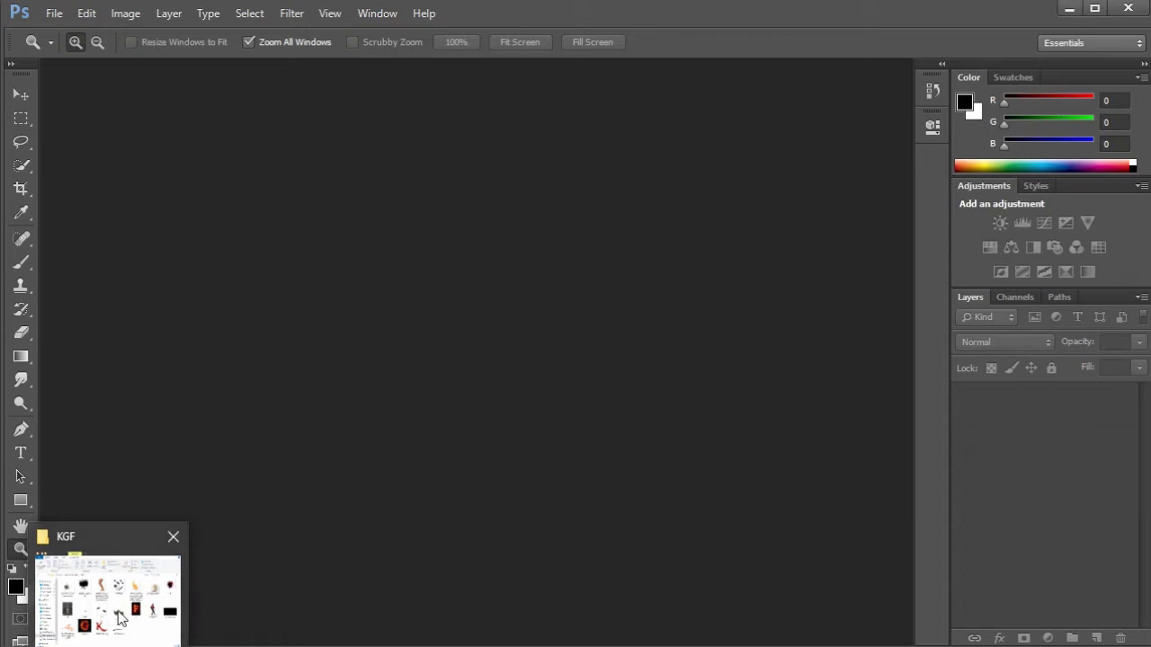
- Bring up the KGF folder in File Explorer and preview the DSC02818 picture
{"action": "mouse_move", "coordinate": [121, 616]}
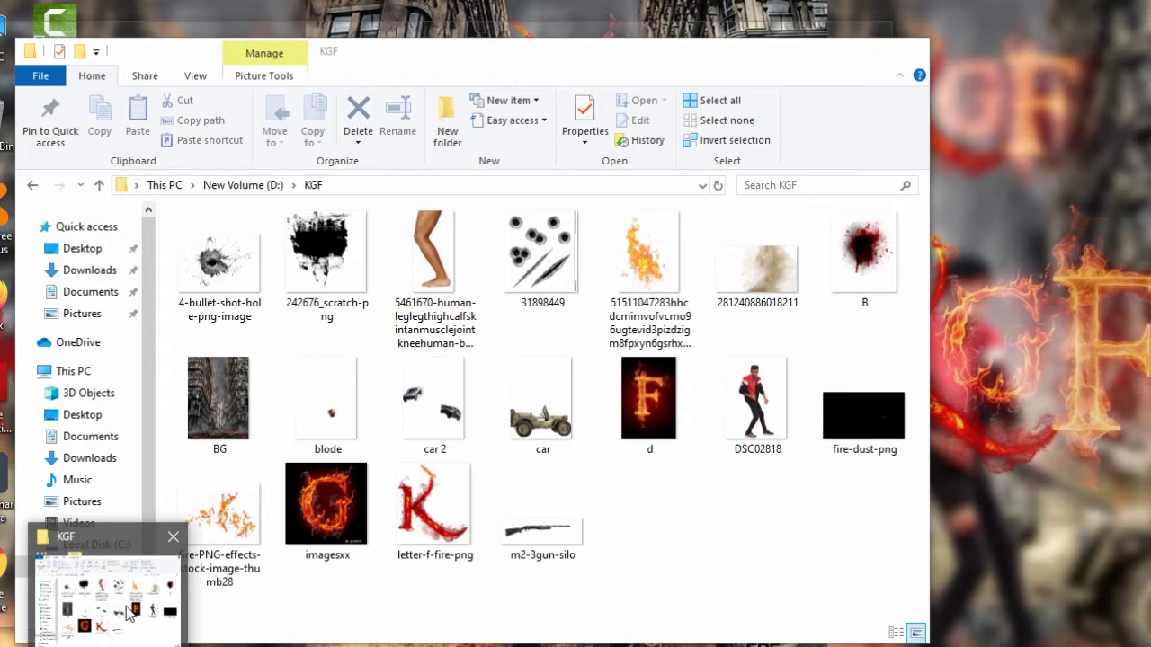
{"action": "left_click", "coordinate": [126, 611]}
{"action": "left_click", "coordinate": [758, 423]}
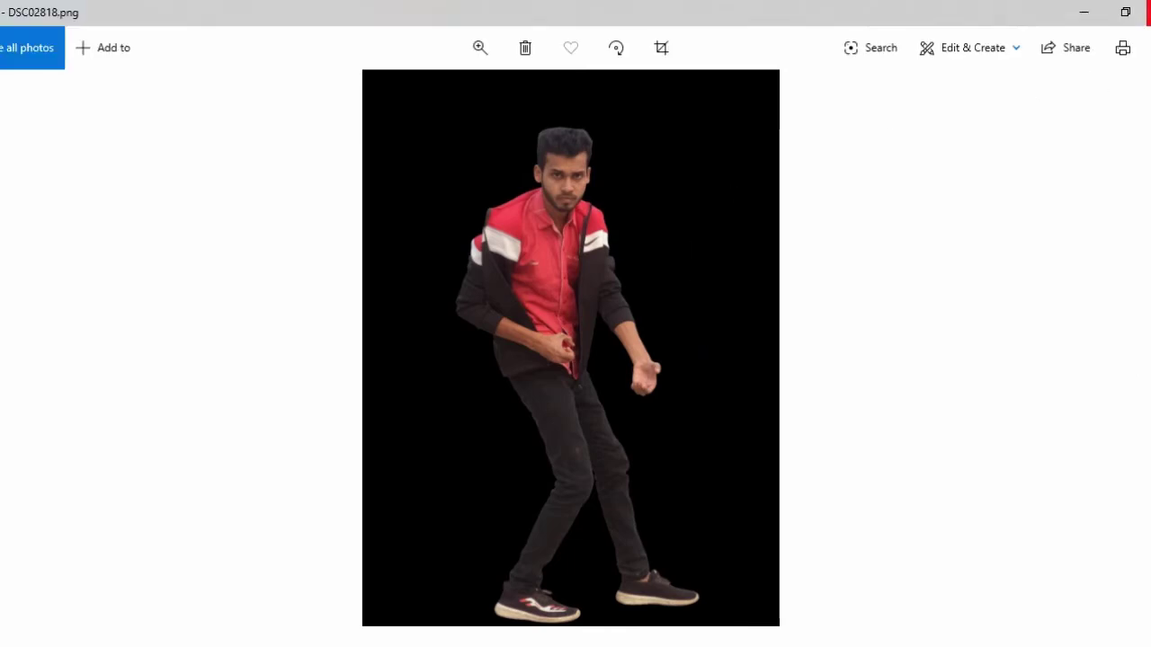
{"action": "left_click", "coordinate": [1149, 12]}
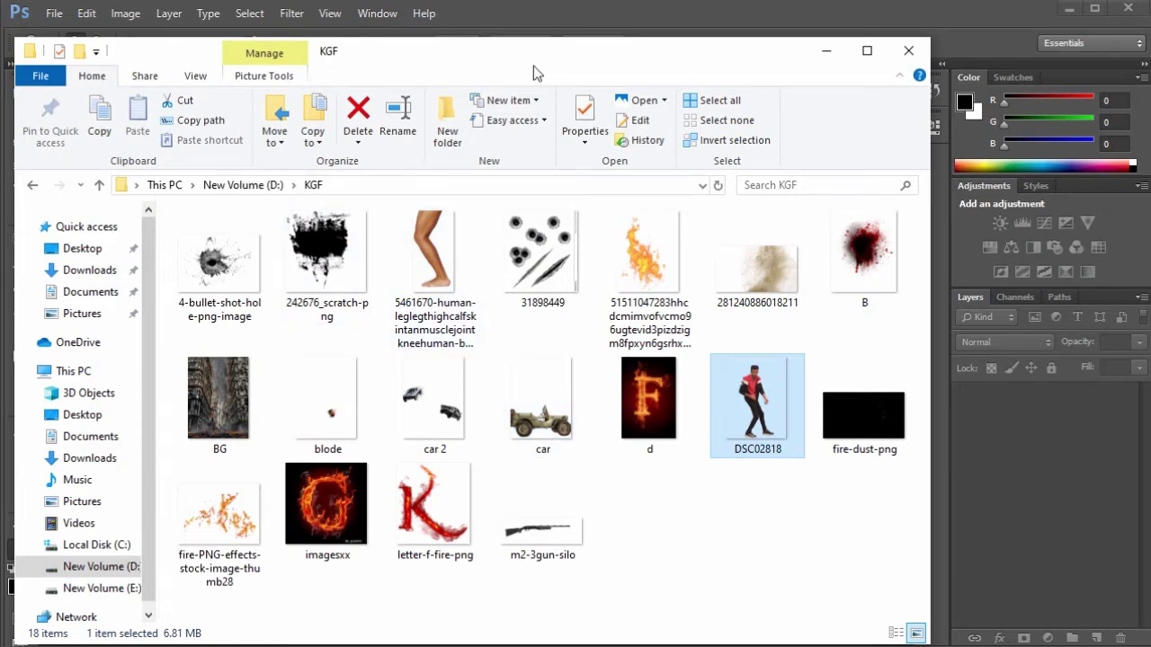
- Open the BG picture from the KGF folder as a new document in Photoshop
{"action": "left_click_drag", "start_coordinate": [480, 70], "coordinate": [673, 83]}
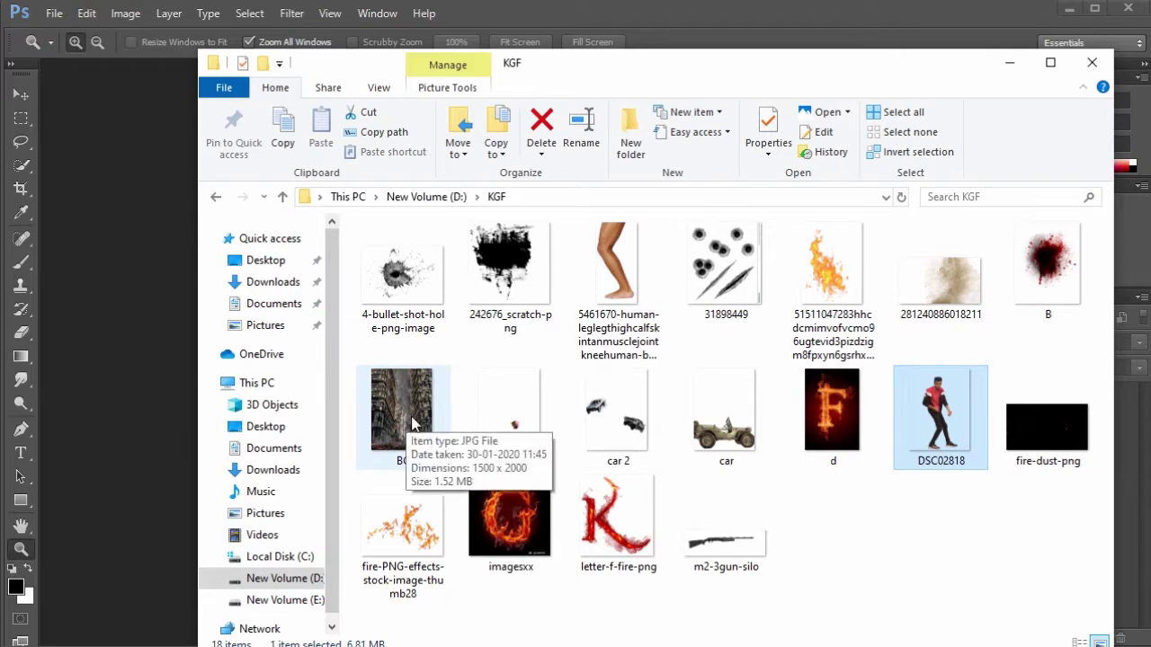
{"action": "left_click", "coordinate": [414, 423]}
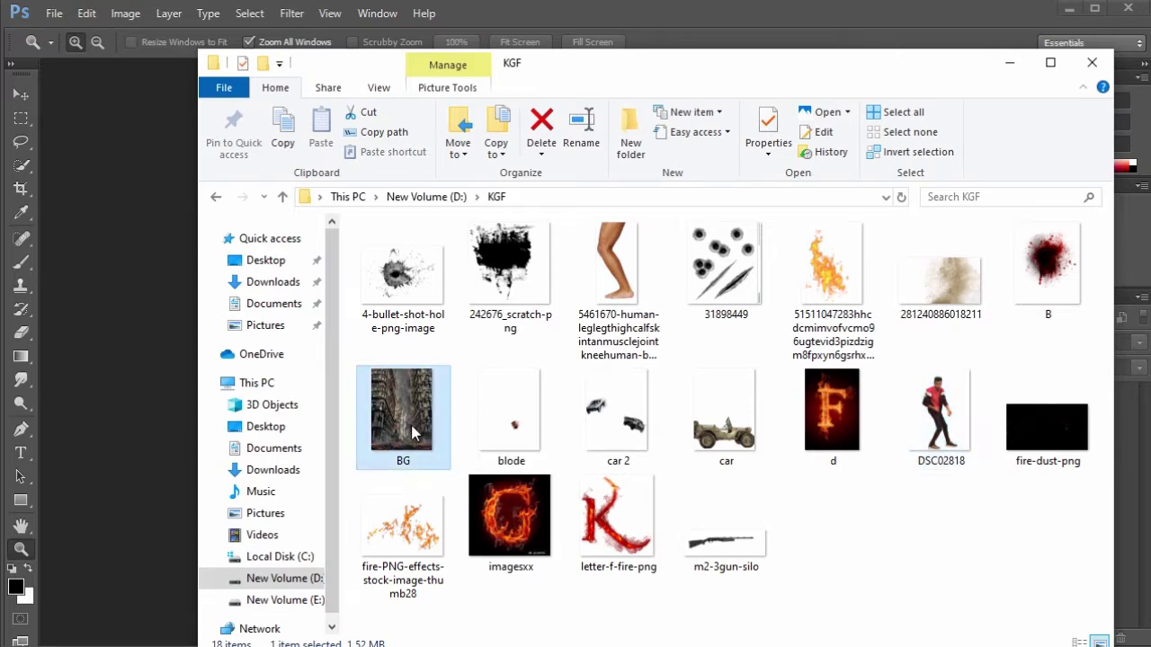
{"action": "left_click", "coordinate": [148, 402]}
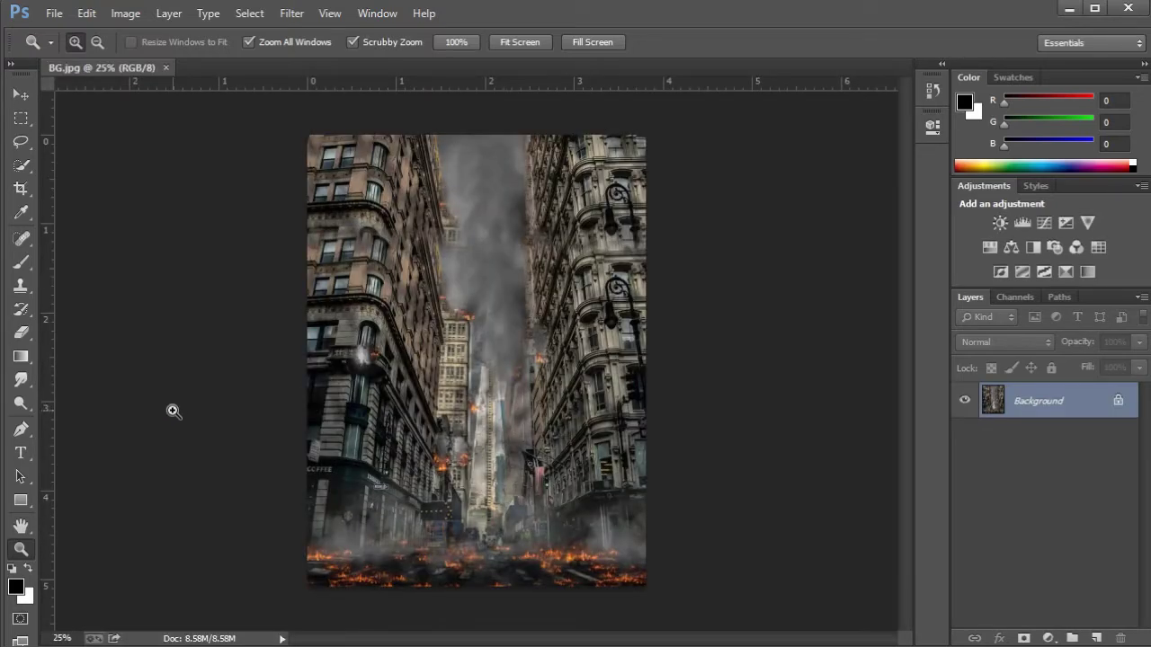
- Set the background image's resolution to 400 pixels/inch and fit the image on screen
{"action": "left_click", "coordinate": [59, 16]}
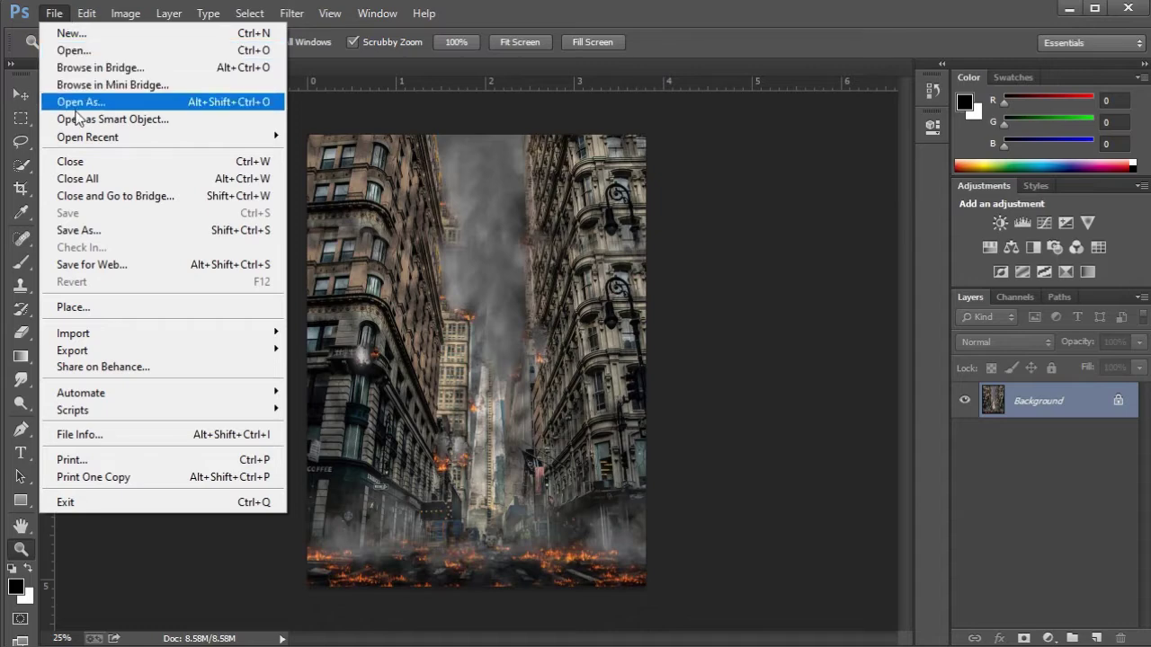
{"action": "mouse_move", "coordinate": [89, 18]}
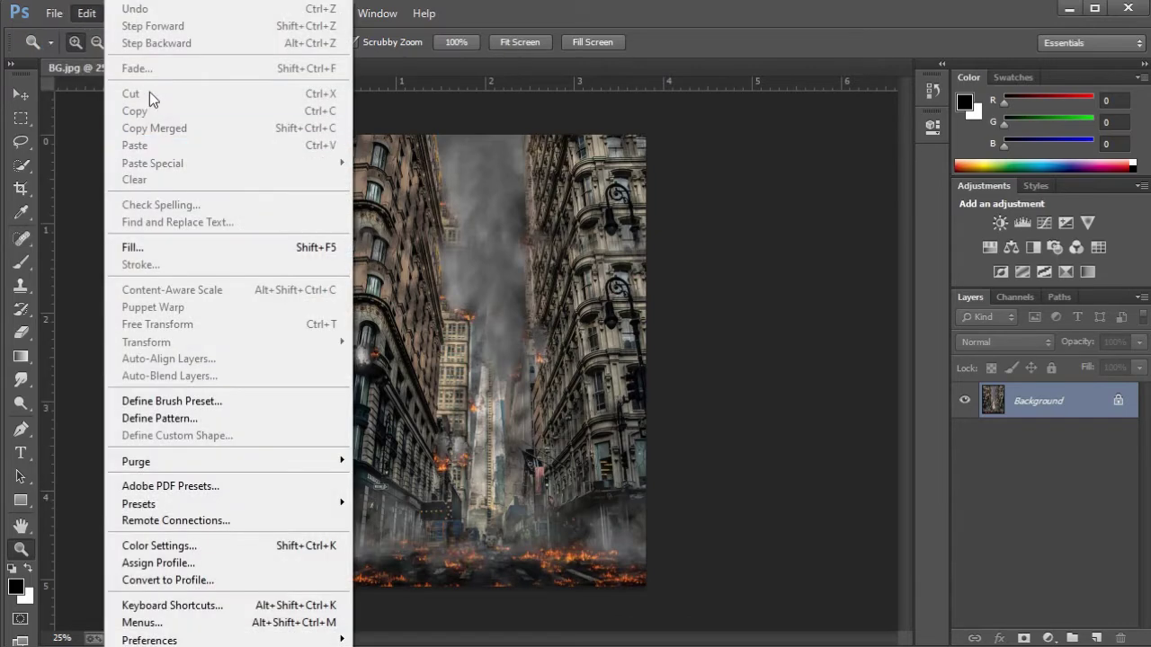
{"action": "key", "text": "Escape"}
{"action": "left_click", "coordinate": [124, 15]}
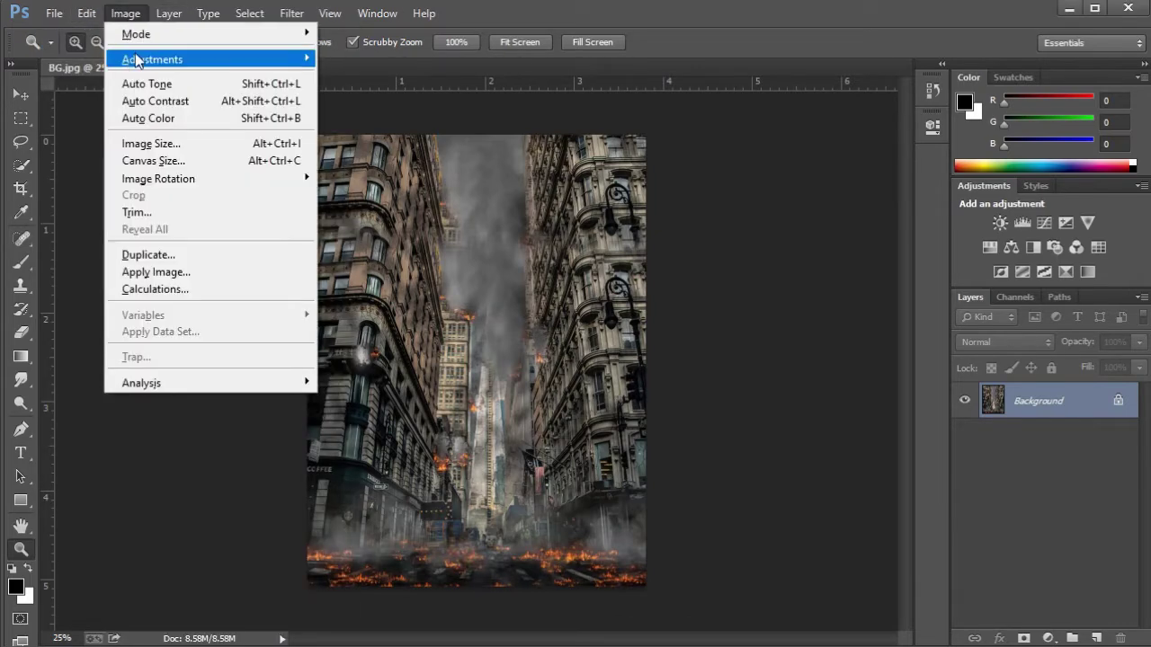
{"action": "left_click", "coordinate": [140, 147]}
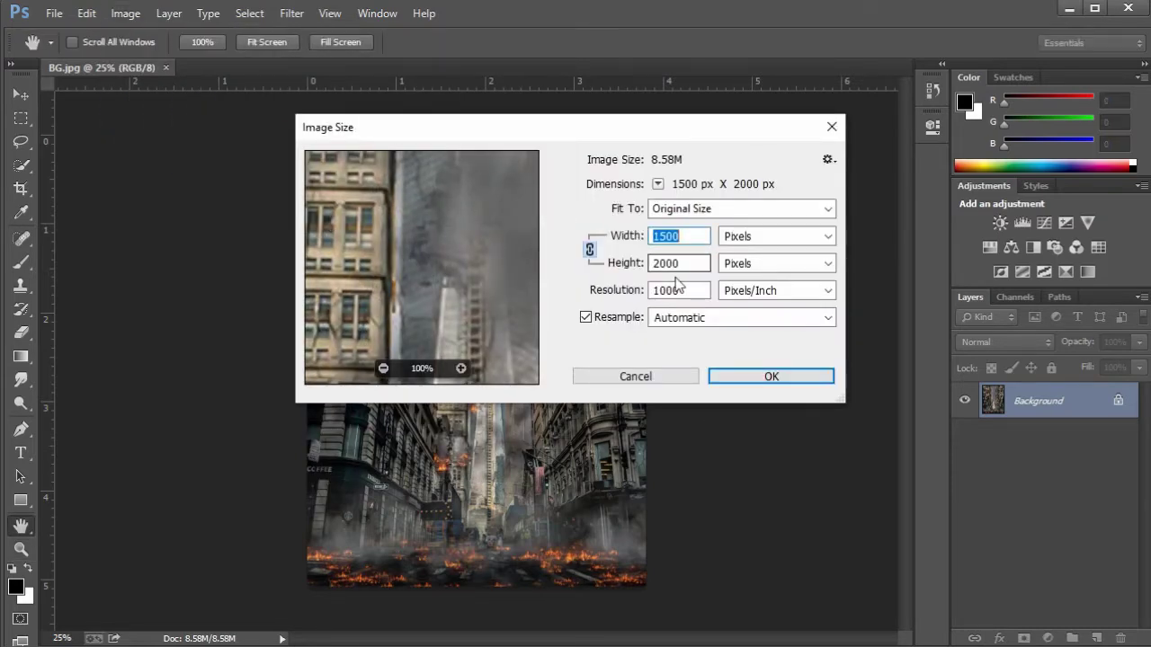
{"action": "double_click", "coordinate": [689, 290]}
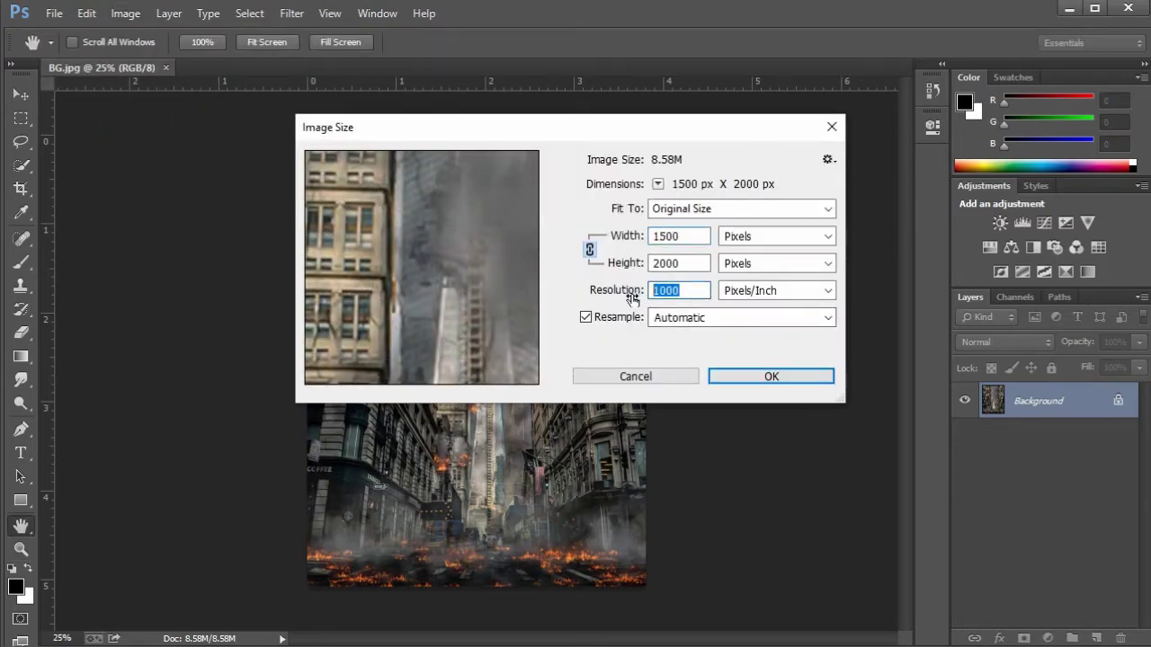
{"action": "type", "text": "400"}
{"action": "key", "text": "Return"}
{"action": "key", "text": "z"}
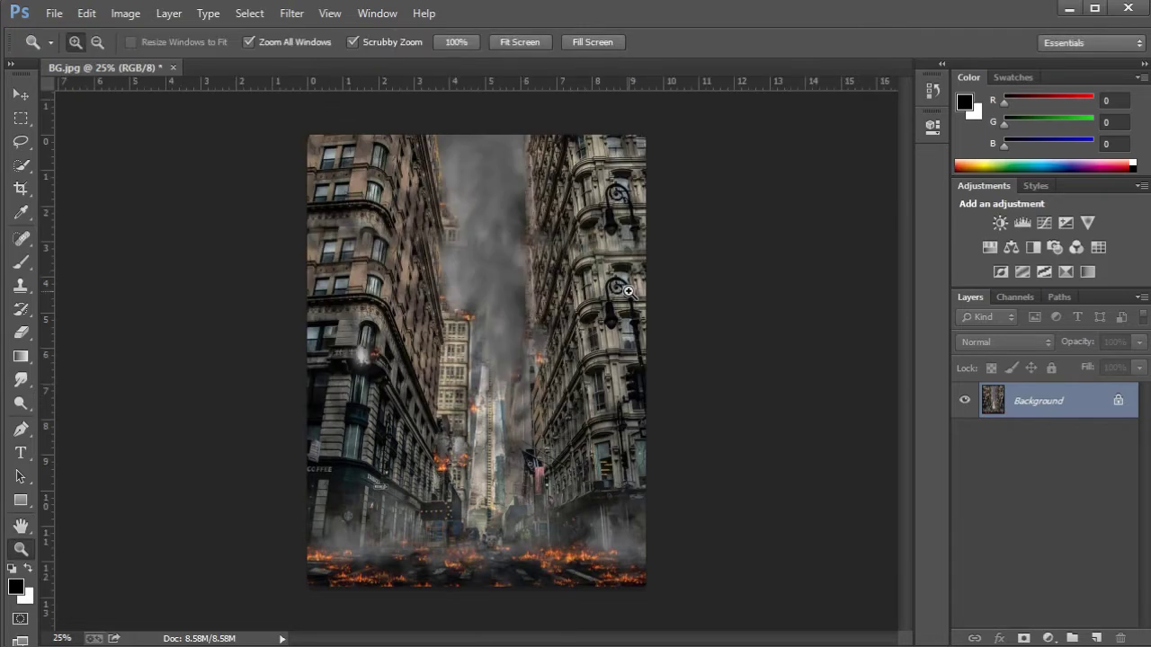
{"action": "left_click", "coordinate": [521, 373]}
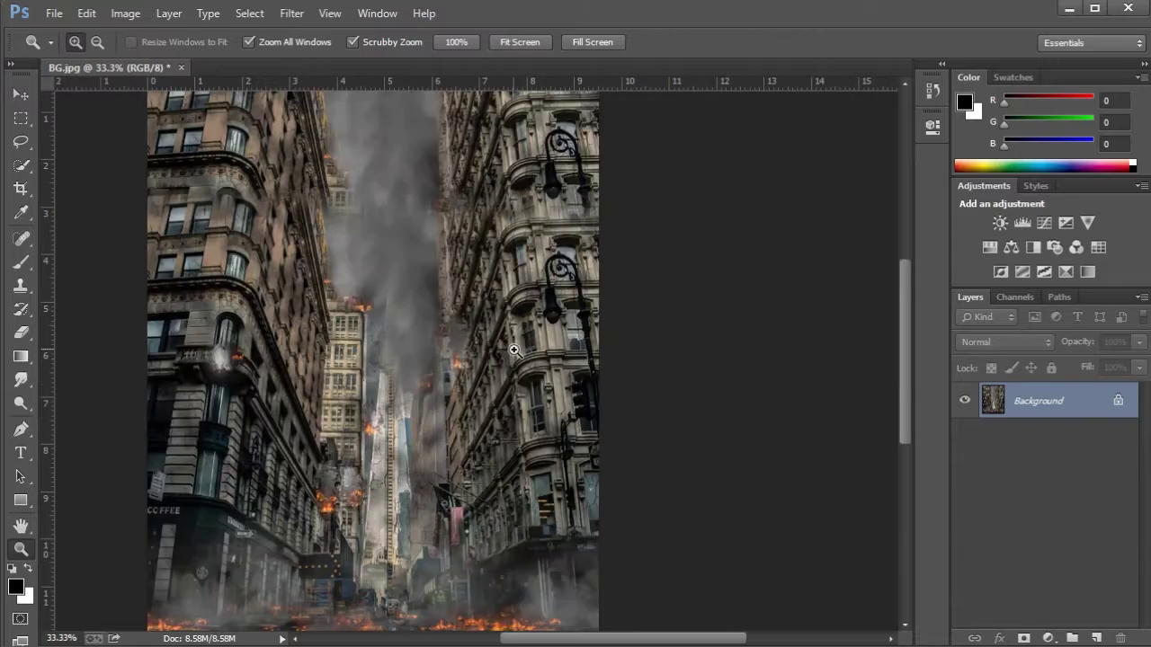
{"action": "right_click", "coordinate": [529, 361]}
{"action": "left_click", "coordinate": [544, 374]}
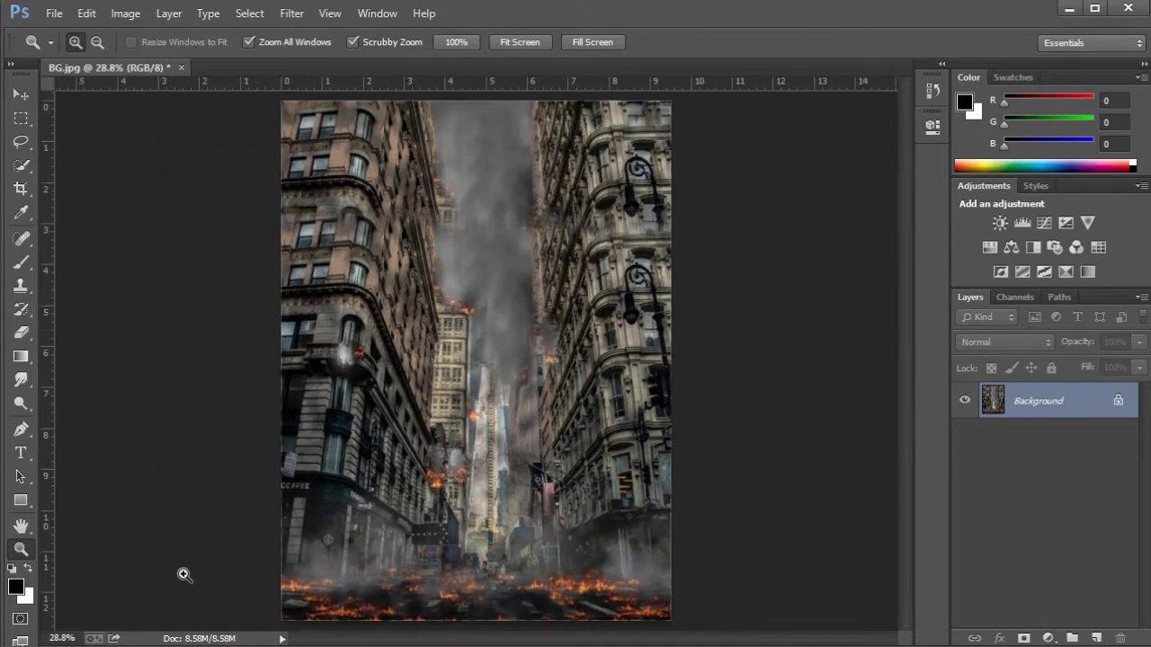
- Switch to the KGF folder in File Explorer and preview the car picture
{"action": "key", "text": "alt+Tab"}
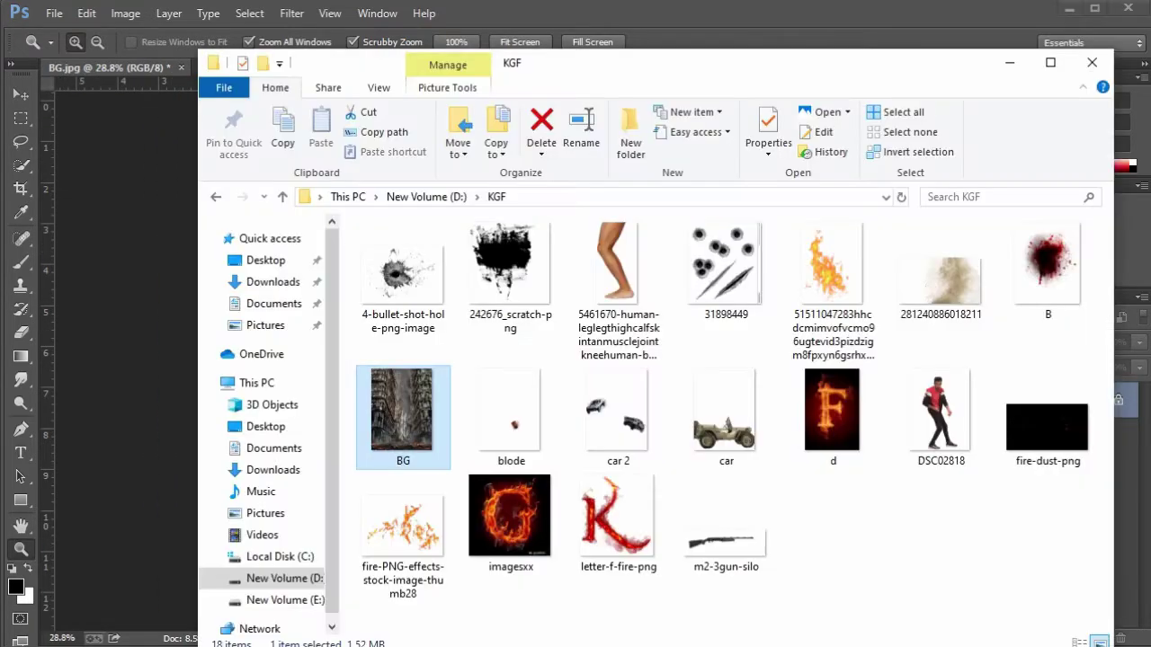
{"action": "left_click", "coordinate": [730, 438]}
{"action": "left_click_drag", "start_coordinate": [709, 454], "coordinate": [149, 380]}
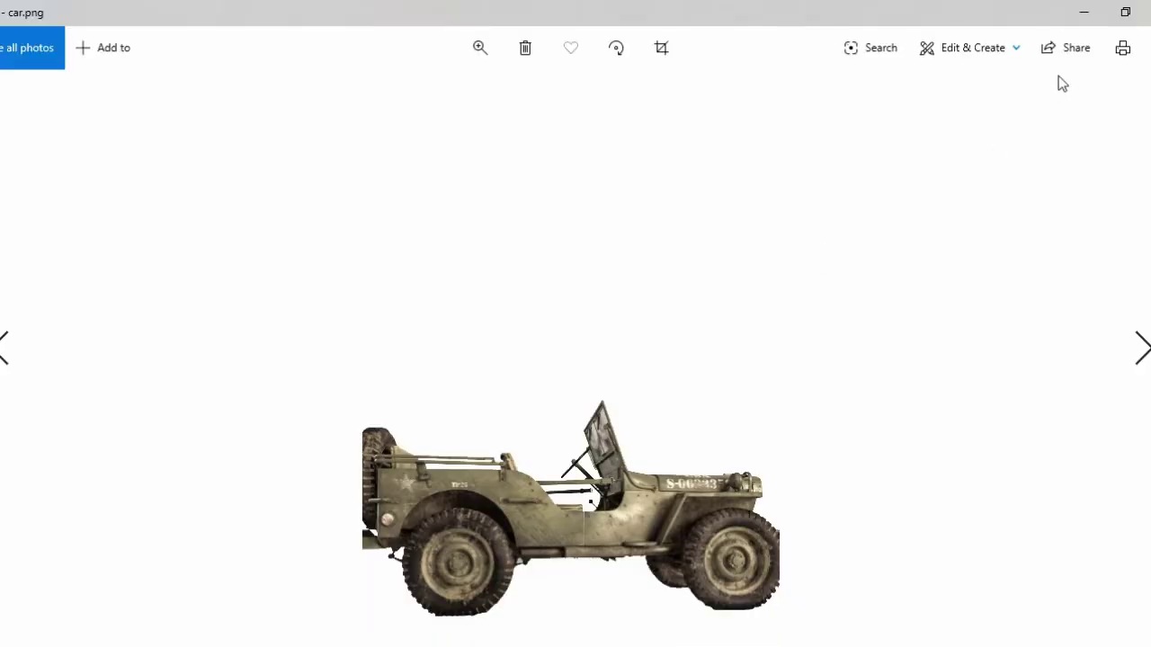
{"action": "left_click", "coordinate": [1149, 11]}
{"action": "left_click", "coordinate": [665, 28]}
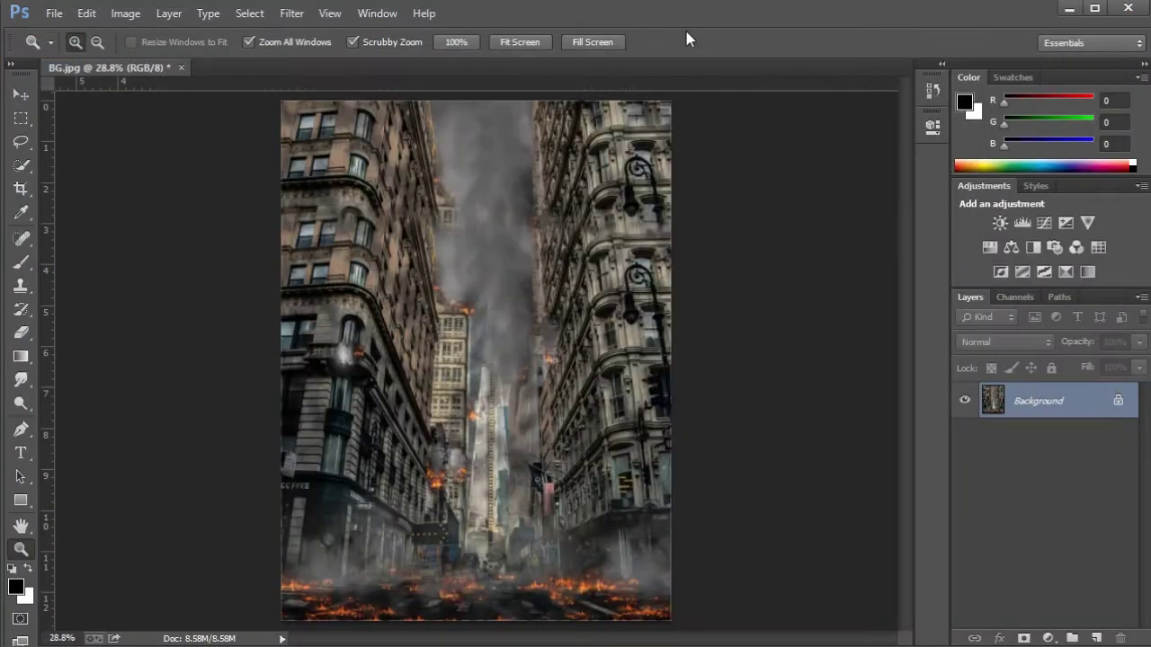
- Revert the document to its Open history state, undoing the image size change
{"action": "left_click", "coordinate": [142, 16]}
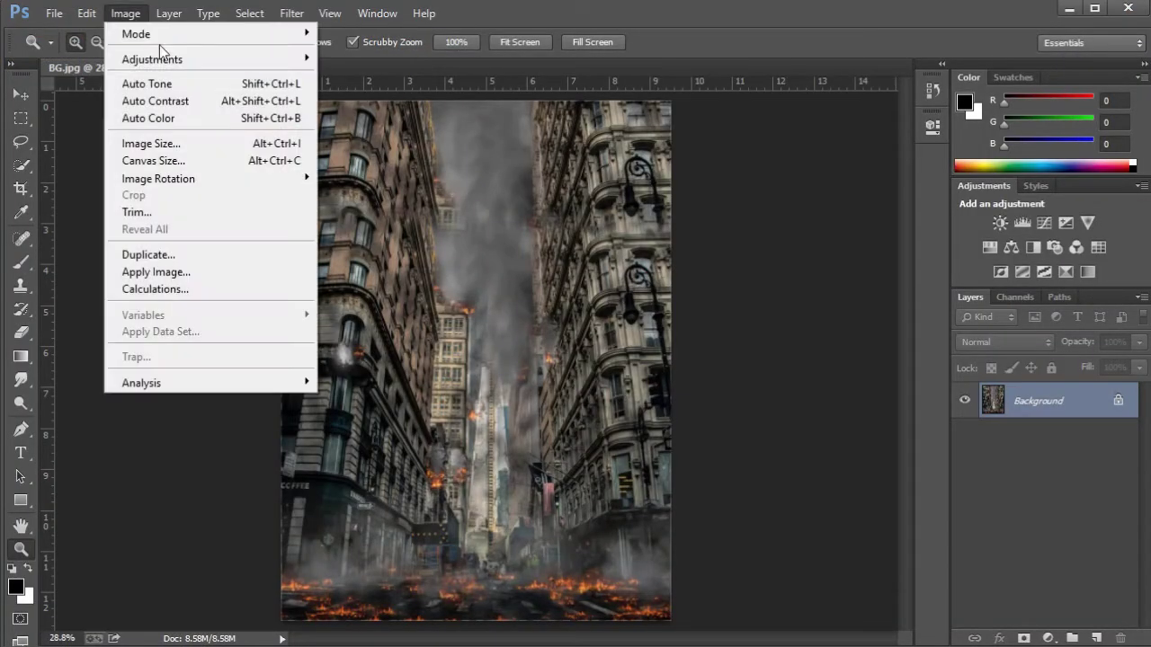
{"action": "left_click", "coordinate": [930, 129]}
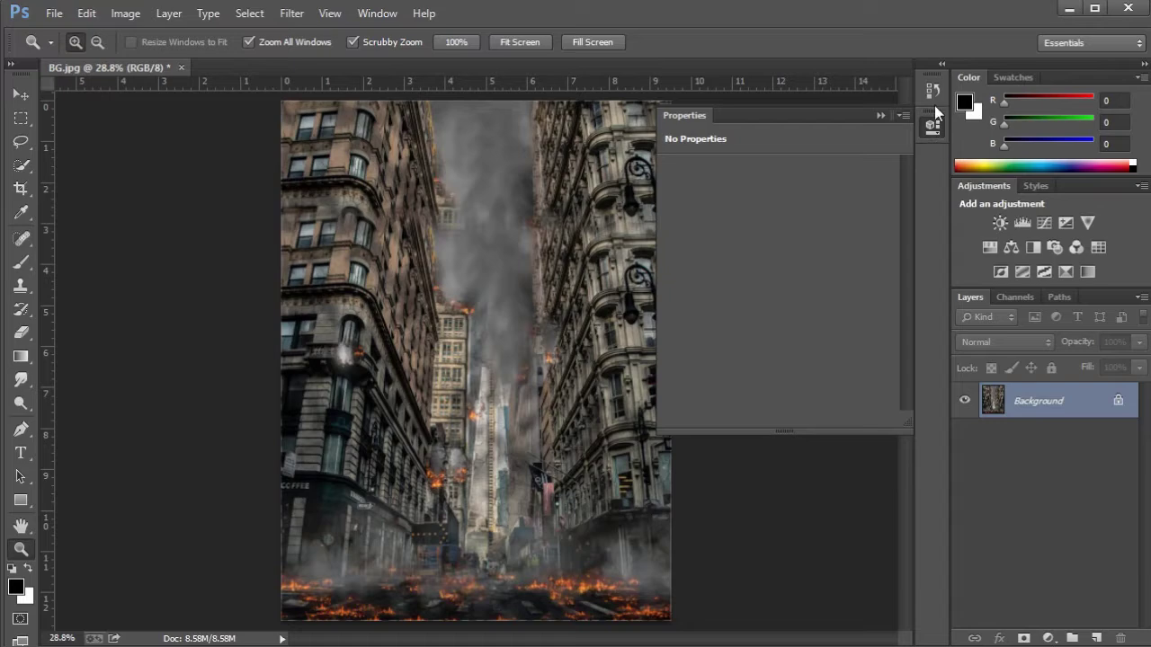
{"action": "left_click", "coordinate": [932, 91]}
{"action": "left_click", "coordinate": [820, 136]}
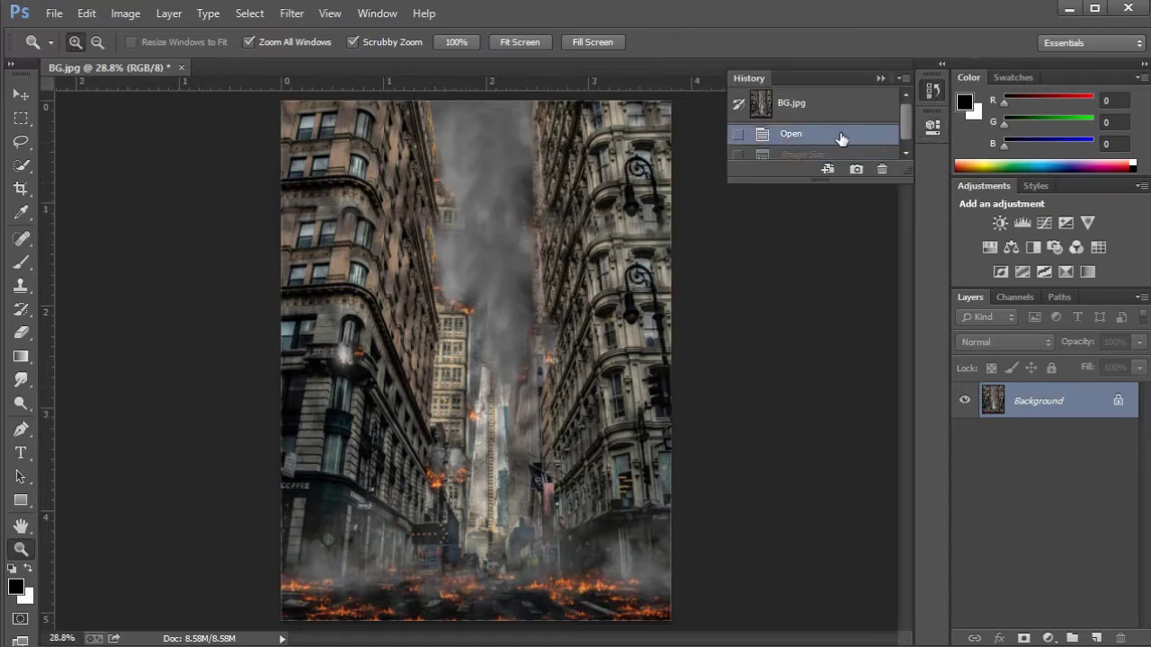
{"action": "left_click", "coordinate": [404, 479]}
{"action": "right_click", "coordinate": [454, 229]}
{"action": "left_click", "coordinate": [483, 247]}
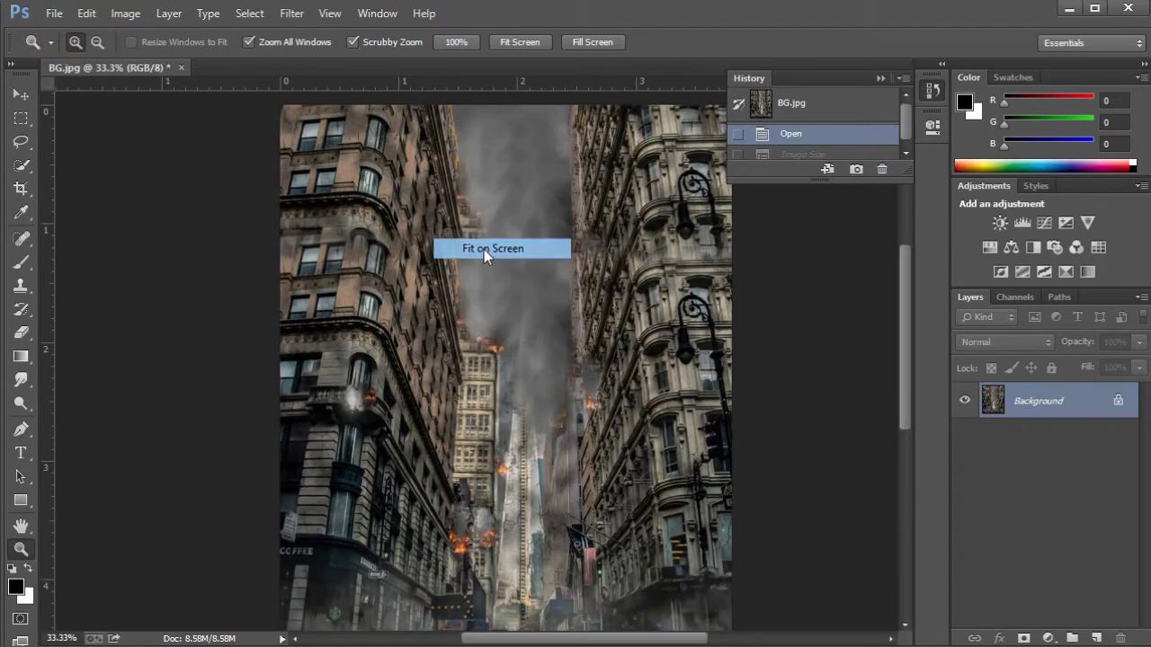
{"action": "right_click", "coordinate": [484, 246]}
{"action": "left_click", "coordinate": [545, 360]}
- Place the car picture from the KGF folder into the BG document at 100% scale
{"action": "key", "text": "alt+Tab"}
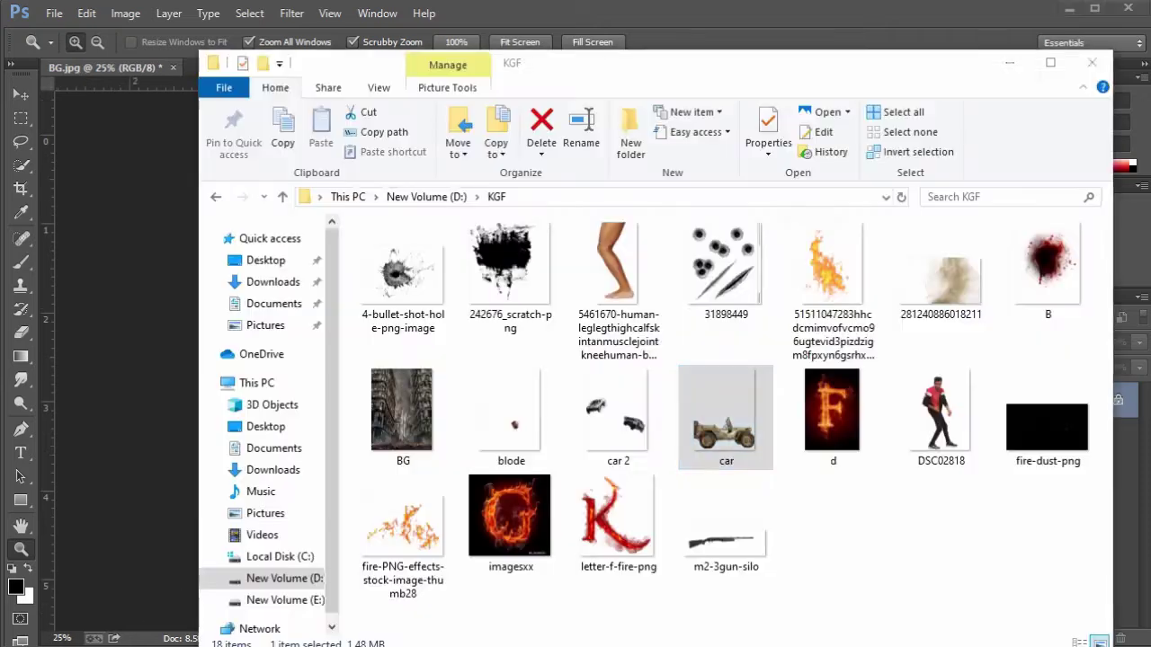
{"action": "double_click", "coordinate": [651, 437]}
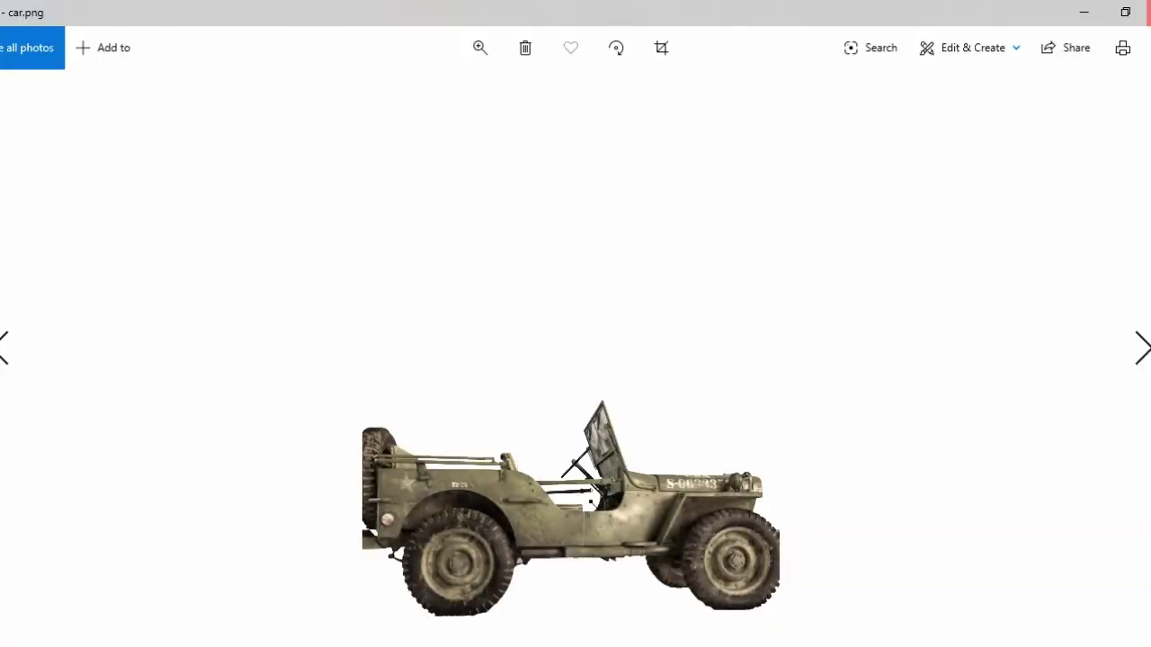
{"action": "key", "text": "alt+F4"}
{"action": "left_click_drag", "start_coordinate": [748, 403], "coordinate": [133, 339]}
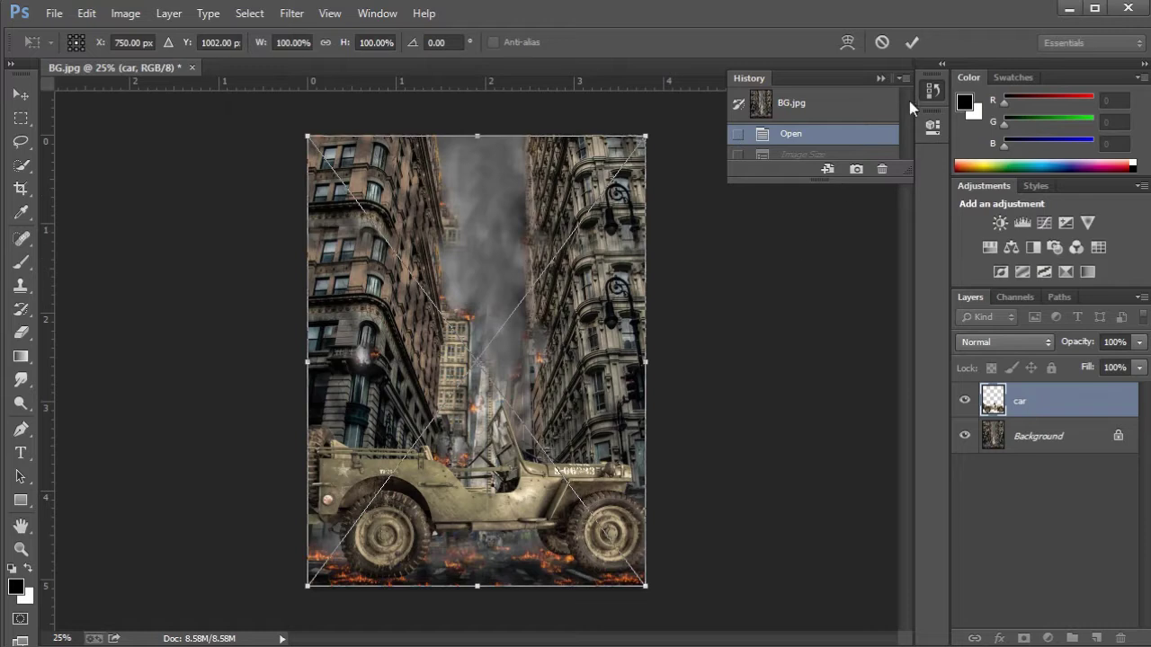
{"action": "left_click", "coordinate": [907, 41]}
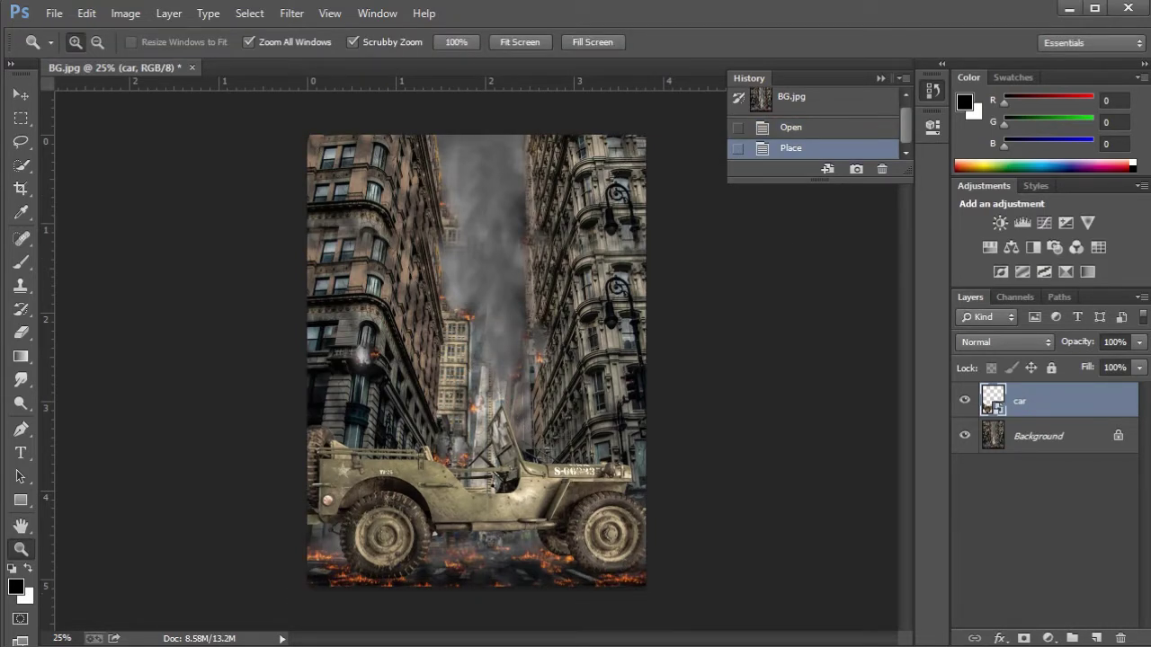
- Preview the car 2 picture in the KGF folder and place it into the BG document at 100% scale
{"action": "mouse_move", "coordinate": [108, 646]}
{"action": "left_click", "coordinate": [108, 598]}
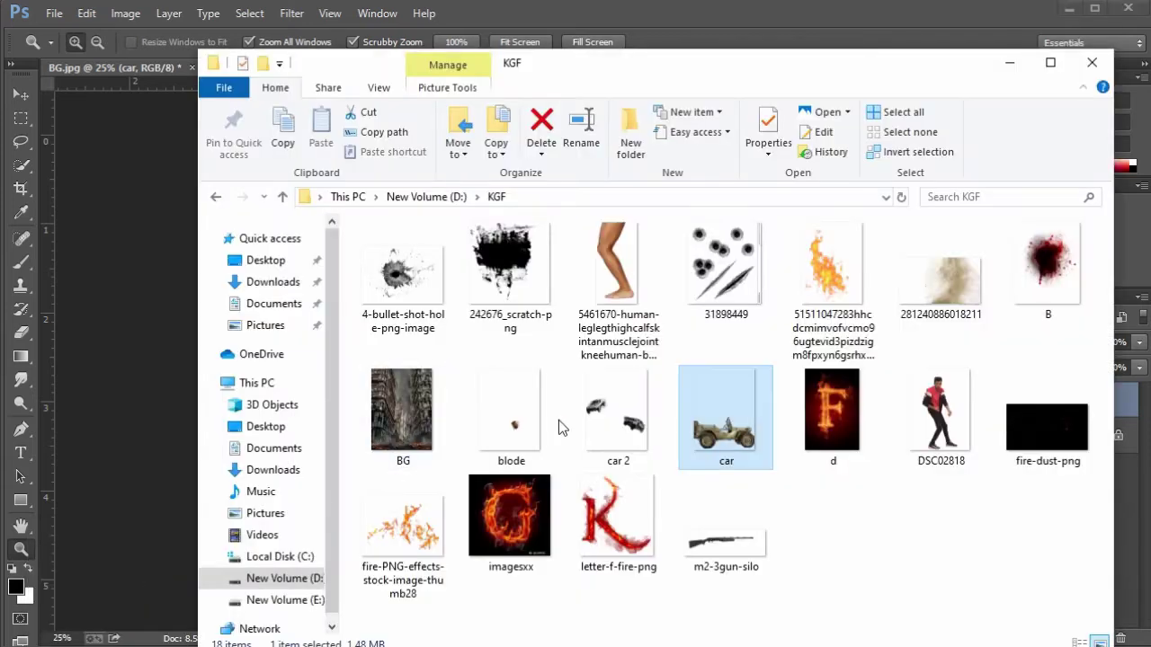
{"action": "double_click", "coordinate": [604, 434]}
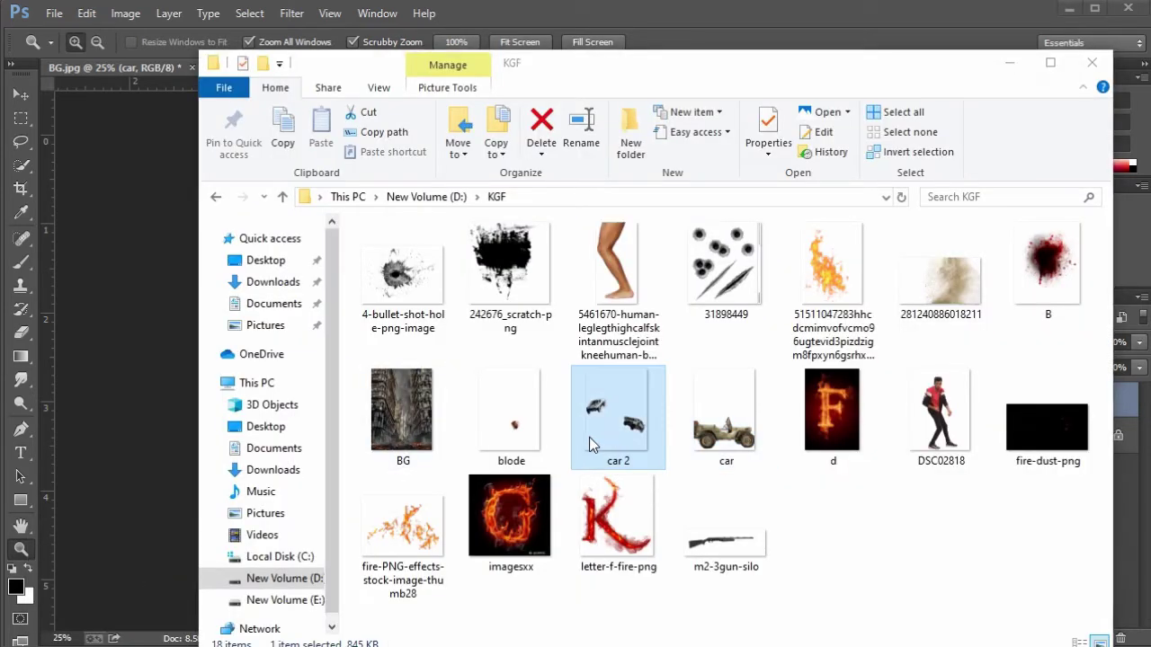
{"action": "key", "text": "alt+F4"}
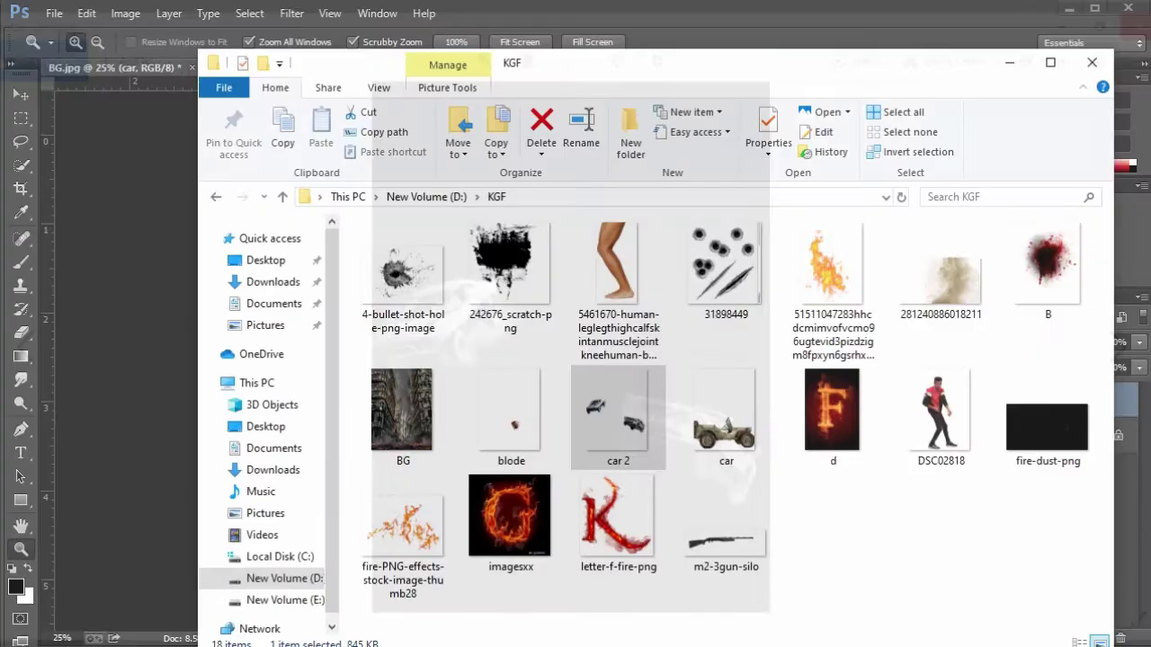
{"action": "left_click_drag", "start_coordinate": [600, 437], "coordinate": [154, 325]}
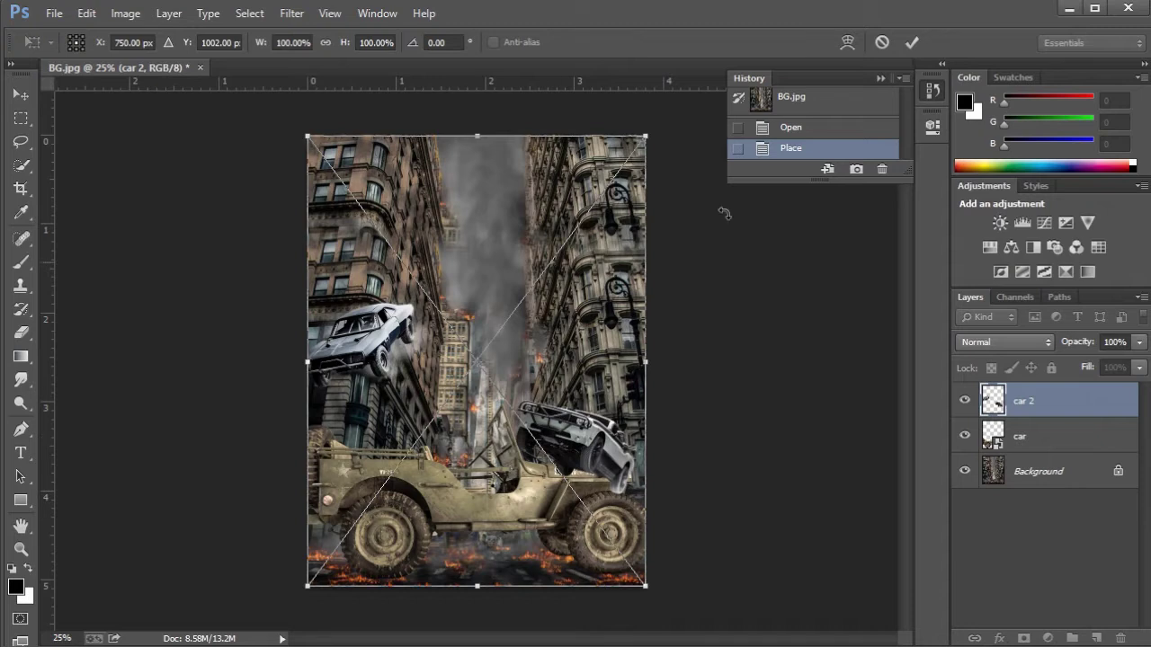
{"action": "left_click", "coordinate": [912, 42]}
- Move the car 2 layer below the car layer and rasterize both layers
{"action": "left_click", "coordinate": [1032, 438], "text": "ctrl"}
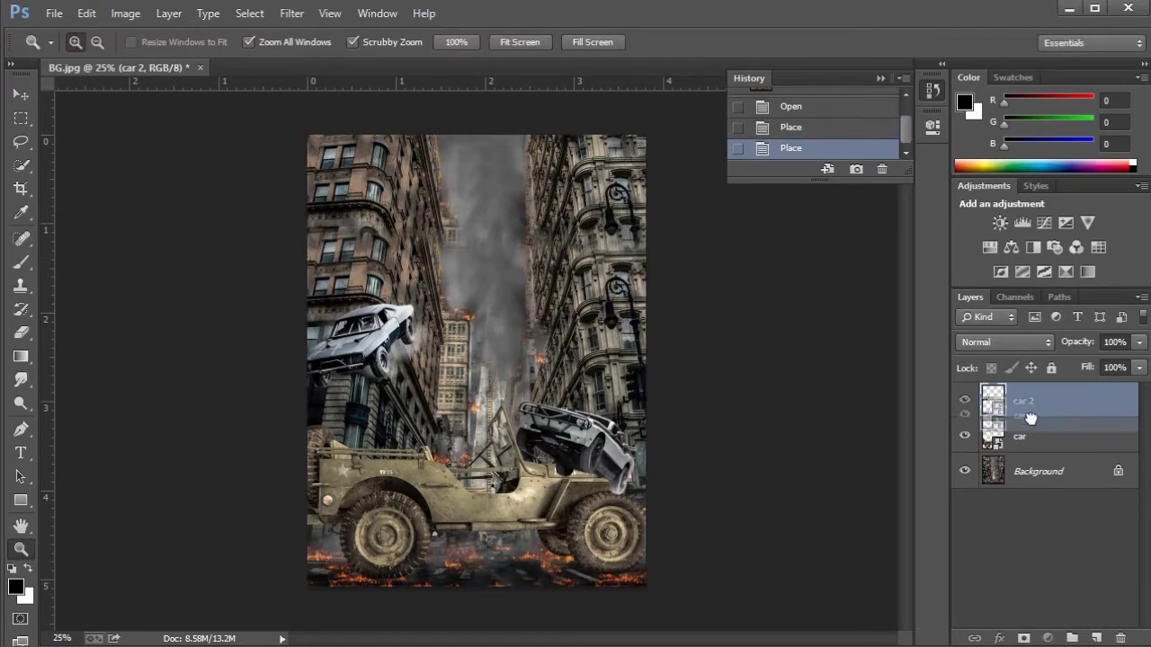
{"action": "left_click_drag", "start_coordinate": [1032, 438], "coordinate": [1025, 441]}
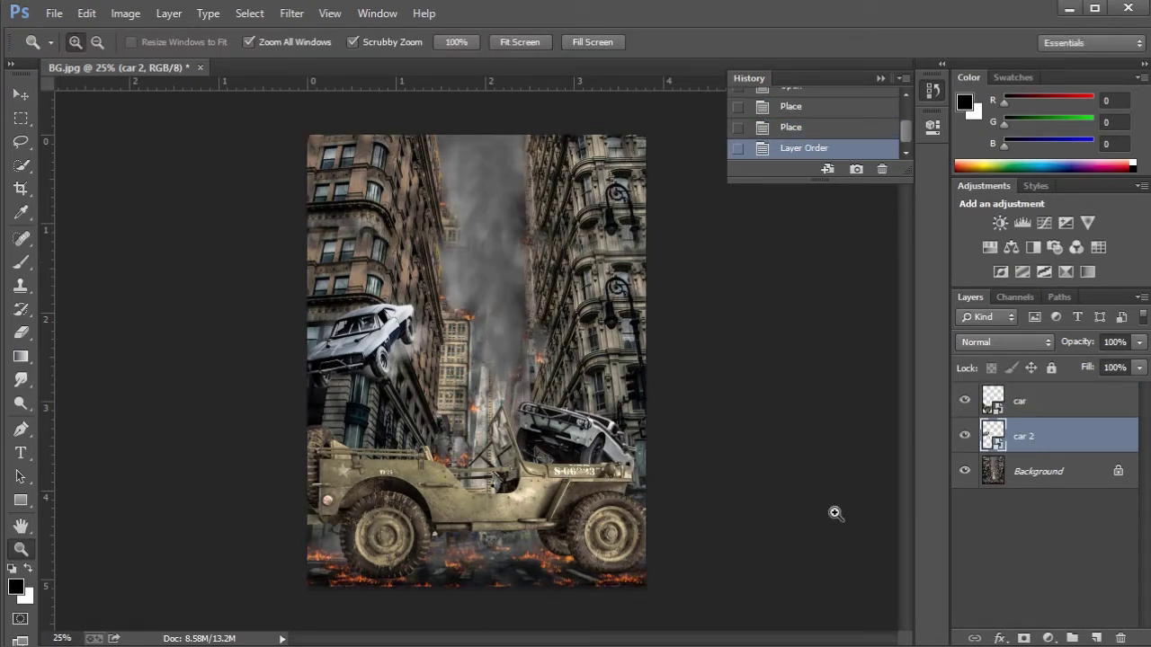
{"action": "left_click", "coordinate": [1053, 411], "text": "ctrl"}
{"action": "right_click", "coordinate": [1053, 412]}
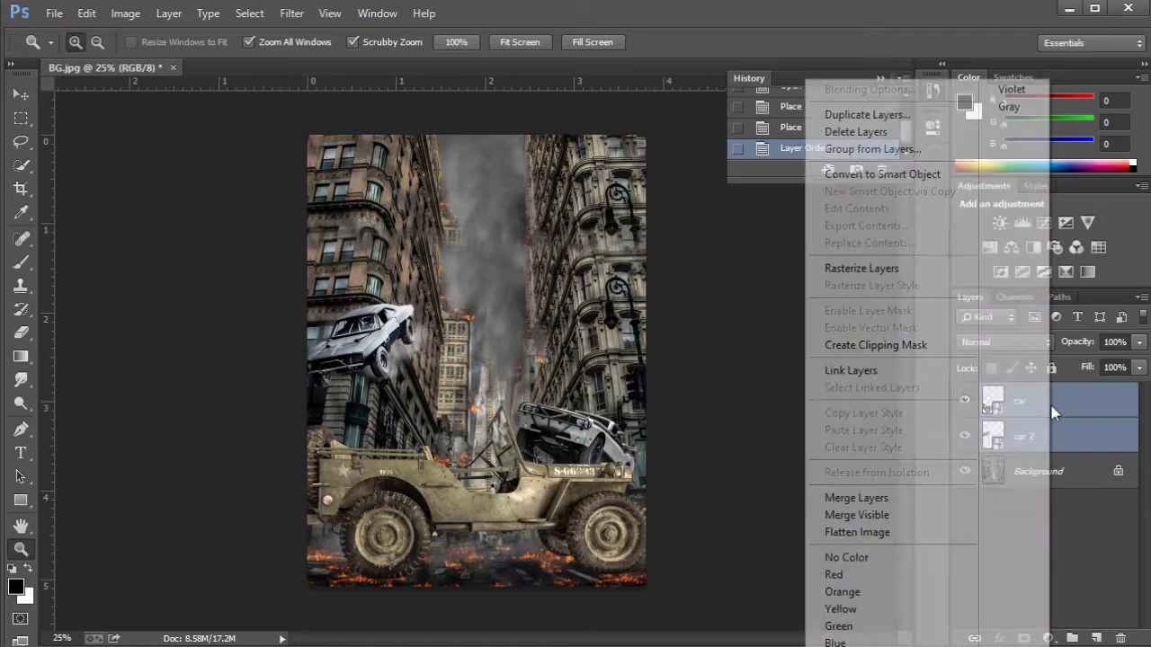
{"action": "left_click", "coordinate": [876, 269]}
- Place the DSC02818 picture from the KGF folder, scaled to about 9.71%, with the man standing in front of the jeep
{"action": "key", "text": "alt+Tab"}
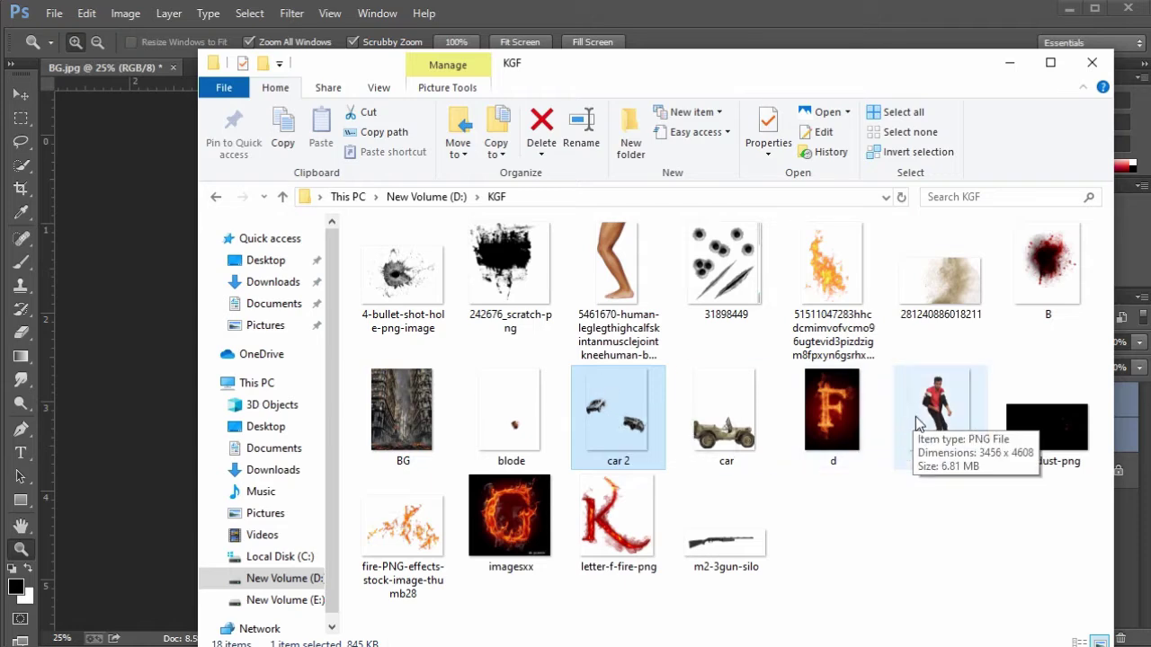
{"action": "left_click_drag", "start_coordinate": [934, 454], "coordinate": [966, 366]}
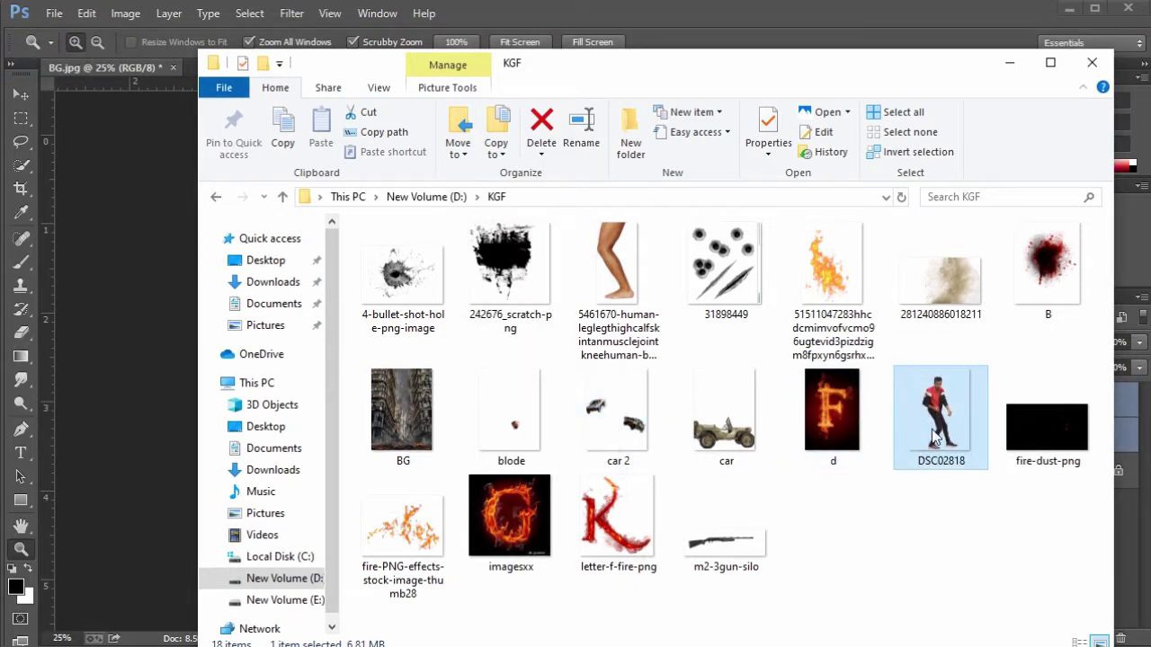
{"action": "left_click_drag", "start_coordinate": [935, 437], "coordinate": [154, 321]}
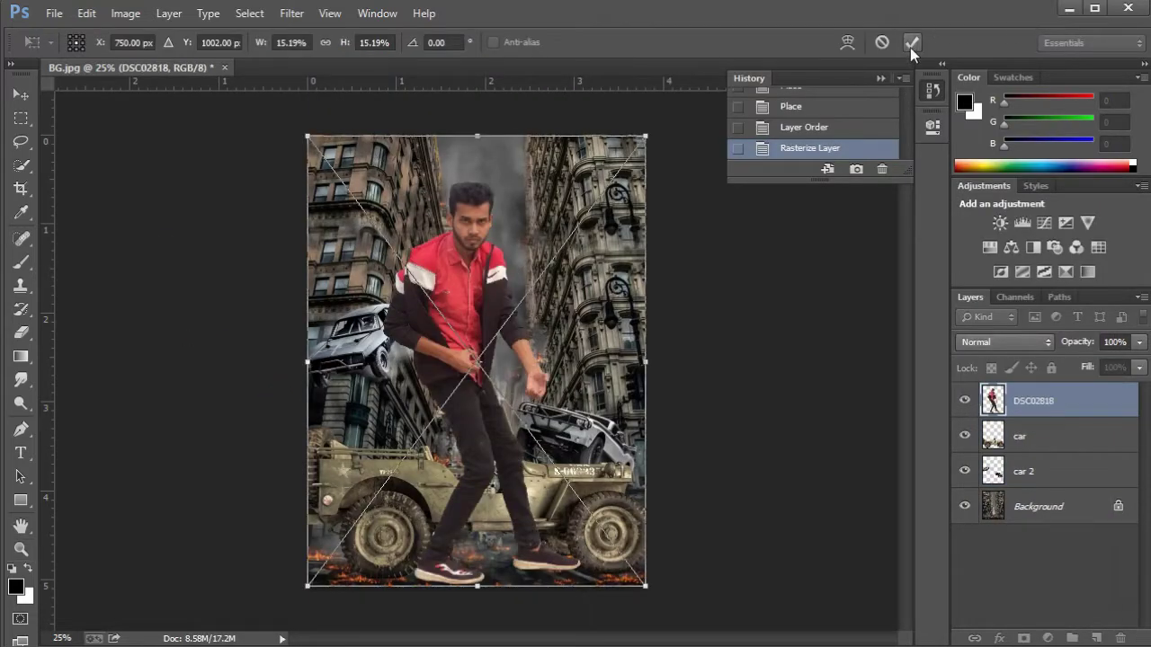
{"action": "left_click_drag", "start_coordinate": [306, 134], "coordinate": [428, 302]}
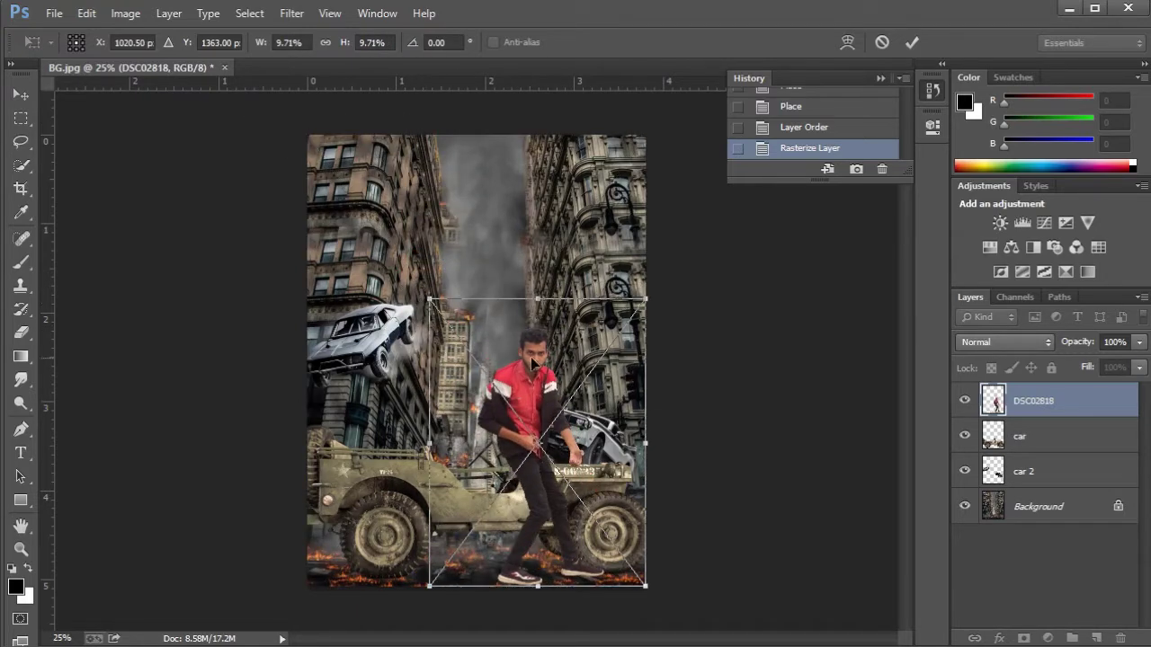
{"action": "right_click", "coordinate": [473, 346]}
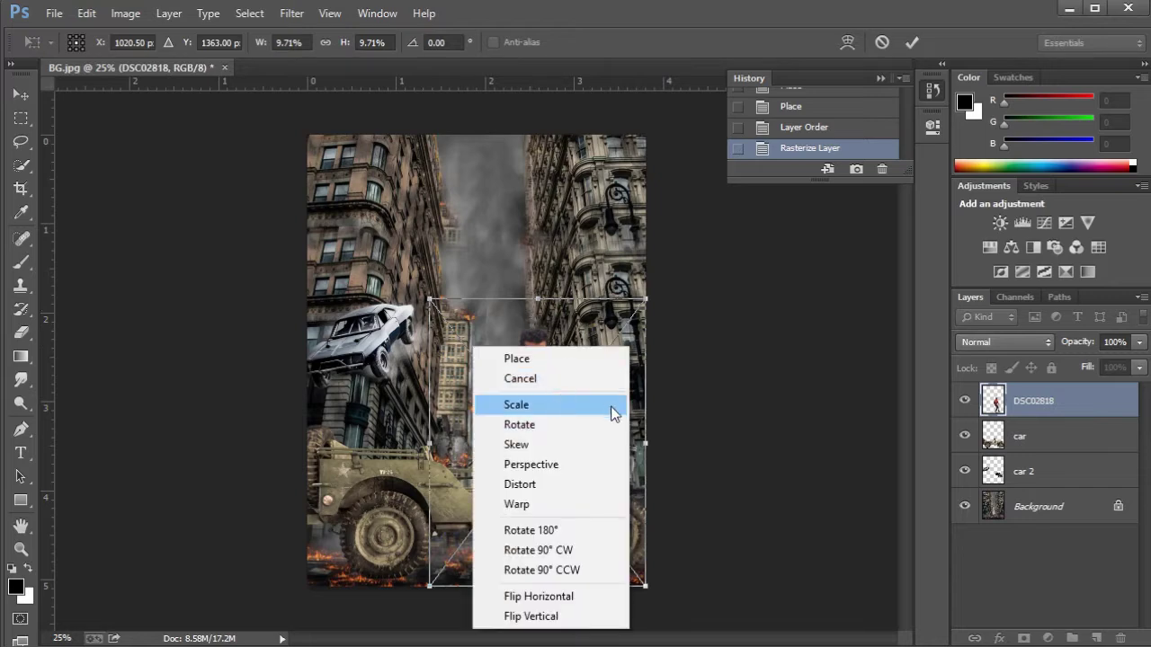
{"action": "left_click", "coordinate": [562, 310]}
{"action": "left_click_drag", "start_coordinate": [576, 454], "coordinate": [510, 435]}
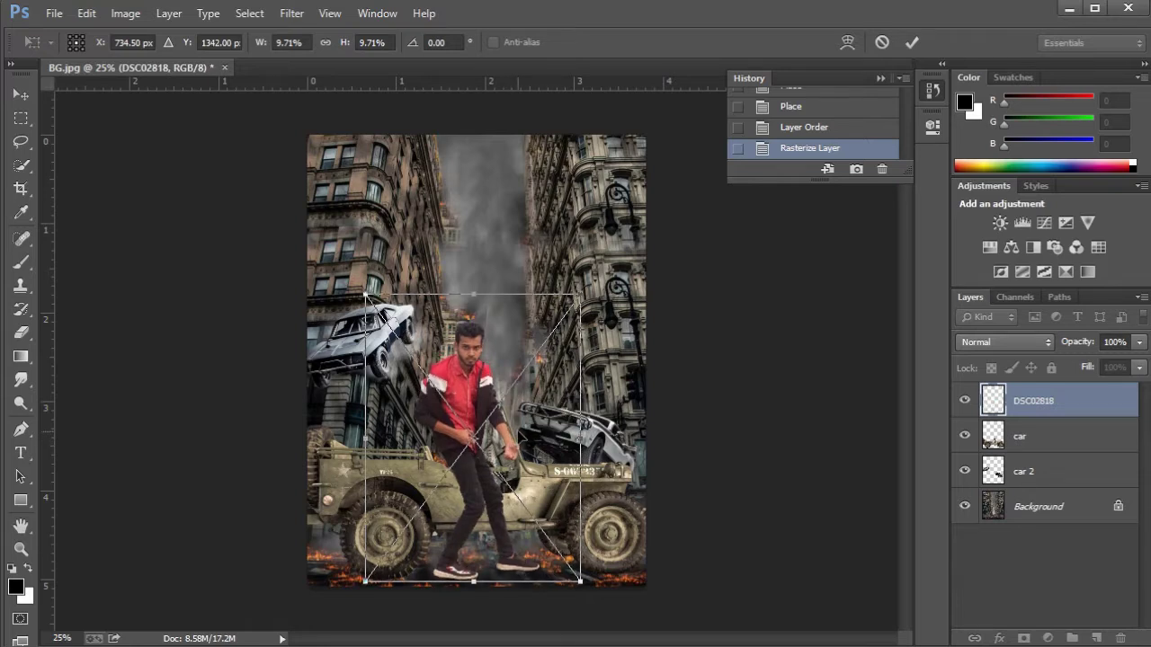
{"action": "left_click", "coordinate": [912, 42]}
{"action": "key", "text": "z"}
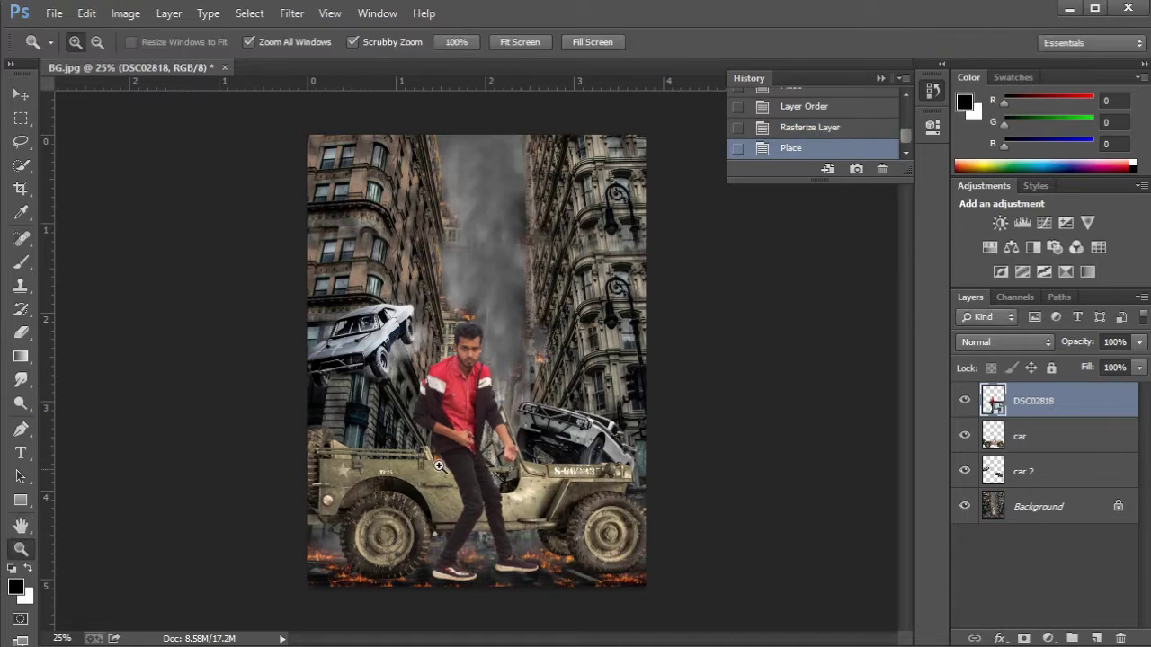
- Preview the m2-3gun-silo picture in the KGF folder and bring it into the BG document as a placed image
{"action": "left_click", "coordinate": [502, 438]}
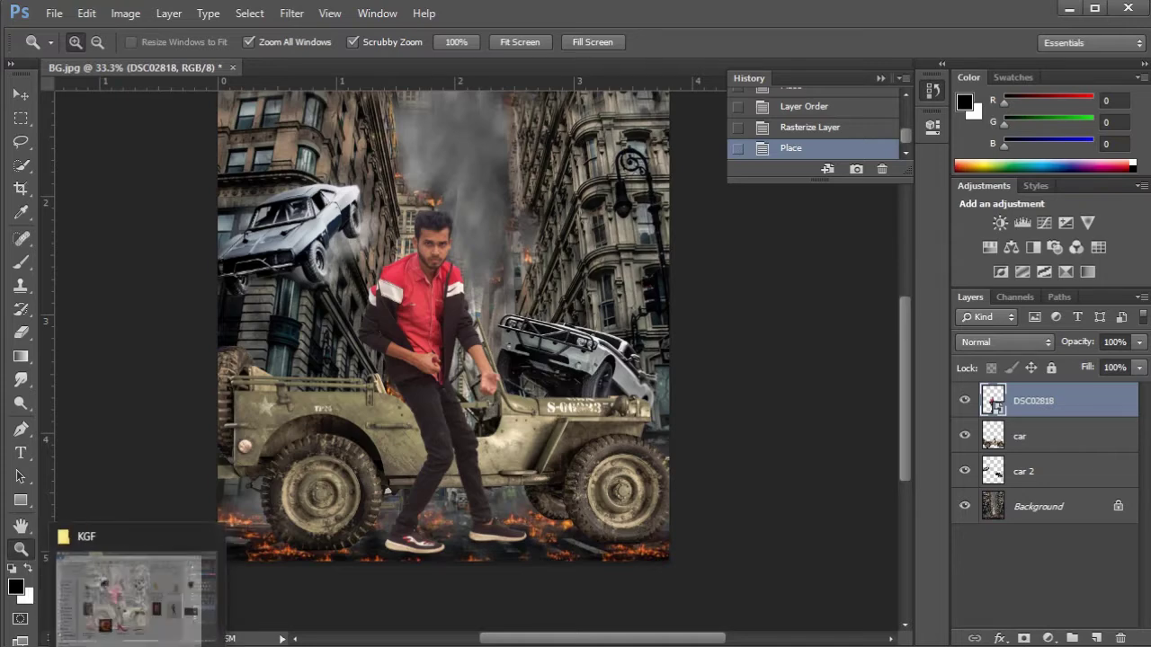
{"action": "left_click", "coordinate": [123, 636]}
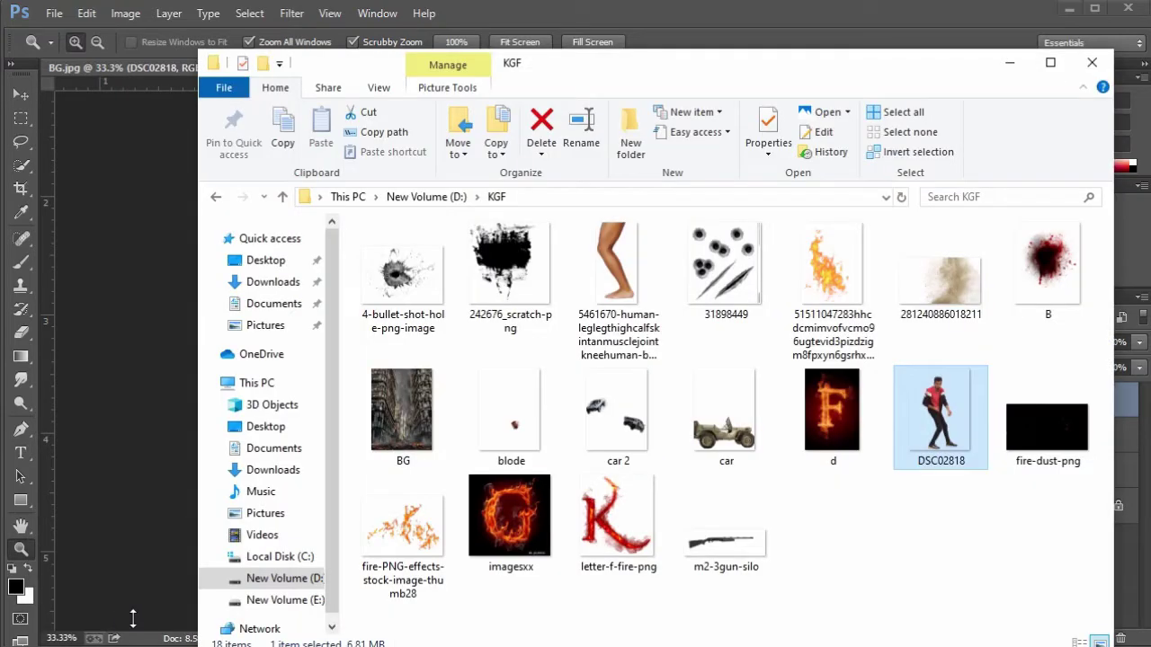
{"action": "left_click", "coordinate": [731, 548]}
{"action": "double_click", "coordinate": [725, 543]}
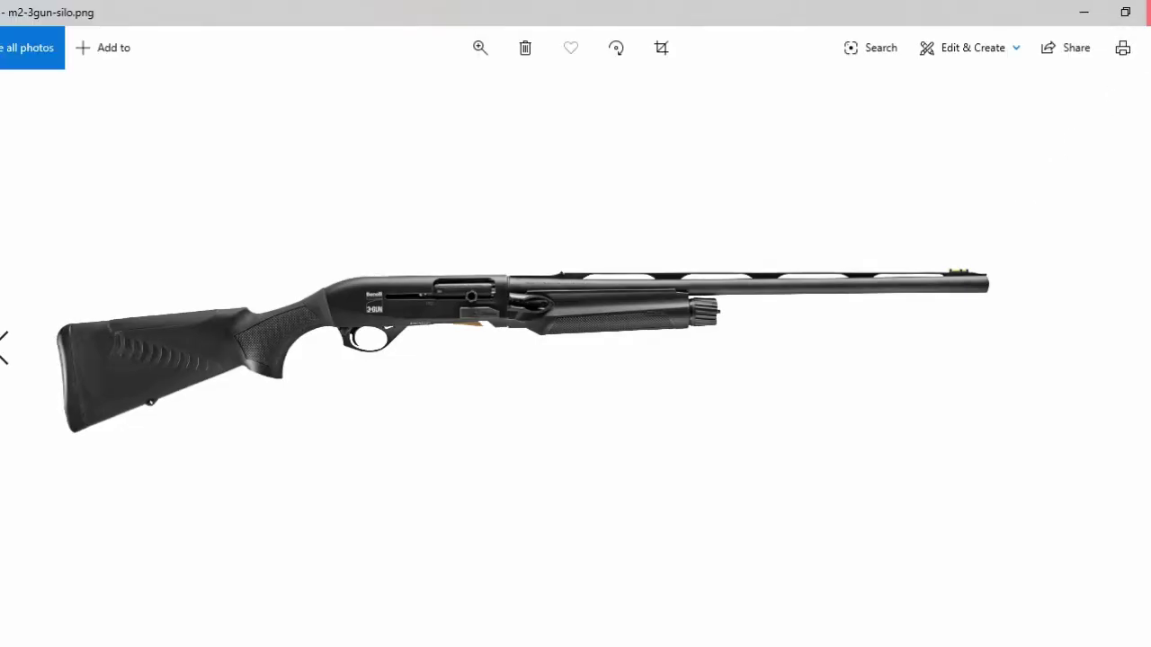
{"action": "left_click", "coordinate": [1147, 13]}
{"action": "left_click_drag", "start_coordinate": [726, 506], "coordinate": [164, 373]}
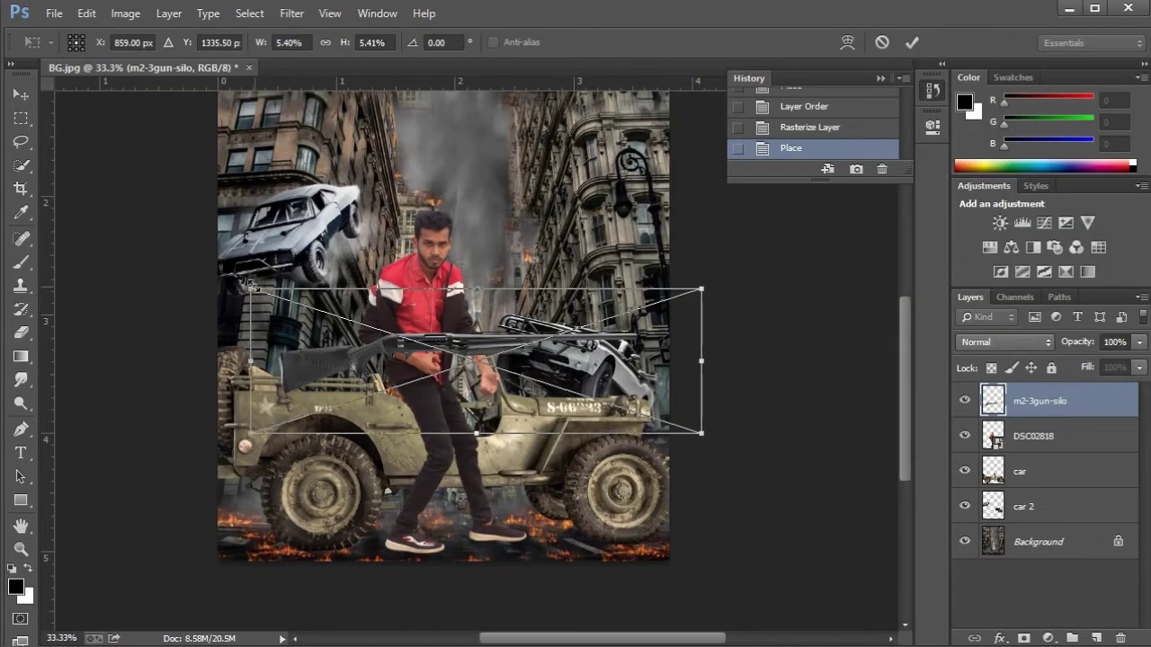
- Scale the placed shotgun to about 2.37%, rotate it about 25.4° and position it across the man's hands
{"action": "left_click_drag", "start_coordinate": [251, 286], "coordinate": [416, 342]}
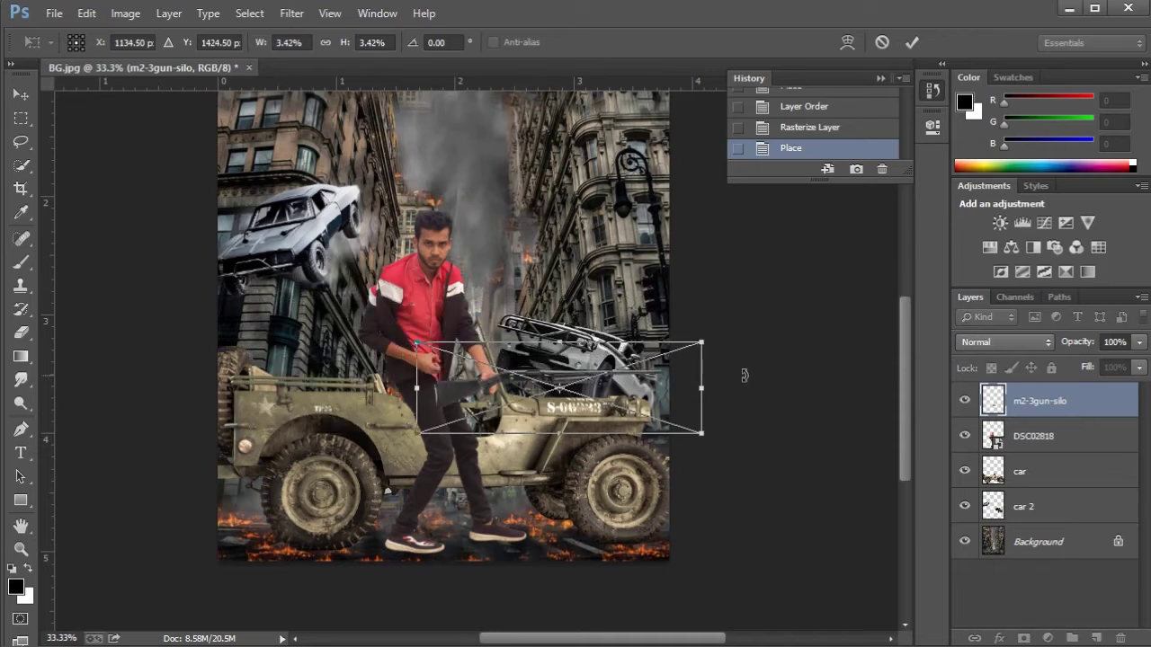
{"action": "left_click_drag", "start_coordinate": [745, 375], "coordinate": [763, 457]}
{"action": "left_click_drag", "start_coordinate": [589, 428], "coordinate": [510, 413]}
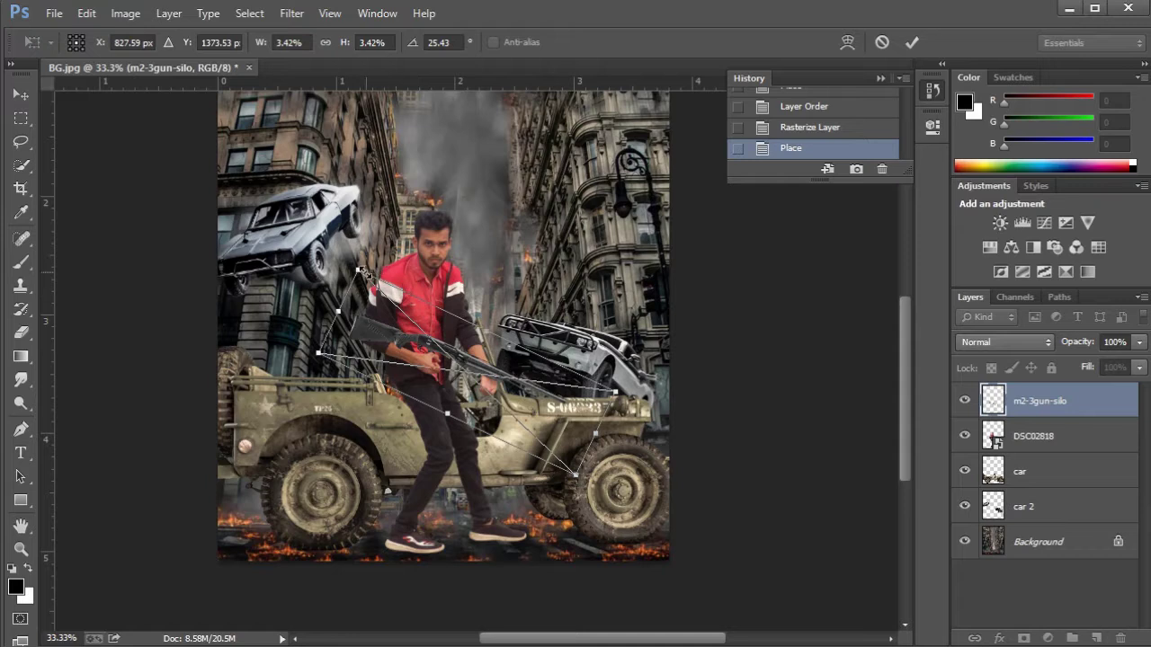
{"action": "left_click_drag", "start_coordinate": [360, 270], "coordinate": [424, 334]}
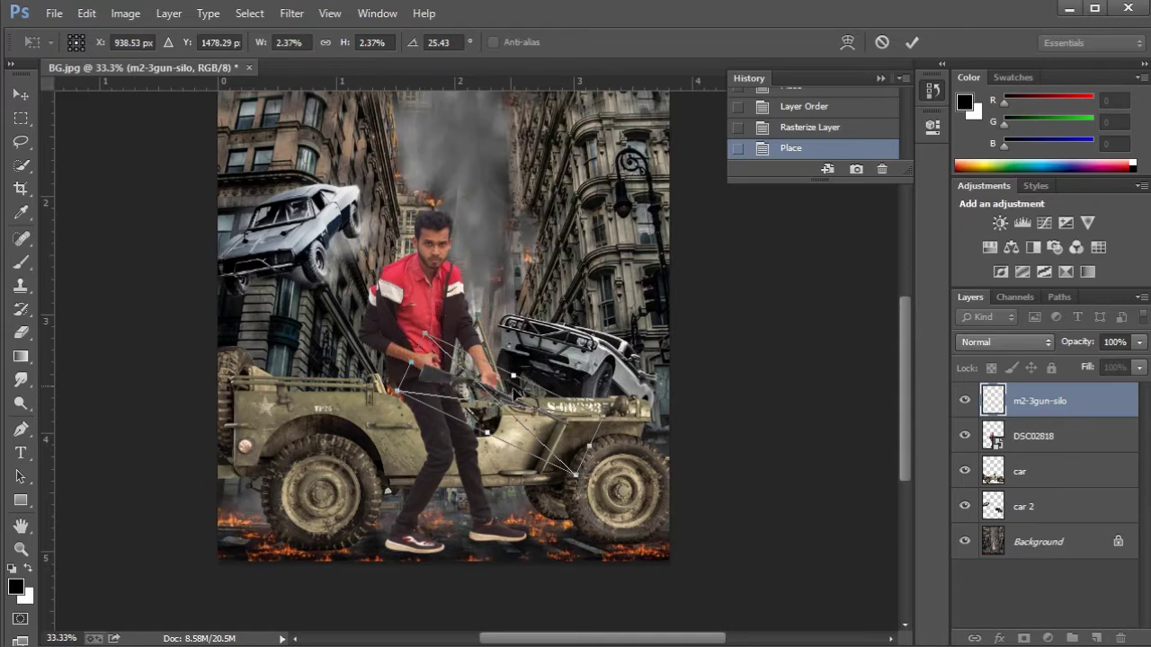
{"action": "left_click_drag", "start_coordinate": [514, 396], "coordinate": [482, 367]}
- Rotate the shotgun to about 30.8°, align it with the man's hands and commit the placement
{"action": "scroll", "coordinate": [483, 362], "scroll_direction": "up", "scroll_amount": 5}
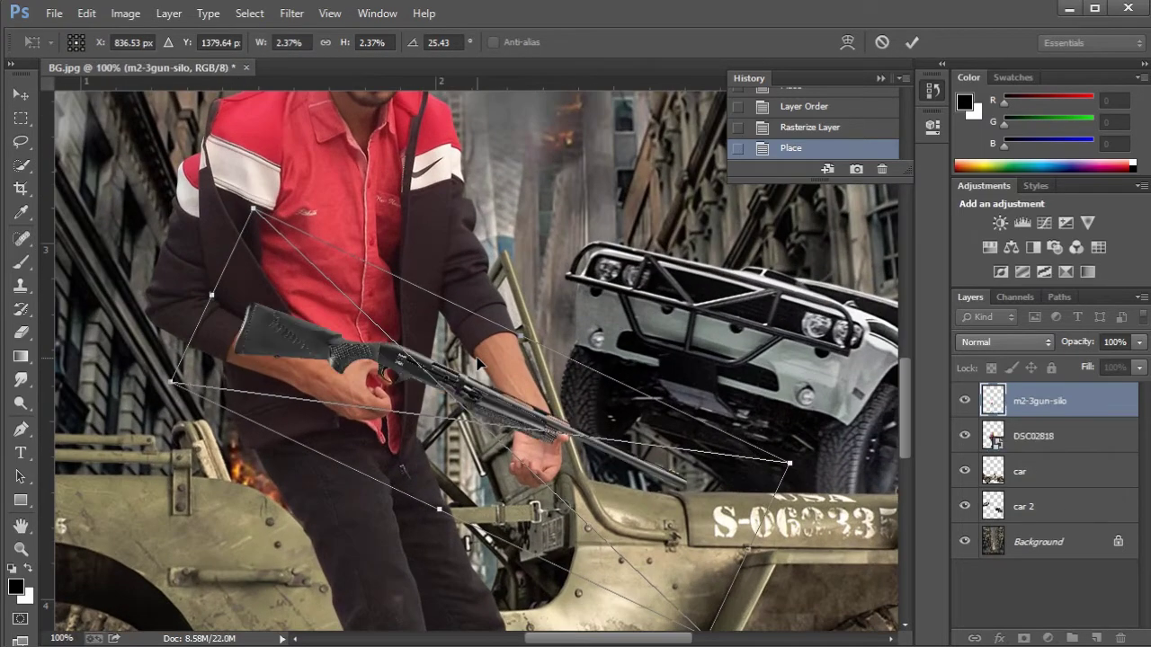
{"action": "scroll", "coordinate": [478, 362], "scroll_direction": "up", "scroll_amount": 2}
{"action": "scroll", "coordinate": [483, 371], "scroll_direction": "down", "scroll_amount": 2}
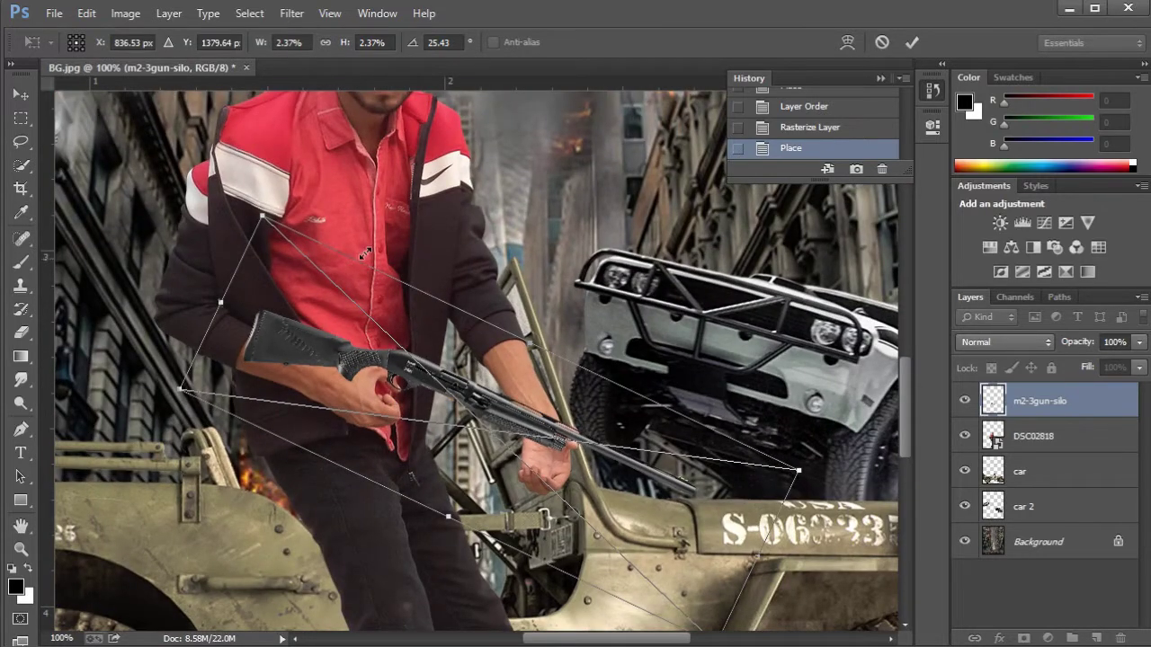
{"action": "left_click_drag", "start_coordinate": [708, 369], "coordinate": [715, 391]}
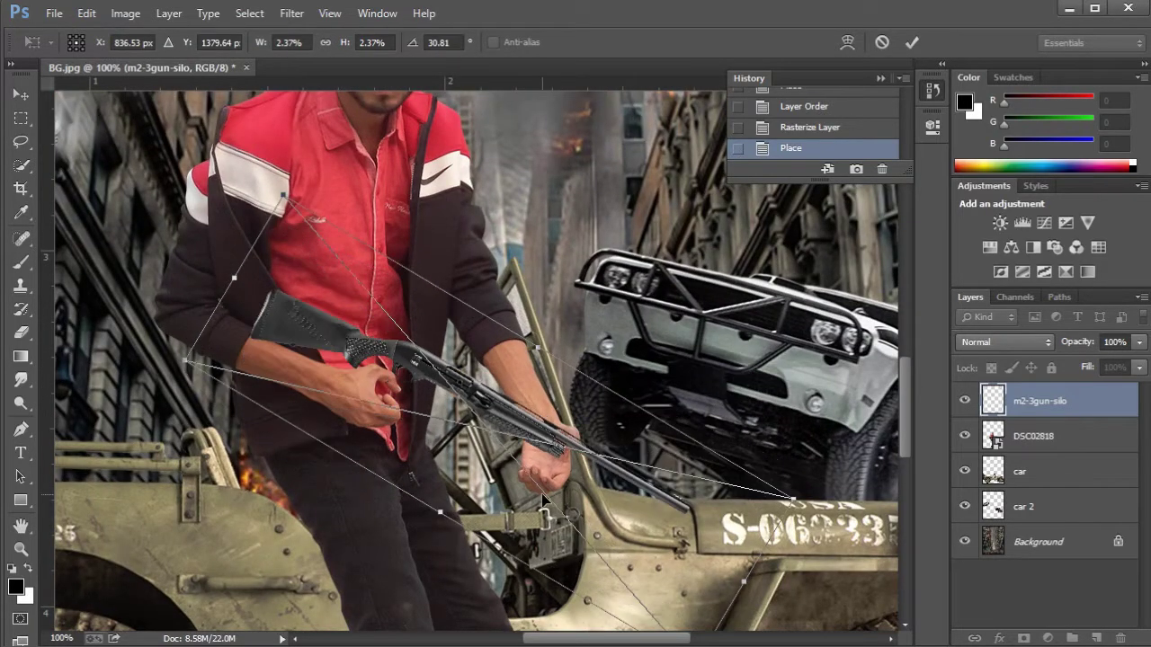
{"action": "left_click_drag", "start_coordinate": [561, 517], "coordinate": [573, 533]}
{"action": "scroll", "coordinate": [611, 328], "scroll_direction": "down", "scroll_amount": 1}
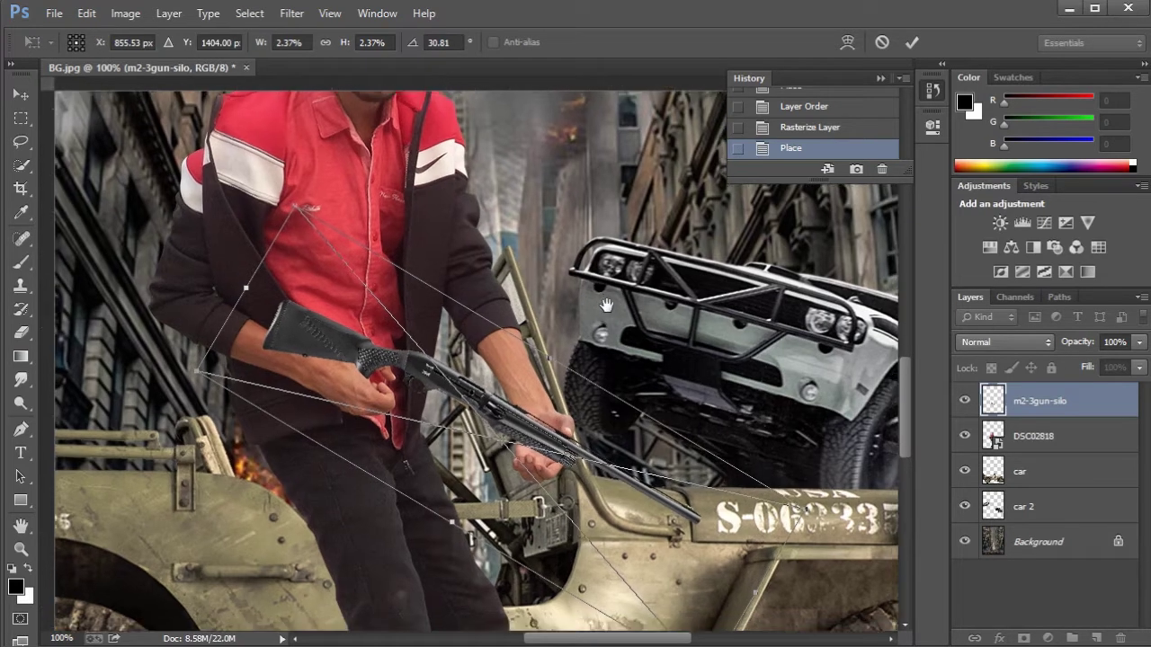
{"action": "left_click", "coordinate": [570, 452], "text": "ctrl"}
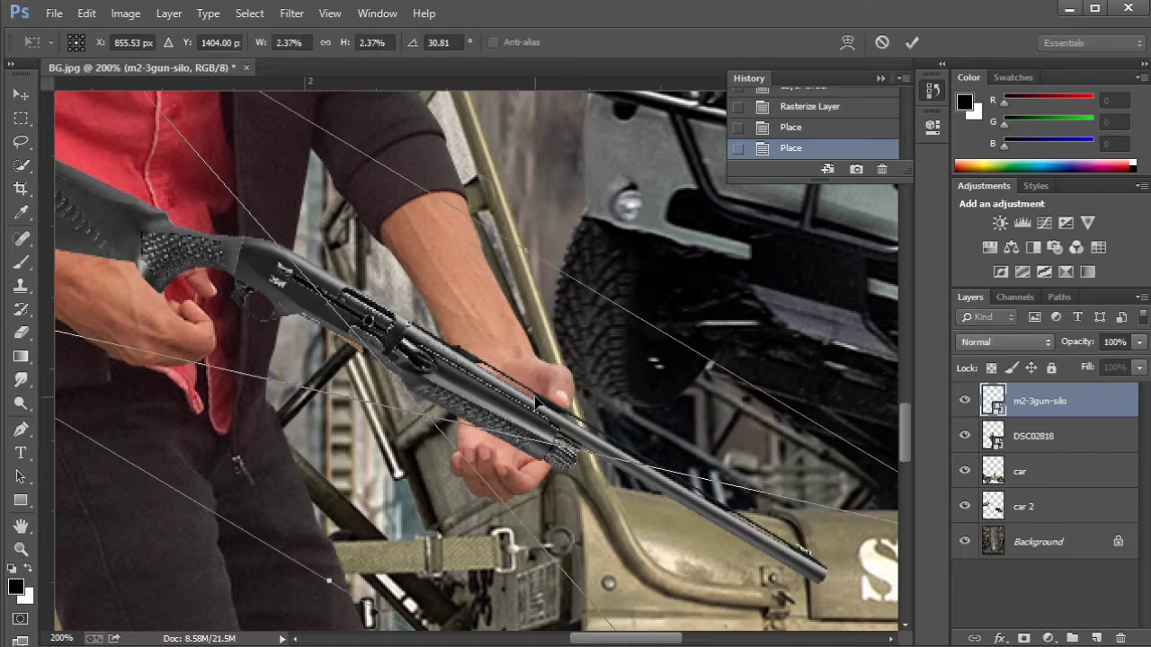
{"action": "key", "text": "Return"}
{"action": "key", "text": "ctrl+space"}
{"action": "scroll", "coordinate": [548, 423], "scroll_direction": "down", "scroll_amount": 2}
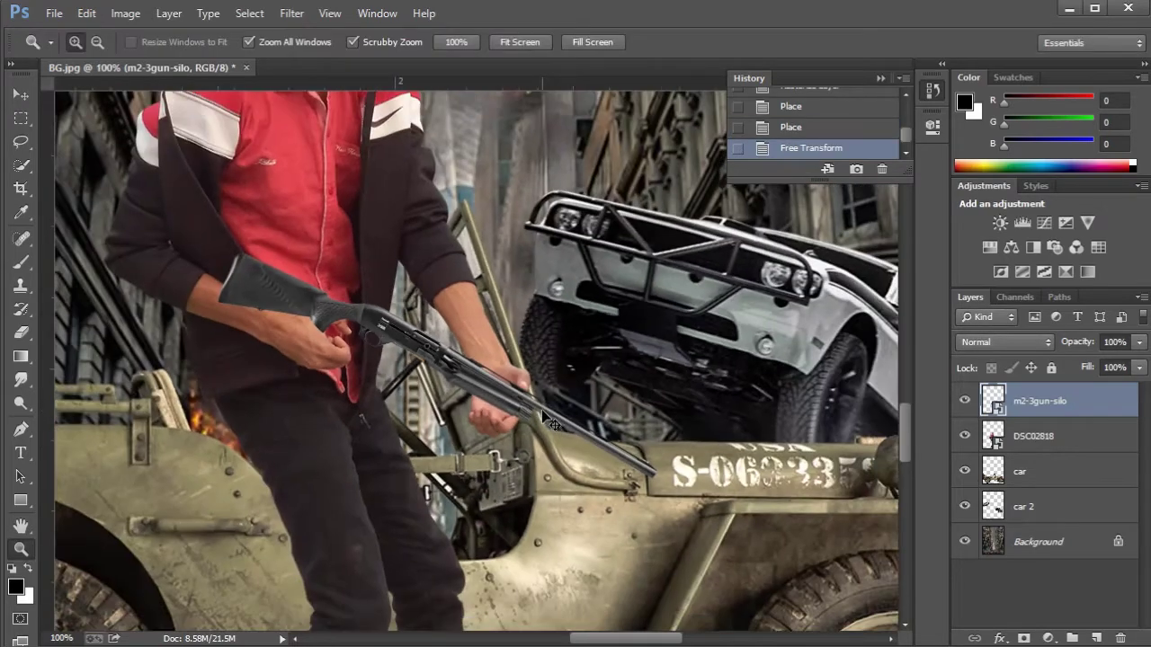
- Stretch the shotgun's length to about 2.56% width scale and shift it up and back so it fits the man's grip
{"action": "key", "text": "ctrl+t"}
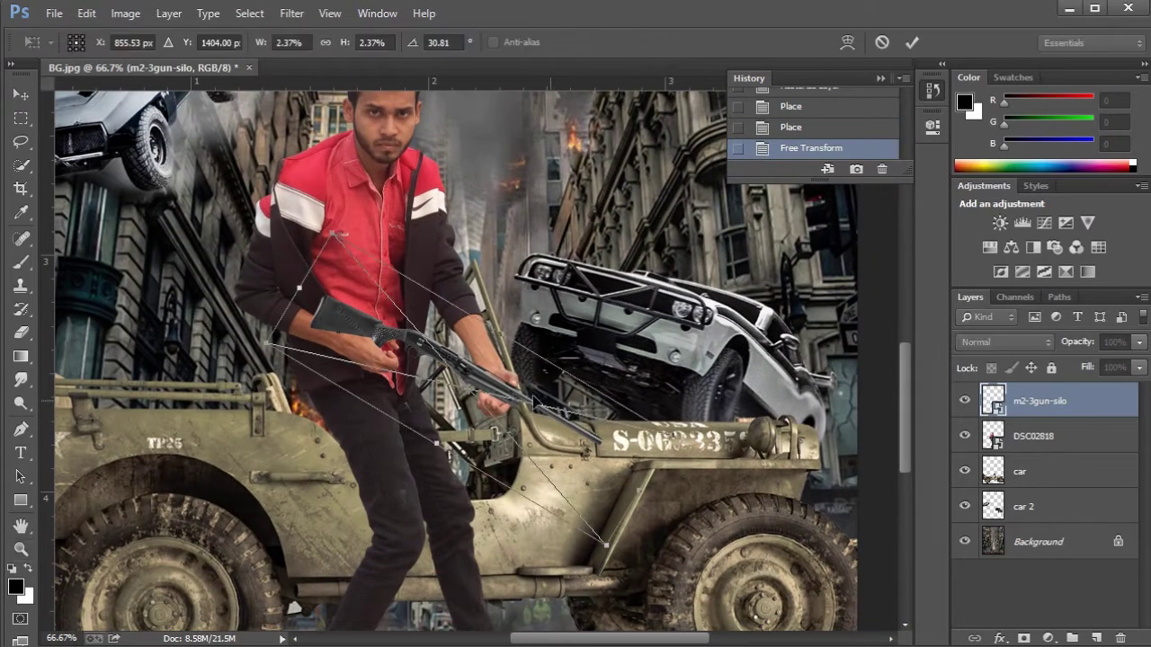
{"action": "mouse_move", "coordinate": [545, 395]}
{"action": "left_mouse_down"}
{"action": "mouse_move", "coordinate": [567, 356]}
{"action": "mouse_move", "coordinate": [550, 421]}
{"action": "mouse_move", "coordinate": [539, 396]}
{"action": "mouse_move", "coordinate": [527, 399]}
{"action": "left_mouse_up"}
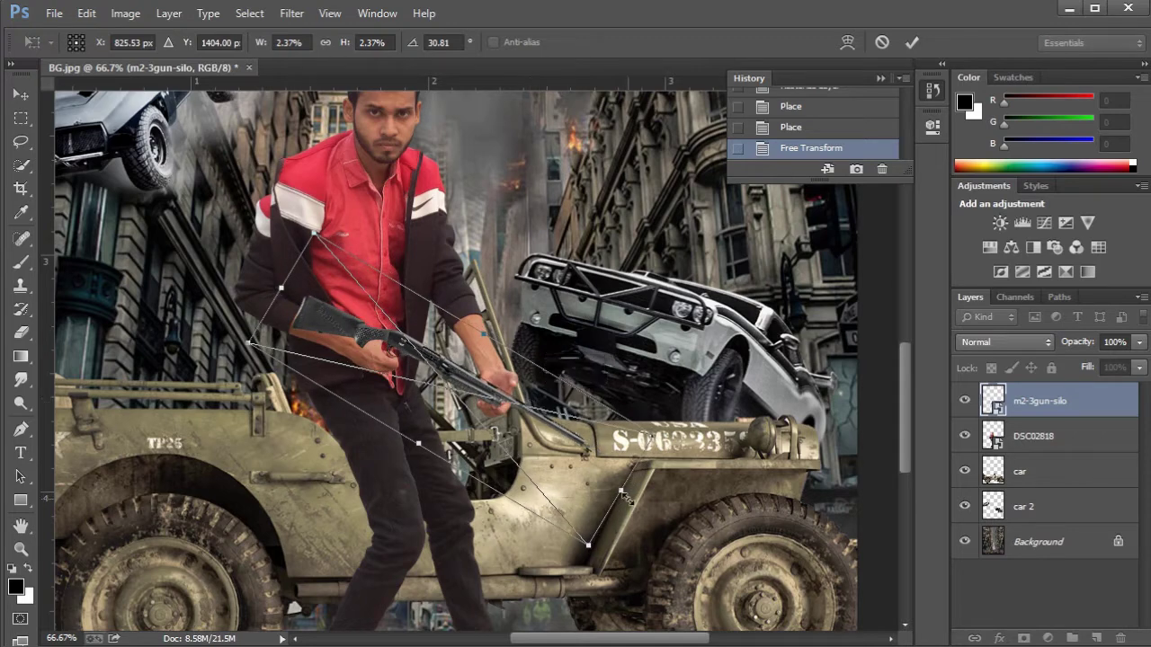
{"action": "right_click", "coordinate": [637, 497]}
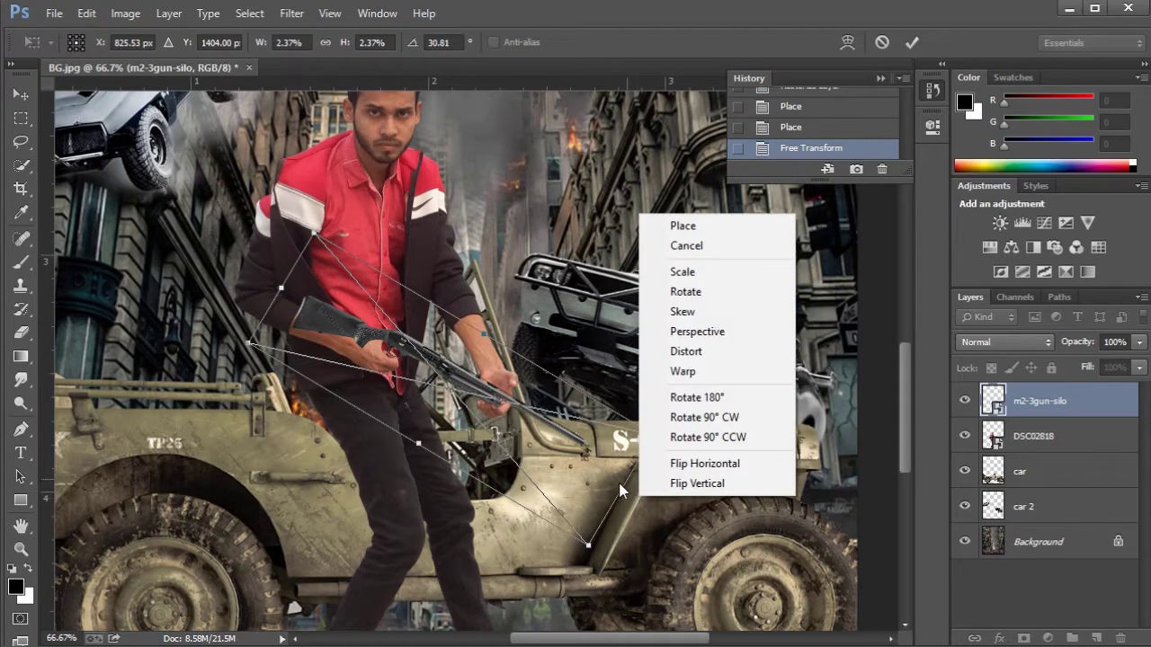
{"action": "left_click", "coordinate": [583, 456]}
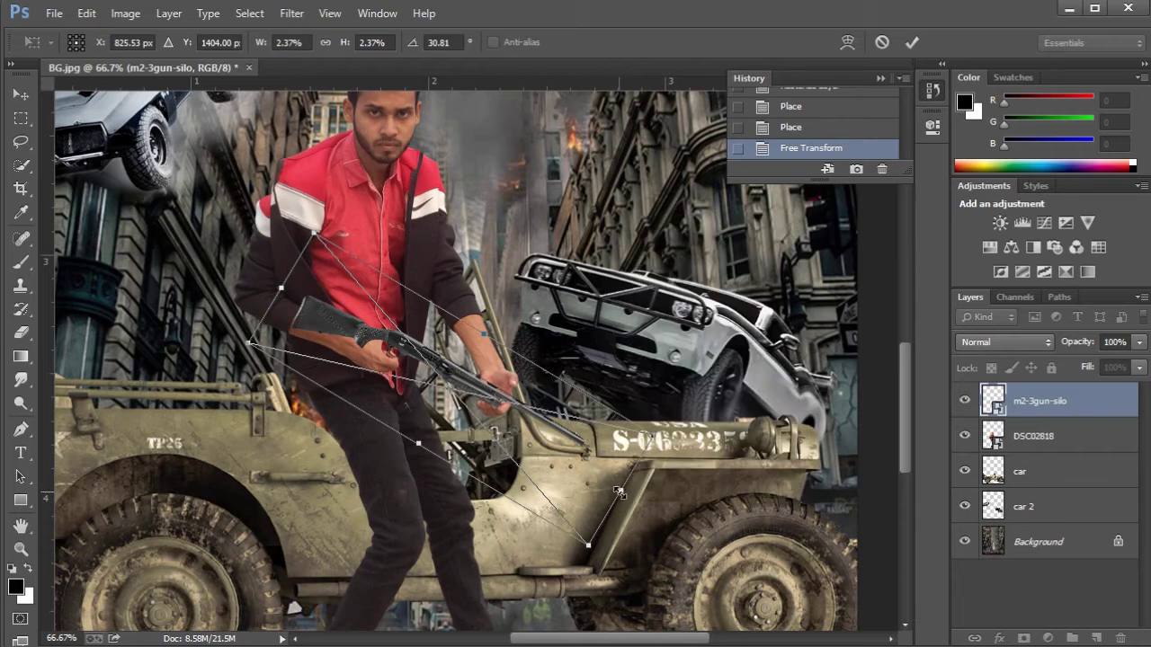
{"action": "left_click_drag", "start_coordinate": [618, 492], "coordinate": [638, 503]}
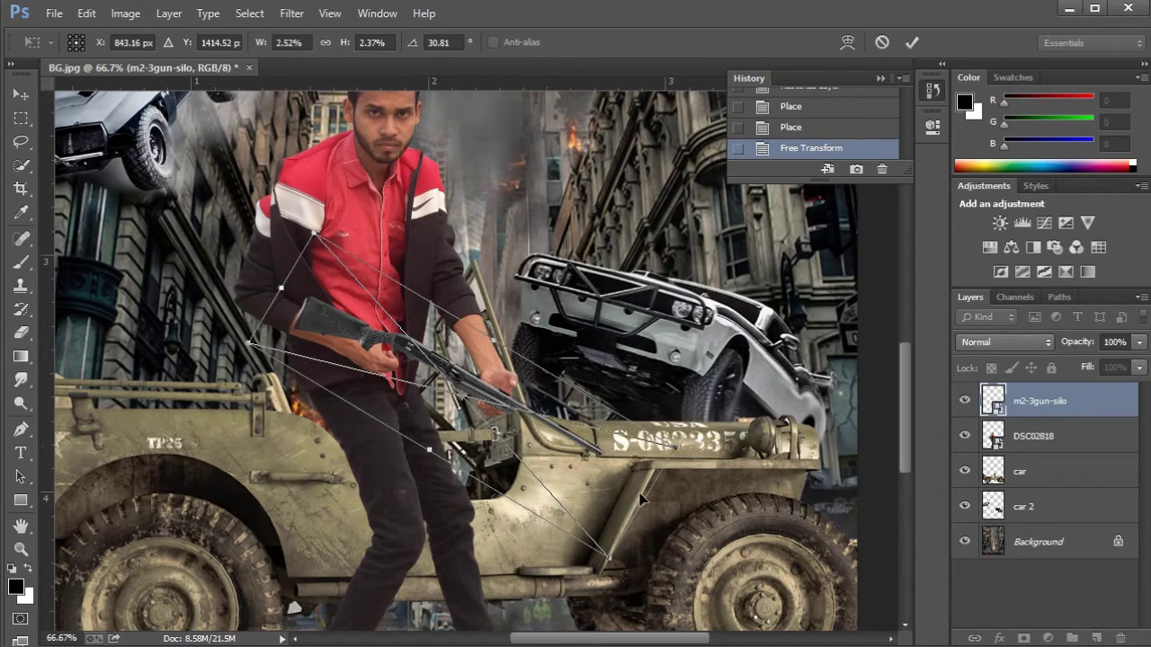
{"action": "left_click_drag", "start_coordinate": [645, 506], "coordinate": [648, 507]}
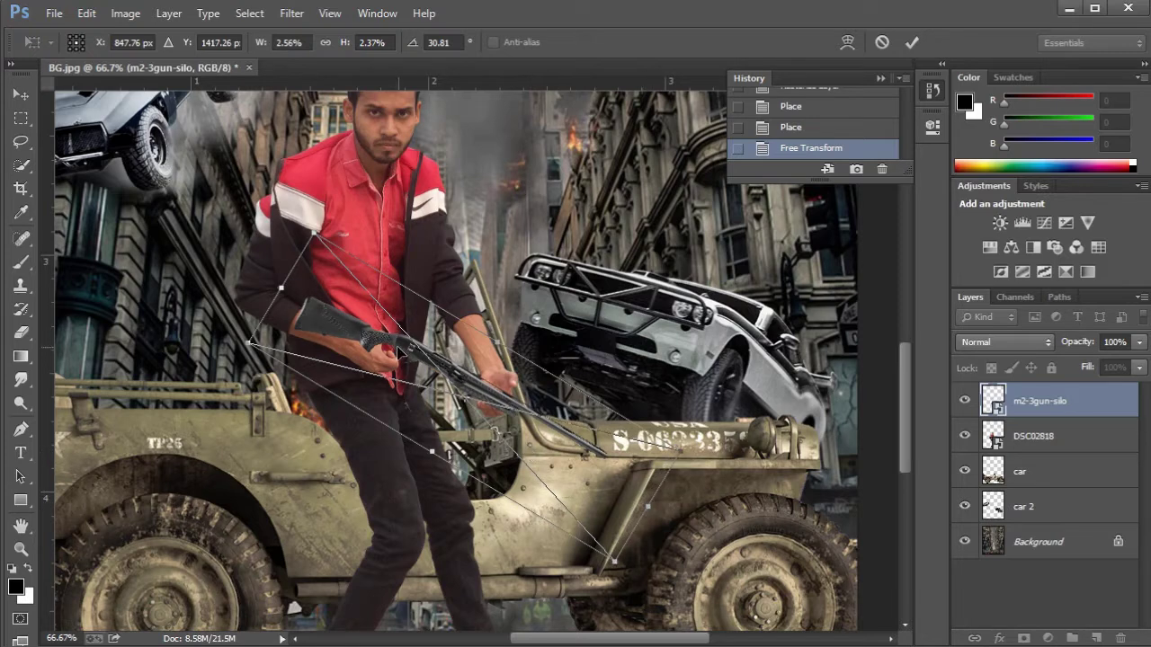
{"action": "left_click_drag", "start_coordinate": [400, 352], "coordinate": [433, 378]}
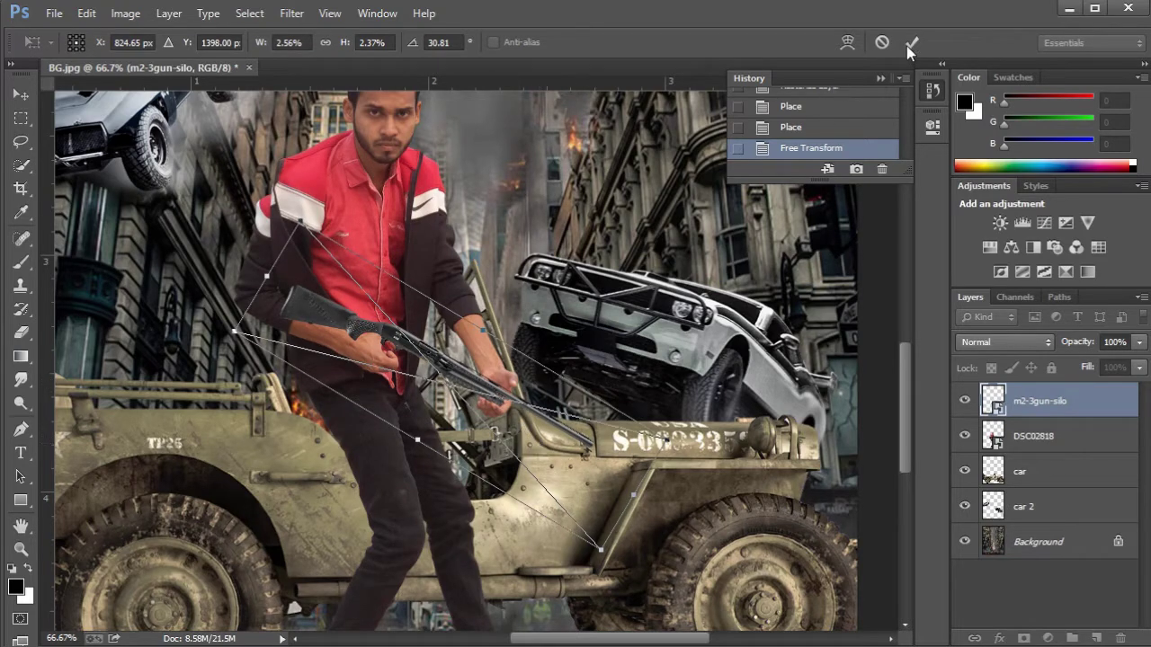
{"action": "right_click", "coordinate": [571, 447]}
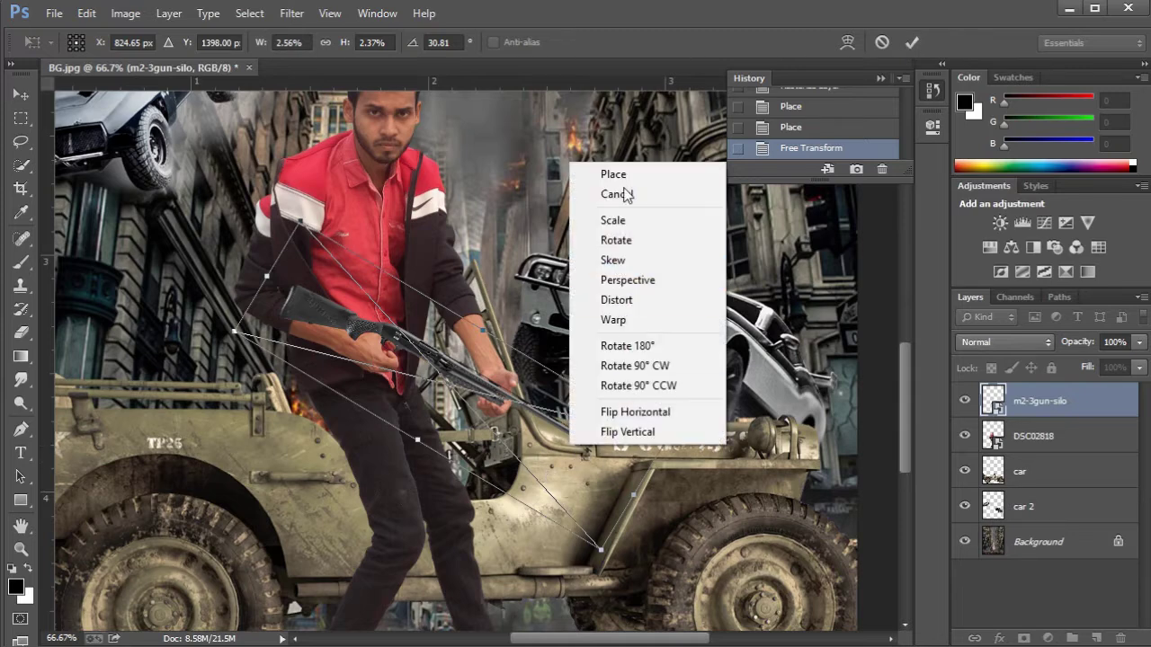
{"action": "left_click", "coordinate": [921, 41]}
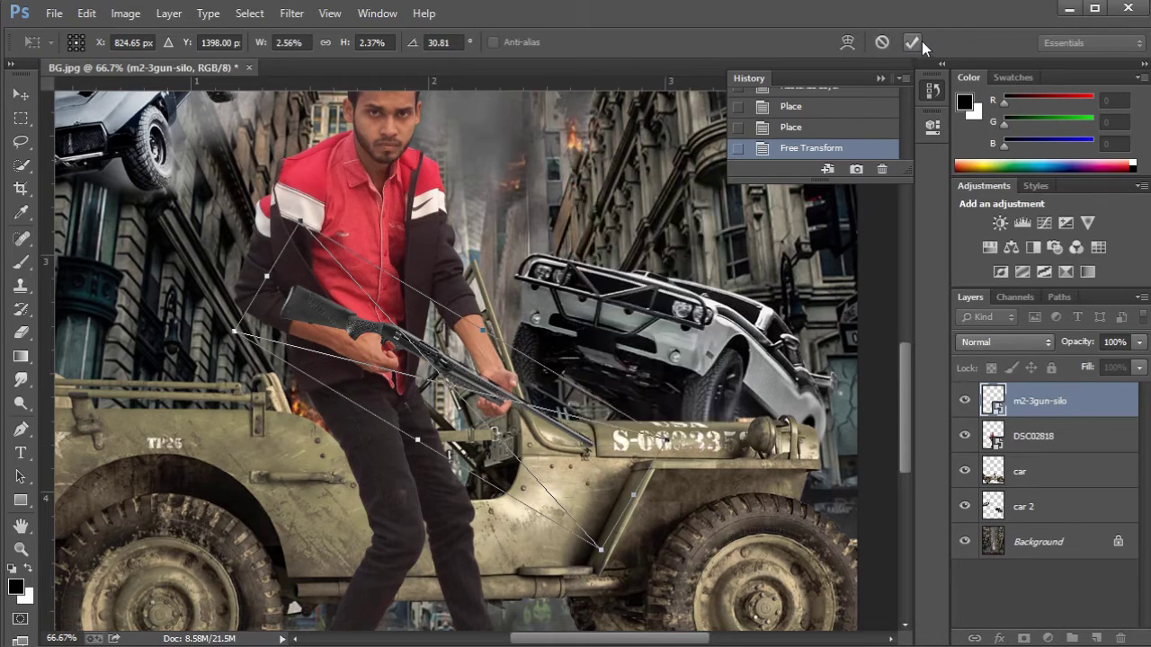
{"action": "key", "text": "z"}
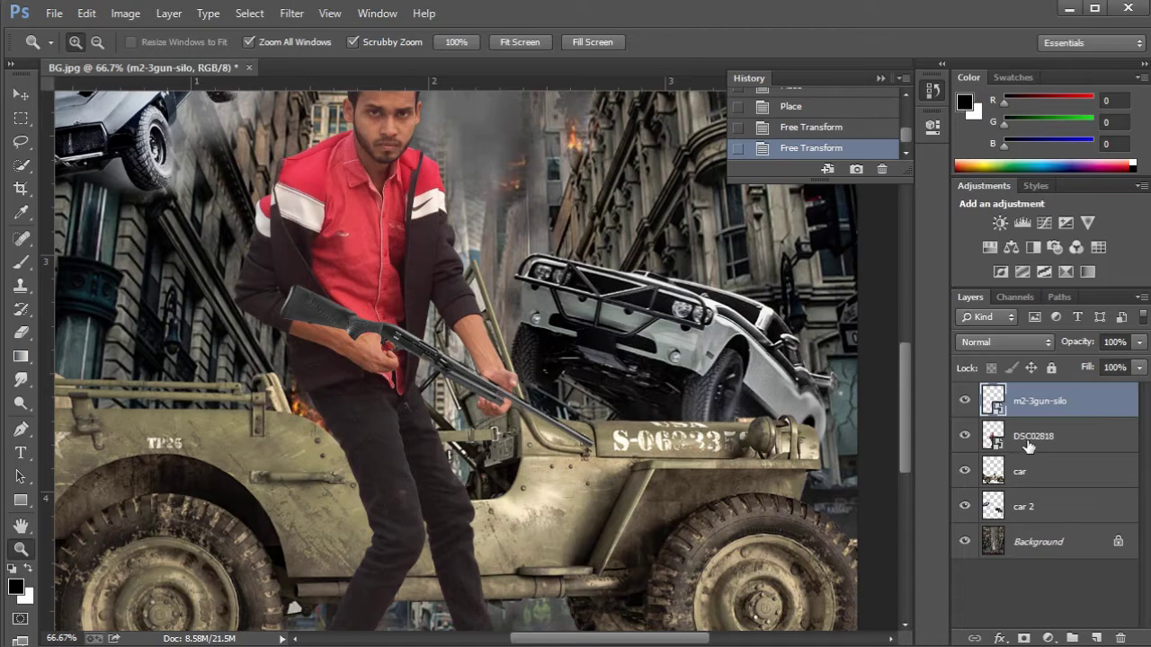
- Rasterize the m2-3gun-silo and DSC02818 layers together
{"action": "left_click", "coordinate": [1030, 438], "text": "shift"}
{"action": "right_click", "coordinate": [1032, 438]}
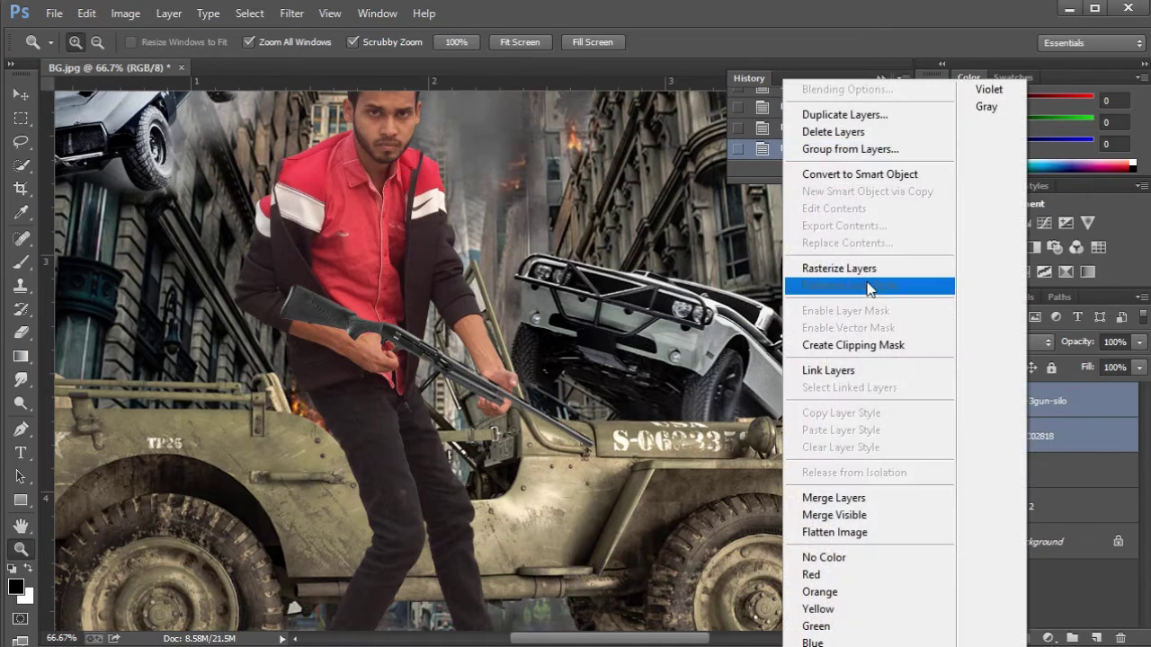
{"action": "left_click", "coordinate": [860, 270]}
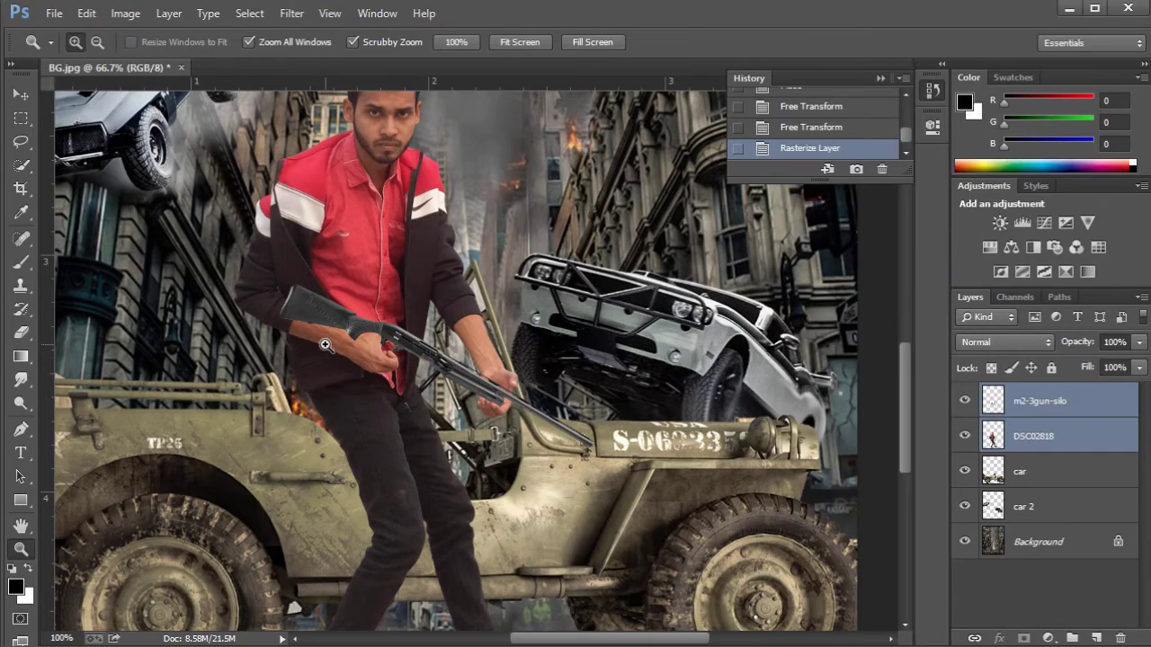
- Lower the m2-3gun-silo layer's opacity to 39% and add a layer mask to it
{"action": "left_click", "coordinate": [332, 355]}
{"action": "left_click", "coordinate": [349, 304]}
{"action": "double_click", "coordinate": [1051, 402]}
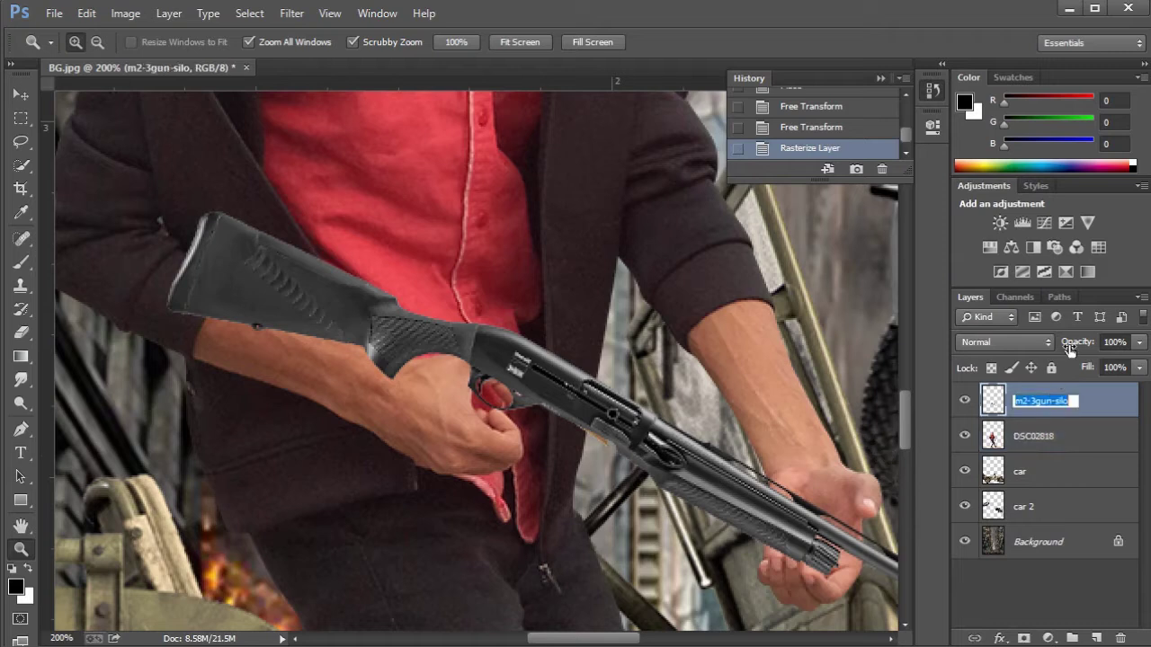
{"action": "left_click_drag", "start_coordinate": [1075, 343], "coordinate": [1027, 349]}
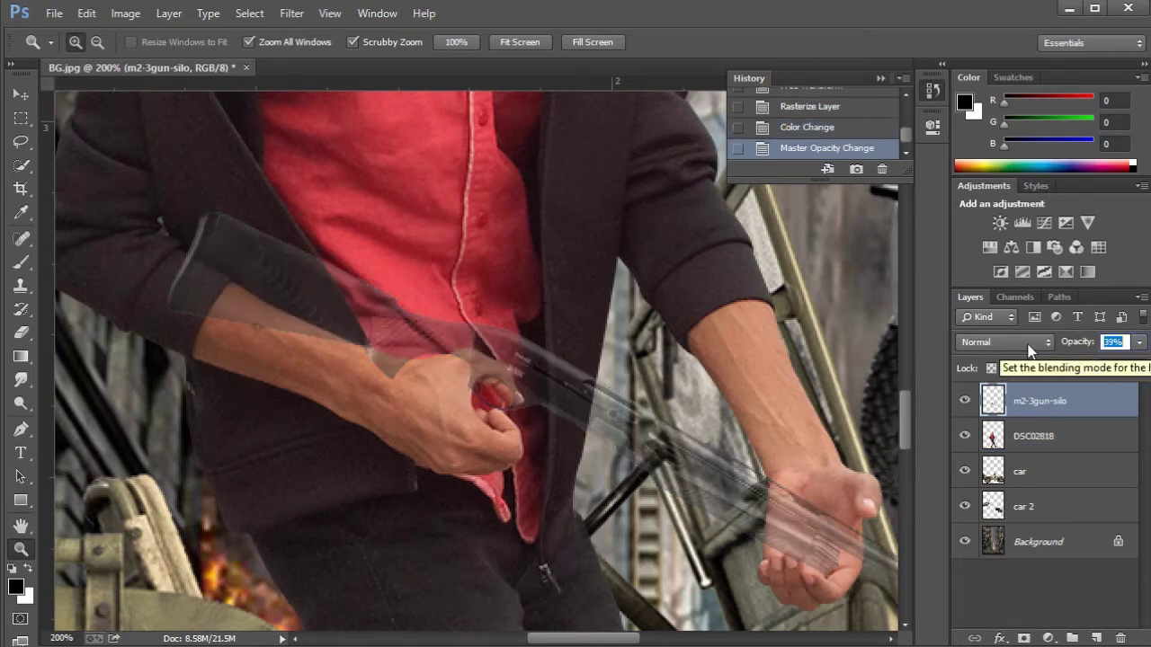
{"action": "left_click", "coordinate": [1023, 638]}
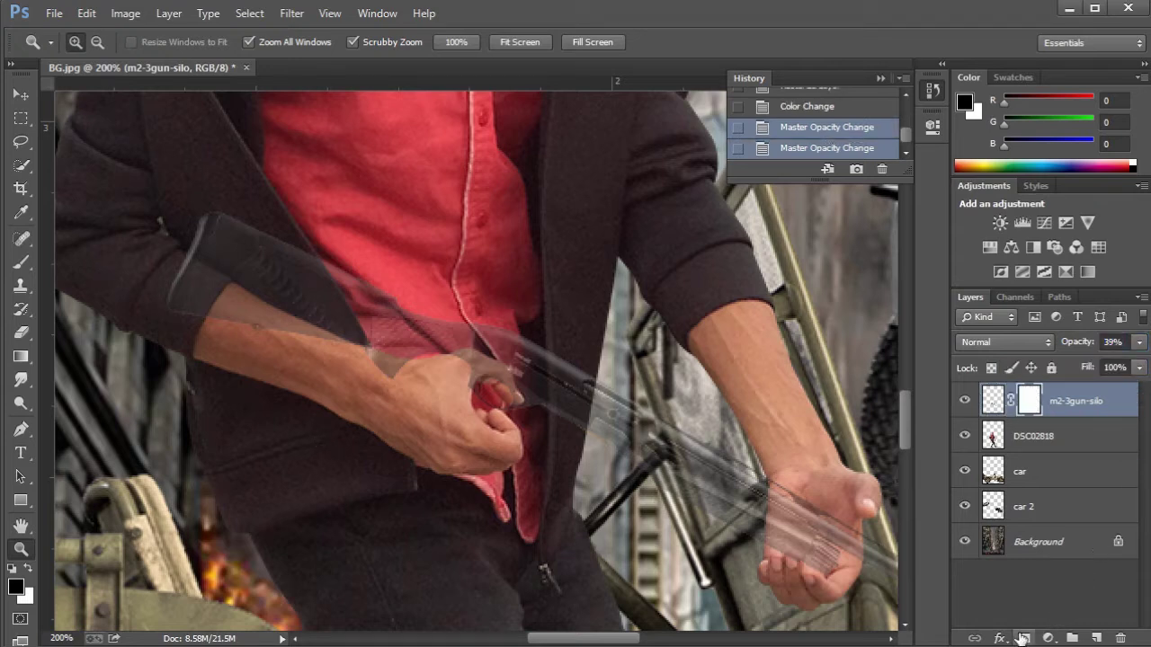
- Paint black on the shotgun's layer mask over the man's sleeve with a soft 50 px brush, raising the brush opacity to 100%
{"action": "left_click", "coordinate": [22, 261]}
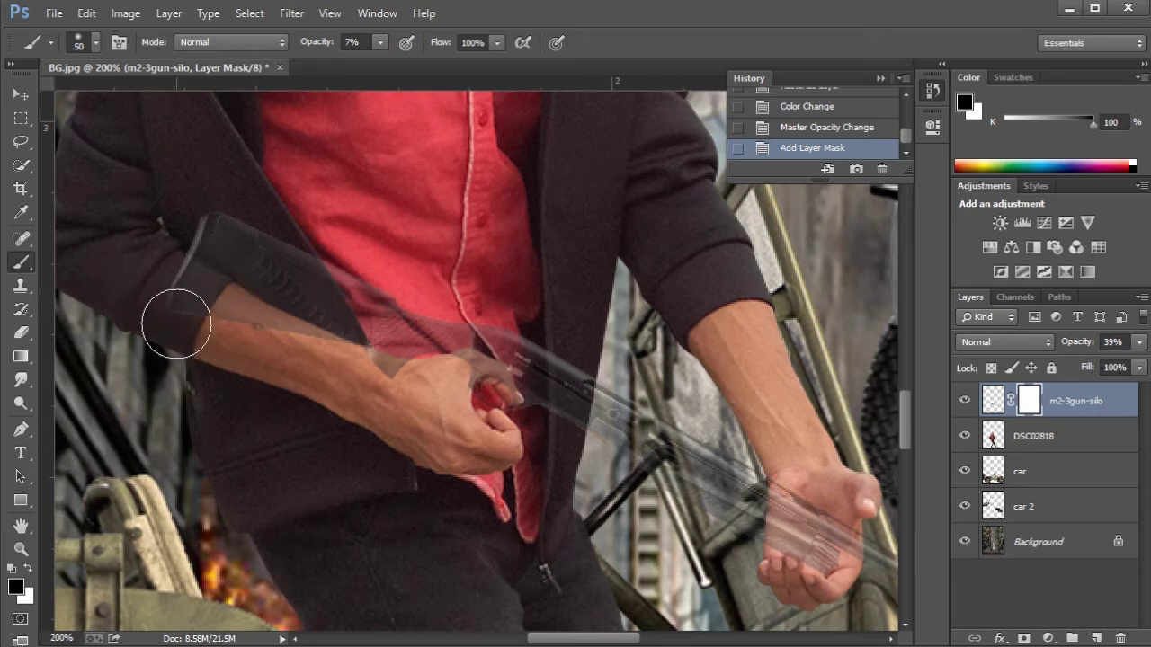
{"action": "left_click_drag", "start_coordinate": [176, 324], "coordinate": [185, 289]}
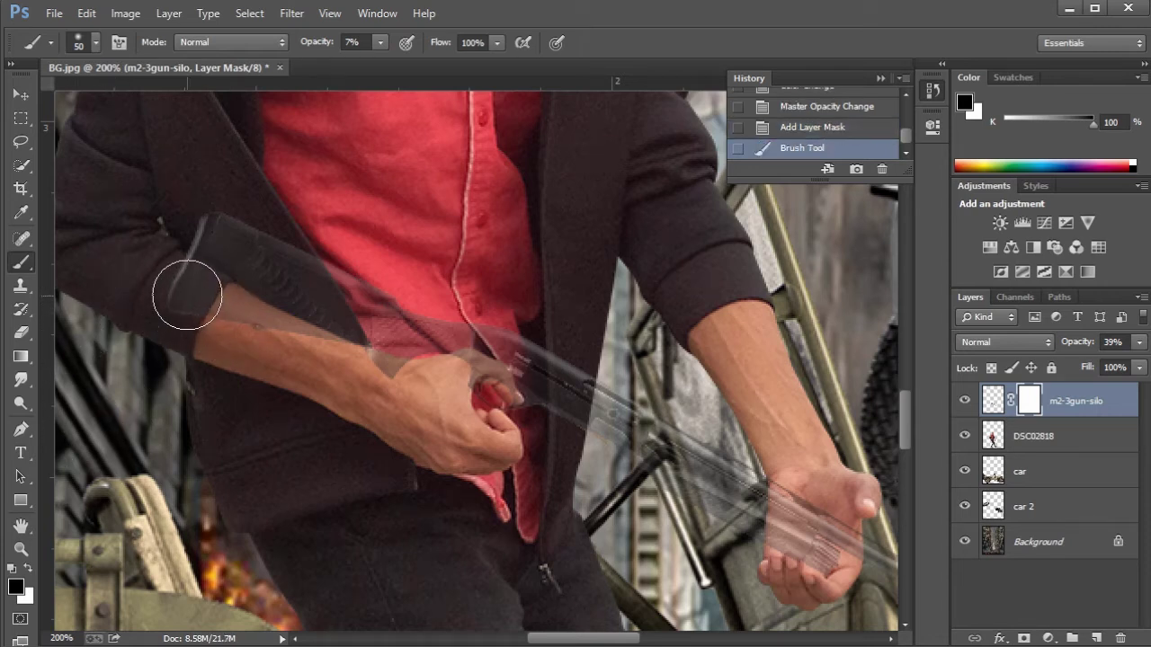
{"action": "left_click", "coordinate": [30, 570]}
{"action": "mouse_move", "coordinate": [169, 300]}
{"action": "left_mouse_down"}
{"action": "mouse_move", "coordinate": [175, 282]}
{"action": "mouse_move", "coordinate": [185, 295]}
{"action": "left_mouse_up"}
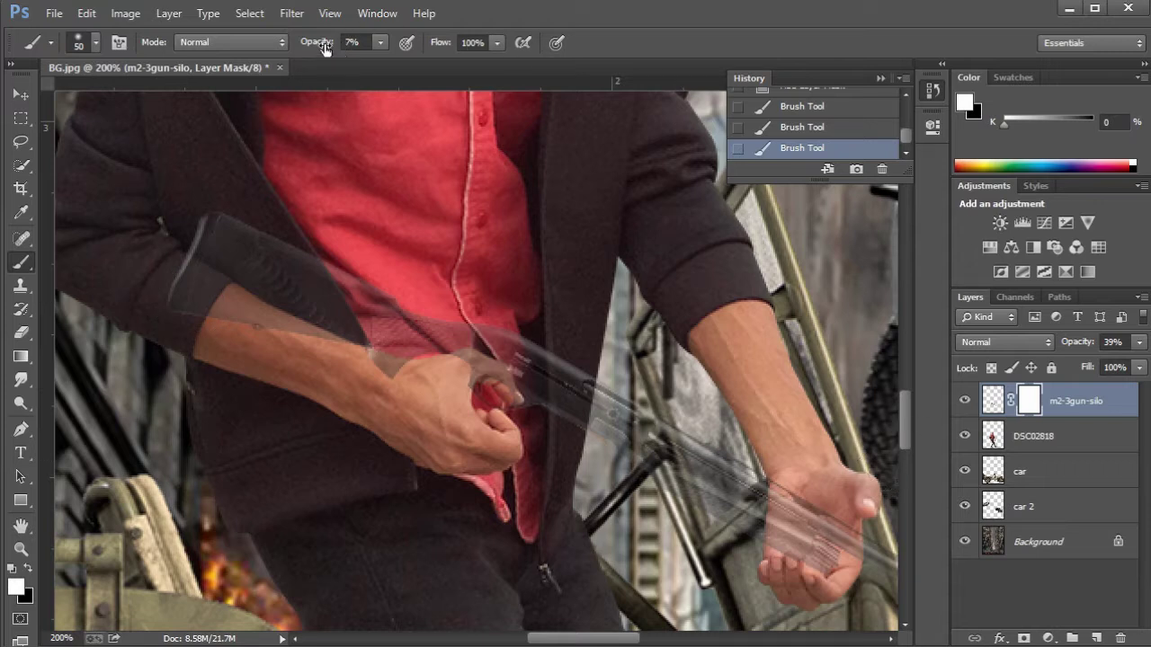
{"action": "left_click_drag", "start_coordinate": [324, 48], "coordinate": [413, 47]}
{"action": "left_click_drag", "start_coordinate": [204, 321], "coordinate": [186, 290]}
{"action": "left_click", "coordinate": [28, 569]}
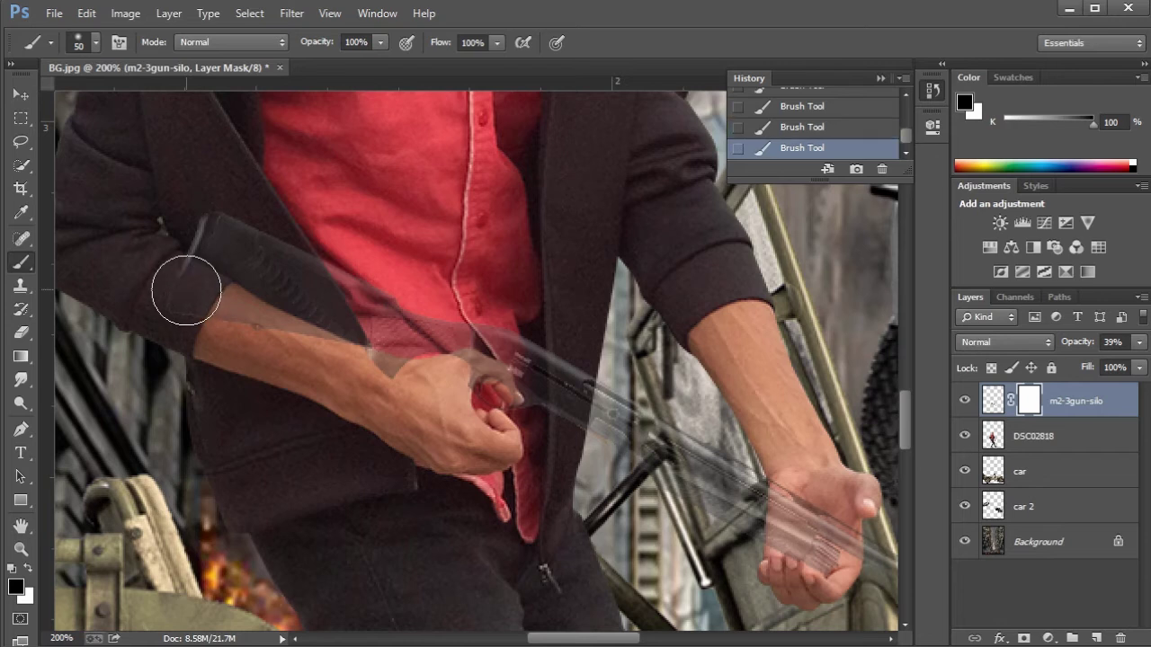
- Mask out the shotgun stock where it overlaps the sleeve, forearm and rear hand, using a hard round brush
{"action": "right_click", "coordinate": [202, 300]}
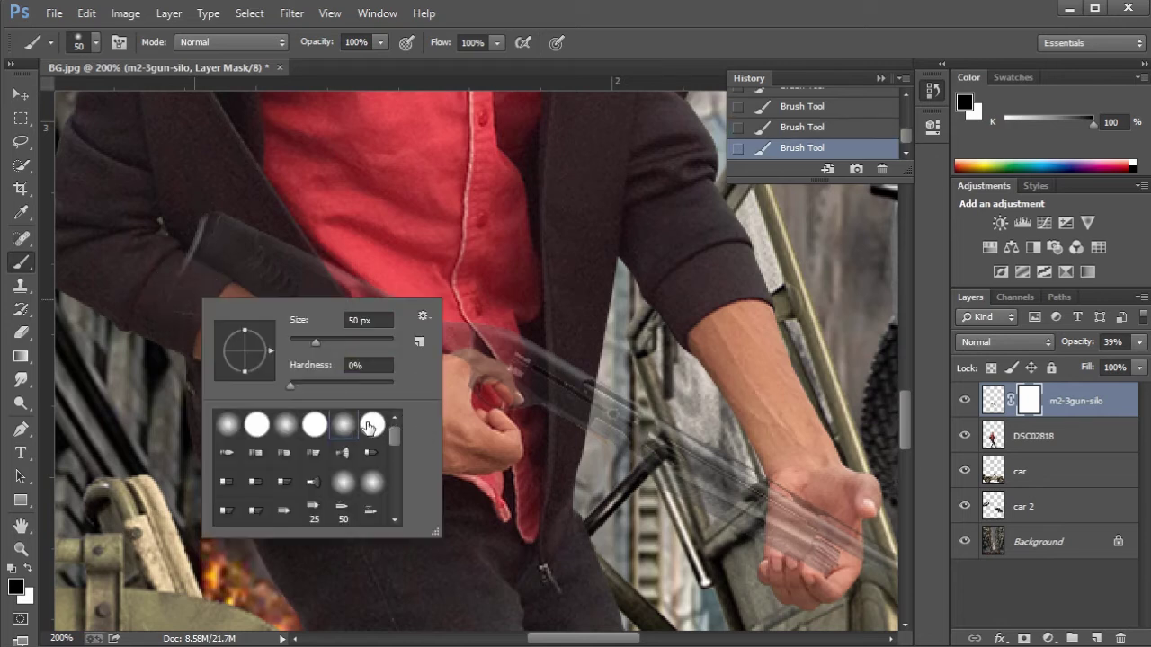
{"action": "double_click", "coordinate": [368, 424]}
{"action": "left_click_drag", "start_coordinate": [180, 334], "coordinate": [188, 306]}
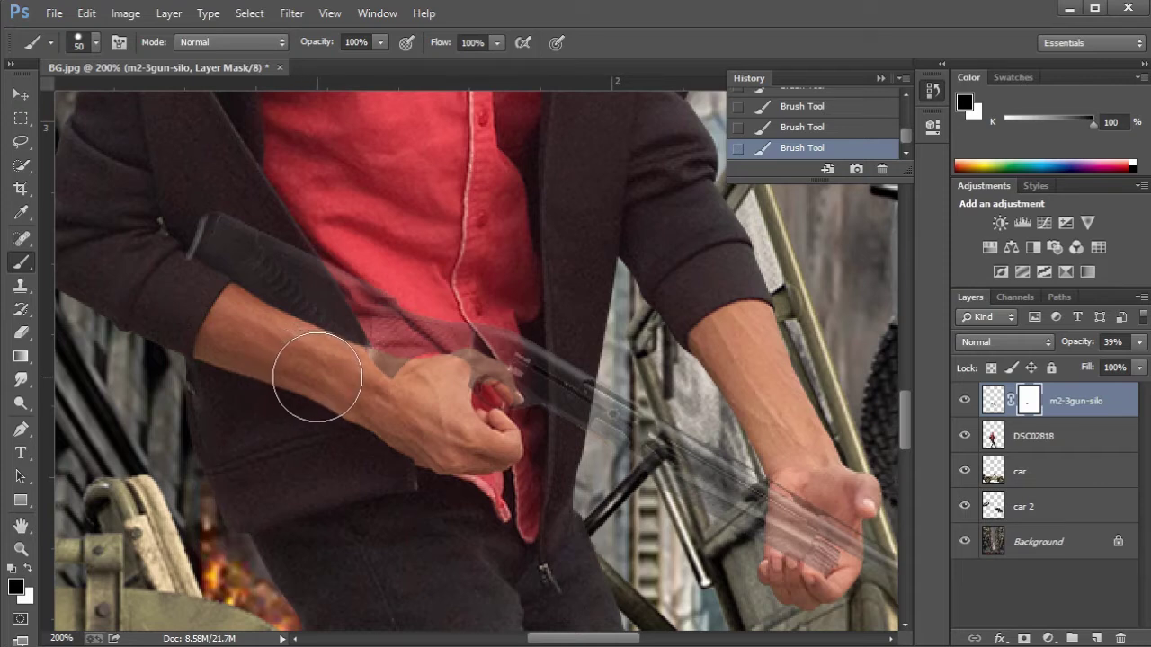
{"action": "mouse_move", "coordinate": [374, 395]}
{"action": "left_mouse_down"}
{"action": "mouse_move", "coordinate": [378, 406]}
{"action": "mouse_move", "coordinate": [360, 392]}
{"action": "left_mouse_up"}
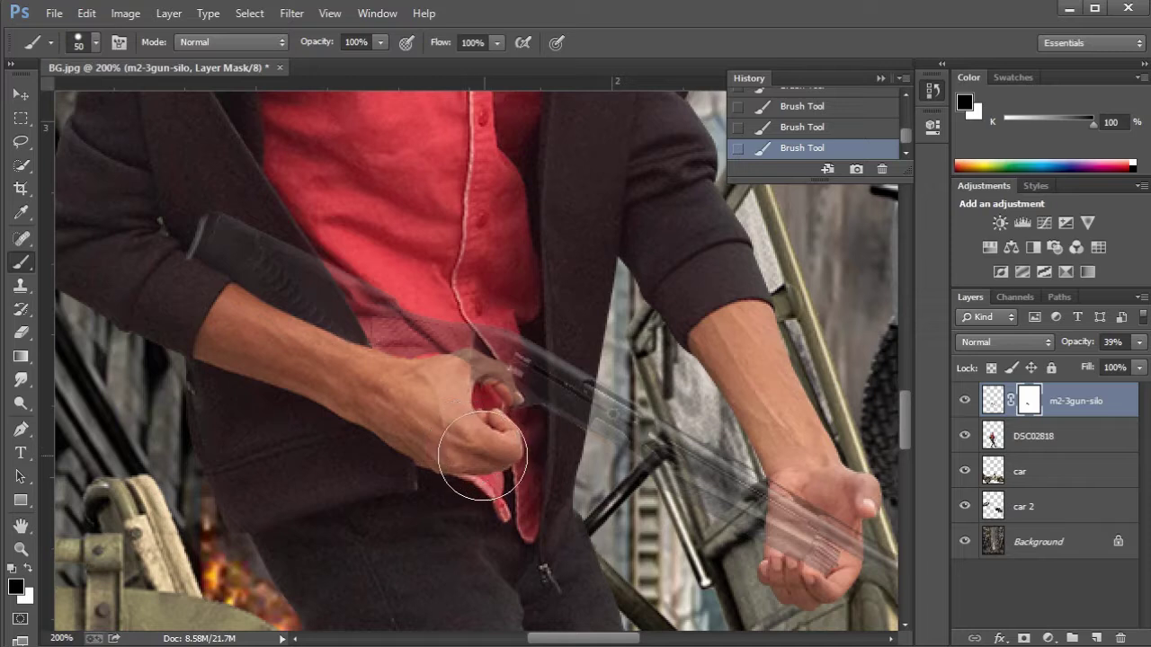
- Restore the m2-3gun-silo layer's opacity to 100%
{"action": "left_click", "coordinate": [1113, 341]}
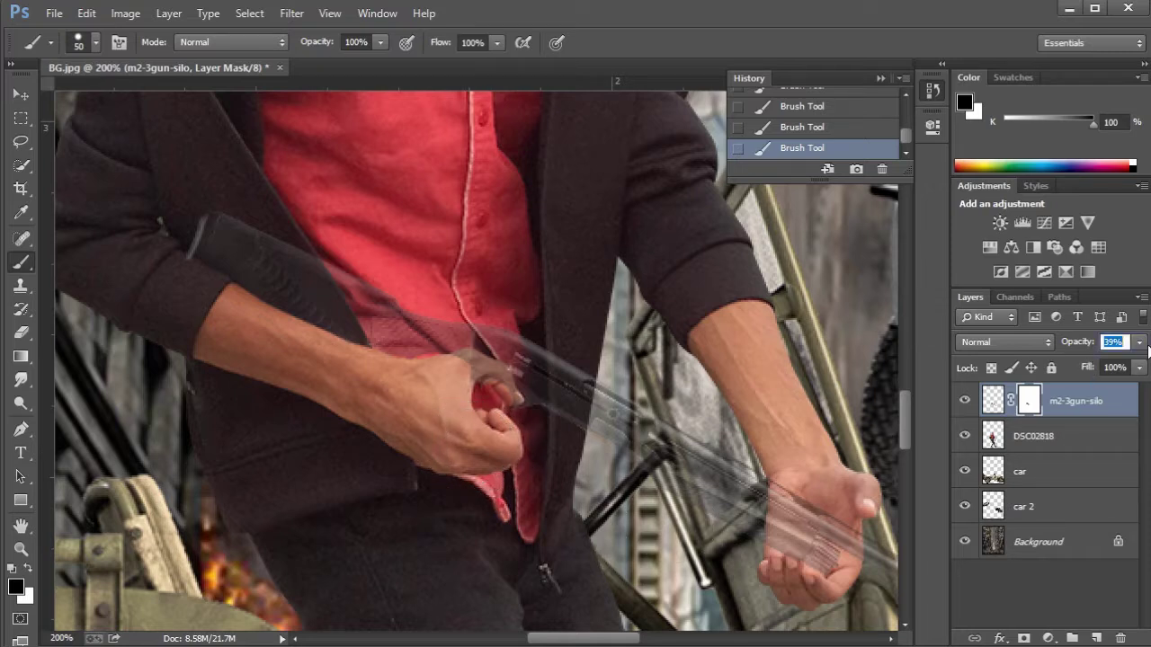
{"action": "key", "text": "Return"}
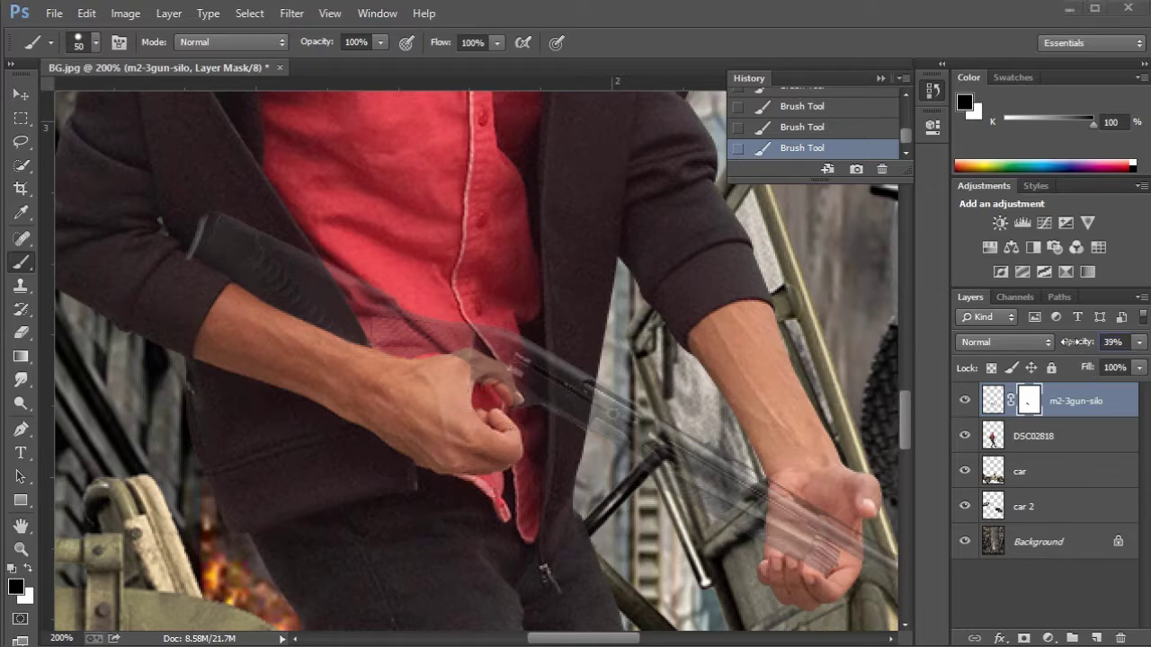
{"action": "left_click", "coordinate": [1071, 342]}
{"action": "left_click_drag", "start_coordinate": [1072, 345], "coordinate": [1106, 351]}
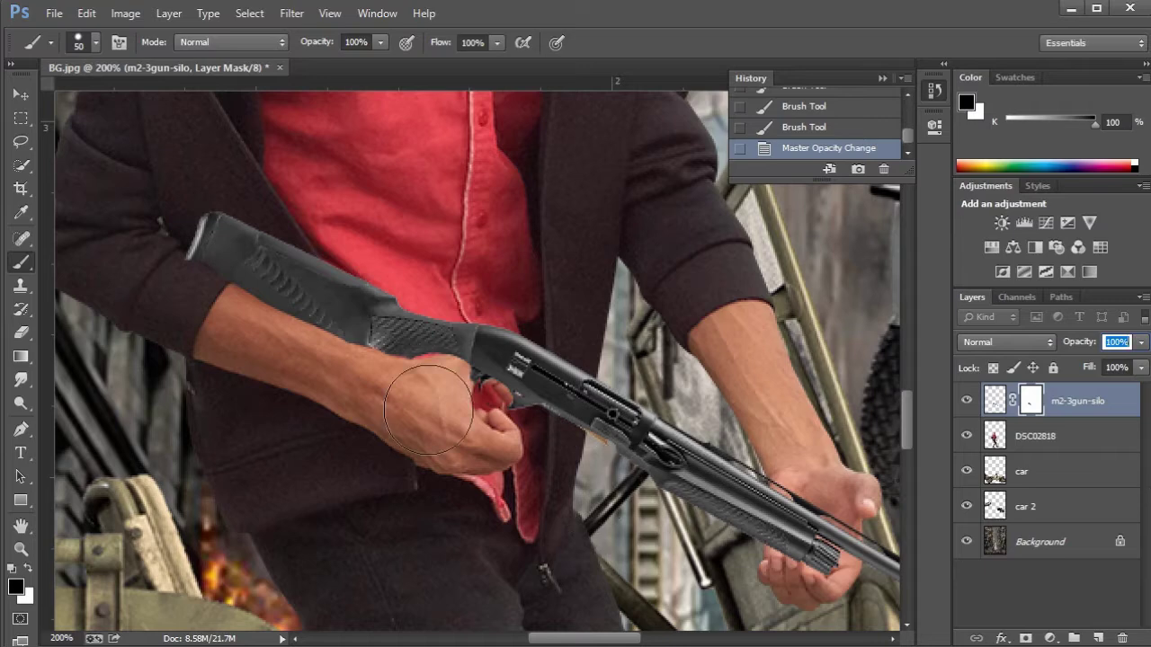
- Examine how the shotgun sits in the man's hands, both up close and within the whole composite
{"action": "key", "text": "ctrl+minus"}
{"action": "key", "text": "ctrl+minus"}
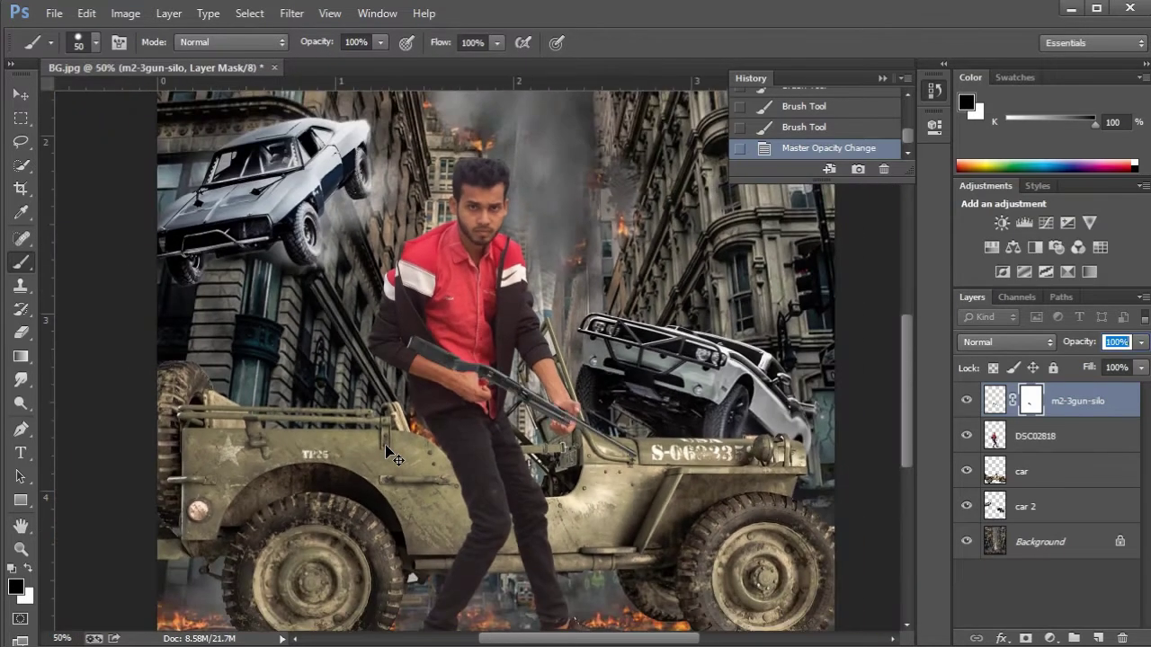
{"action": "key", "text": "ctrl+minus"}
{"action": "left_click", "coordinate": [19, 549]}
{"action": "left_click", "coordinate": [523, 366]}
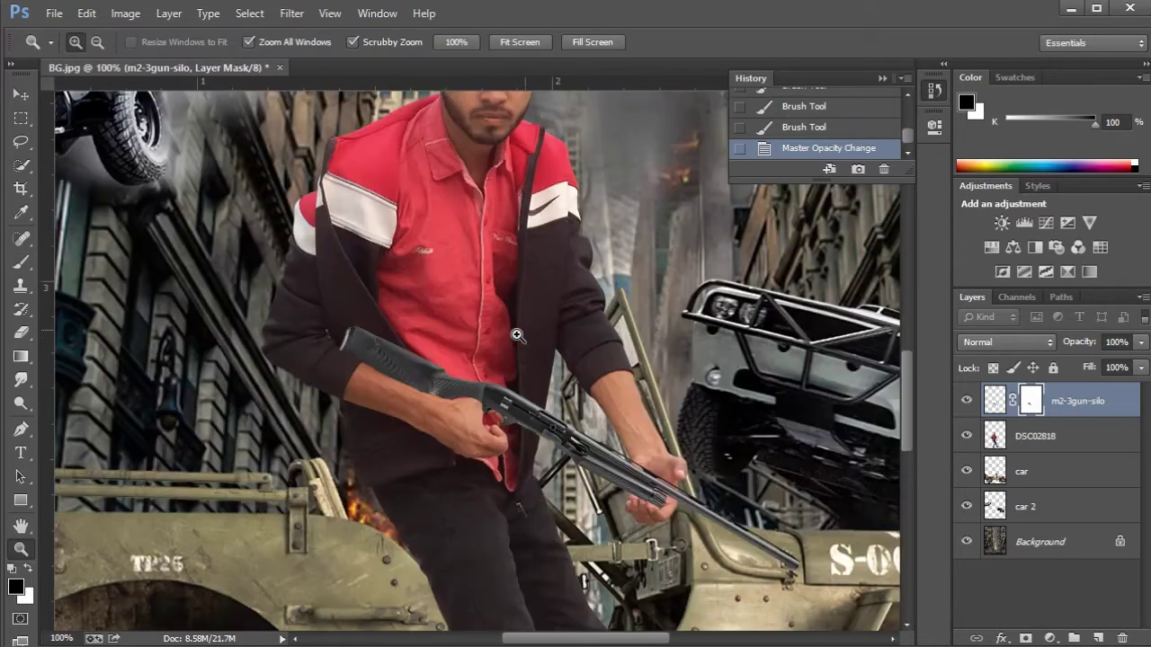
{"action": "left_click", "coordinate": [523, 366], "text": "alt"}
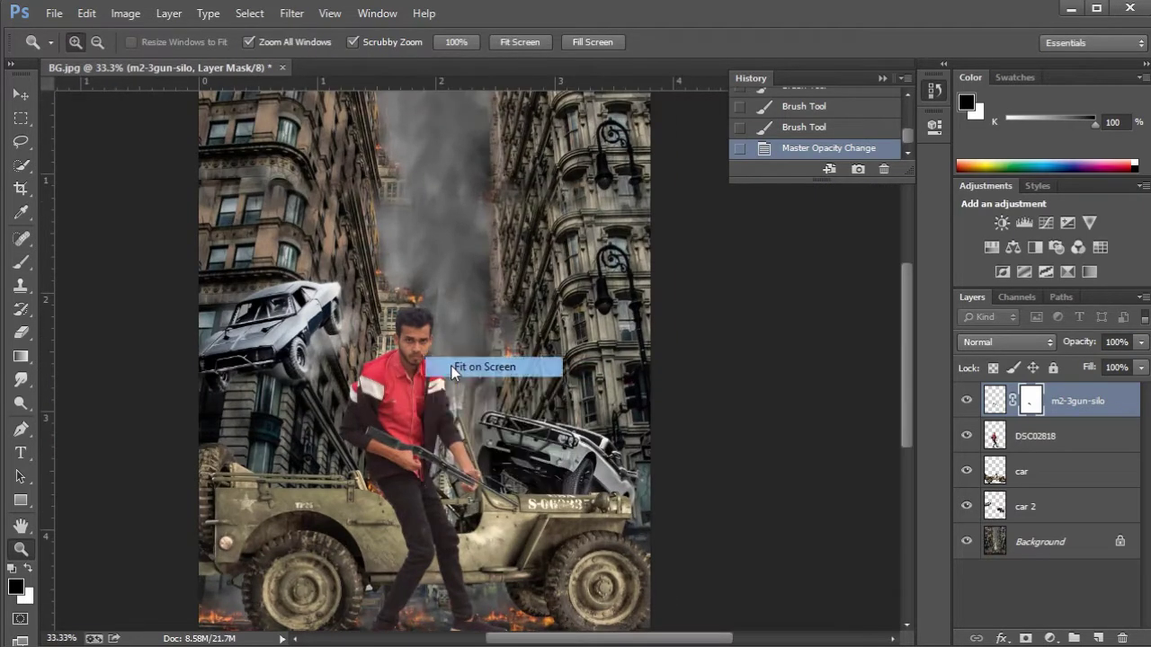
{"action": "left_click", "coordinate": [452, 366], "text": "alt"}
{"action": "left_click", "coordinate": [543, 462], "text": "alt"}
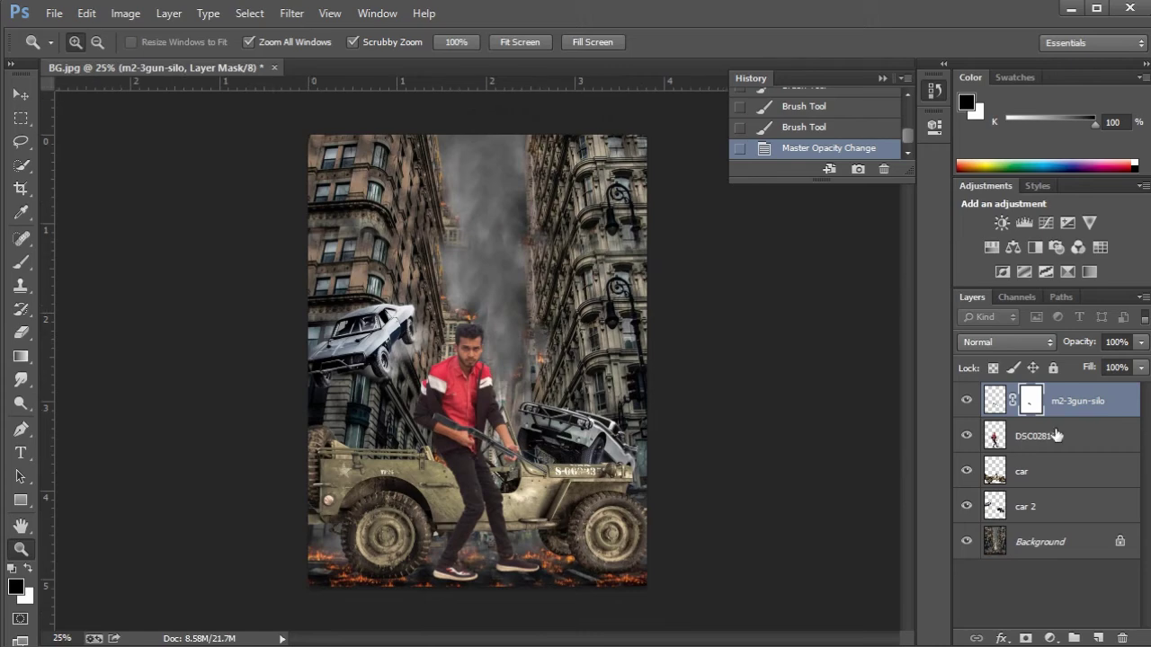
- Add one empty layer directly above the DSC02818 layer, deleting the surplus layer created with it
{"action": "left_click", "coordinate": [1058, 437]}
{"action": "left_click", "coordinate": [1106, 636]}
{"action": "left_click", "coordinate": [1106, 637]}
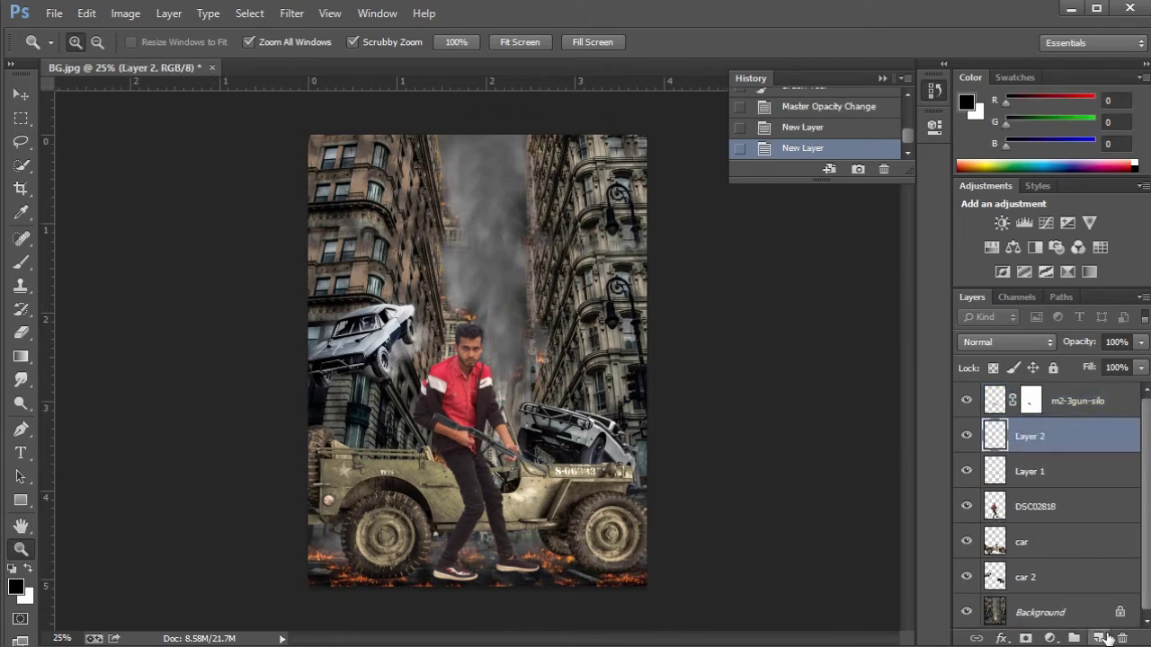
{"action": "left_click", "coordinate": [1122, 638]}
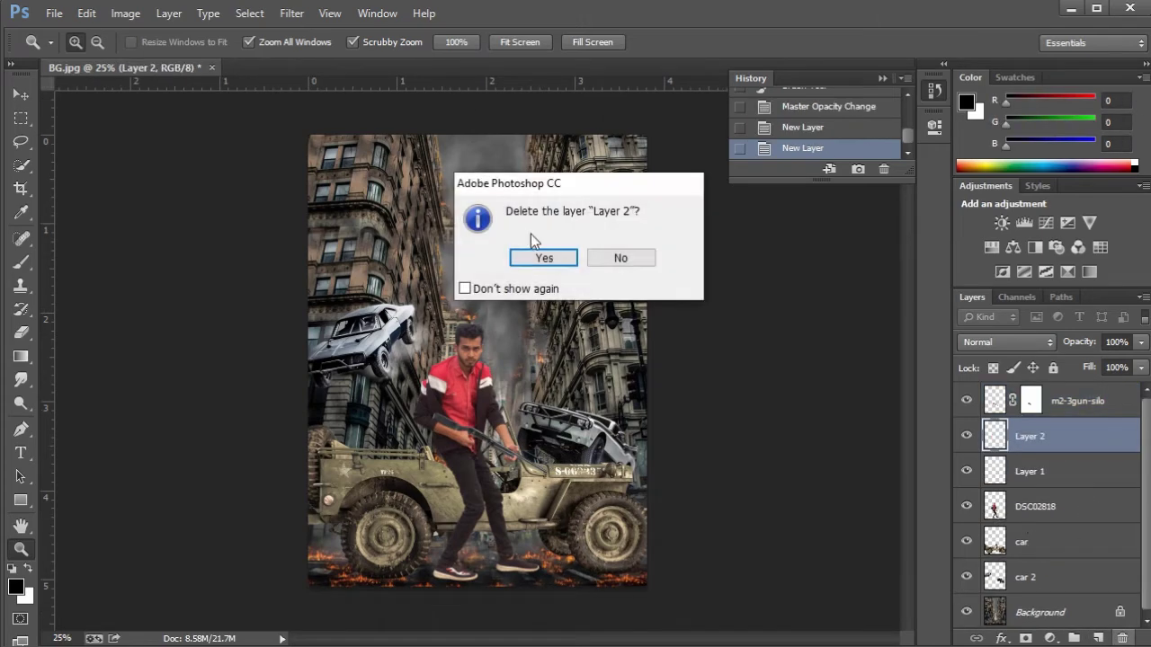
{"action": "left_click", "coordinate": [544, 258]}
- Try a hard black brush dab at 100% opacity over the man's front hand on the new layer, and undo it
{"action": "left_click", "coordinate": [811, 417]}
{"action": "right_click", "coordinate": [361, 339]}
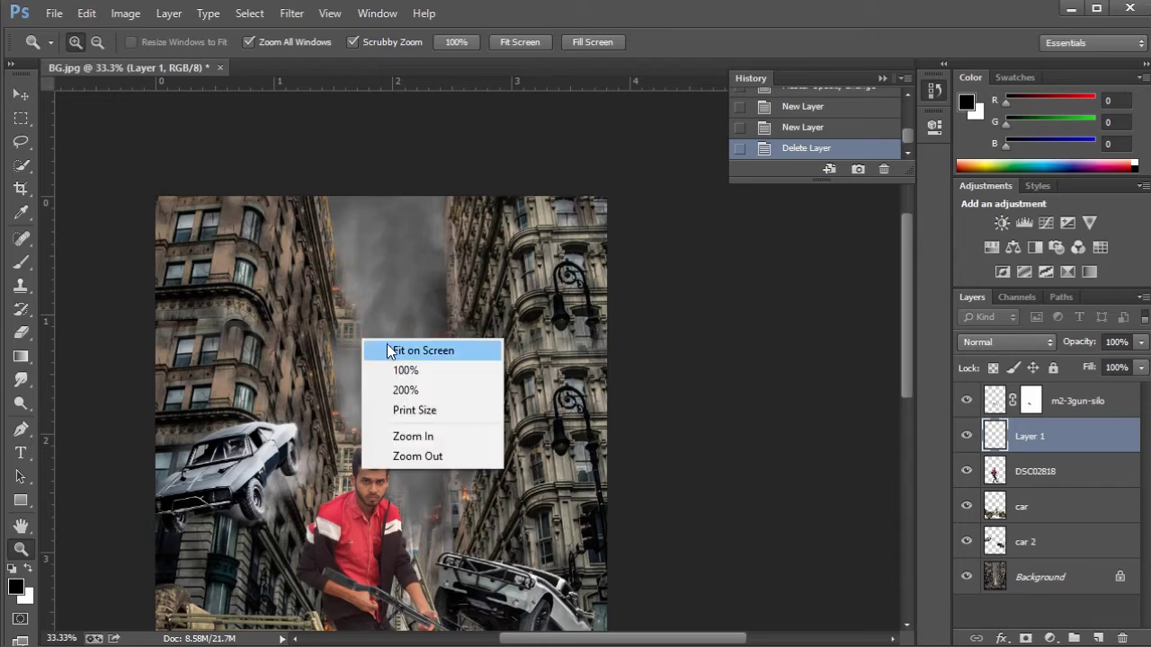
{"action": "left_click", "coordinate": [390, 349]}
{"action": "left_click", "coordinate": [526, 475]}
{"action": "left_click", "coordinate": [525, 474]}
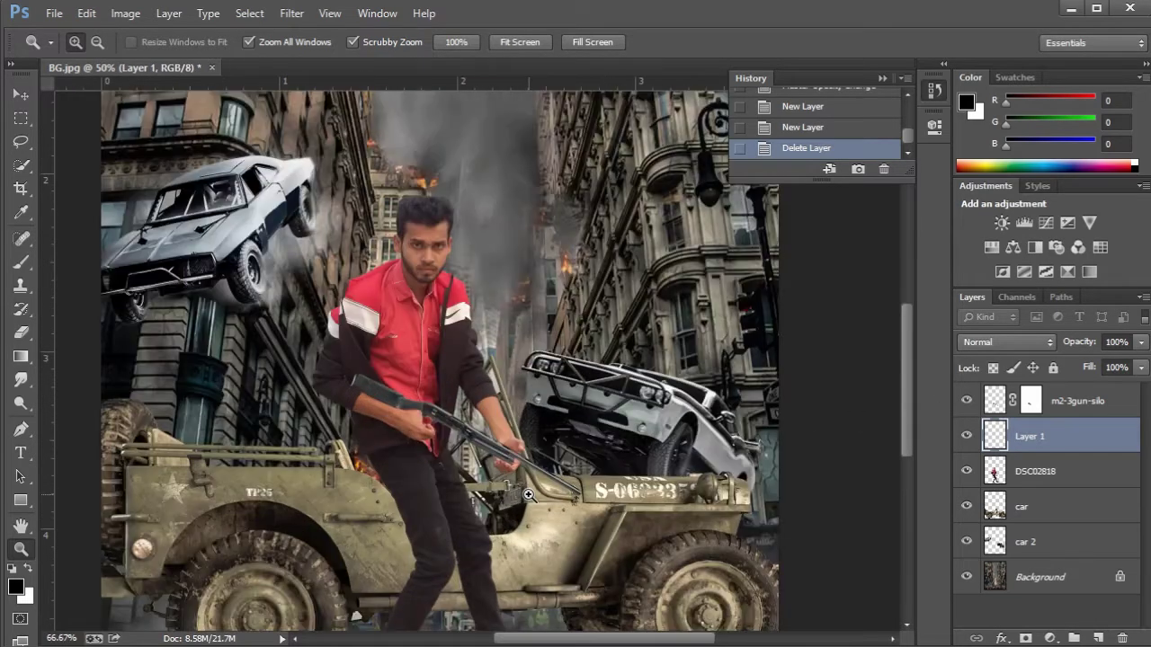
{"action": "left_click", "coordinate": [527, 479]}
{"action": "left_click", "coordinate": [20, 263]}
{"action": "left_click", "coordinate": [15, 270]}
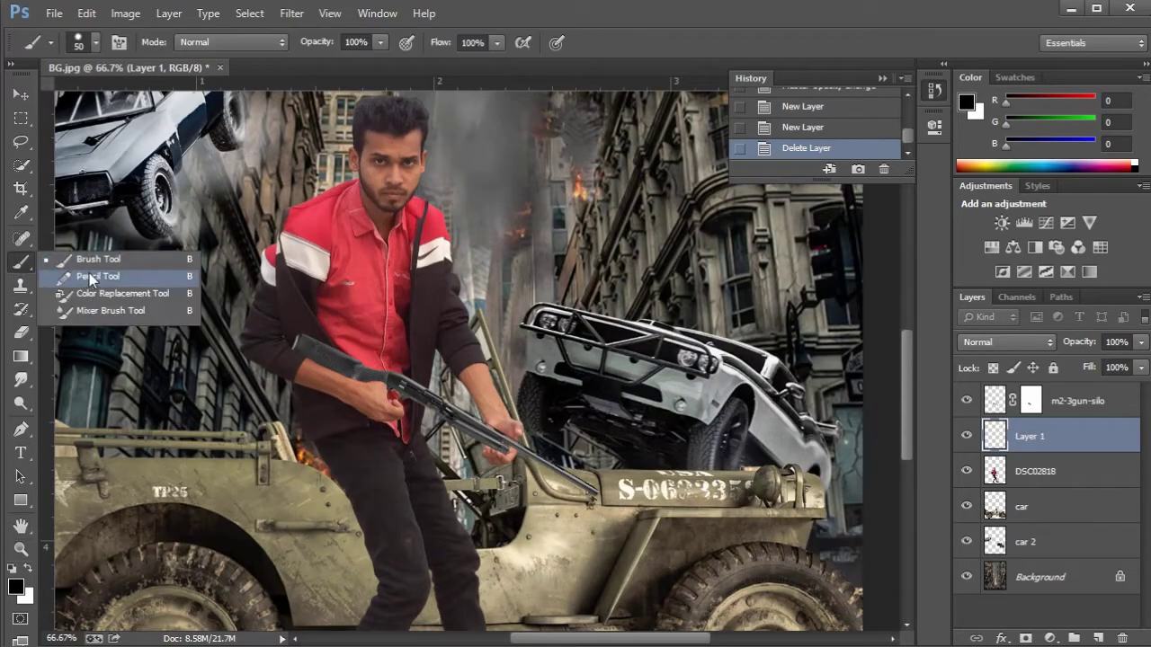
{"action": "left_click", "coordinate": [95, 263]}
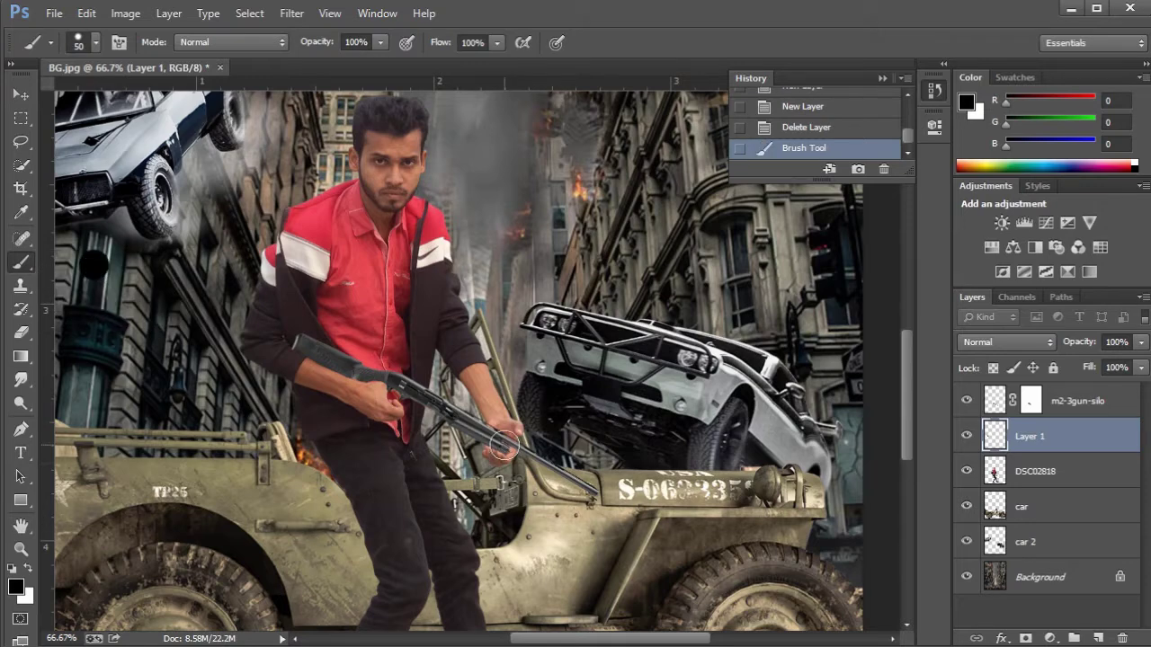
{"action": "left_click", "coordinate": [504, 441]}
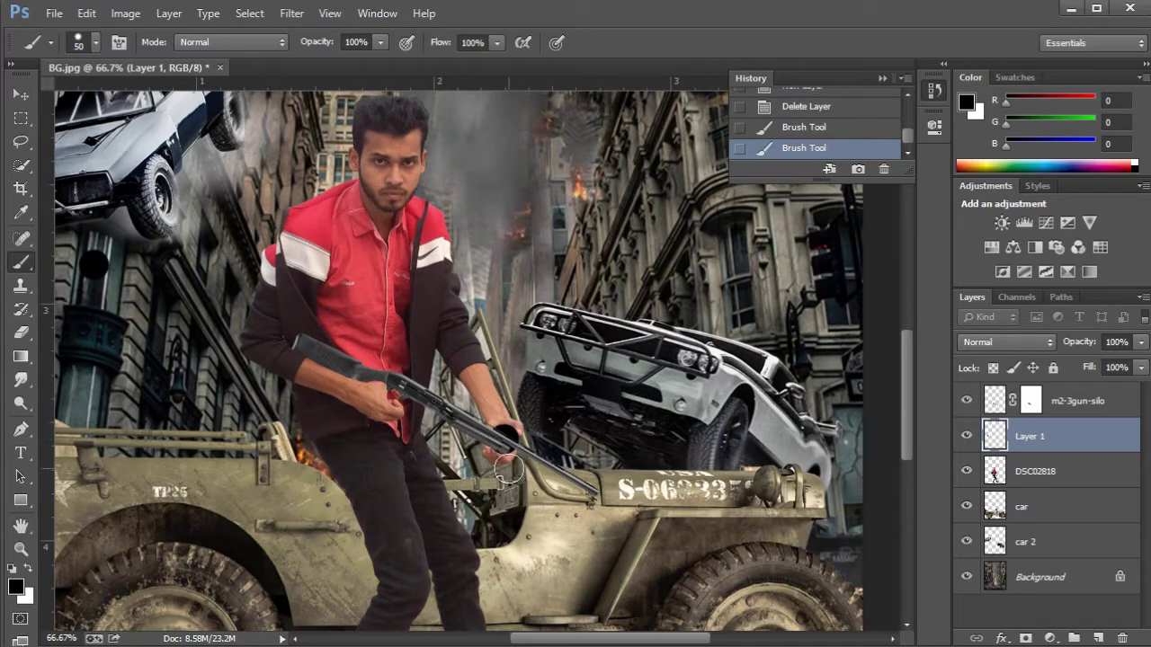
{"action": "key", "text": "ctrl+z"}
- Paint soft black shadows at 10% opacity under the shotgun on the front hand and rear forearm, and compare with the layer hidden
{"action": "right_click", "coordinate": [509, 450]}
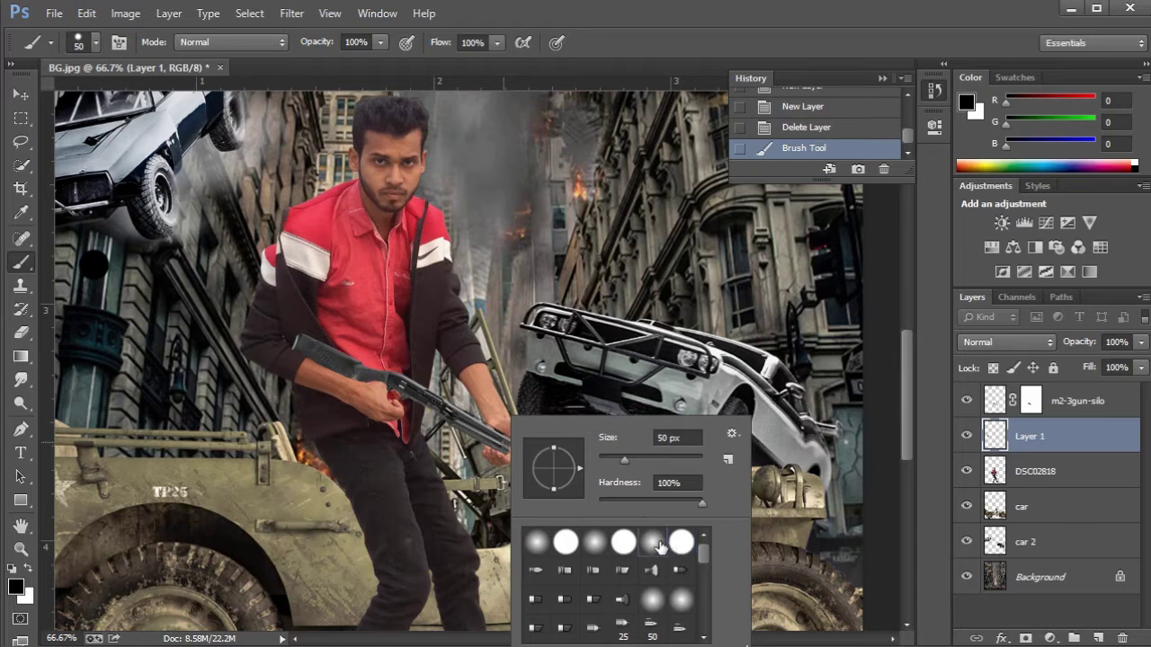
{"action": "double_click", "coordinate": [659, 544]}
{"action": "left_click_drag", "start_coordinate": [322, 48], "coordinate": [293, 50]}
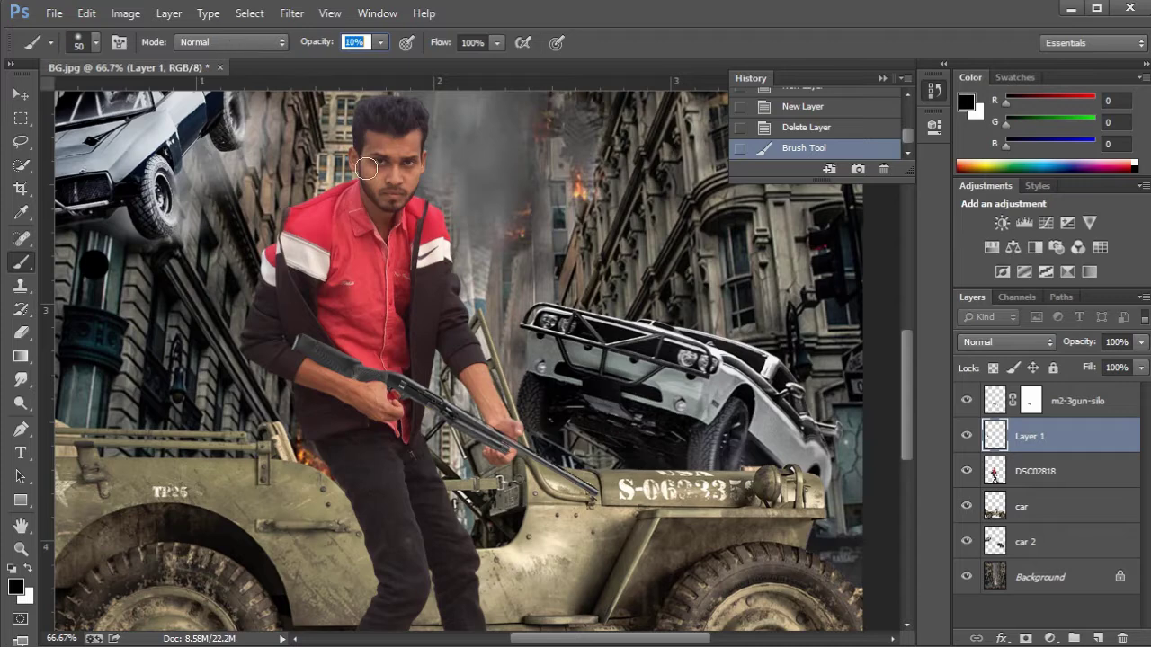
{"action": "left_click_drag", "start_coordinate": [520, 440], "coordinate": [509, 440]}
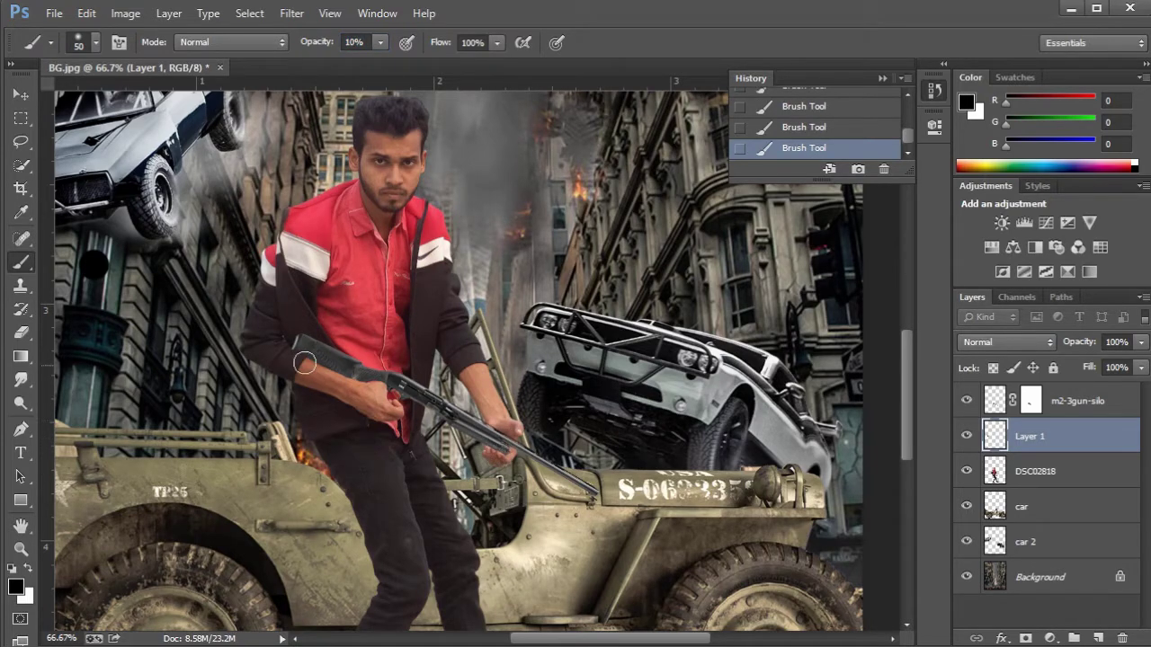
{"action": "left_click_drag", "start_coordinate": [346, 381], "coordinate": [395, 402]}
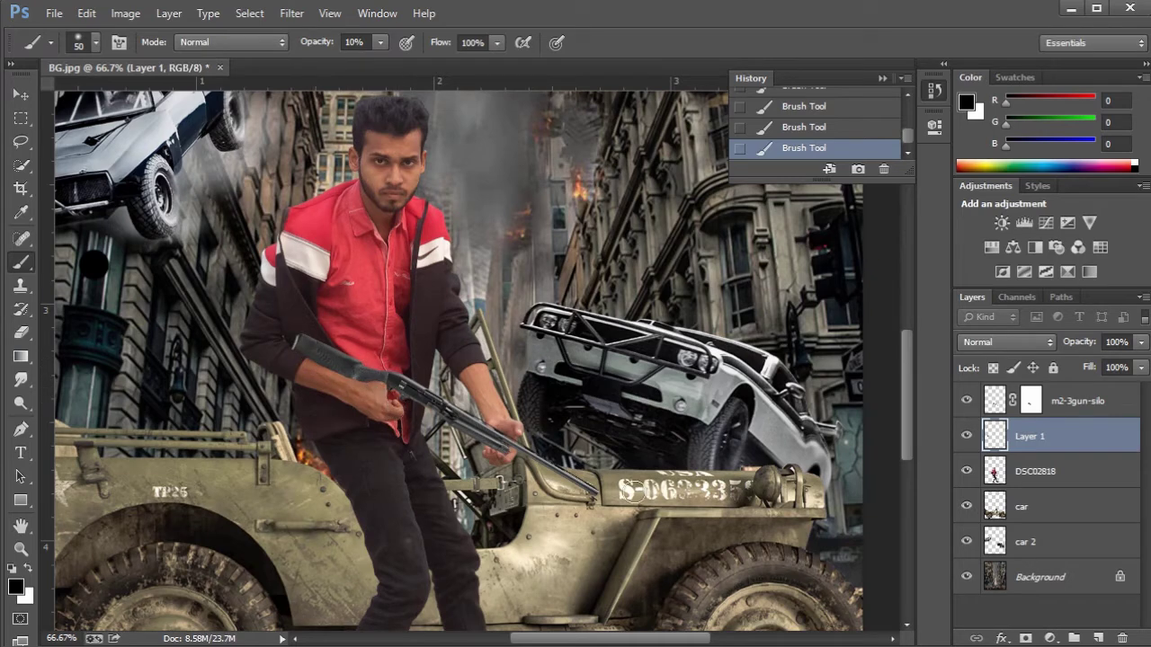
{"action": "left_click", "coordinate": [970, 437]}
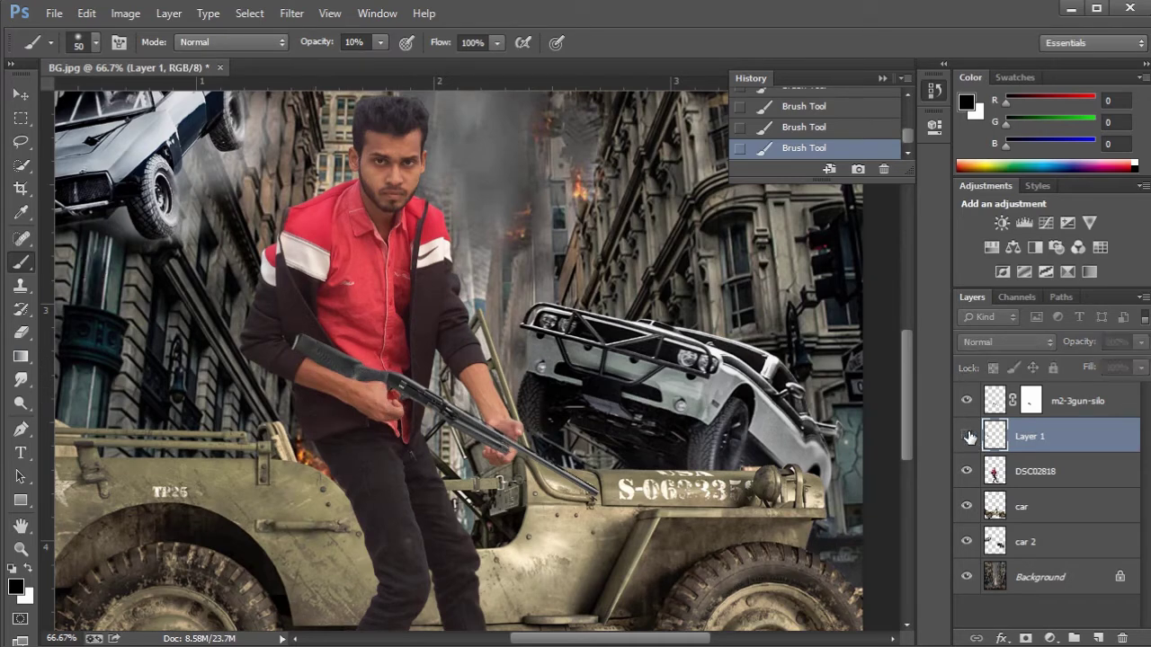
{"action": "left_click", "coordinate": [969, 438]}
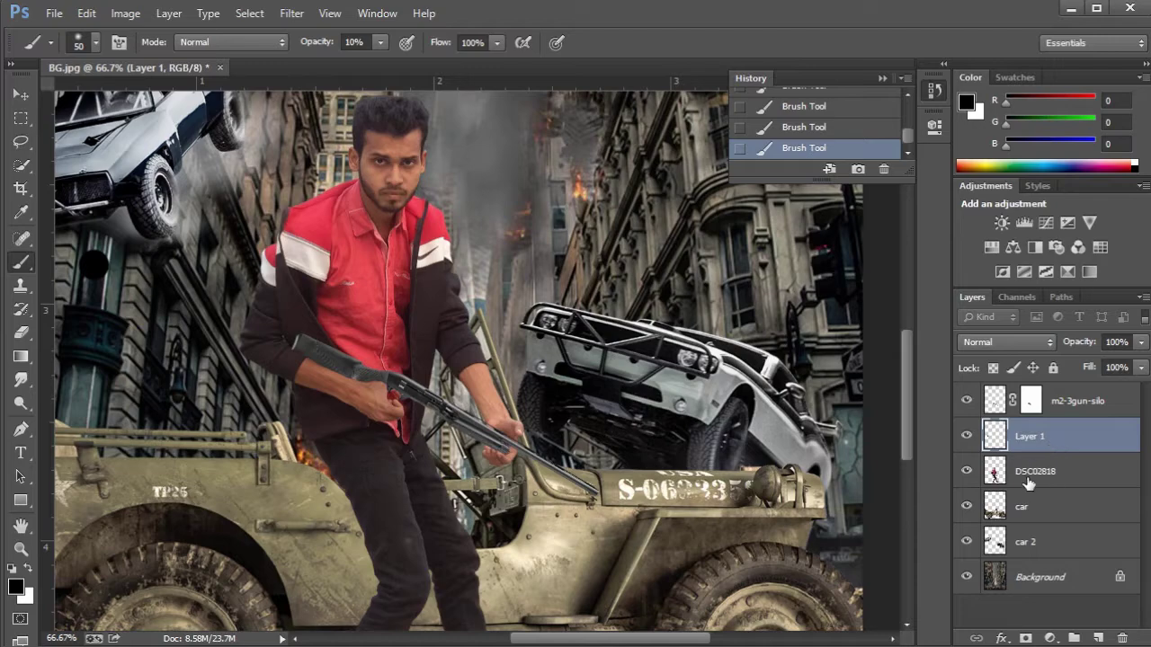
- Make the m2-3gun-silo layer mask active for retouching around the front hand, with the brush reduced to 30 px and black as foreground
{"action": "left_click", "coordinate": [21, 550]}
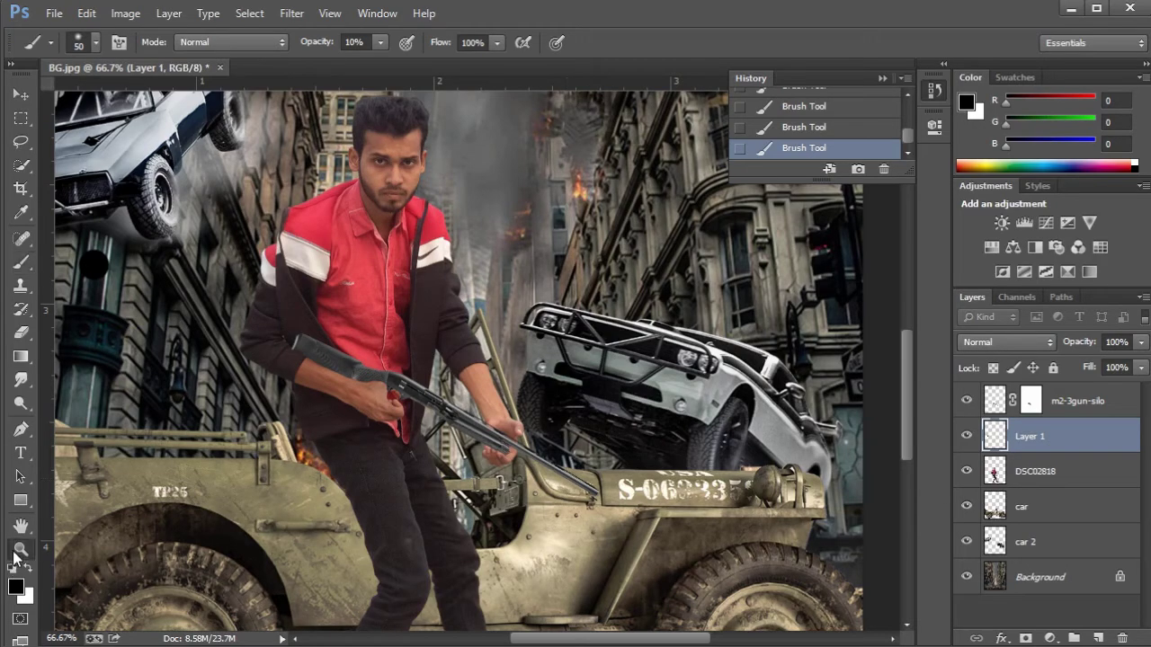
{"action": "left_click", "coordinate": [484, 474]}
{"action": "left_click", "coordinate": [484, 474]}
{"action": "left_click", "coordinate": [484, 474]}
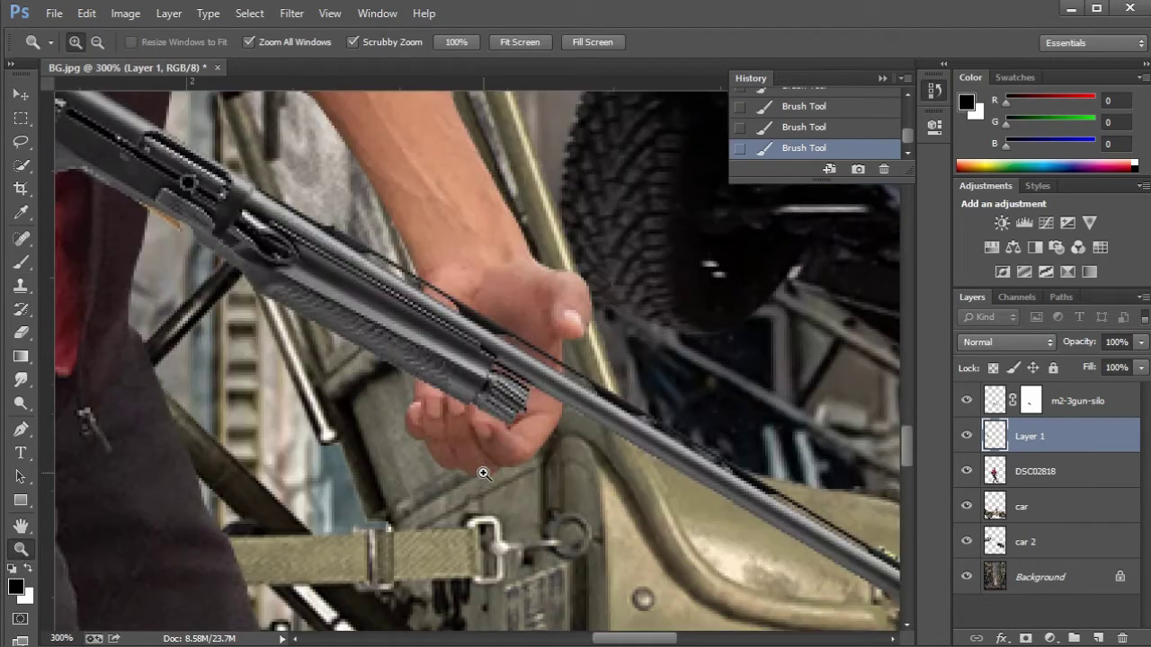
{"action": "left_click", "coordinate": [481, 430]}
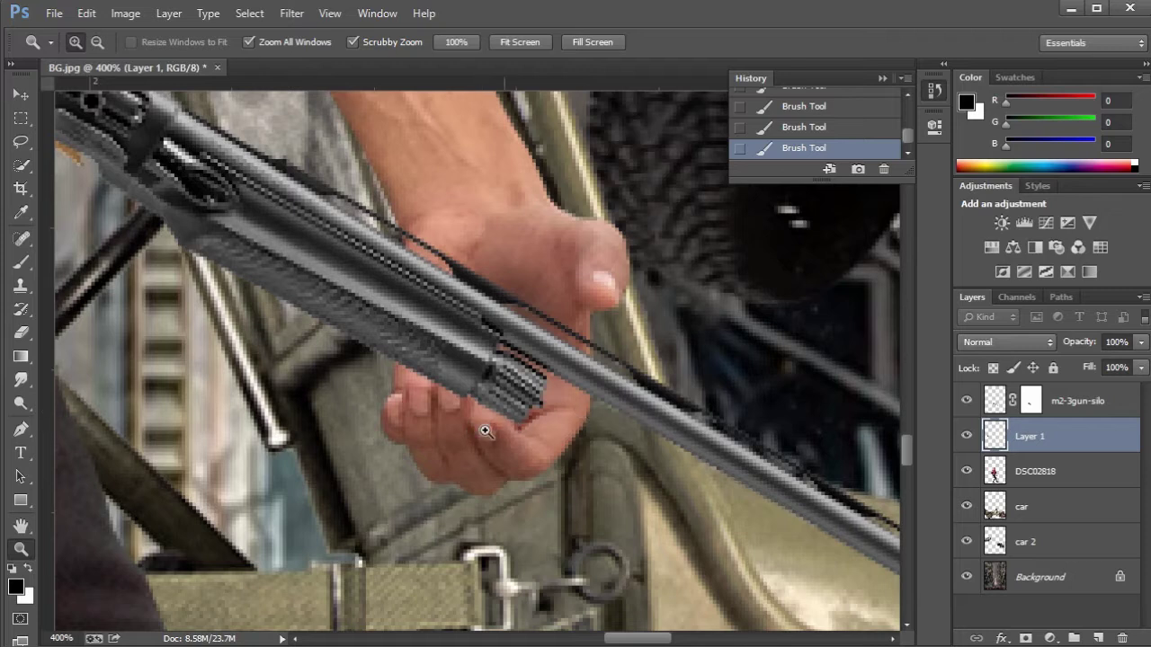
{"action": "left_click", "coordinate": [1000, 399]}
{"action": "left_click", "coordinate": [20, 261]}
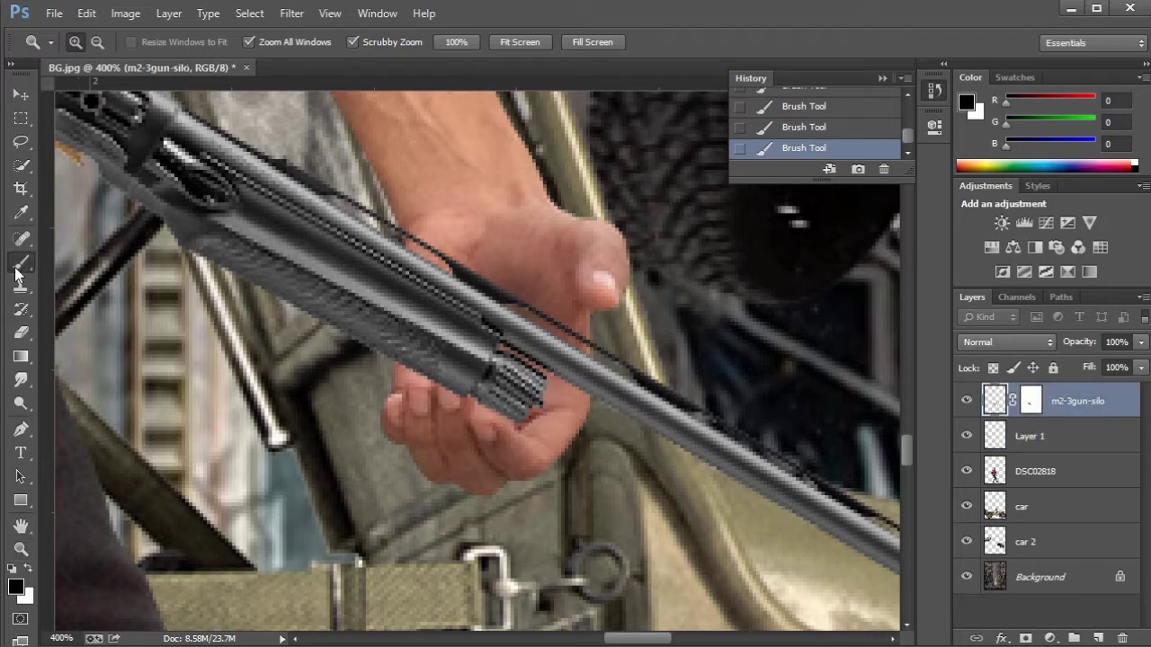
{"action": "key", "text": "bracketleft"}
{"action": "key", "text": "bracketleft"}
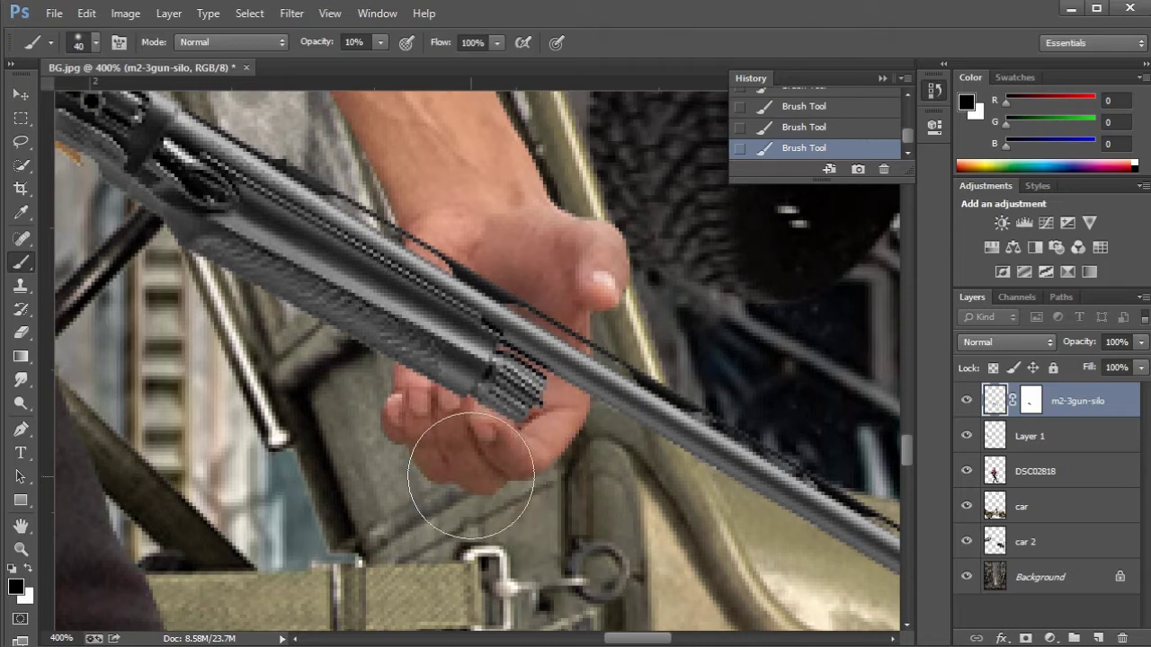
{"action": "key", "text": "bracketleft"}
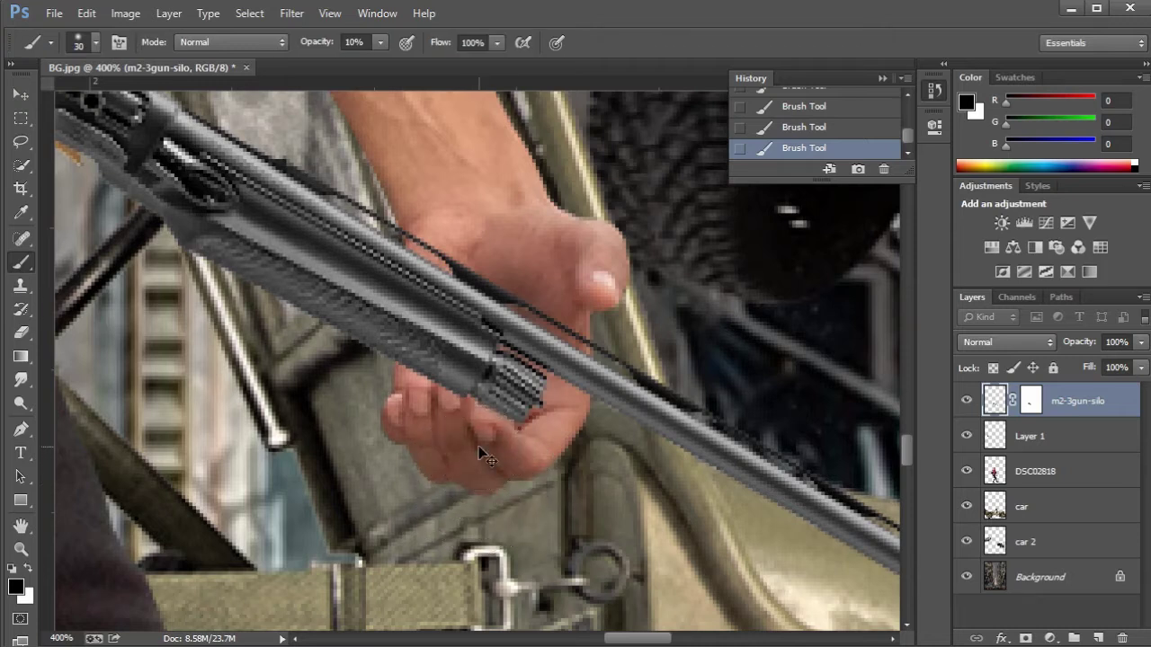
{"action": "left_click", "coordinate": [29, 570]}
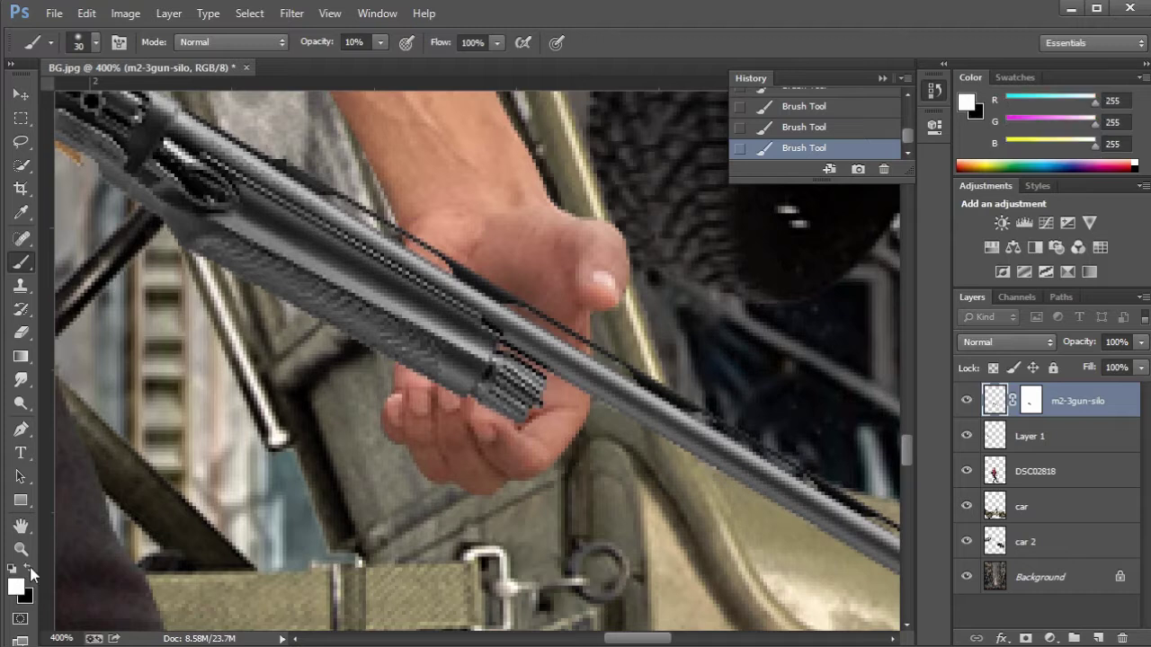
{"action": "left_click", "coordinate": [30, 570]}
{"action": "double_click", "coordinate": [1032, 402]}
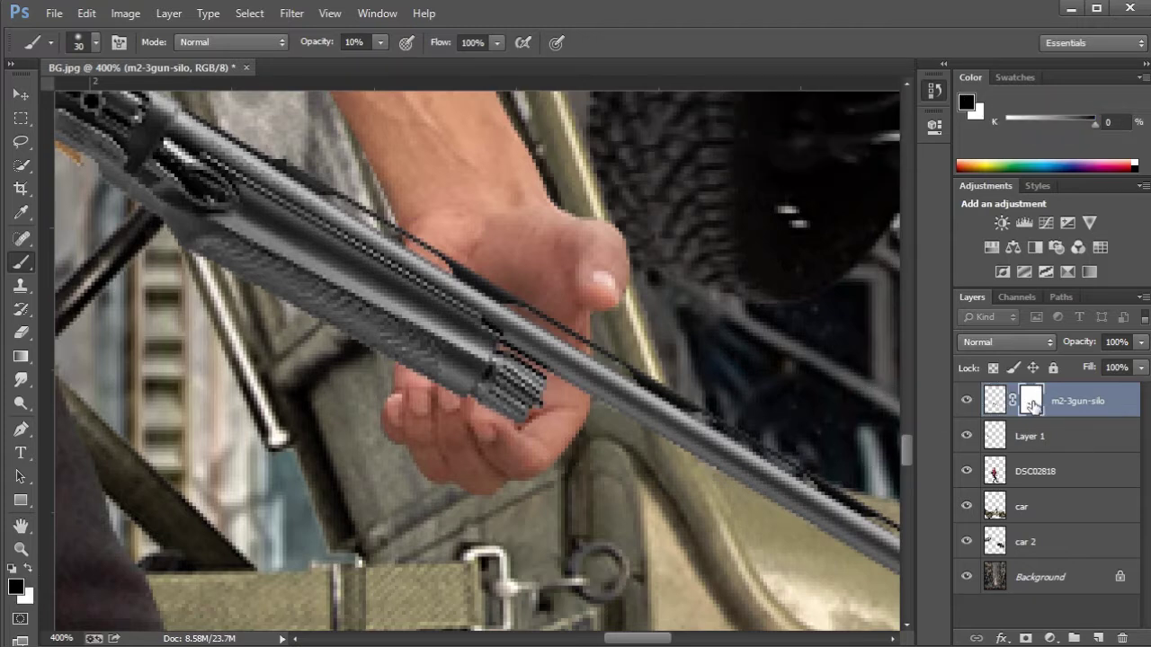
- Try painting the shotgun's mask around the front fingers with the soft 10% opacity brush, switching from black to white
{"action": "left_click", "coordinate": [932, 127]}
{"action": "left_click_drag", "start_coordinate": [455, 475], "coordinate": [474, 442]}
{"action": "left_click", "coordinate": [20, 549]}
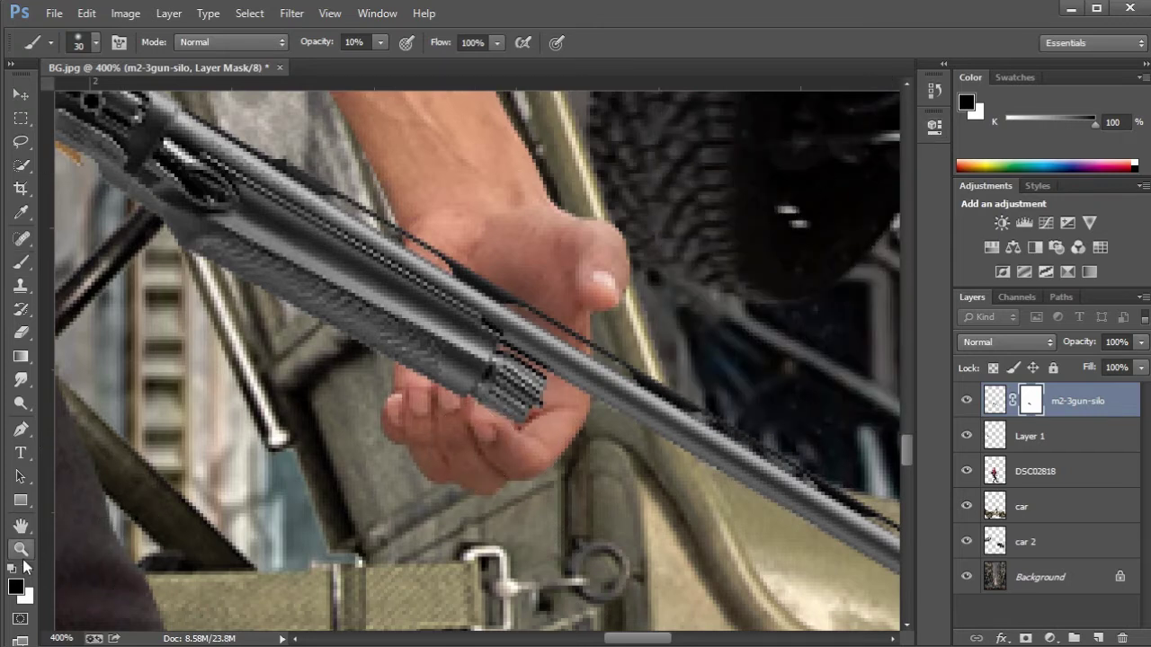
{"action": "left_click", "coordinate": [28, 569]}
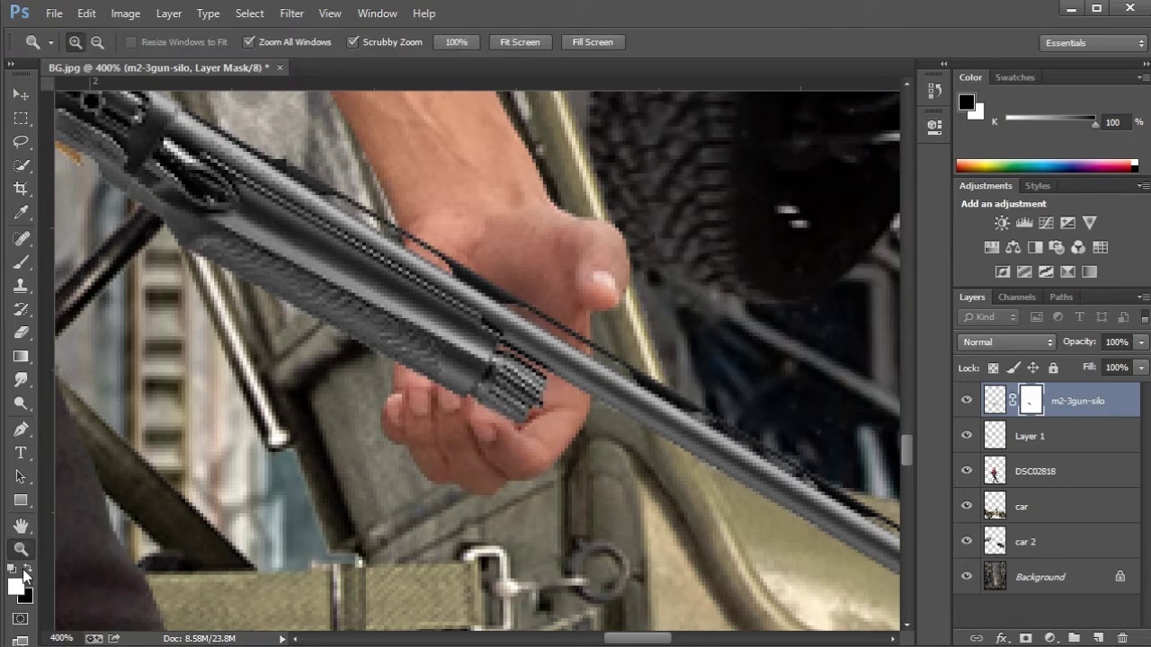
{"action": "left_click", "coordinate": [20, 261]}
{"action": "left_click", "coordinate": [488, 450]}
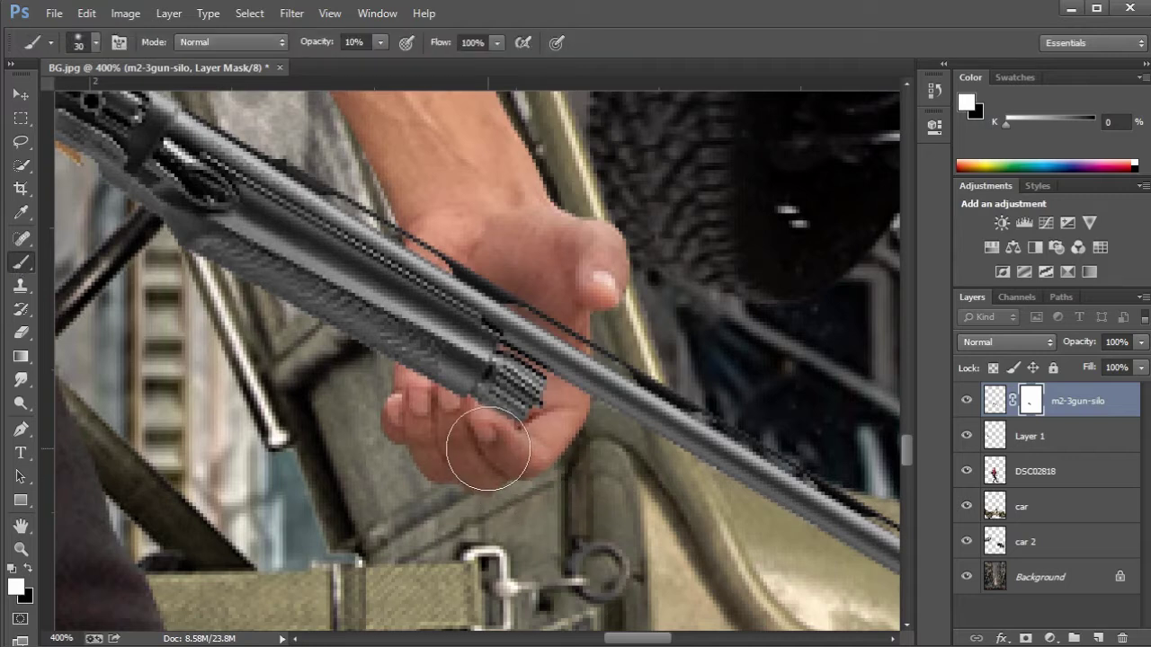
{"action": "left_click", "coordinate": [488, 450]}
{"action": "left_click", "coordinate": [488, 450]}
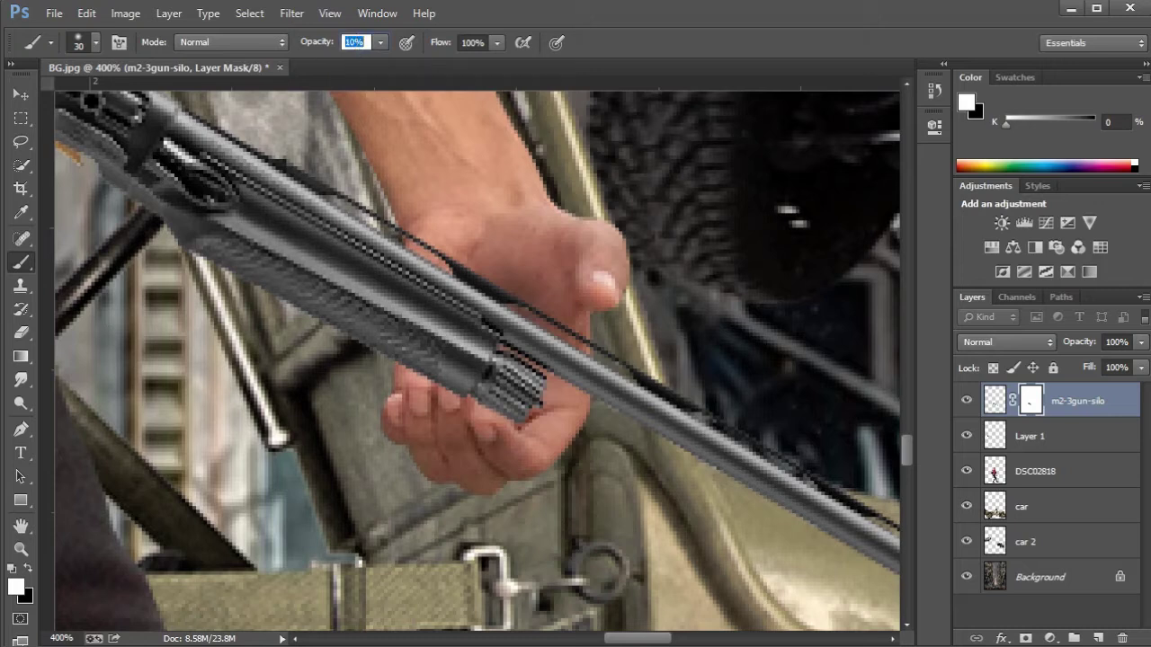
- Retouch the shotgun's mask with a hard brush at 100% opacity, white then black at 10 px, so the front fingers overlap the fore-end
{"action": "type", "text": "100"}
{"action": "key", "text": "Return"}
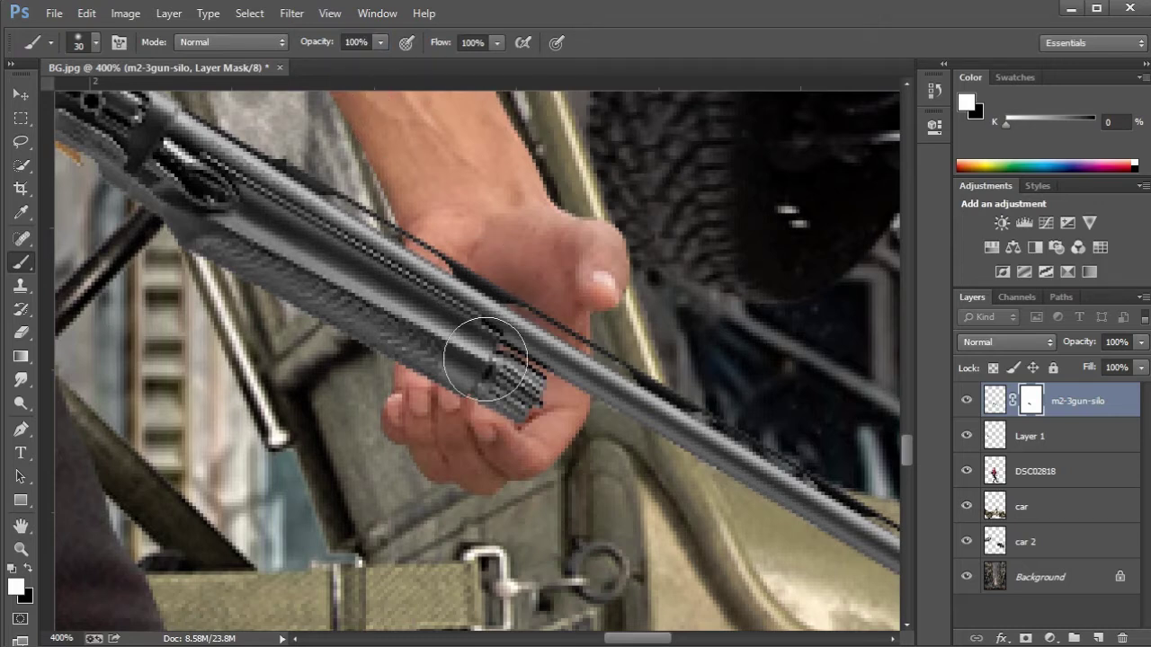
{"action": "right_click", "coordinate": [493, 441]}
{"action": "double_click", "coordinate": [665, 548]}
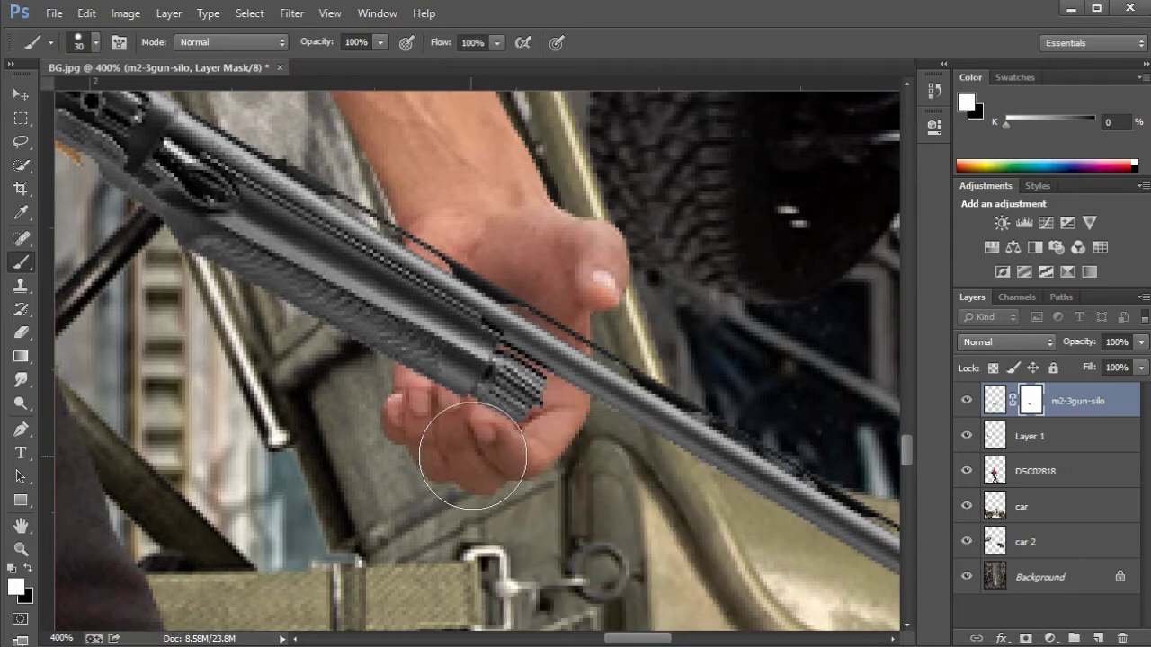
{"action": "left_click", "coordinate": [28, 570]}
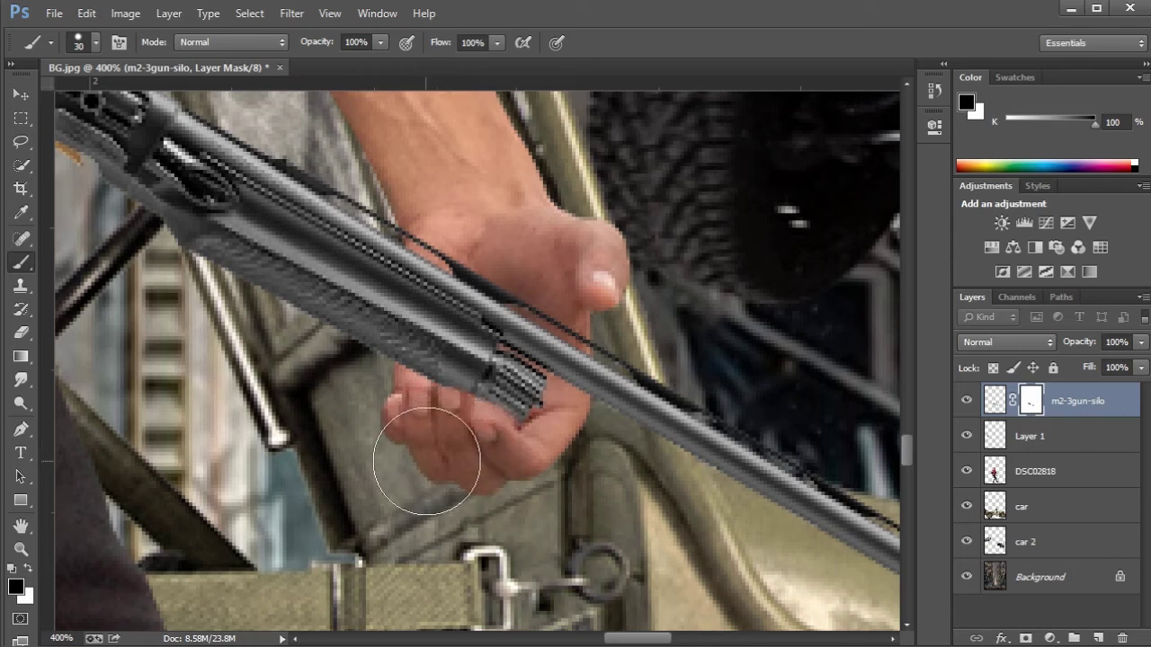
{"action": "key", "text": "bracketleft"}
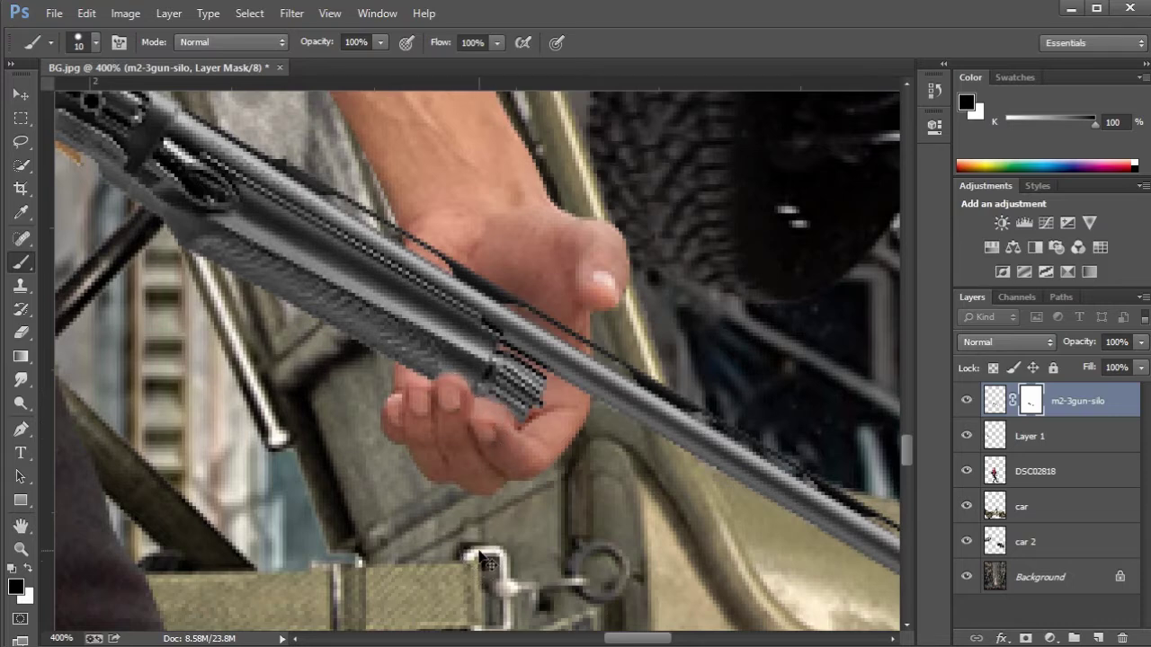
- Examine the gripped shotgun within the whole composite and up close, and glance through the source images in the KGF folder
{"action": "key", "text": "ctrl+minus"}
{"action": "key", "text": "ctrl+minus"}
{"action": "key", "text": "ctrl+minus"}
{"action": "key", "text": "ctrl+minus"}
{"action": "key", "text": "ctrl+minus"}
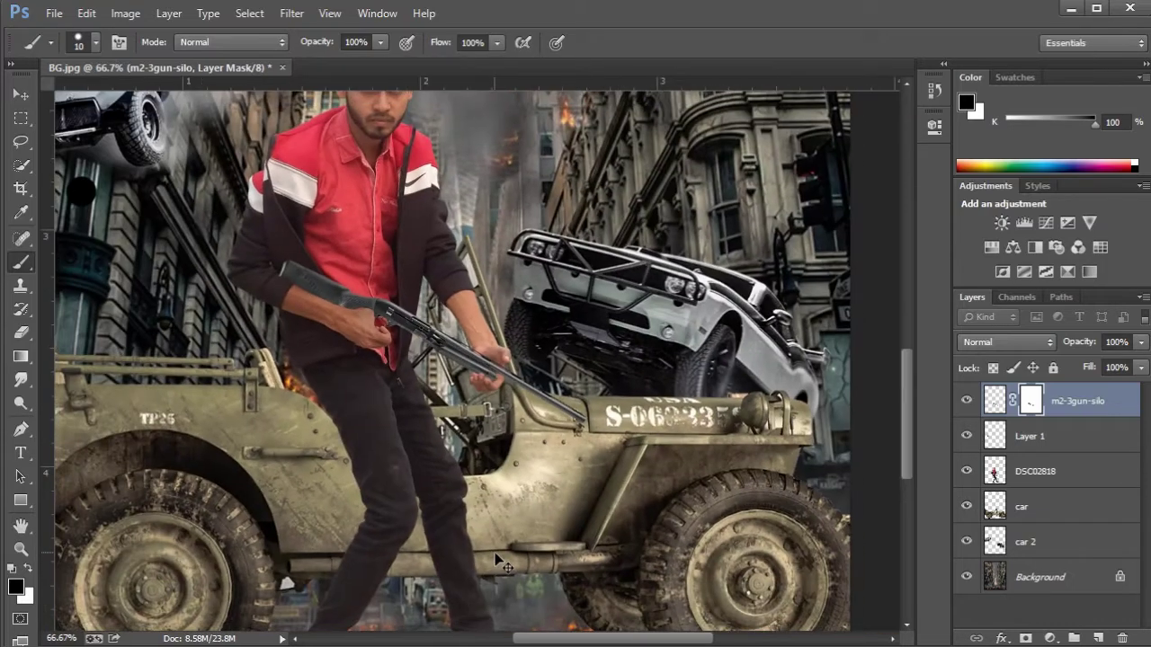
{"action": "key", "text": "ctrl+minus"}
{"action": "key", "text": "ctrl+minus"}
{"action": "key", "text": "ctrl+minus"}
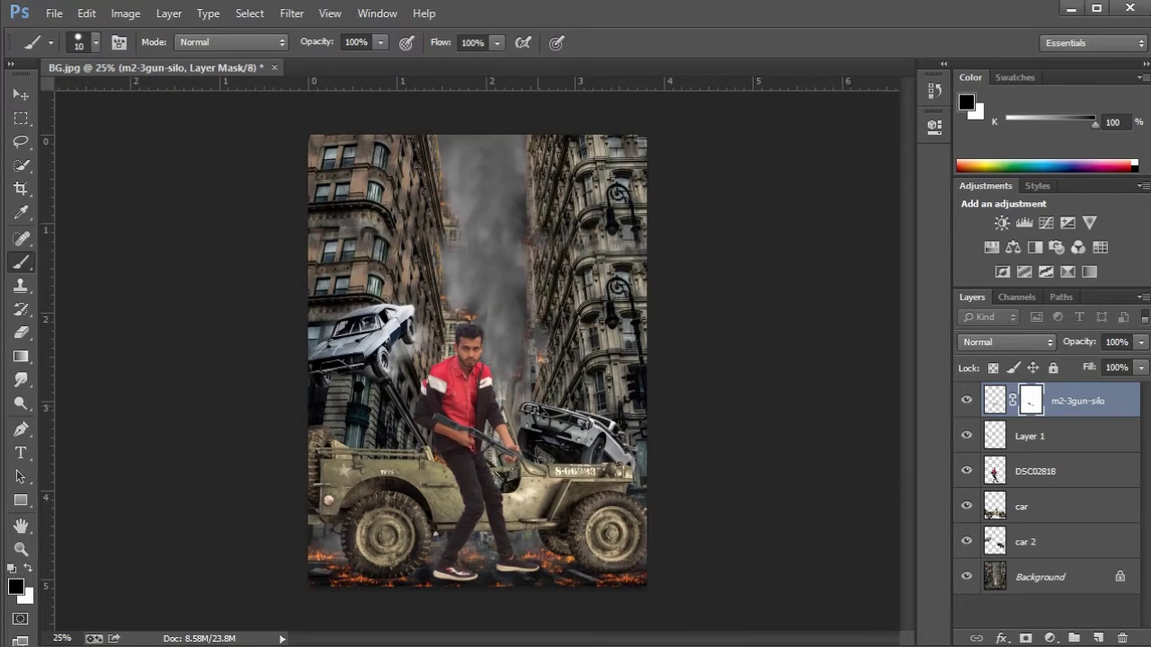
{"action": "key", "text": "alt+Tab"}
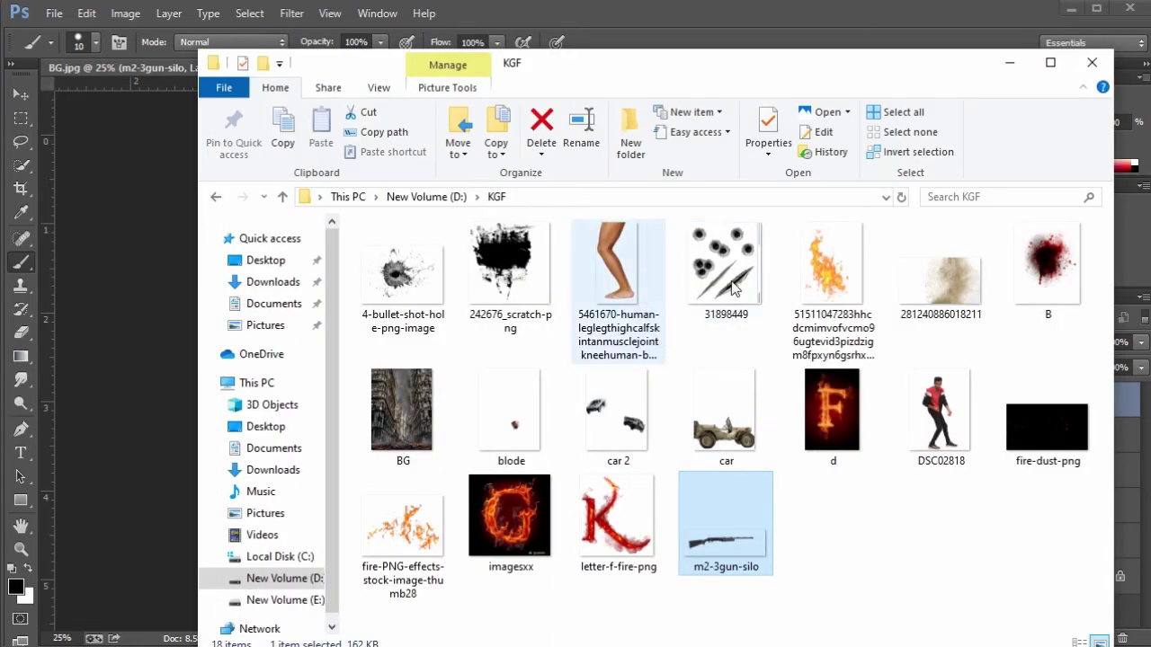
{"action": "left_click", "coordinate": [612, 43]}
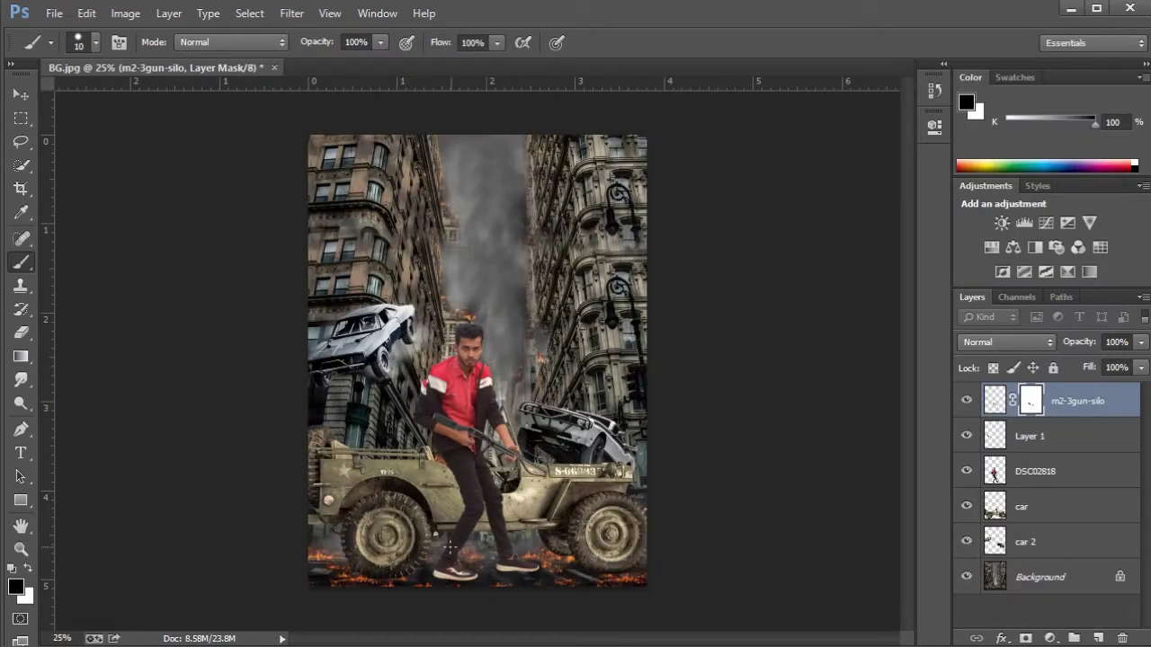
{"action": "scroll", "coordinate": [459, 559], "scroll_direction": "up", "scroll_amount": 3}
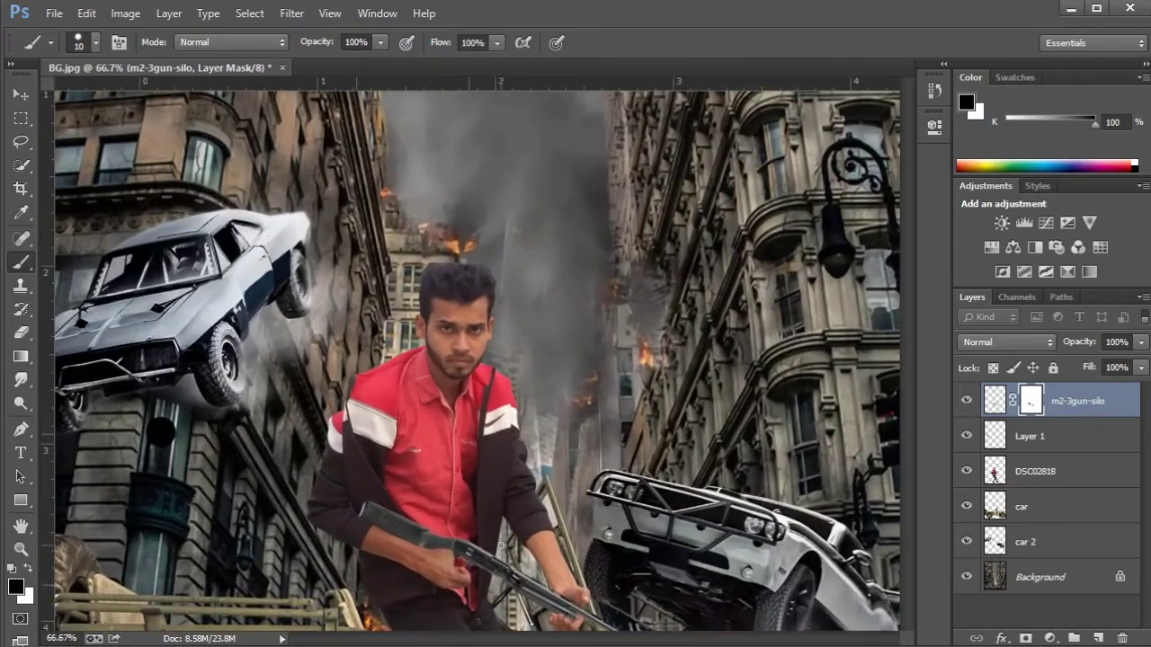
{"action": "scroll", "coordinate": [474, 529], "scroll_direction": "down", "scroll_amount": 4}
{"action": "scroll", "coordinate": [474, 506], "scroll_direction": "up", "scroll_amount": 1}
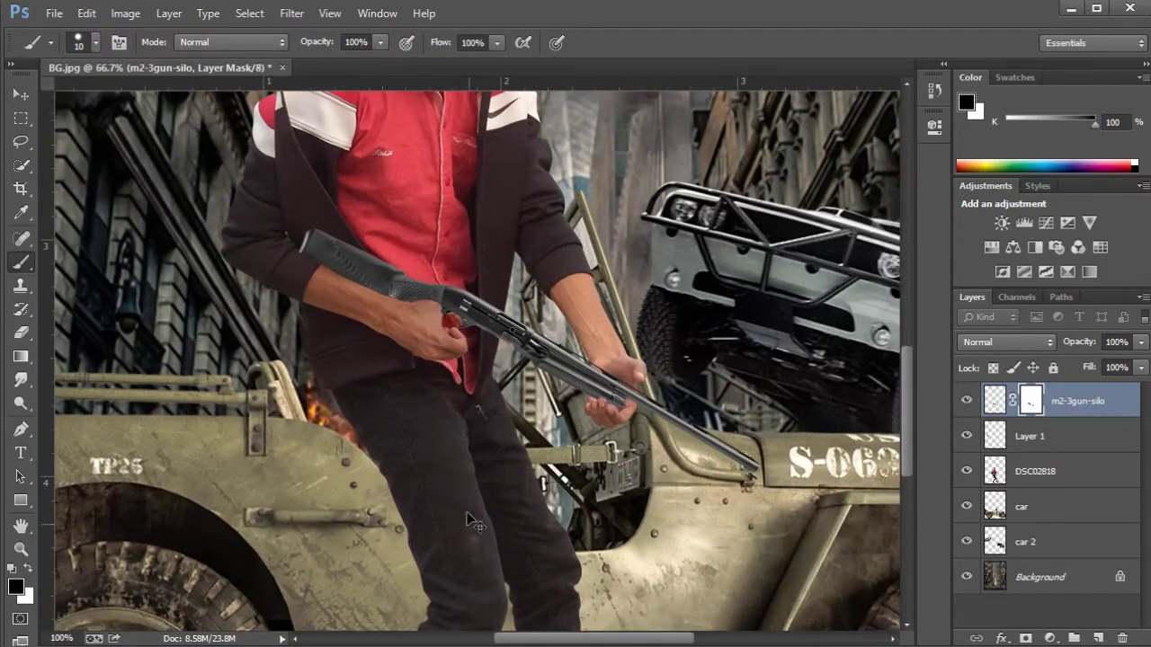
- Merge the DSC02818, Layer 1 and m2-3gun-silo layers into one, and check the merged layer by toggling its visibility
{"action": "left_click", "coordinate": [1095, 472]}
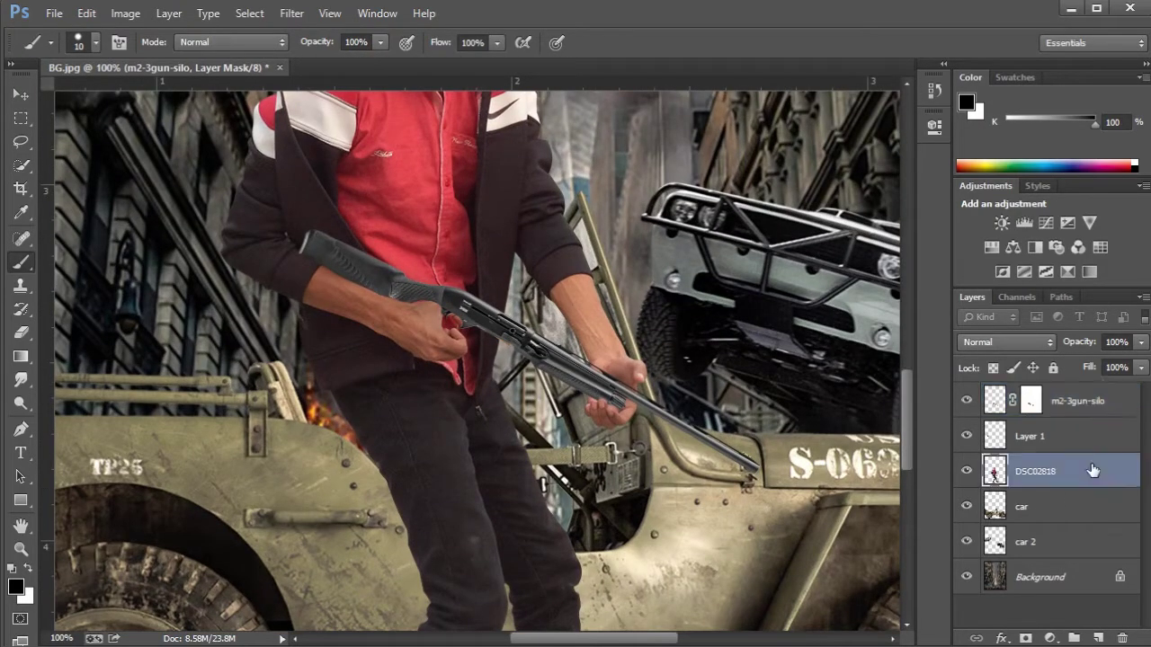
{"action": "left_click", "coordinate": [1078, 419], "text": "shift"}
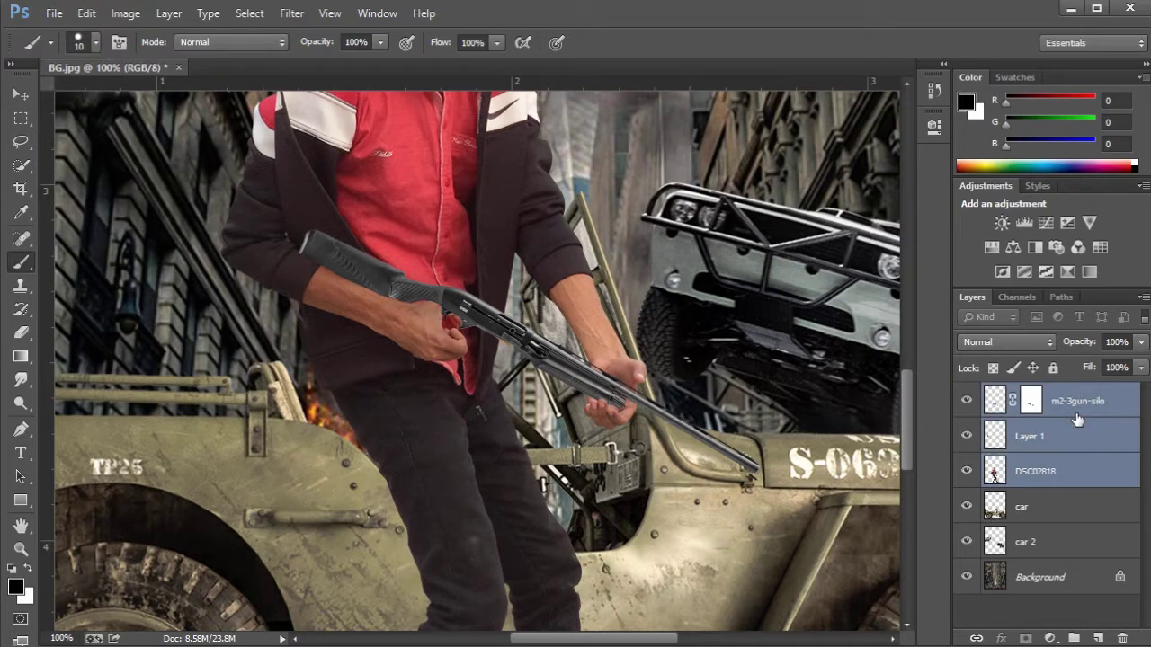
{"action": "key", "text": "ctrl+e"}
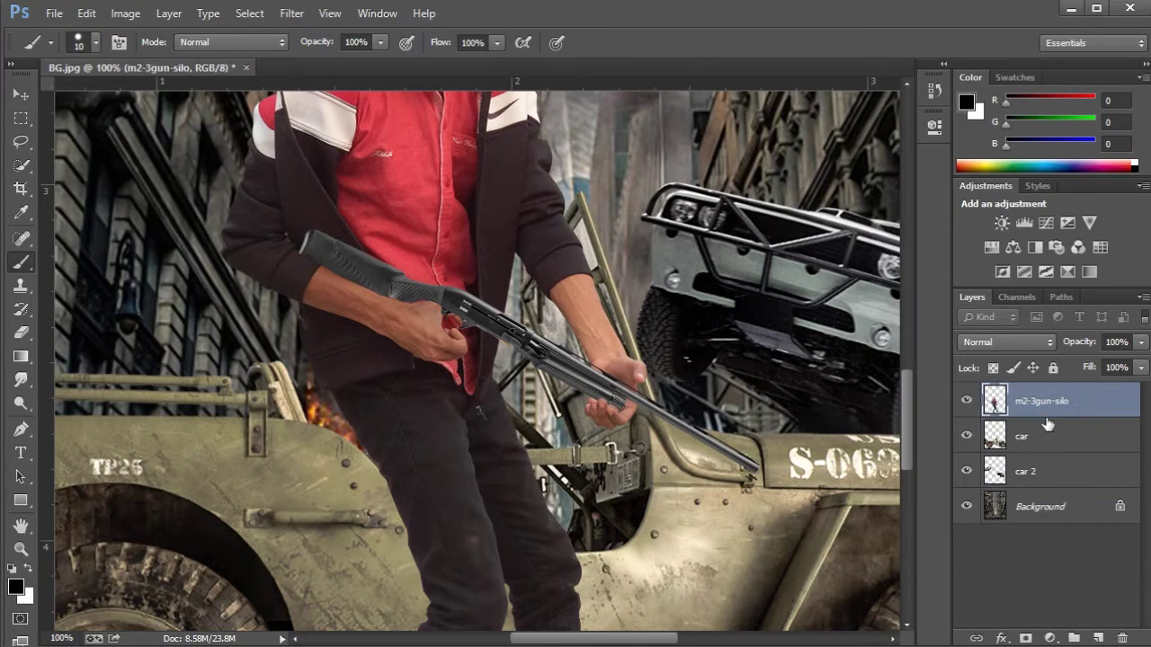
{"action": "left_click", "coordinate": [967, 401]}
{"action": "left_click", "coordinate": [967, 400]}
- Place the 242676_scratch-png image from the KGF folder into the composite and shrink it to 0.44% over the man's front leg
{"action": "key", "text": "alt+Tab"}
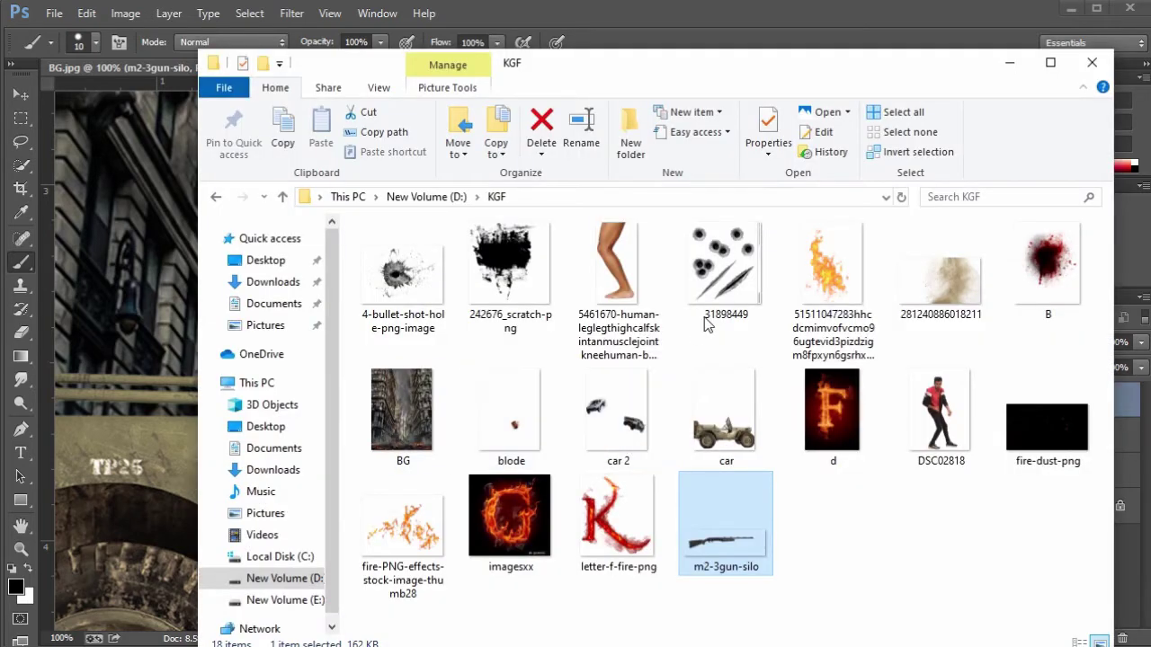
{"action": "left_click_drag", "start_coordinate": [519, 280], "coordinate": [228, 343]}
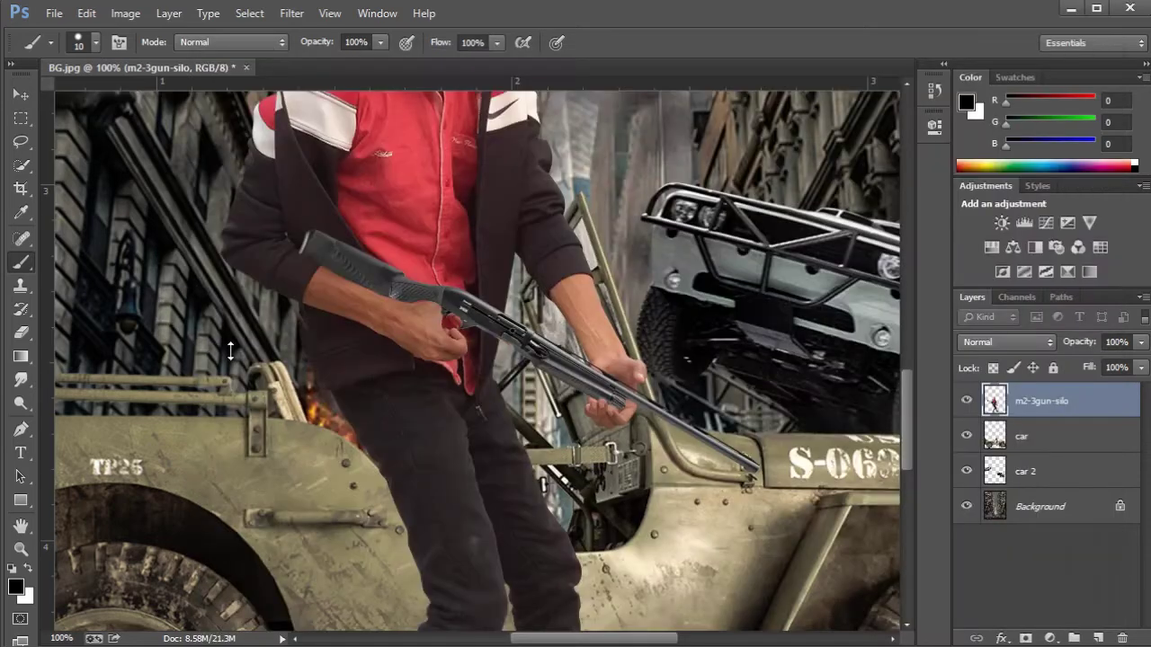
{"action": "key", "text": "ctrl+minus"}
{"action": "key", "text": "ctrl+minus"}
{"action": "key", "text": "ctrl+minus"}
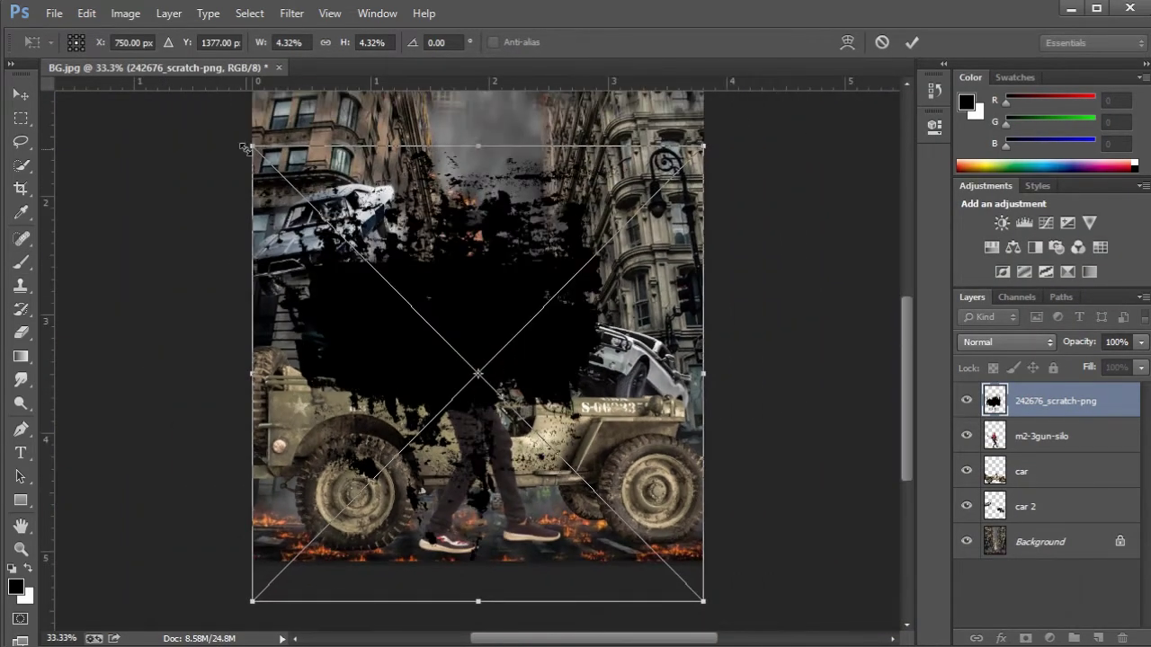
{"action": "left_click_drag", "start_coordinate": [252, 147], "coordinate": [656, 467]}
{"action": "left_click_drag", "start_coordinate": [675, 554], "coordinate": [474, 433]}
{"action": "left_click_drag", "start_coordinate": [393, 376], "coordinate": [458, 412]}
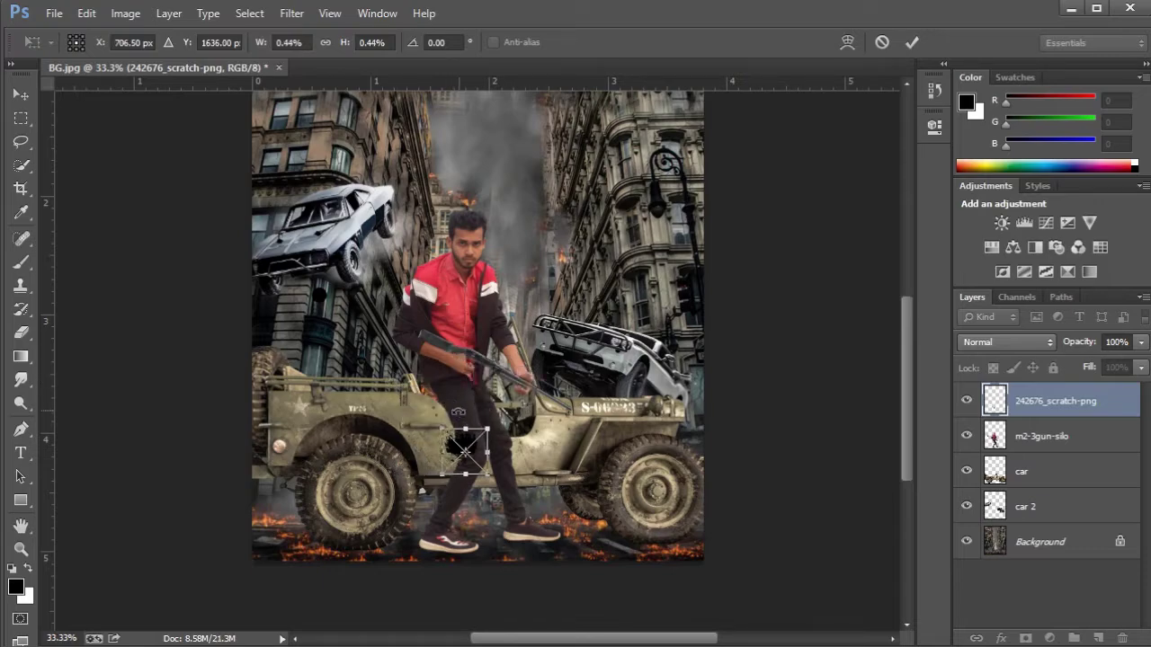
- Fit the scratch onto the front thigh at 0.38% width, 0.37% height and -11.10° rotation, and rasterize its layer
{"action": "key", "text": "ctrl+plus"}
{"action": "key", "text": "ctrl+plus"}
{"action": "key", "text": "ctrl+plus"}
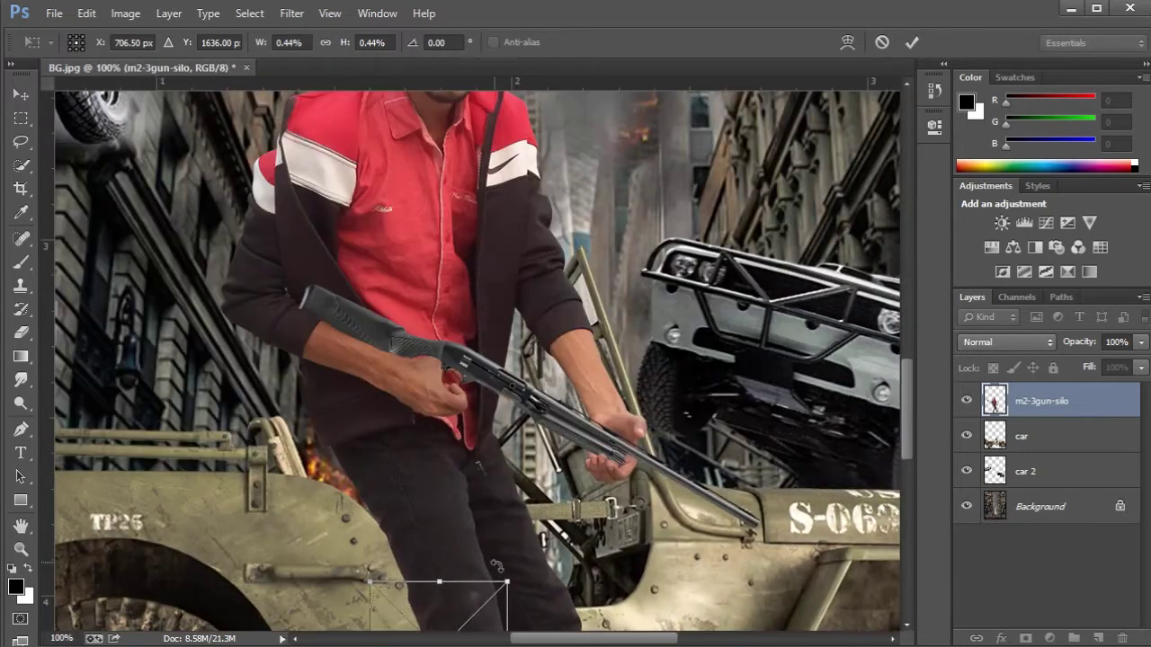
{"action": "left_click_drag", "start_coordinate": [529, 542], "coordinate": [497, 409]}
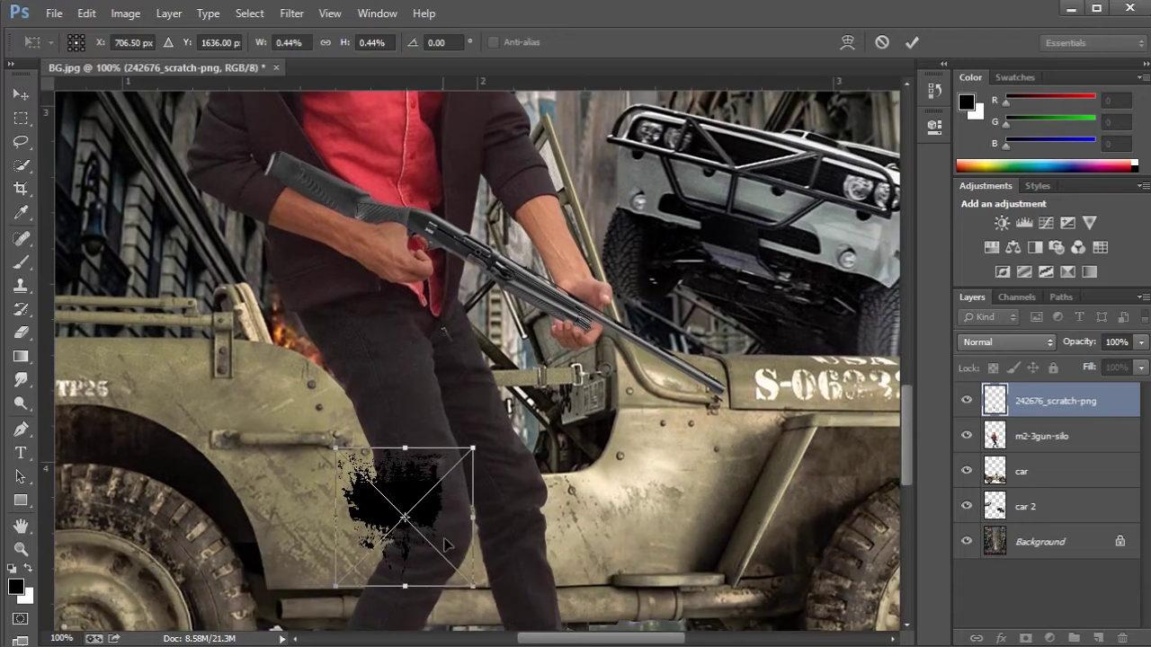
{"action": "left_click_drag", "start_coordinate": [457, 500], "coordinate": [472, 447]}
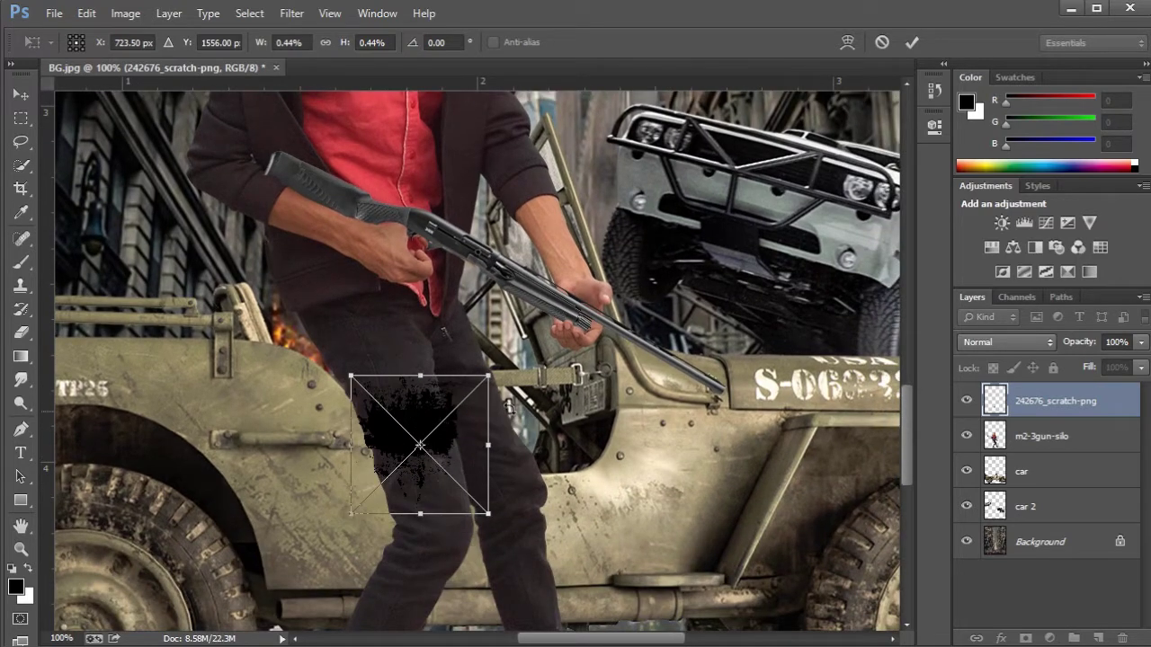
{"action": "left_click_drag", "start_coordinate": [489, 378], "coordinate": [472, 413]}
{"action": "left_click_drag", "start_coordinate": [443, 451], "coordinate": [449, 420]}
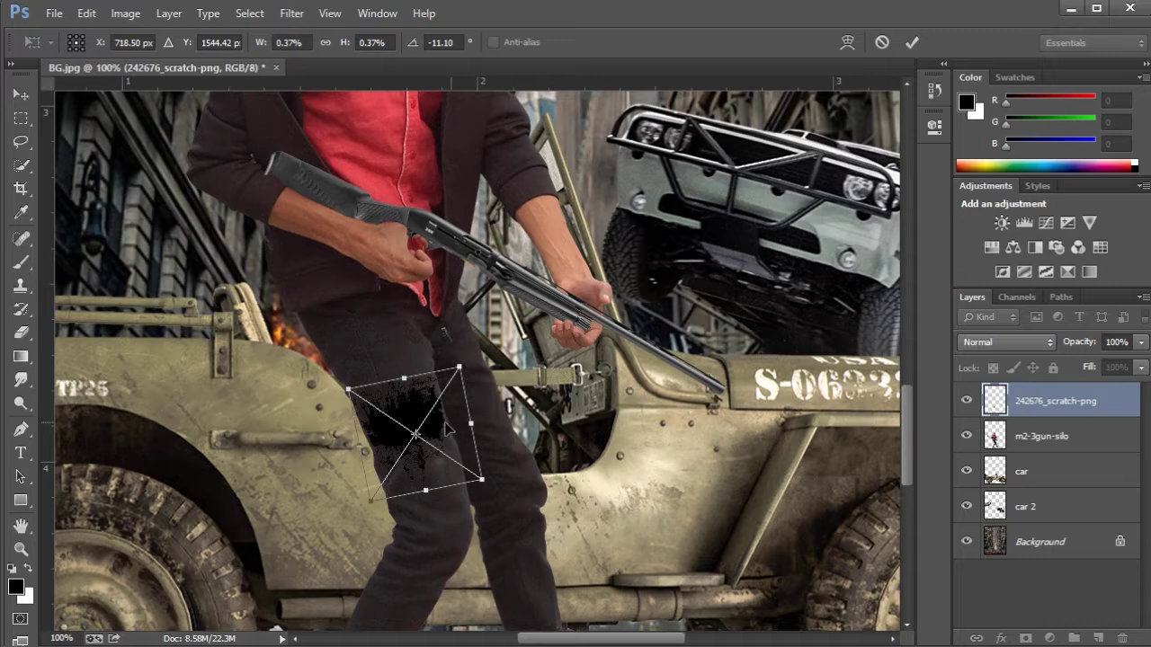
{"action": "left_click_drag", "start_coordinate": [360, 452], "coordinate": [359, 453]}
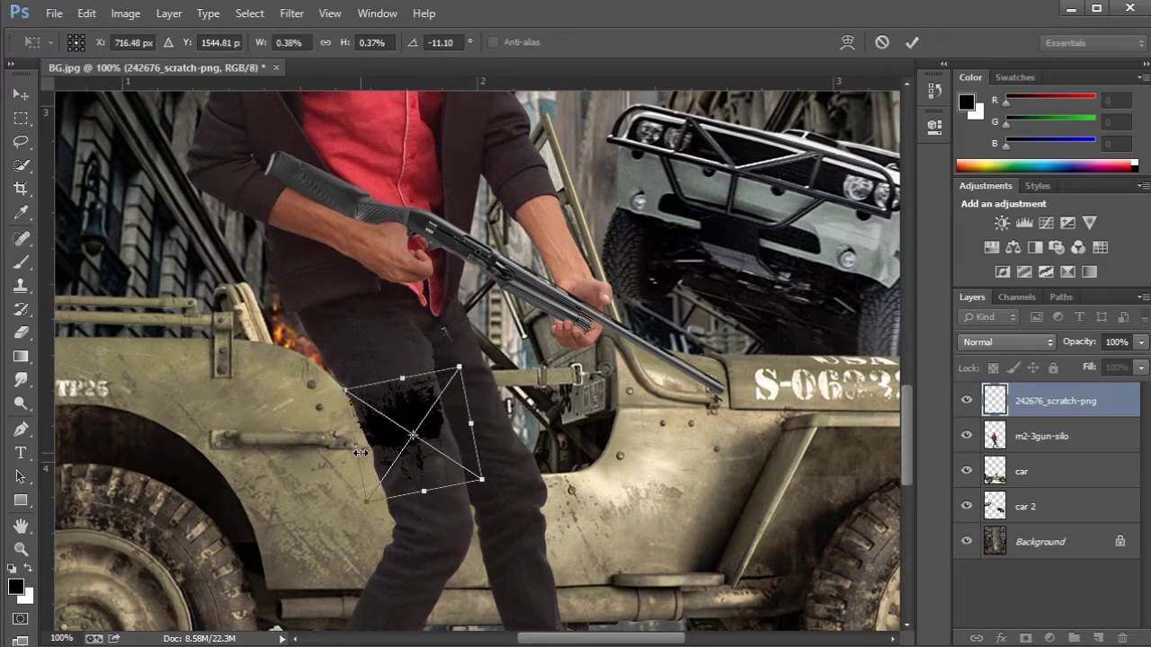
{"action": "left_click", "coordinate": [911, 41]}
{"action": "right_click", "coordinate": [1025, 388]}
{"action": "left_click", "coordinate": [863, 268]}
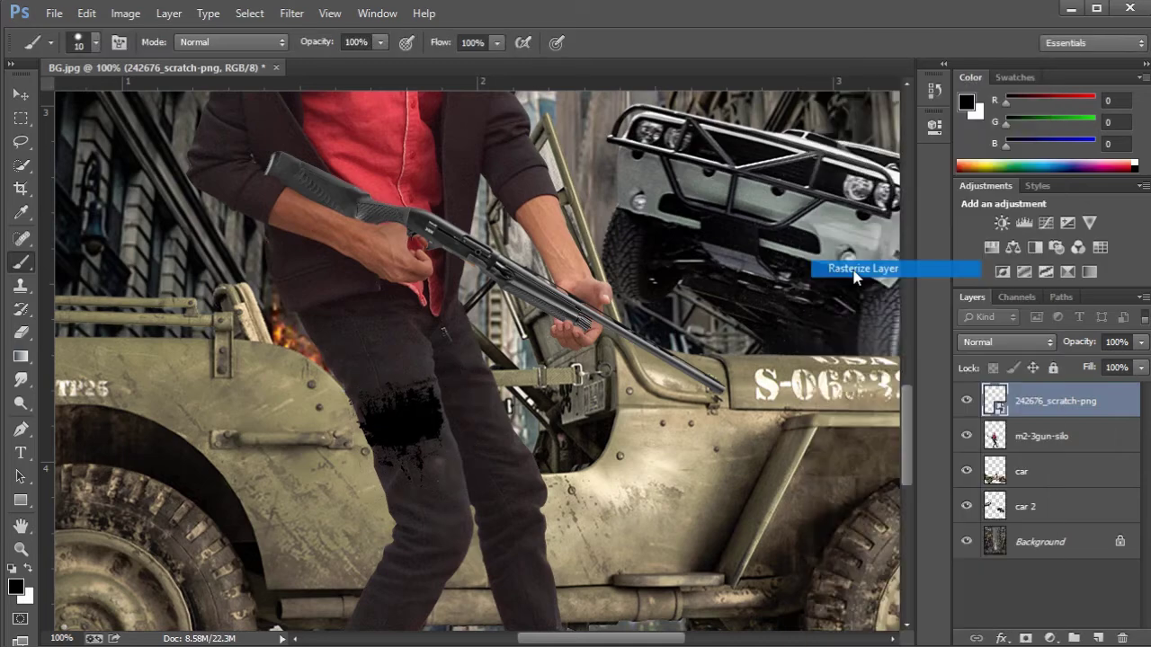
- Open the 5461670 human leg image from the KGF folder as a separate document
{"action": "key", "text": "alt+Tab"}
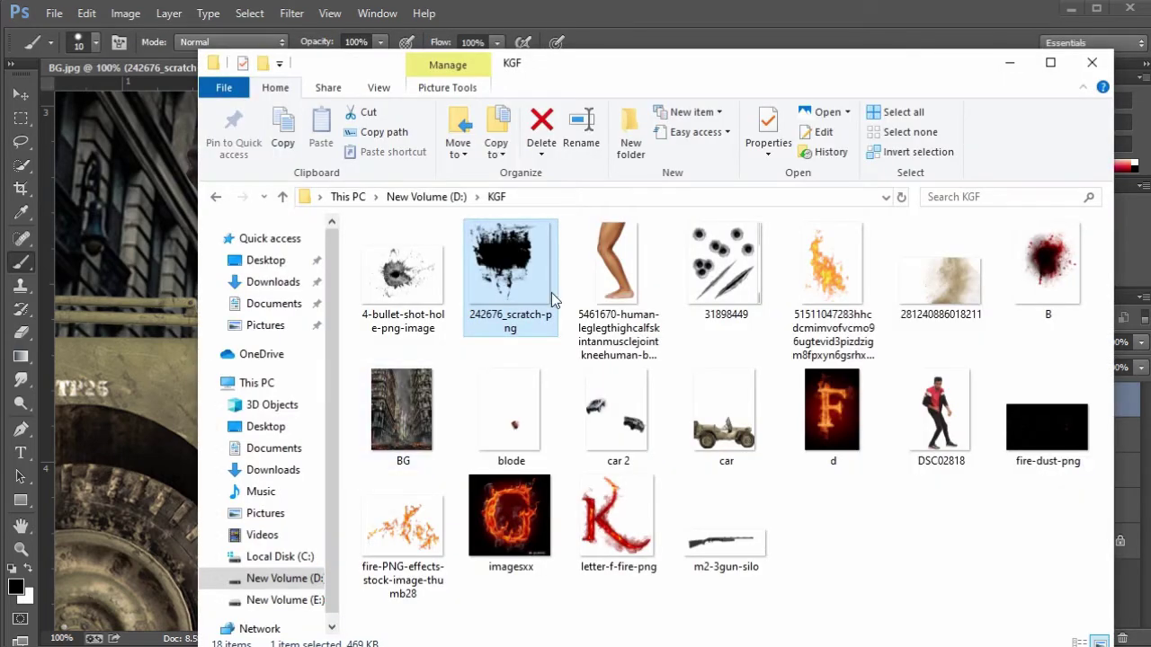
{"action": "left_click", "coordinate": [612, 280]}
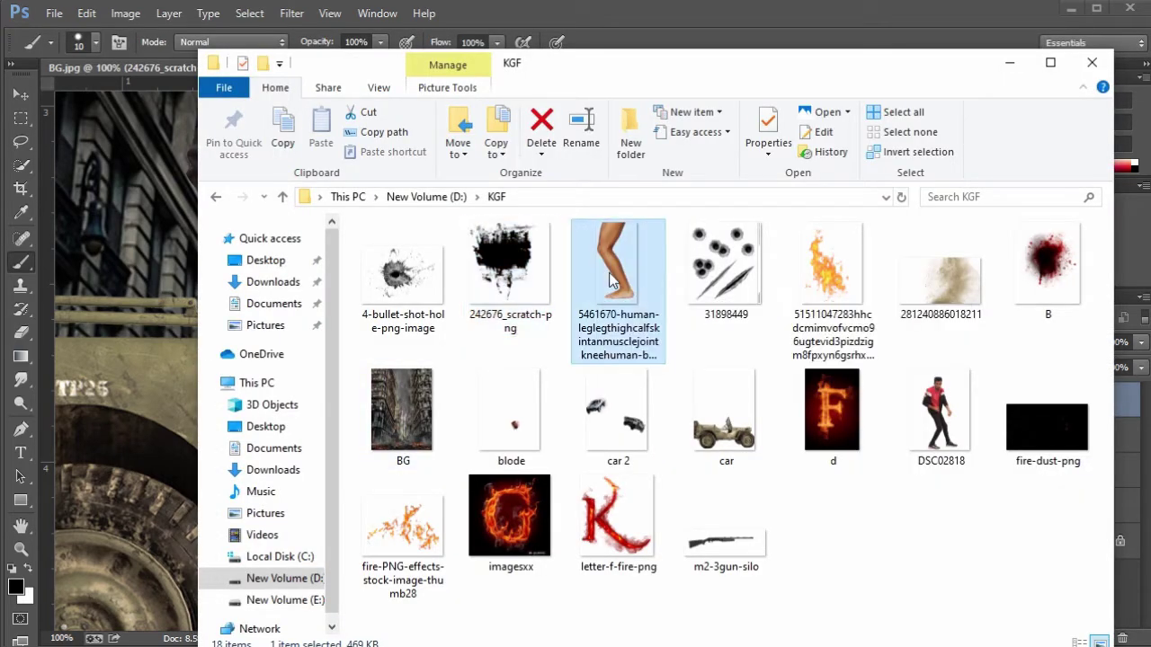
{"action": "left_click_drag", "start_coordinate": [623, 269], "coordinate": [663, 34]}
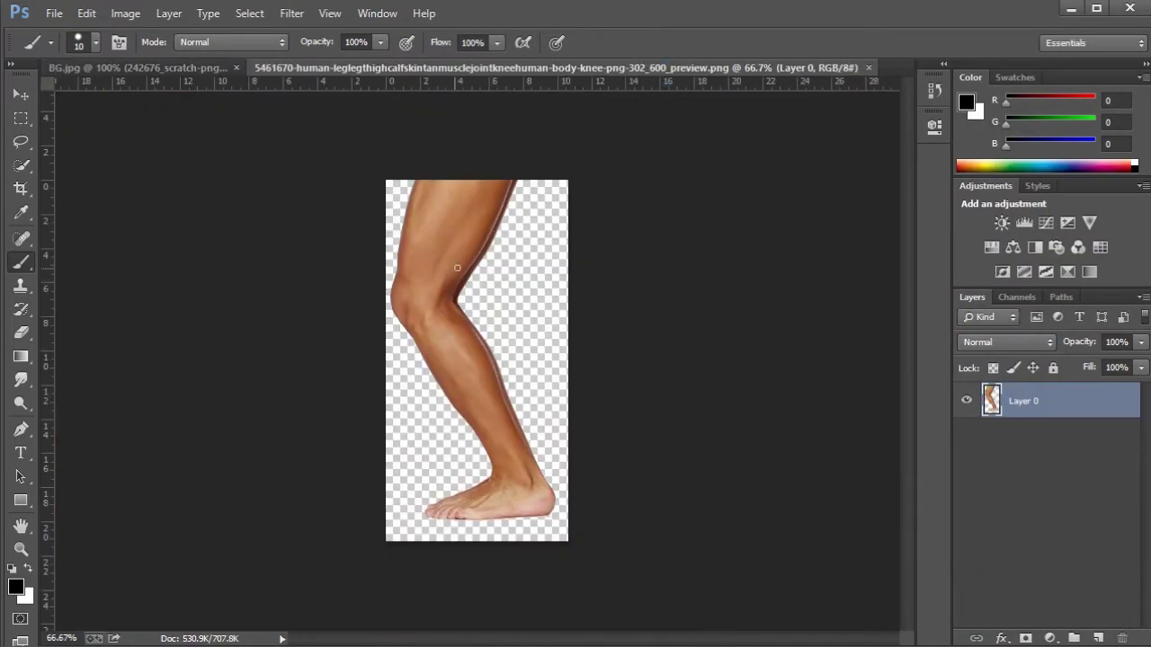
- Lasso the thigh and knee of the leg image and move that piece into BG.jpg over the man's front thigh
{"action": "left_click", "coordinate": [23, 140]}
{"action": "mouse_move", "coordinate": [427, 316]}
{"action": "left_mouse_down"}
{"action": "mouse_move", "coordinate": [424, 173]}
{"action": "mouse_move", "coordinate": [494, 156]}
{"action": "mouse_move", "coordinate": [541, 215]}
{"action": "mouse_move", "coordinate": [480, 304]}
{"action": "left_mouse_up"}
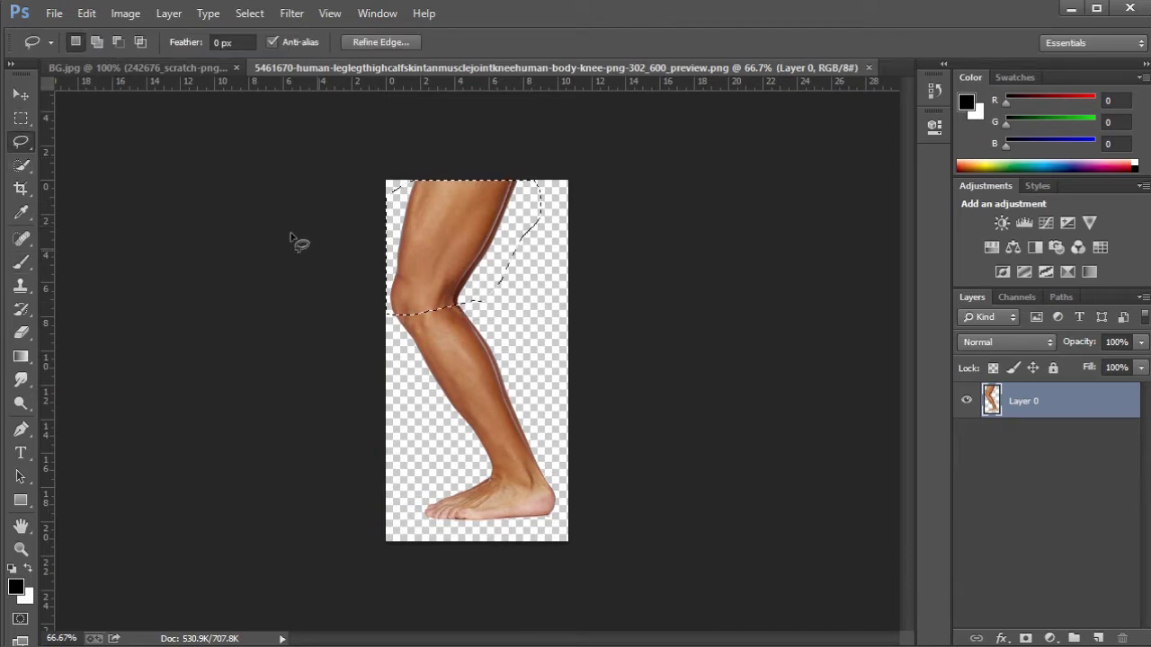
{"action": "left_click", "coordinate": [20, 94]}
{"action": "left_click_drag", "start_coordinate": [479, 247], "coordinate": [447, 493]}
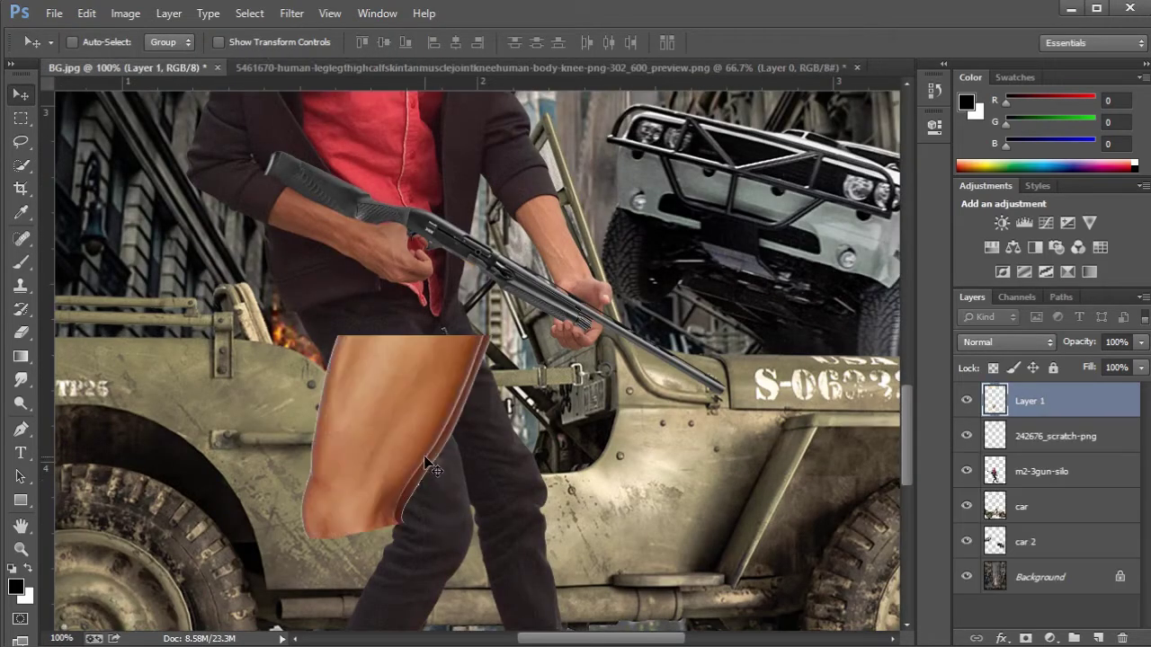
- Flip the skin piece horizontally and scale it to about 63% over the front thigh
{"action": "key", "text": "ctrl+t"}
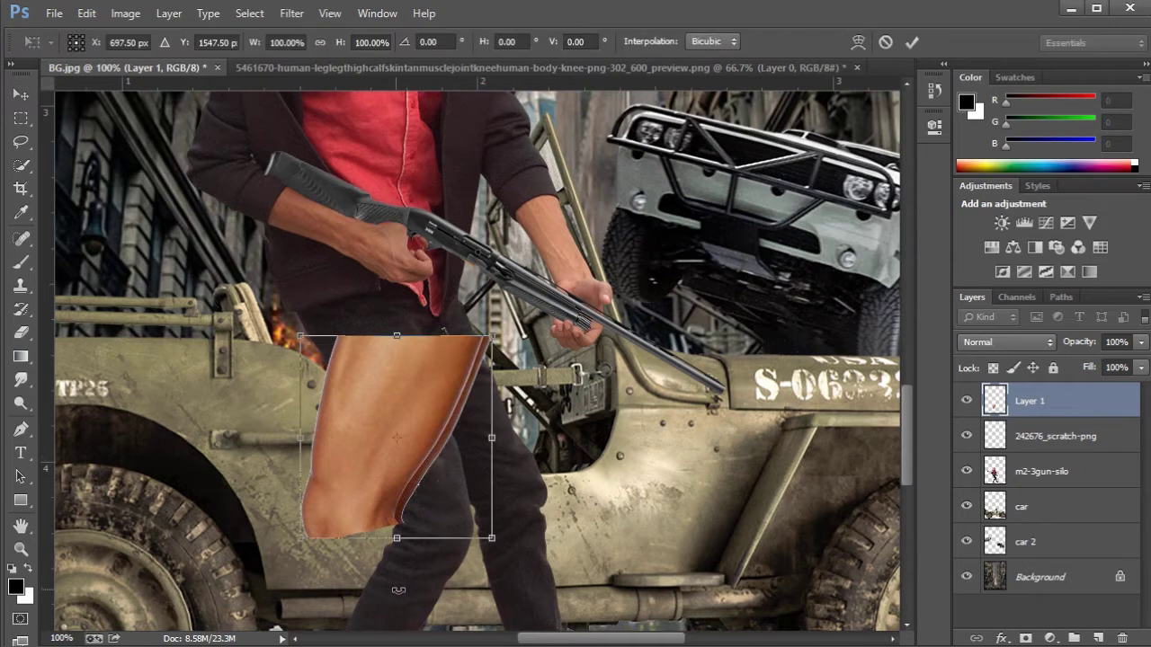
{"action": "right_click", "coordinate": [412, 396]}
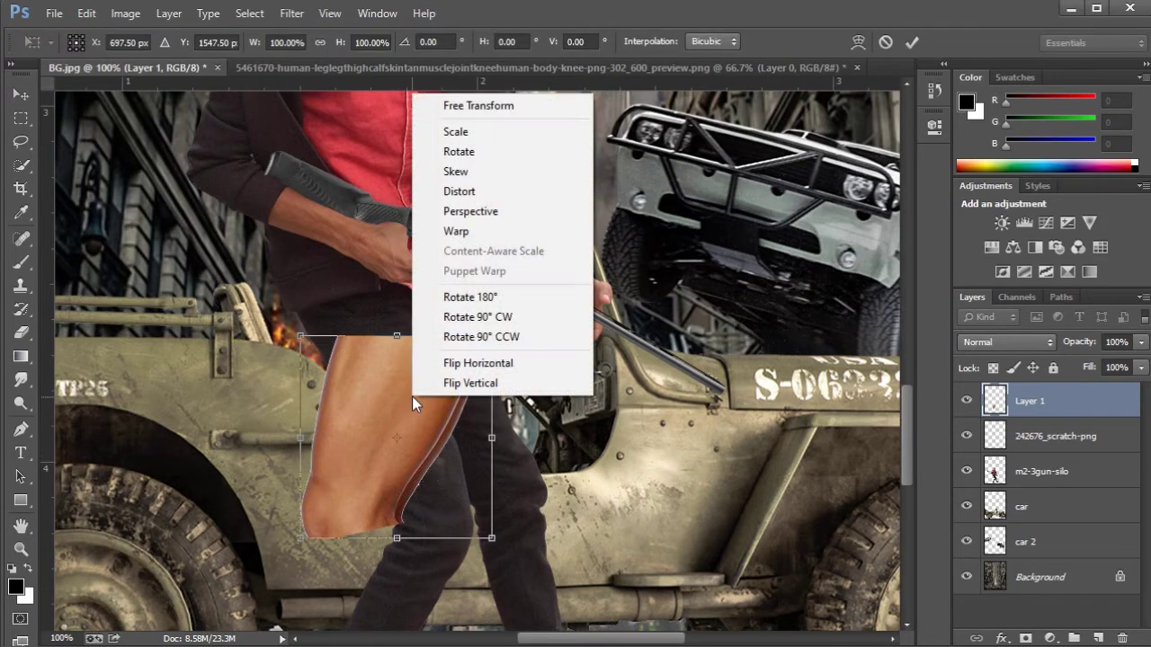
{"action": "left_click", "coordinate": [478, 367]}
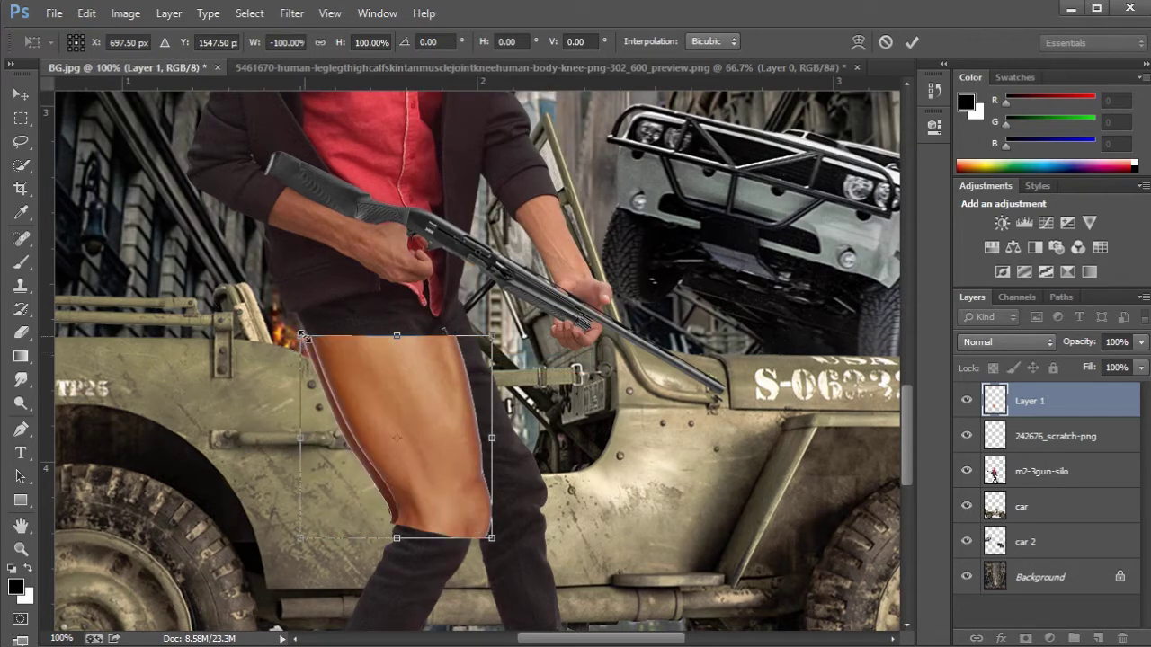
{"action": "left_click_drag", "start_coordinate": [303, 335], "coordinate": [400, 413]}
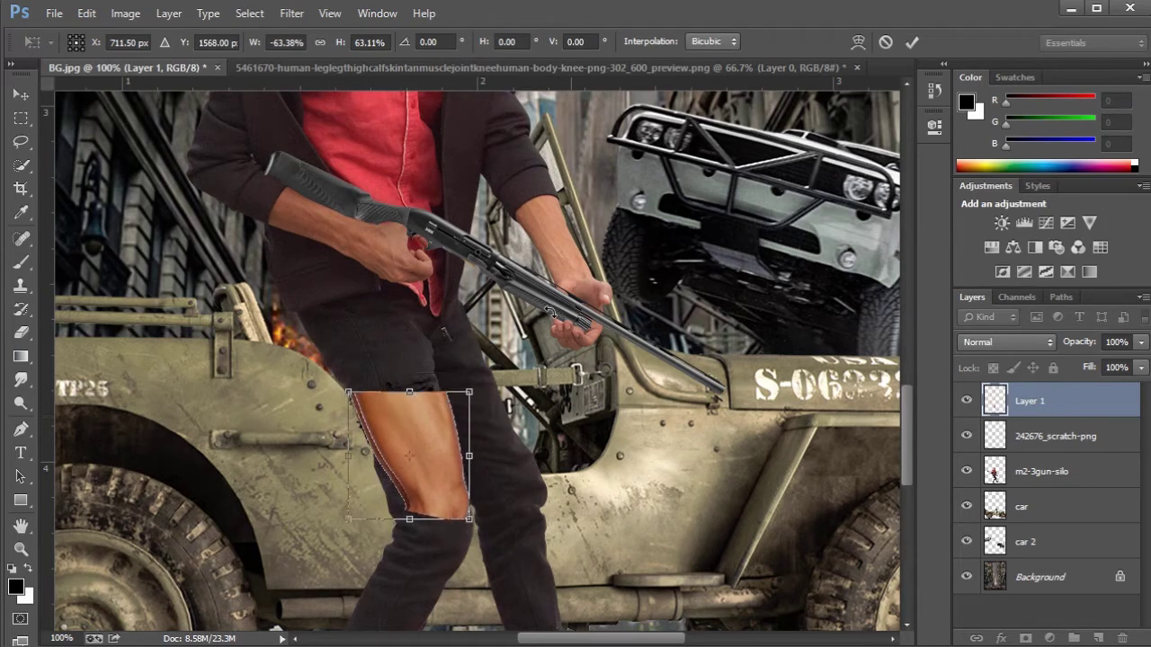
{"action": "key", "text": "Return"}
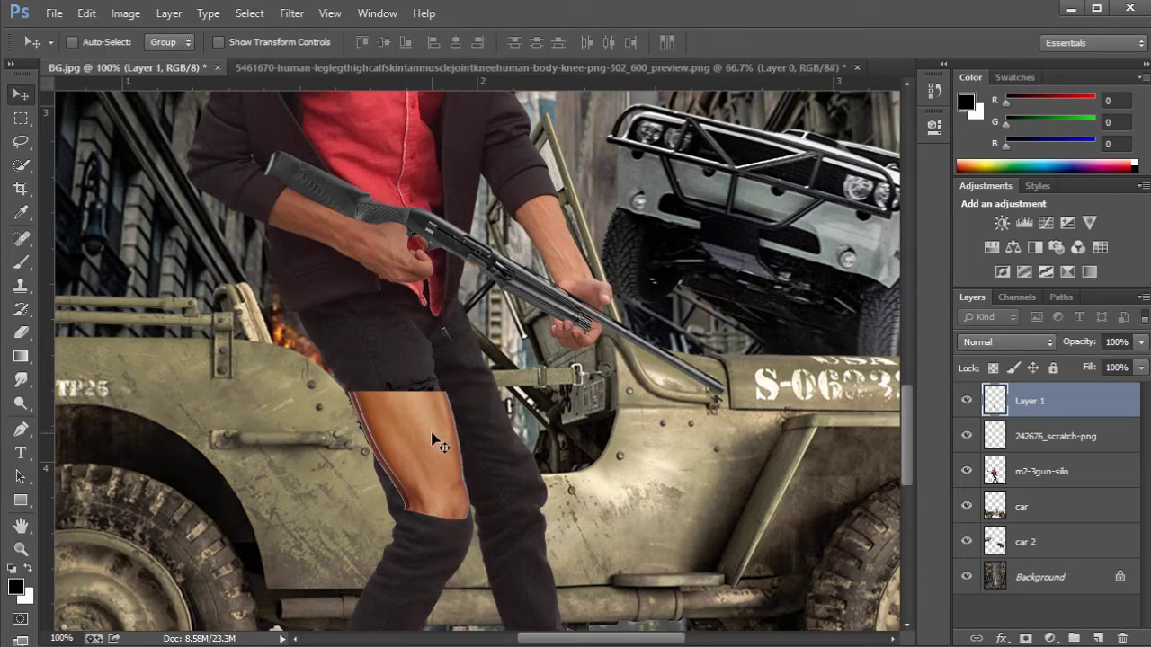
- Move the skin piece up to cover the scratch and clip Layer 1 to the 242676_scratch-png layer
{"action": "key", "text": "ctrl+t"}
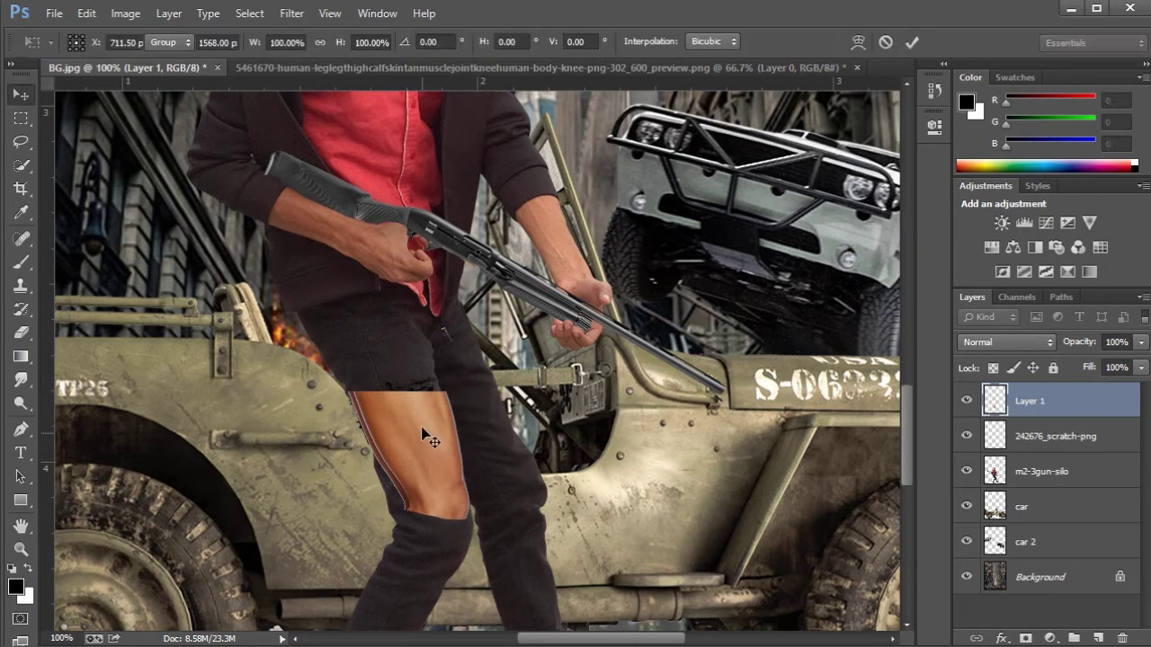
{"action": "key", "text": "Return"}
{"action": "key", "text": "ctrl+t"}
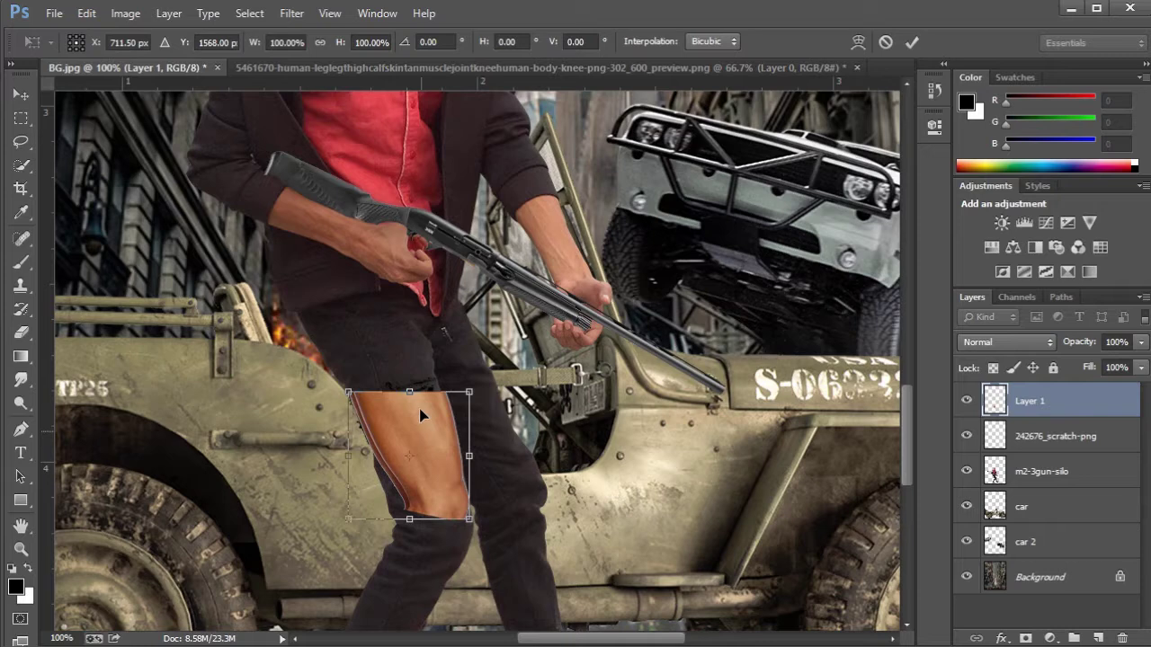
{"action": "left_click_drag", "start_coordinate": [419, 409], "coordinate": [407, 389]}
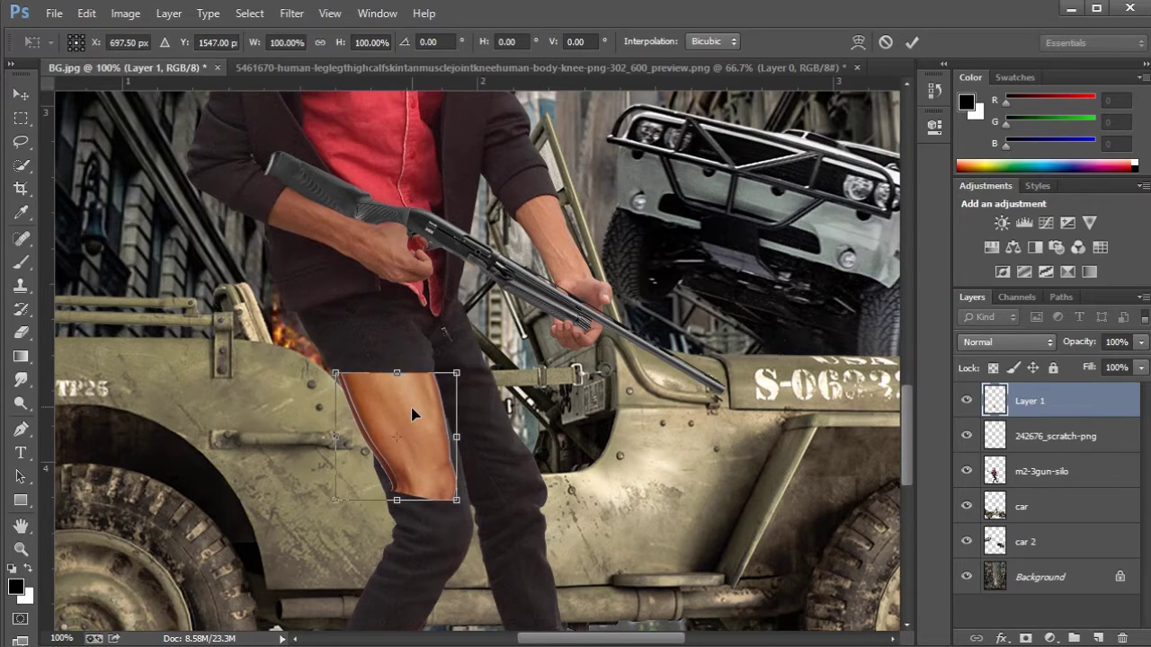
{"action": "left_click", "coordinate": [911, 44]}
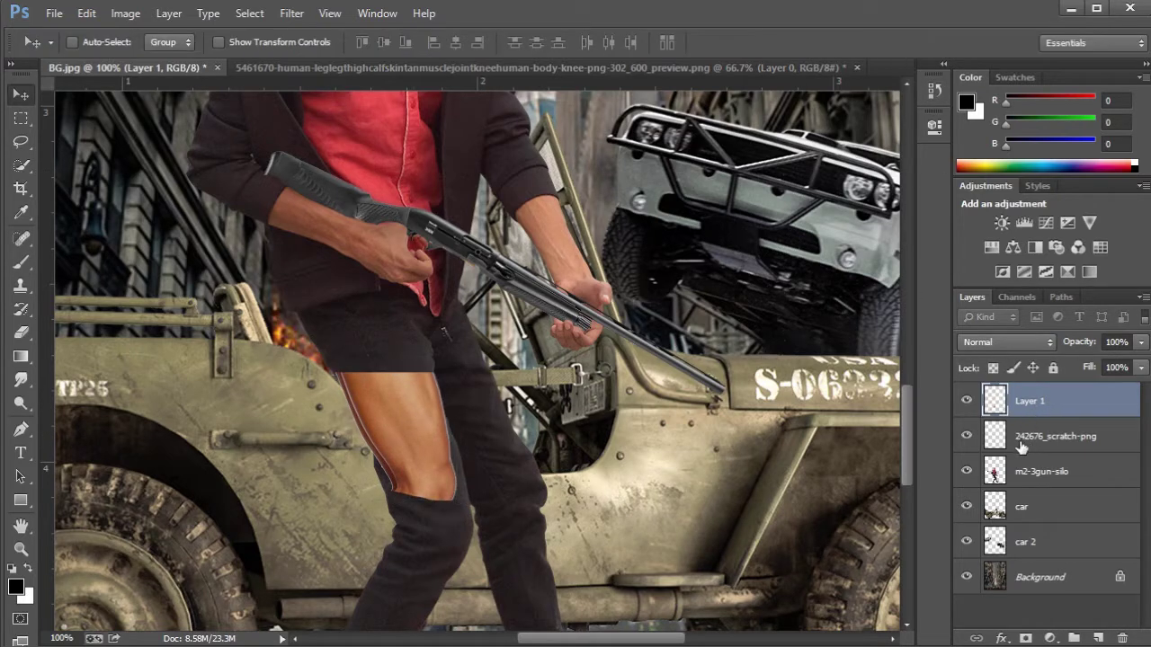
{"action": "right_click", "coordinate": [1066, 398]}
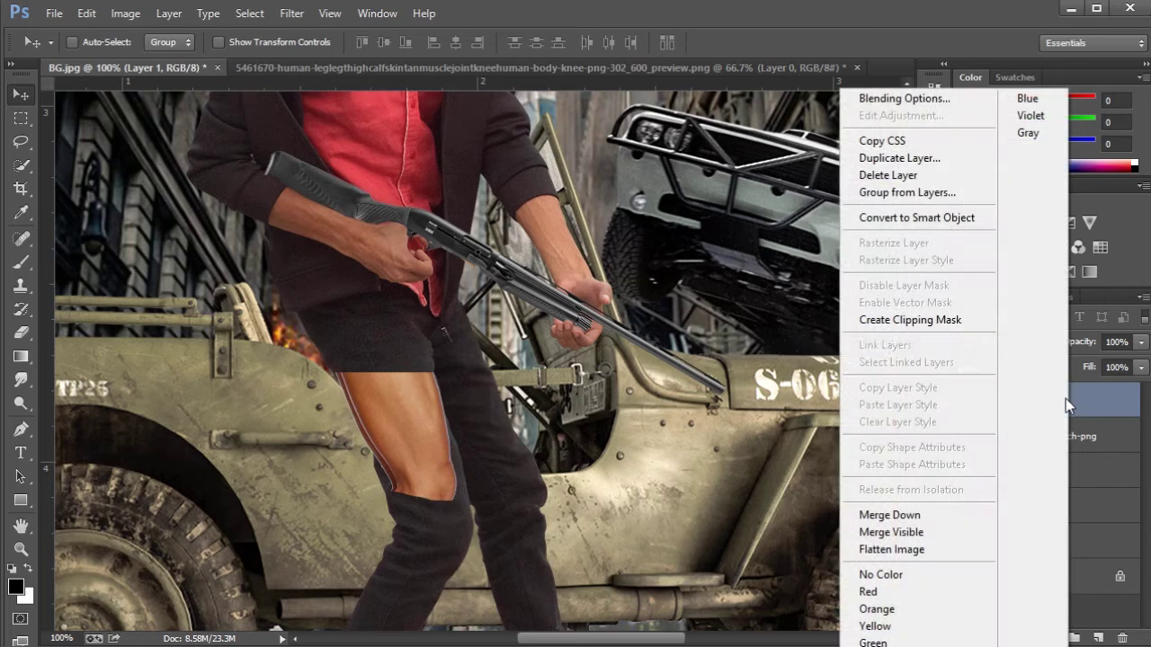
{"action": "left_click", "coordinate": [942, 324]}
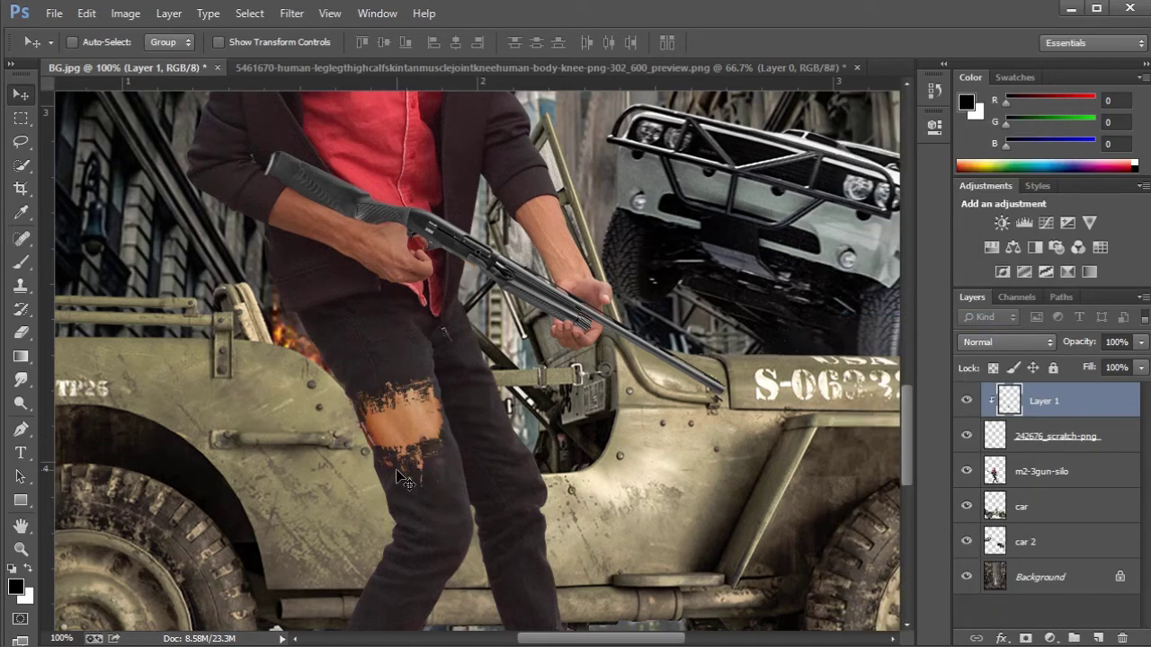
- Add a Multiply drop shadow at 75% opacity to the 242676_scratch-png layer, with slightly reduced distance and size
{"action": "left_click", "coordinate": [1126, 440]}
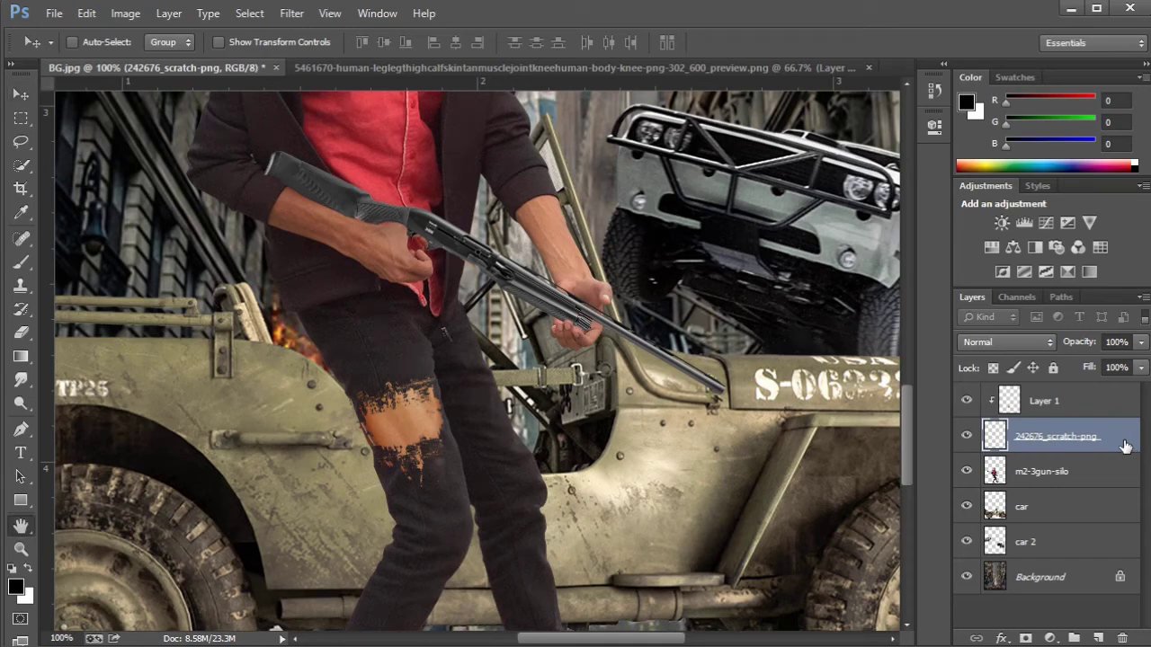
{"action": "double_click", "coordinate": [1126, 445]}
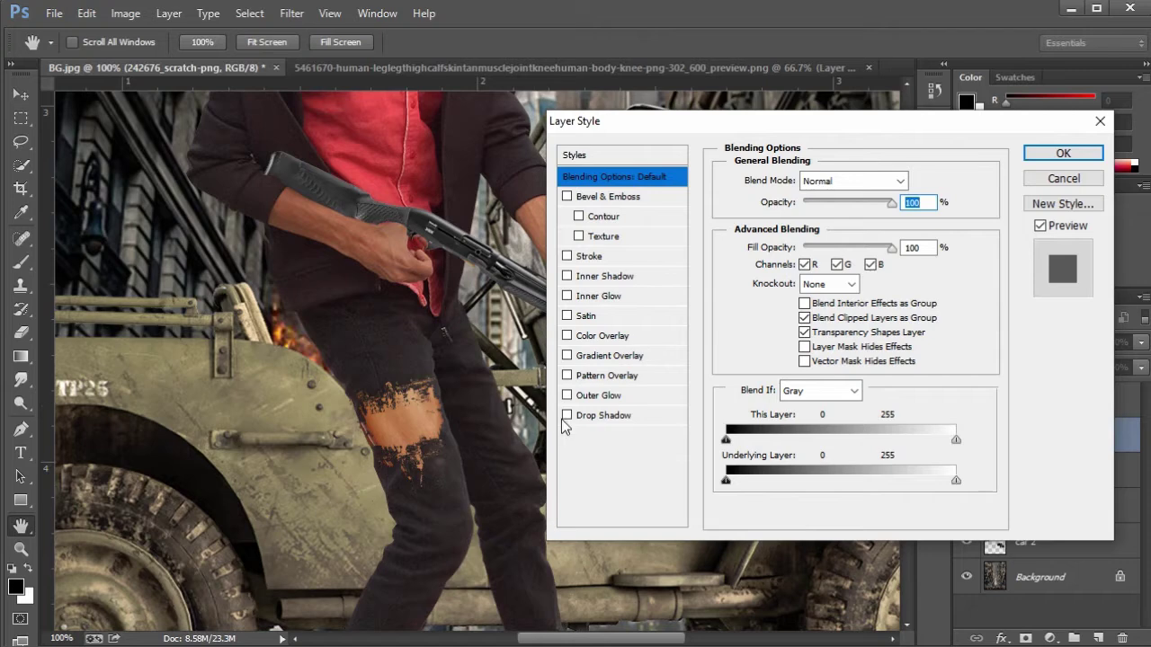
{"action": "left_click", "coordinate": [567, 417]}
{"action": "left_click", "coordinate": [591, 419]}
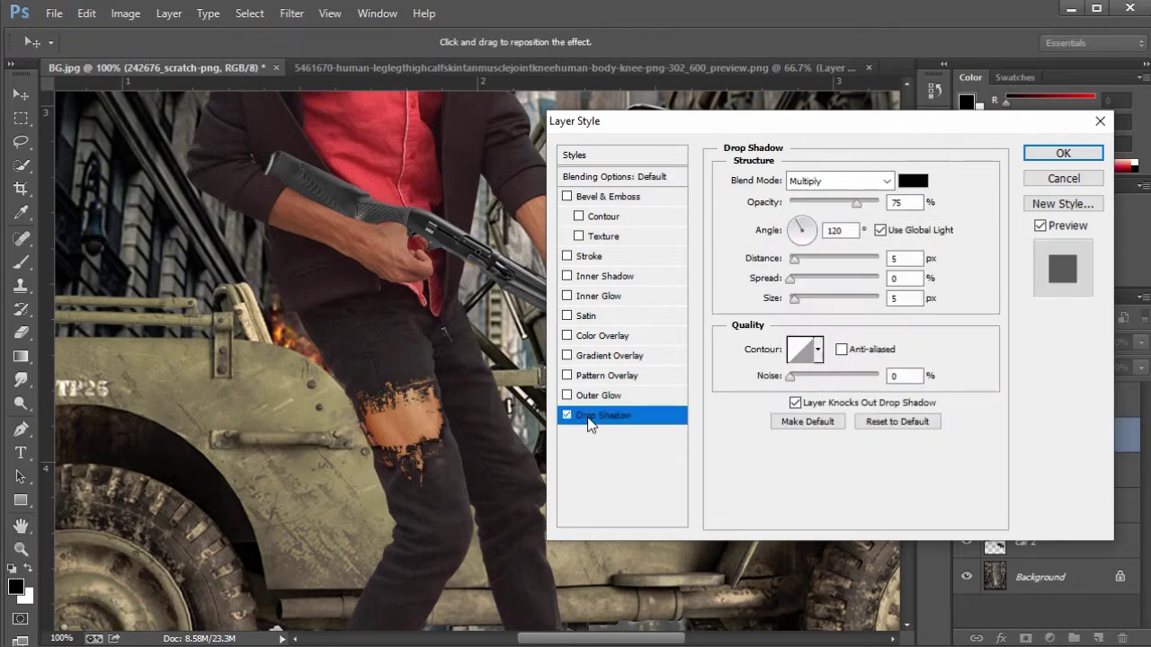
{"action": "left_click_drag", "start_coordinate": [792, 258], "coordinate": [791, 261]}
{"action": "left_click_drag", "start_coordinate": [794, 304], "coordinate": [791, 304]}
{"action": "left_click", "coordinate": [1062, 154]}
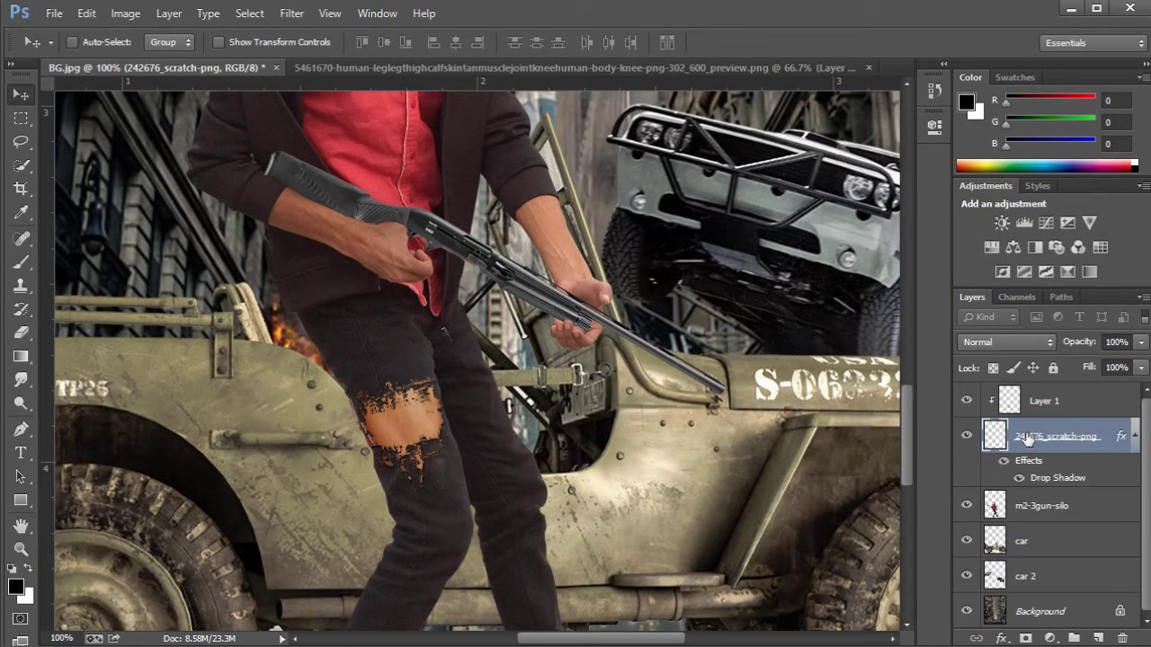
- Place the B blood splatter image from the KGF folder into the composite at 11.44% width, 11.15% height and -2.32° rotation
{"action": "key", "text": "alt+Tab"}
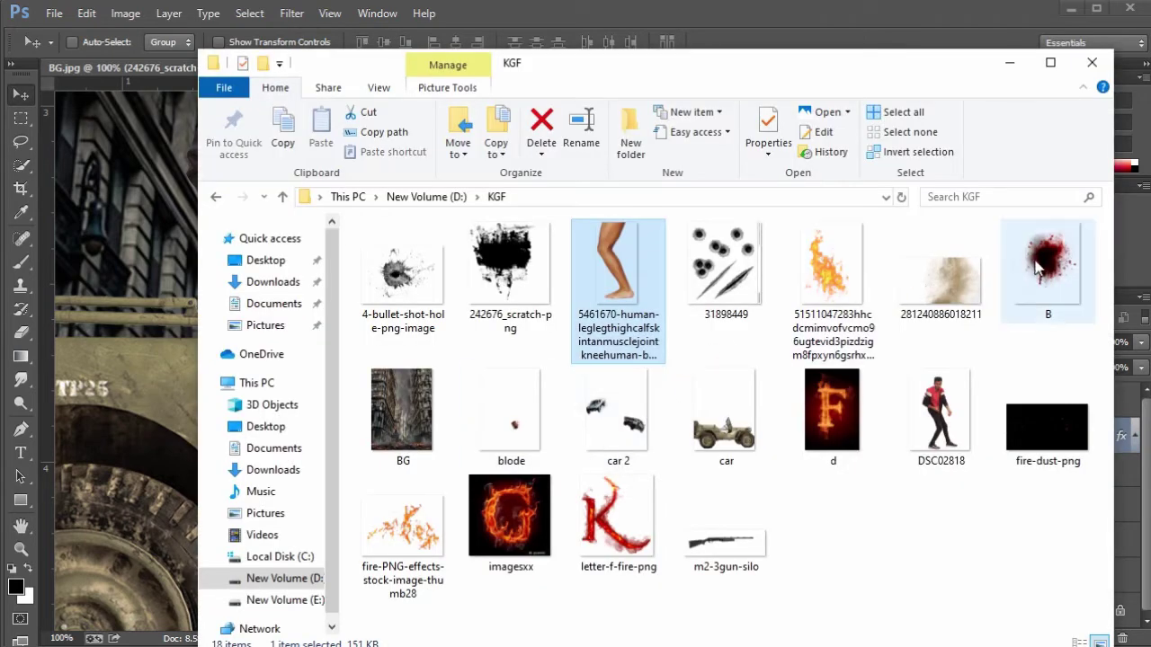
{"action": "left_click_drag", "start_coordinate": [1037, 267], "coordinate": [167, 270]}
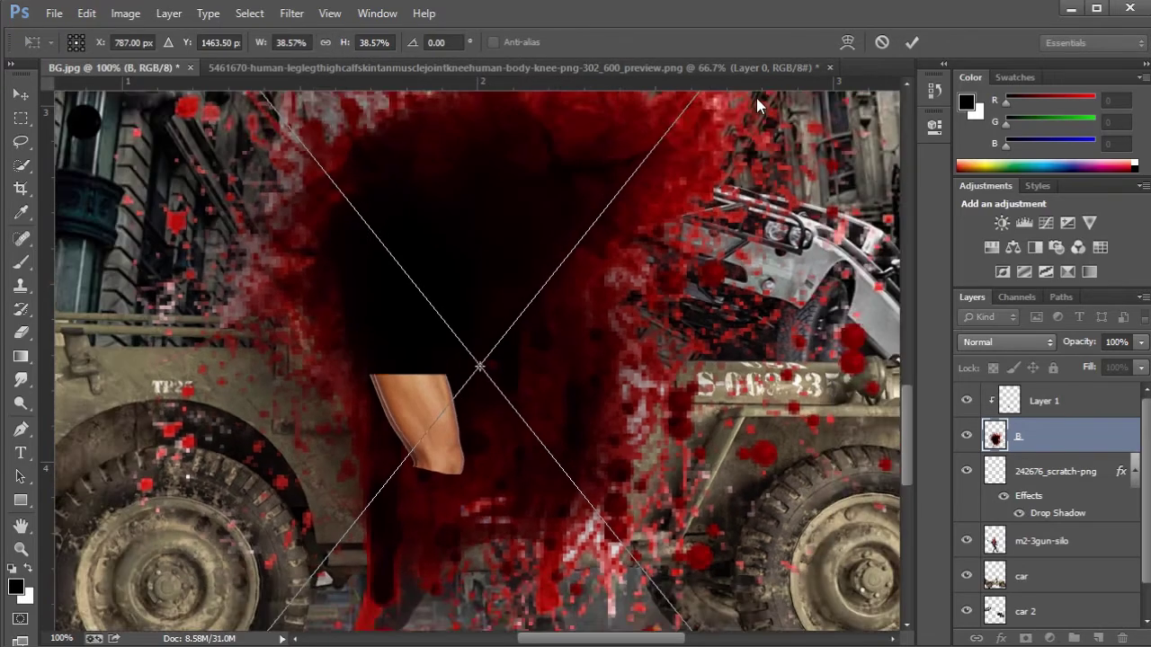
{"action": "key", "text": "ctrl+minus"}
{"action": "key", "text": "ctrl+minus"}
{"action": "key", "text": "ctrl+minus"}
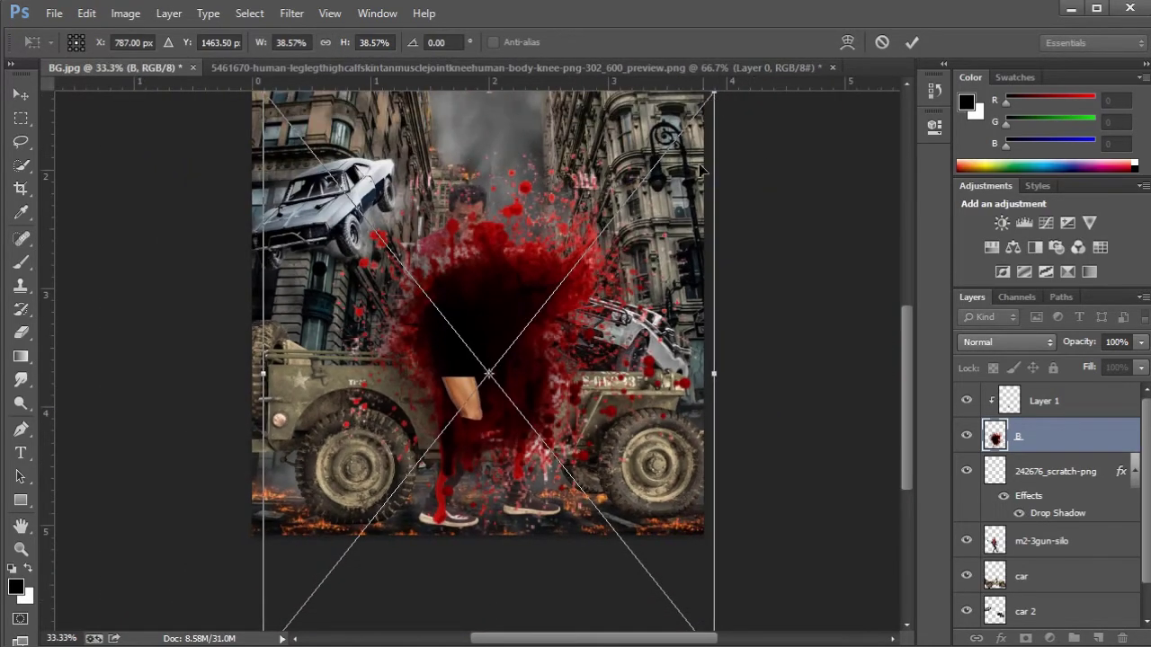
{"action": "key", "text": "ctrl+minus"}
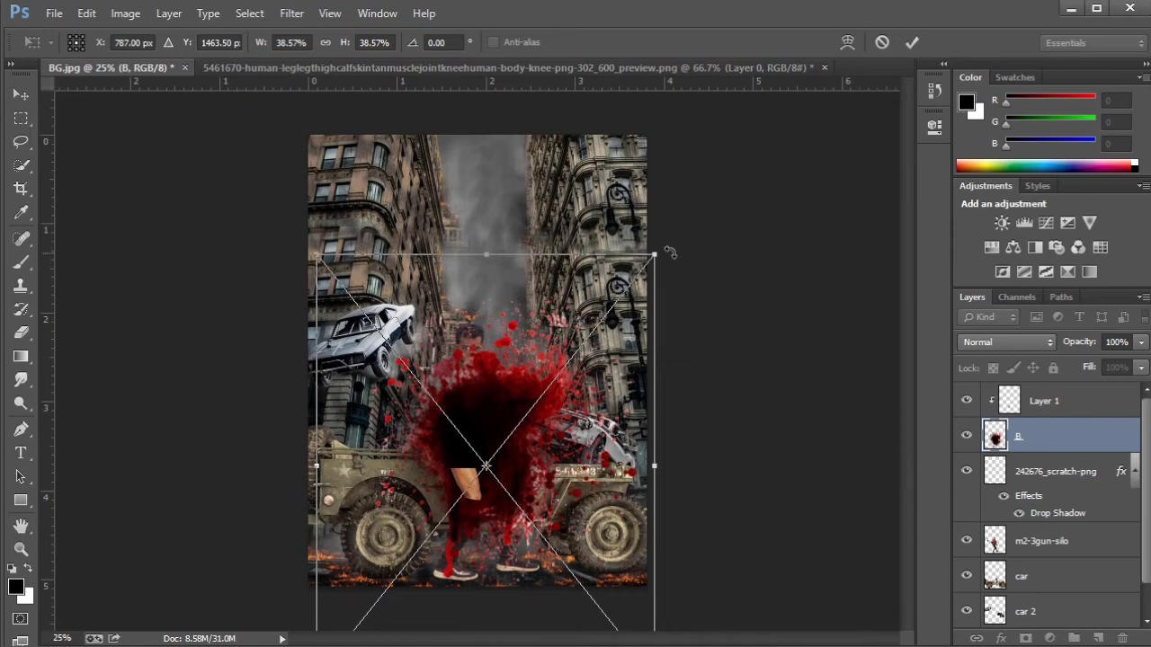
{"action": "left_click_drag", "start_coordinate": [657, 254], "coordinate": [415, 580]}
{"action": "key", "text": "Return"}
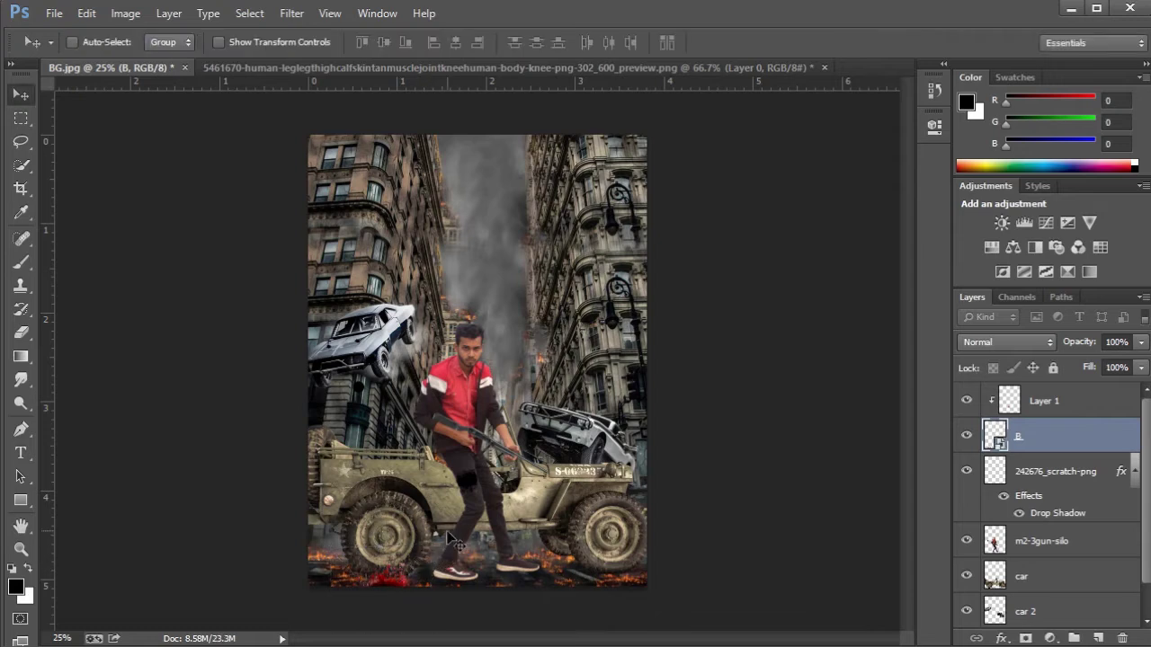
- Move the blood splatter onto the torn front thigh and scale it to 4.99% width and 4.86% height
{"action": "key", "text": "ctrl+t"}
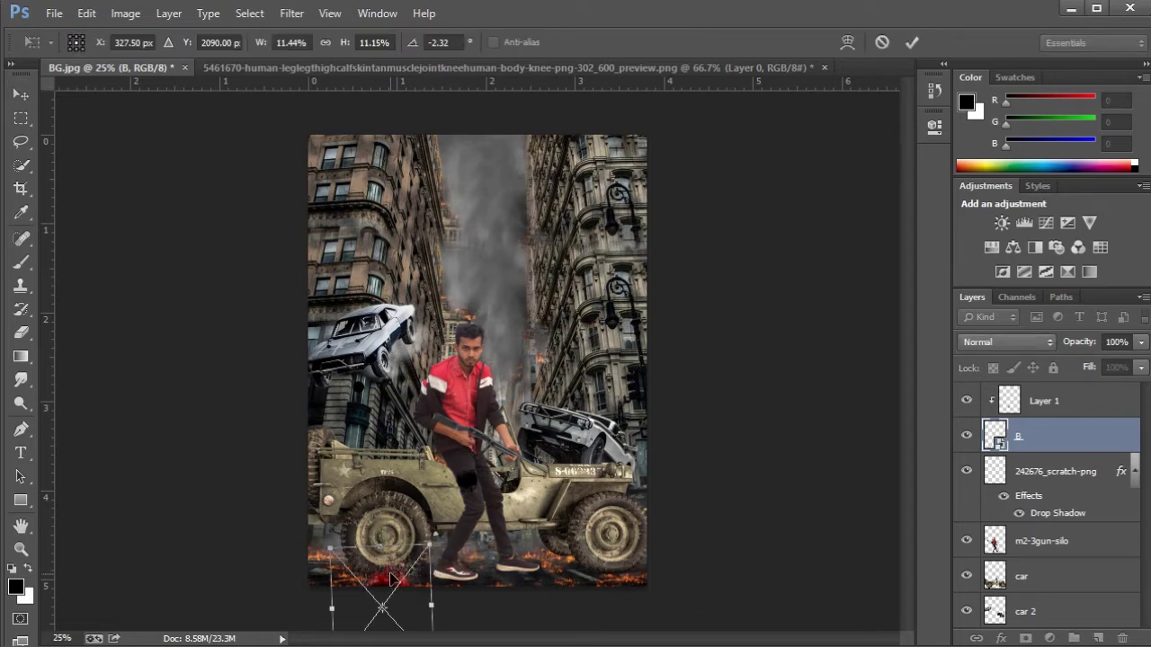
{"action": "key", "text": "Return"}
{"action": "left_click_drag", "start_coordinate": [389, 581], "coordinate": [479, 474]}
{"action": "key", "text": "ctrl+t"}
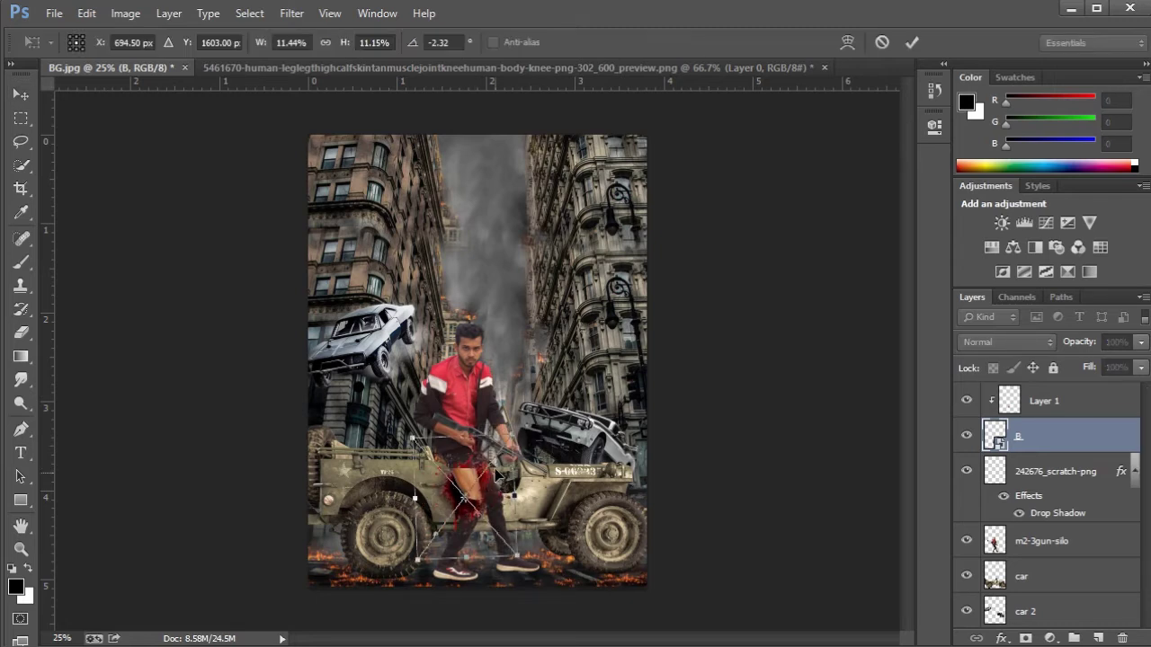
{"action": "left_click_drag", "start_coordinate": [511, 437], "coordinate": [484, 474]}
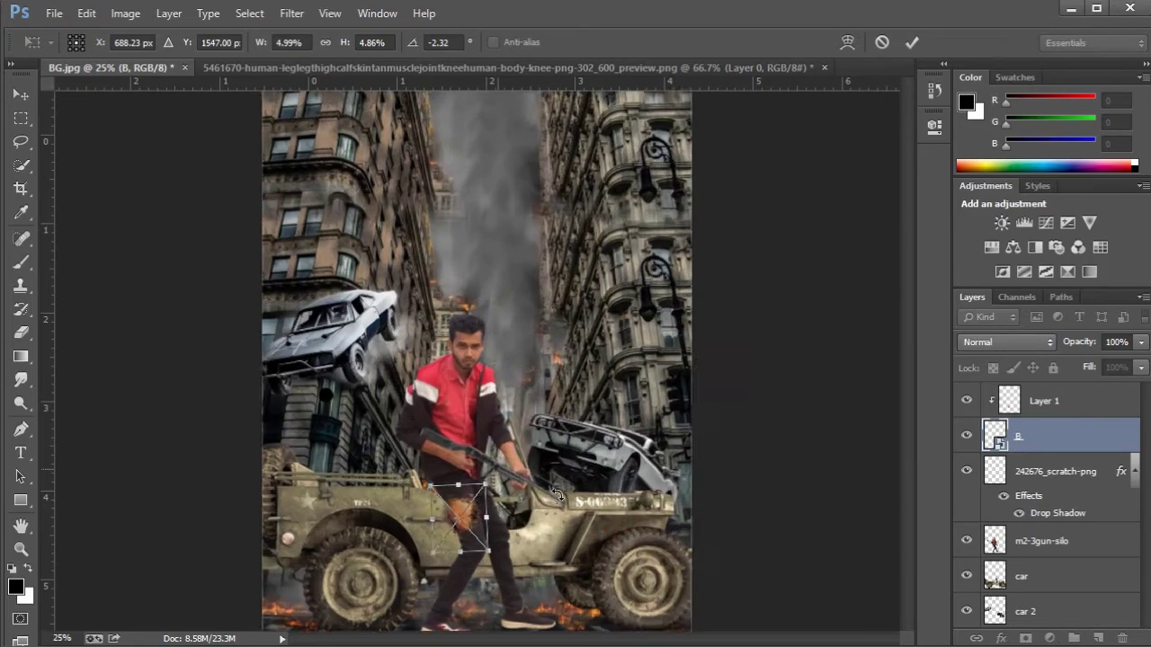
{"action": "key", "text": "ctrl+plus"}
{"action": "key", "text": "ctrl+plus"}
{"action": "key", "text": "ctrl+plus"}
{"action": "left_click_drag", "start_coordinate": [556, 519], "coordinate": [554, 248]}
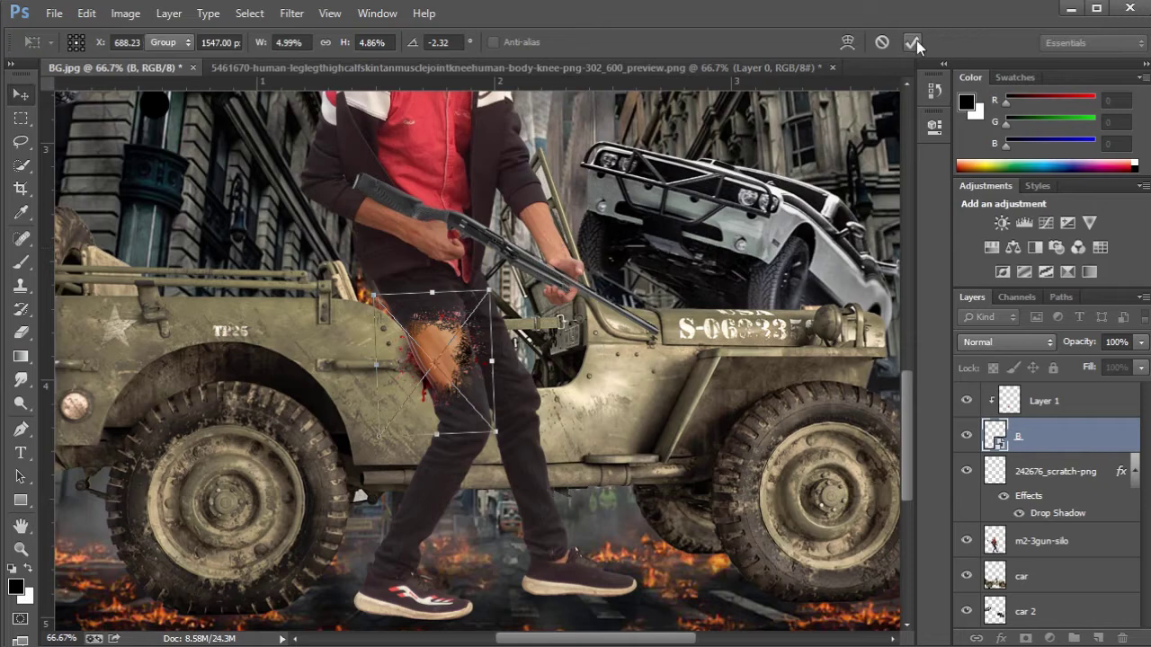
{"action": "left_click", "coordinate": [912, 42]}
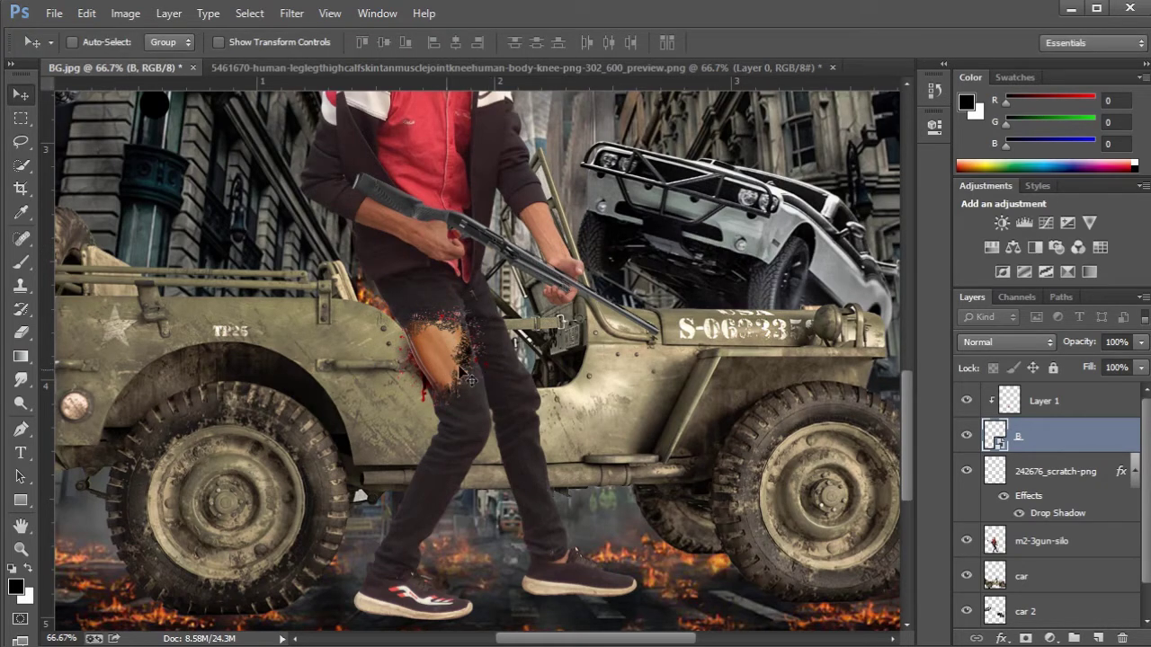
- Move the B layer above Layer 1 and clip Layer 1 to the 242676_scratch-png layer again
{"action": "left_click_drag", "start_coordinate": [1041, 441], "coordinate": [1045, 402]}
{"action": "left_click", "coordinate": [1035, 443]}
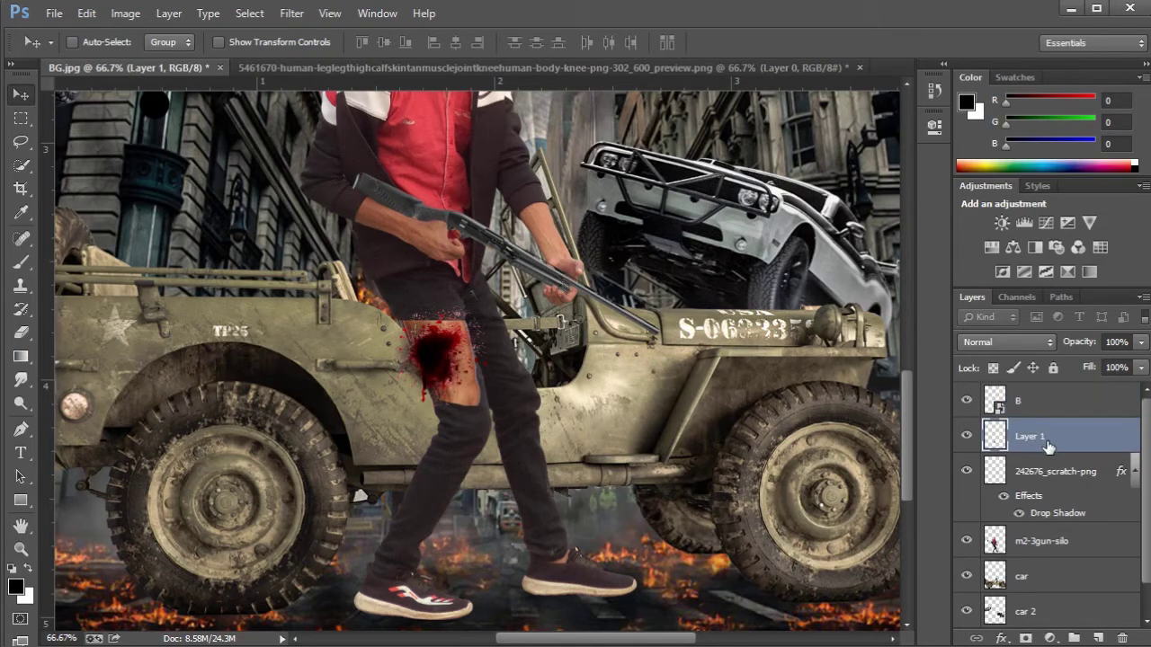
{"action": "right_click", "coordinate": [1047, 447]}
{"action": "left_click", "coordinate": [913, 320]}
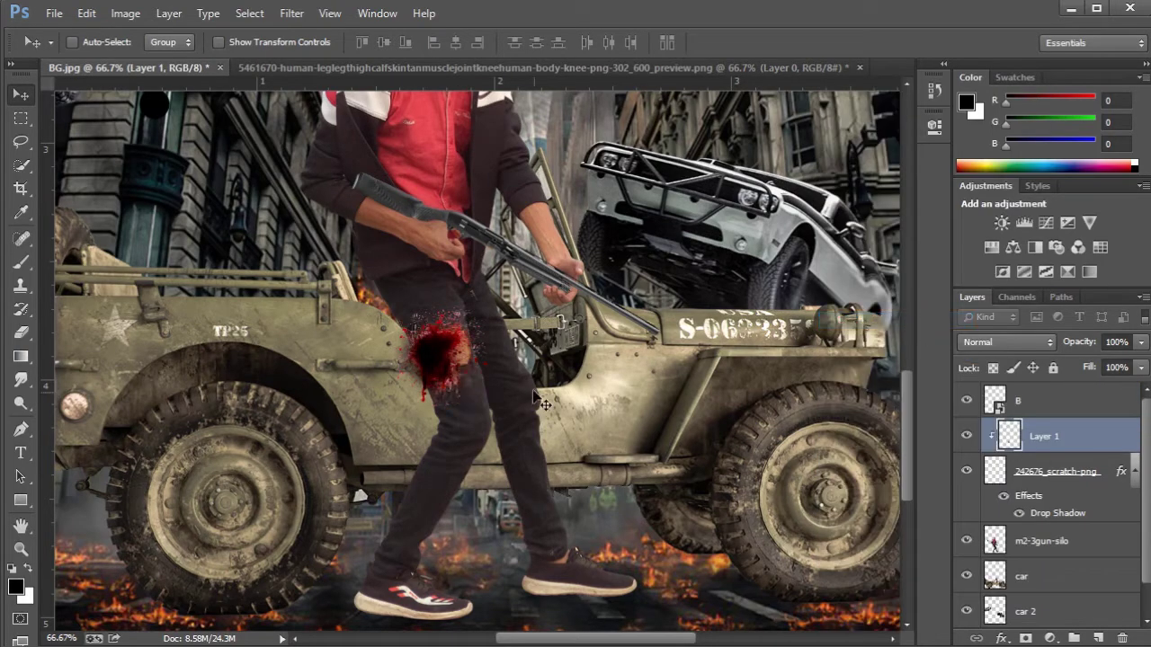
- Rasterize the B layer and clip it to the scratch layer, shifting the blood into position within the trouser tear
{"action": "left_click", "coordinate": [1053, 407]}
{"action": "right_click", "coordinate": [1052, 405]}
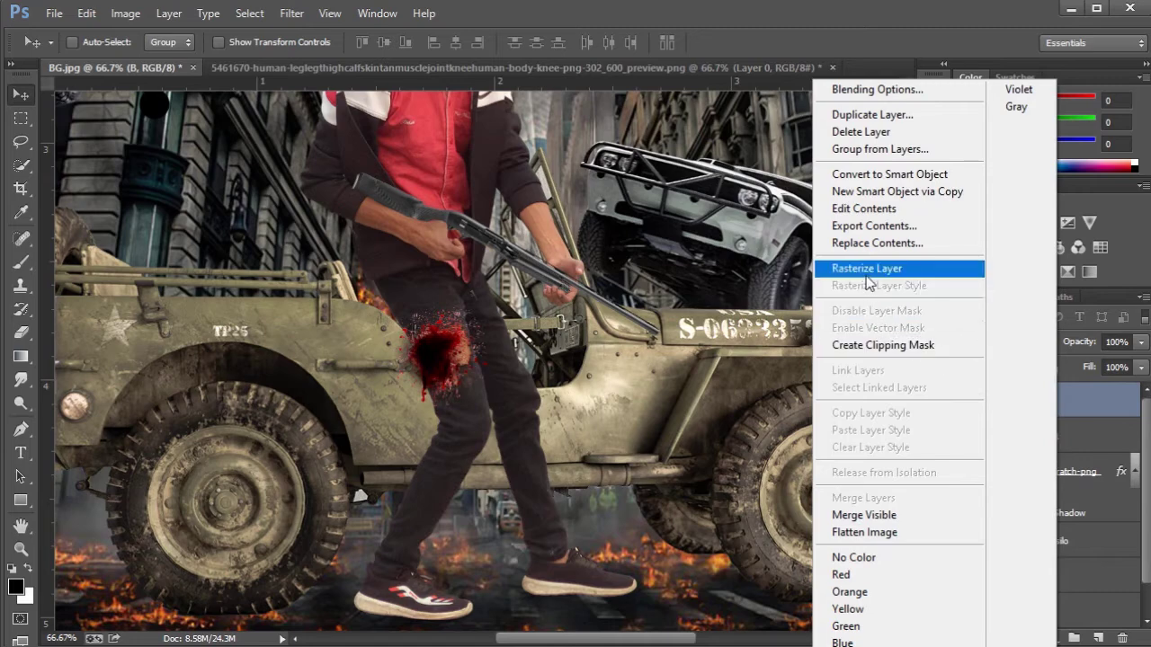
{"action": "left_click", "coordinate": [903, 269]}
{"action": "right_click", "coordinate": [1043, 404]}
{"action": "left_click", "coordinate": [935, 321]}
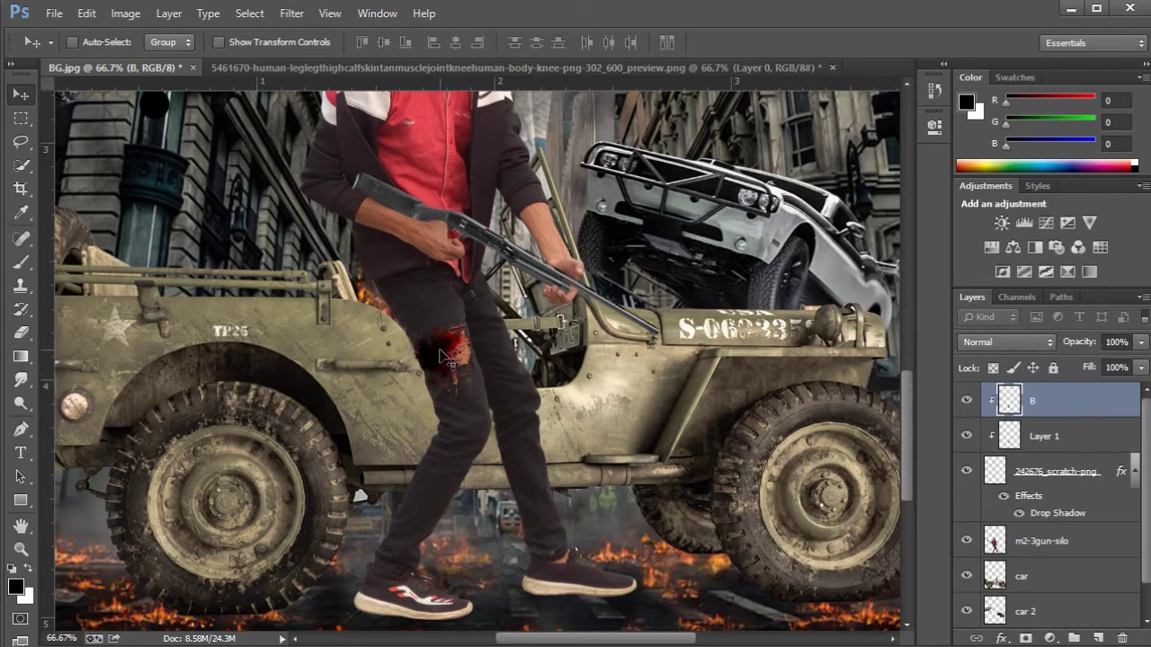
{"action": "left_click_drag", "start_coordinate": [456, 389], "coordinate": [452, 382]}
{"action": "left_click_drag", "start_coordinate": [444, 376], "coordinate": [448, 372]}
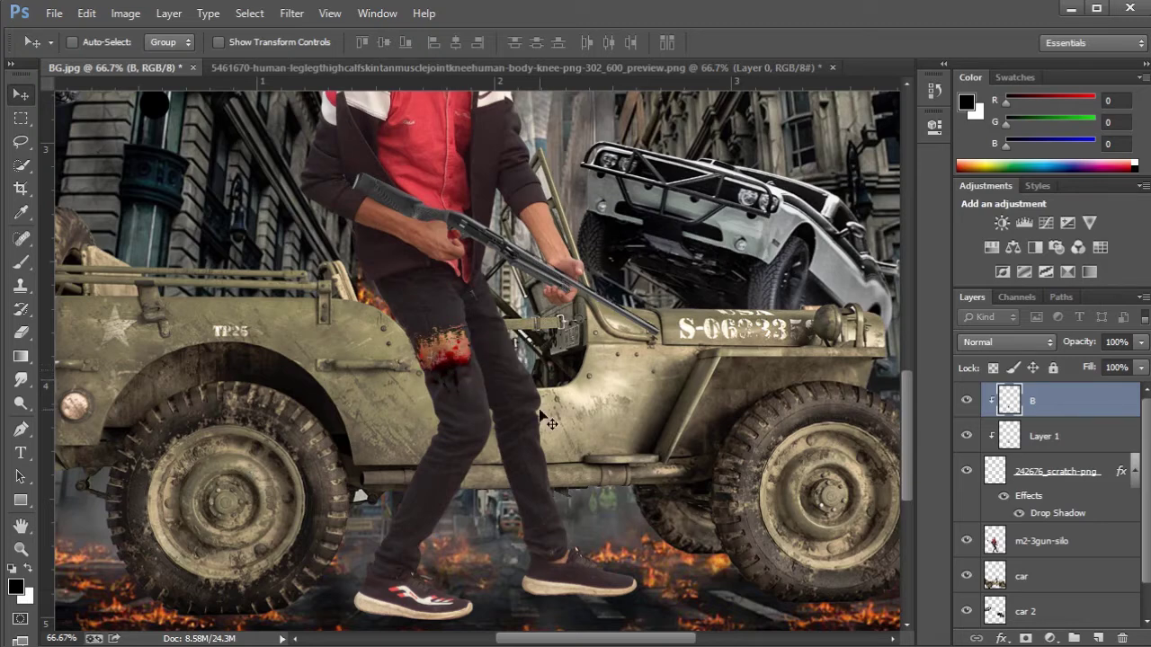
{"action": "key", "text": "ctrl+minus"}
{"action": "key", "text": "ctrl+minus"}
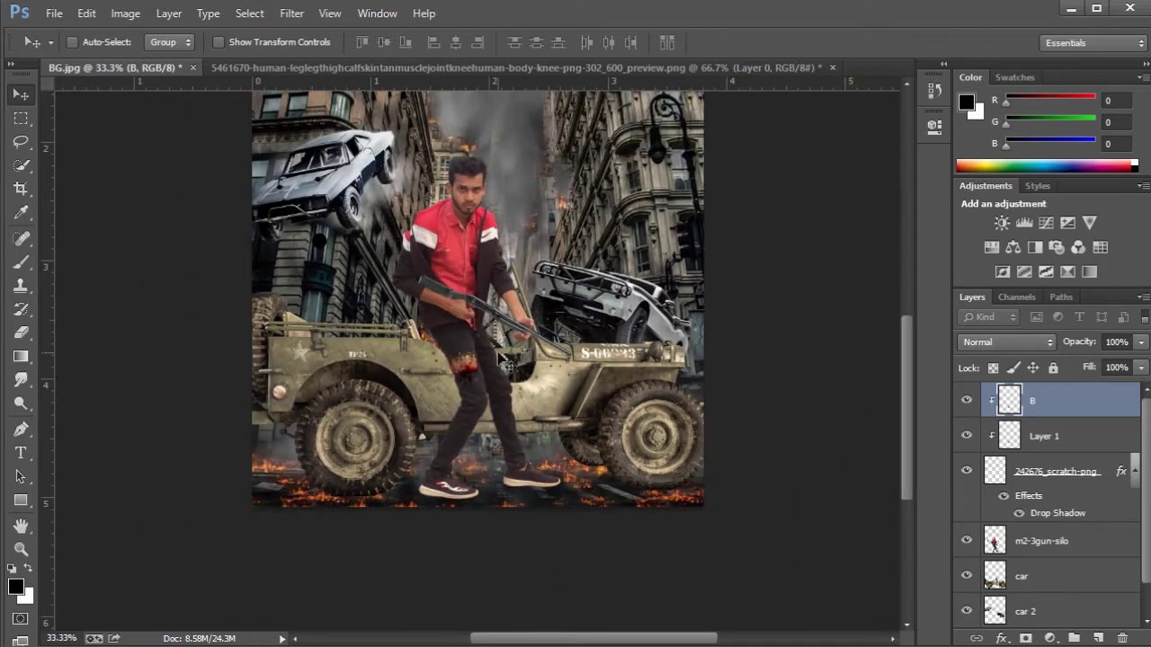
{"action": "key", "text": "ctrl+plus"}
{"action": "key", "text": "ctrl+plus"}
{"action": "key", "text": "ctrl+minus"}
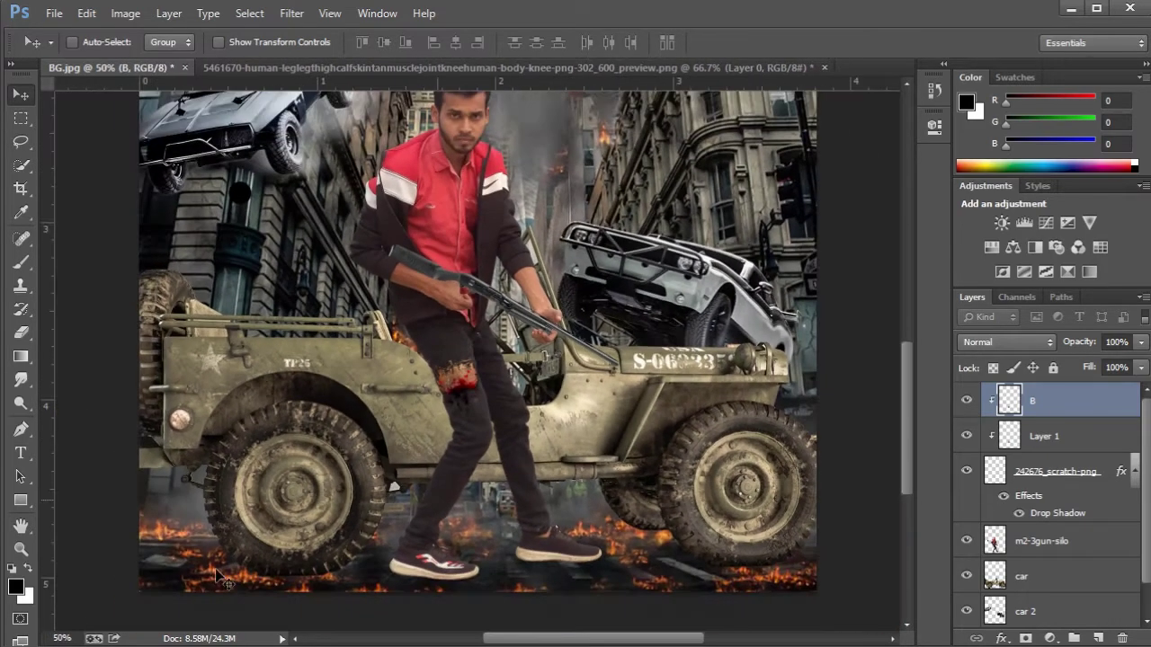
- Switch to the KGF folder and preview the blode image at full size
{"action": "key", "text": "alt+Tab"}
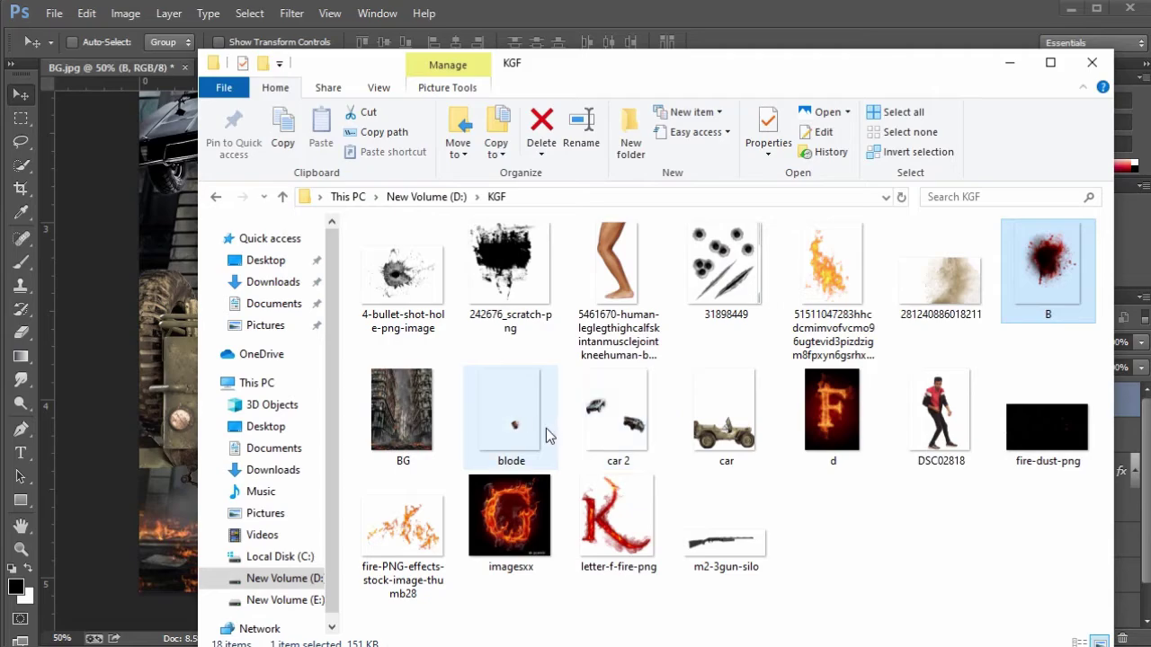
{"action": "left_click", "coordinate": [519, 411]}
{"action": "double_click", "coordinate": [495, 430]}
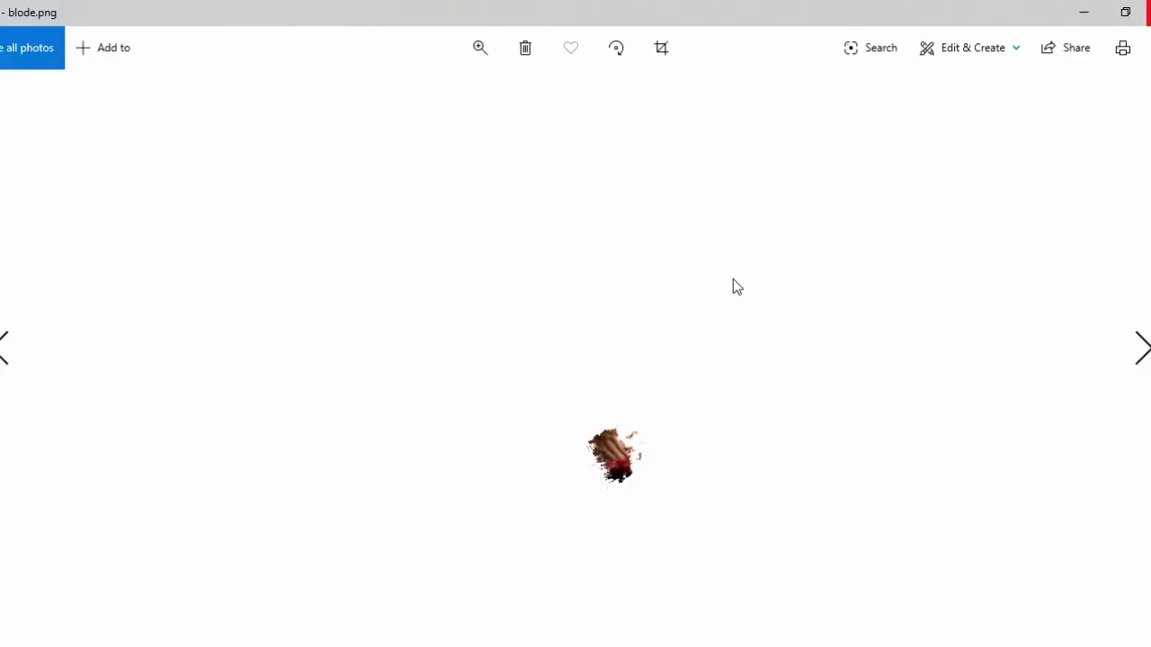
{"action": "key", "text": "alt+F4"}
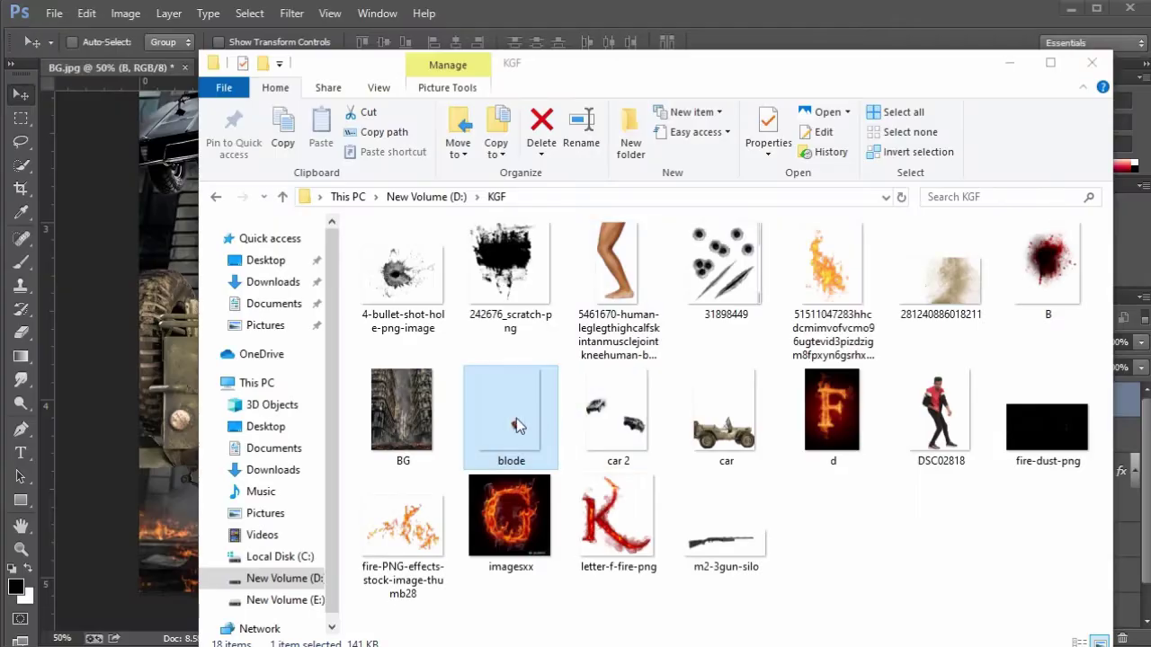
{"action": "double_click", "coordinate": [472, 431]}
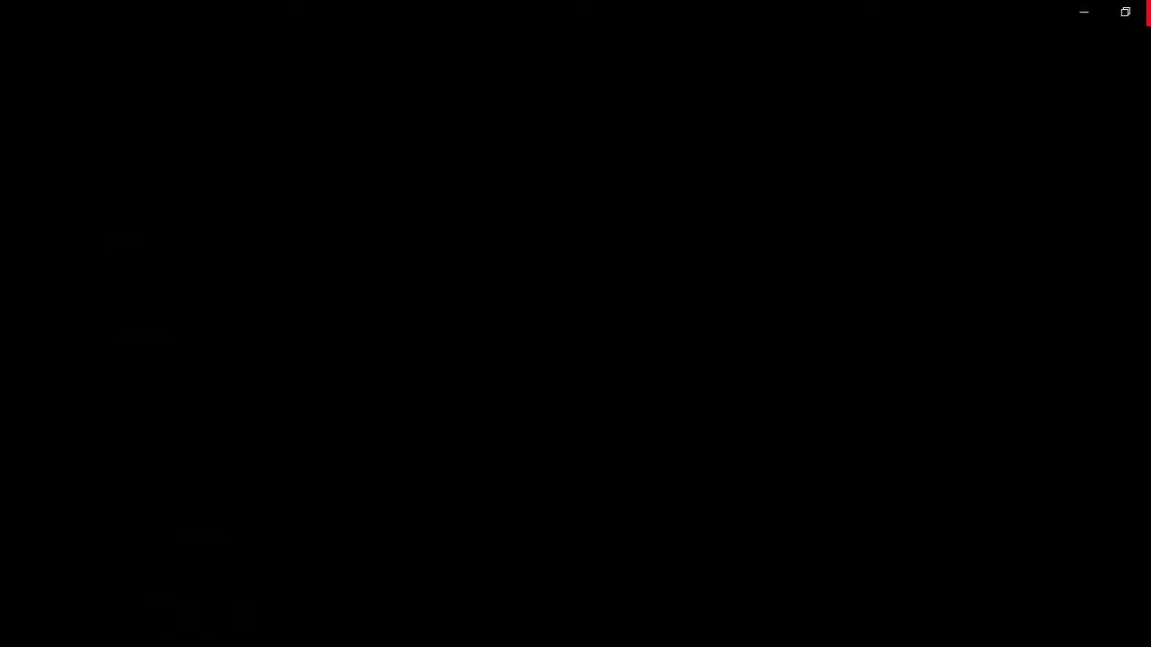
{"action": "key", "text": "alt+F4"}
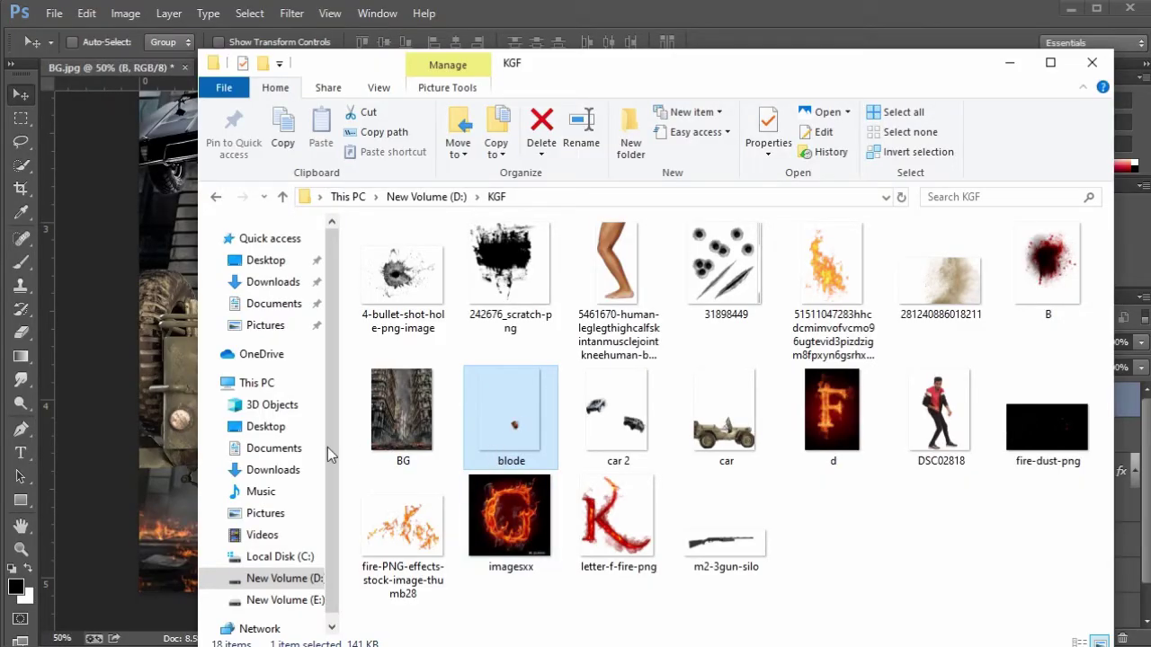
{"action": "key", "text": "Return"}
{"action": "key", "text": "alt+F4"}
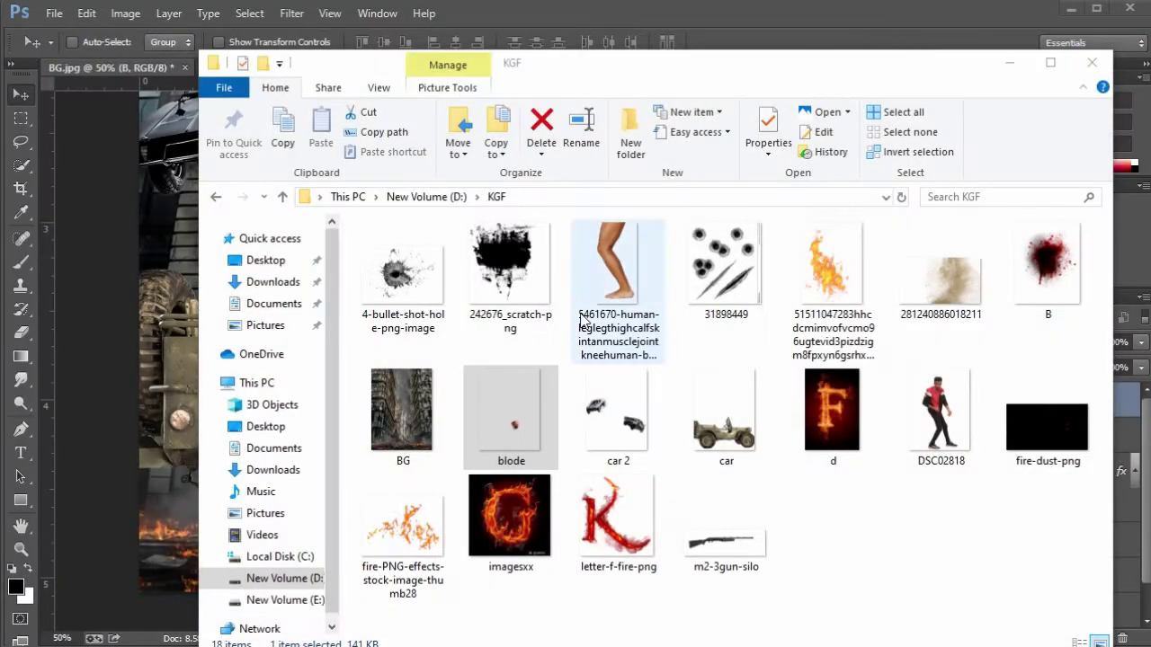
- Place the blode image from the KGF folder into the composite at 100% scale and rasterize its layer
{"action": "left_click_drag", "start_coordinate": [504, 414], "coordinate": [178, 311]}
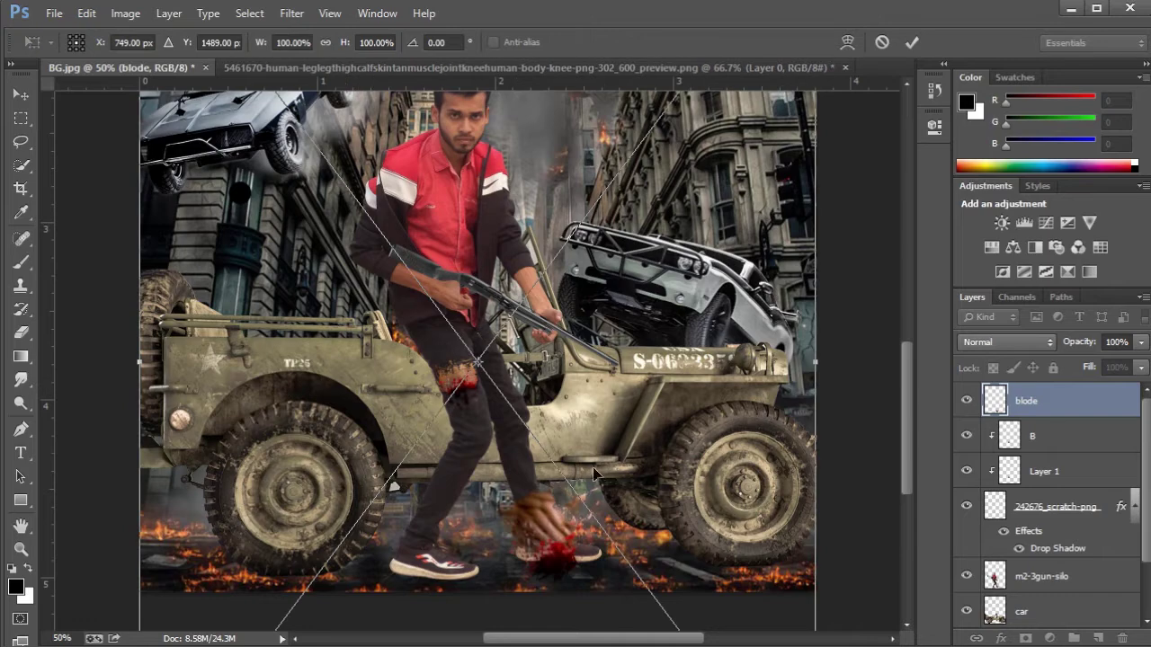
{"action": "left_click", "coordinate": [914, 42]}
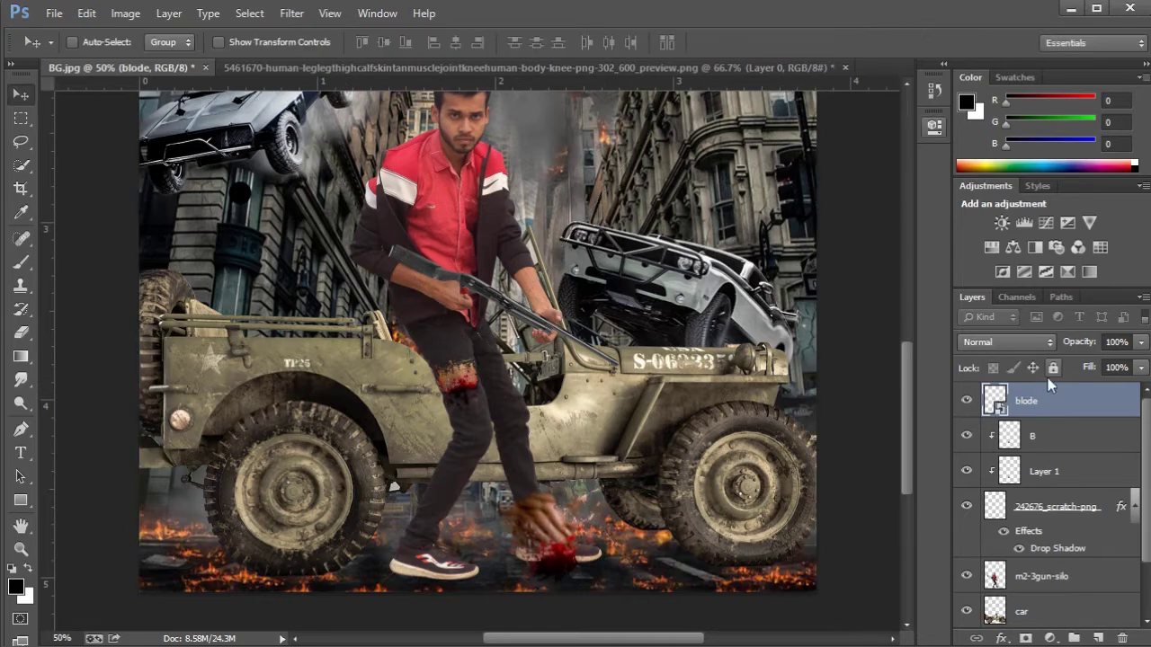
{"action": "right_click", "coordinate": [1049, 406]}
{"action": "left_click", "coordinate": [914, 274]}
- Move the blode wound from the rear foot to the man's torso and scale it to 28.12% width and 28.11% height
{"action": "scroll", "coordinate": [876, 335], "scroll_direction": "up", "scroll_amount": 5}
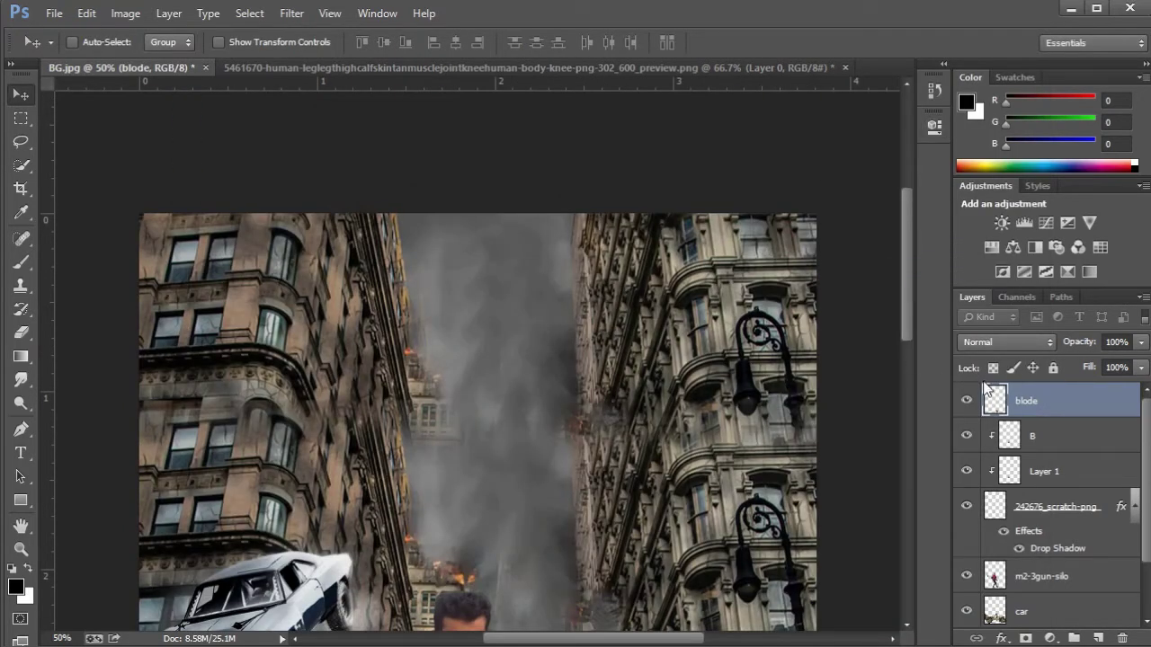
{"action": "right_click", "coordinate": [562, 408]}
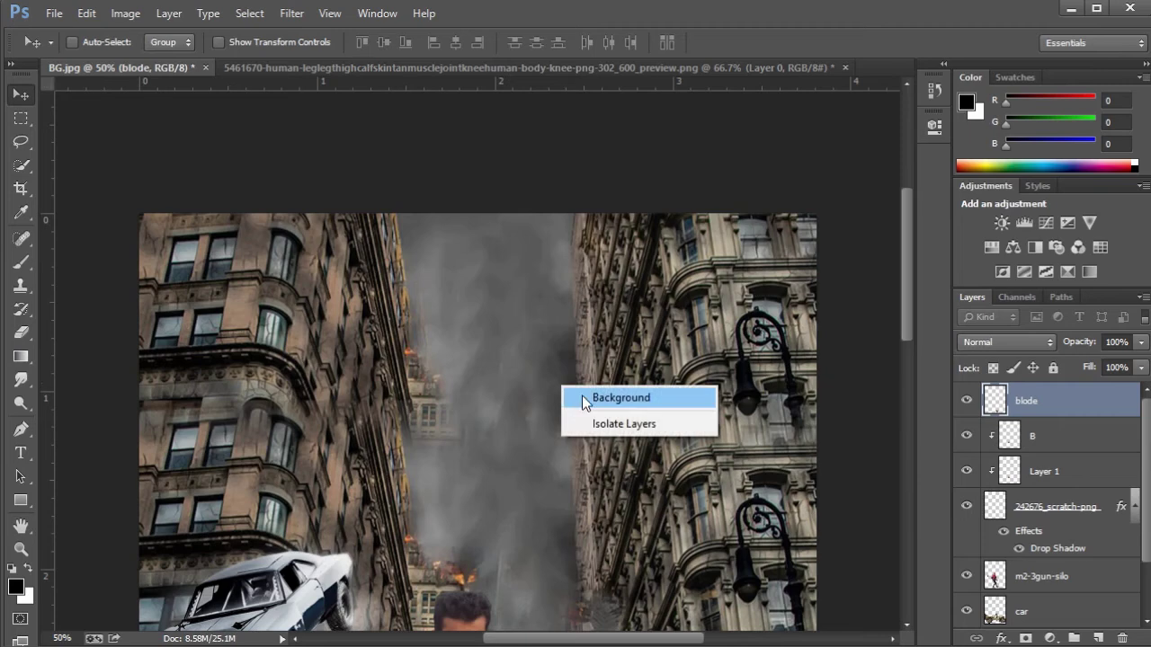
{"action": "left_click", "coordinate": [12, 552]}
{"action": "left_click", "coordinate": [20, 548]}
{"action": "right_click", "coordinate": [362, 404]}
{"action": "left_click", "coordinate": [376, 417]}
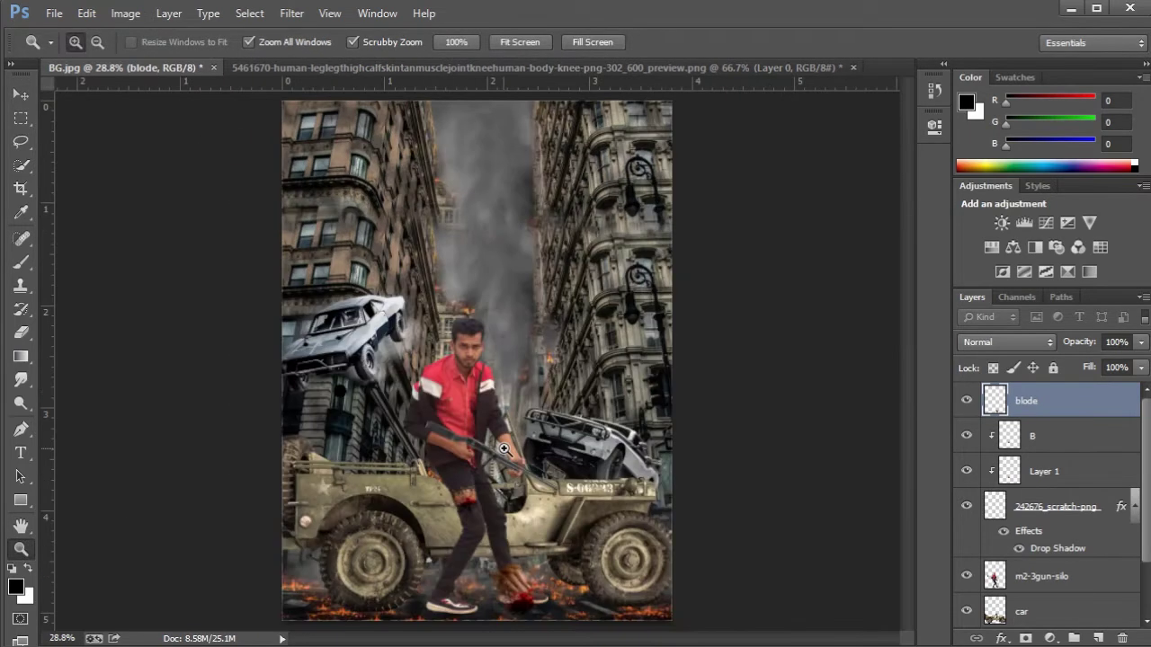
{"action": "left_click", "coordinate": [504, 449]}
{"action": "left_click", "coordinate": [496, 510]}
{"action": "key", "text": "v"}
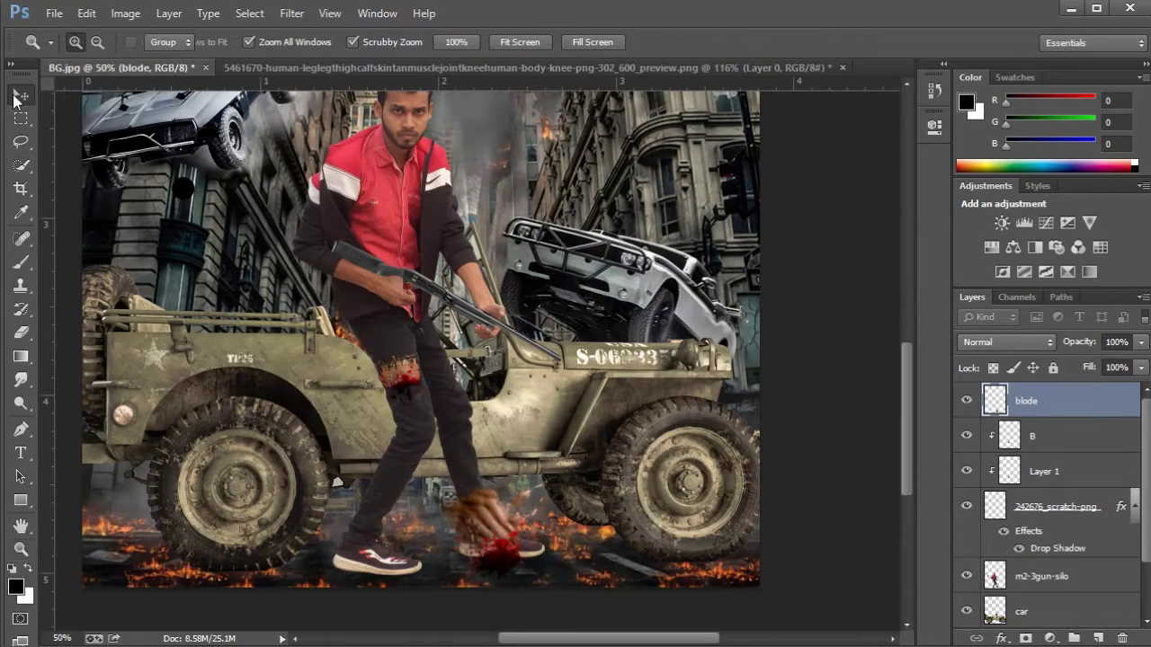
{"action": "left_click_drag", "start_coordinate": [490, 517], "coordinate": [387, 235]}
{"action": "key", "text": "ctrl+t"}
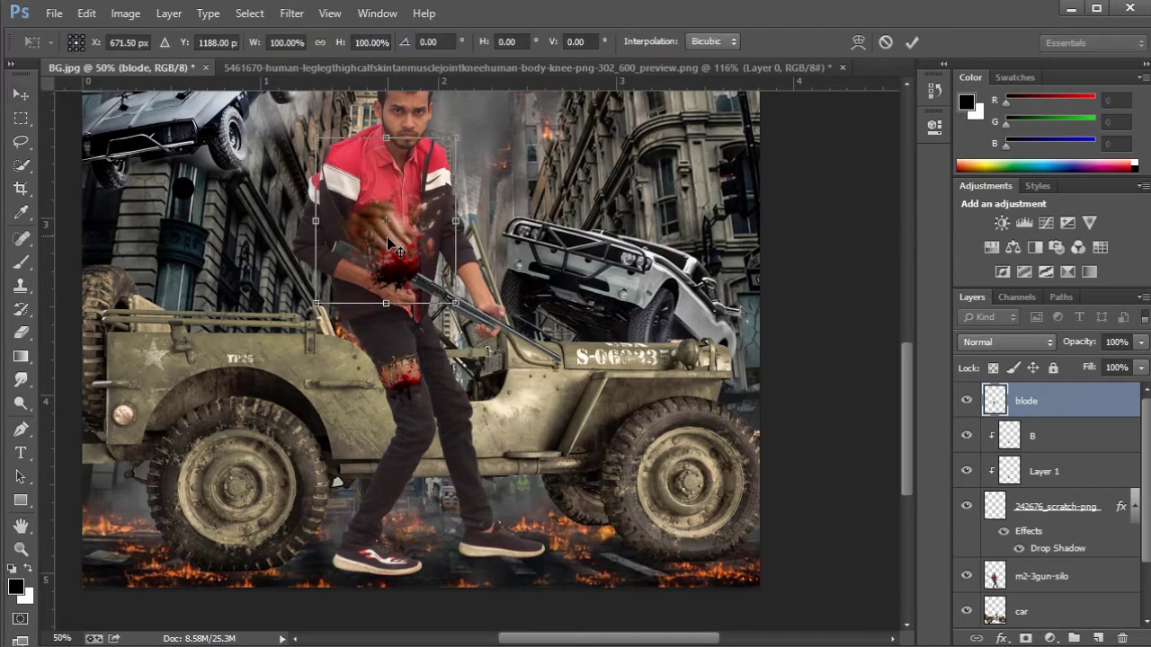
{"action": "left_click_drag", "start_coordinate": [338, 147], "coordinate": [436, 266]}
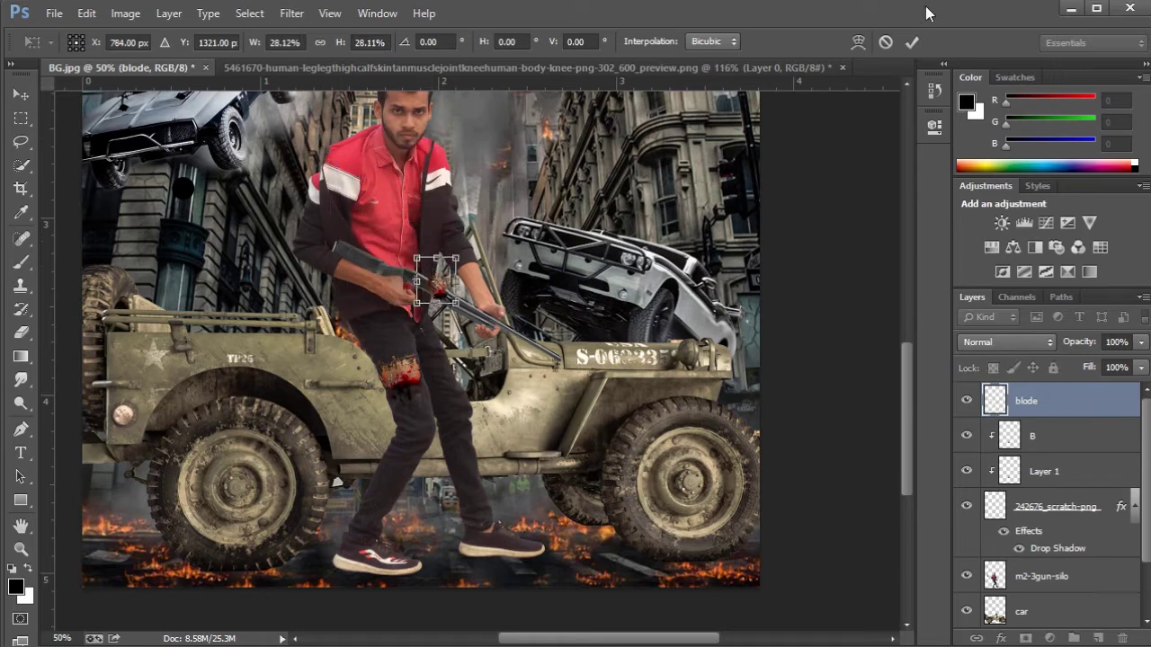
{"action": "left_click", "coordinate": [912, 42]}
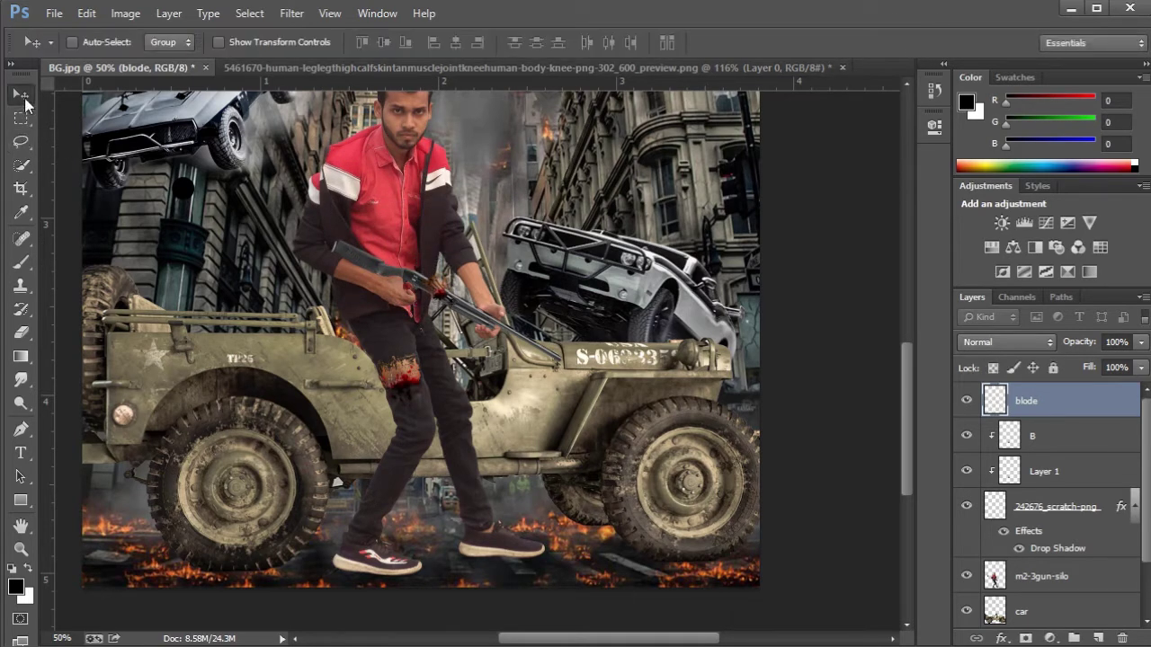
- Move the small wound onto the red shirt above the shotgun stock and enlarge it to 126.14% width and 126.21% height
{"action": "left_click_drag", "start_coordinate": [456, 307], "coordinate": [401, 260]}
{"action": "key", "text": "ctrl+t"}
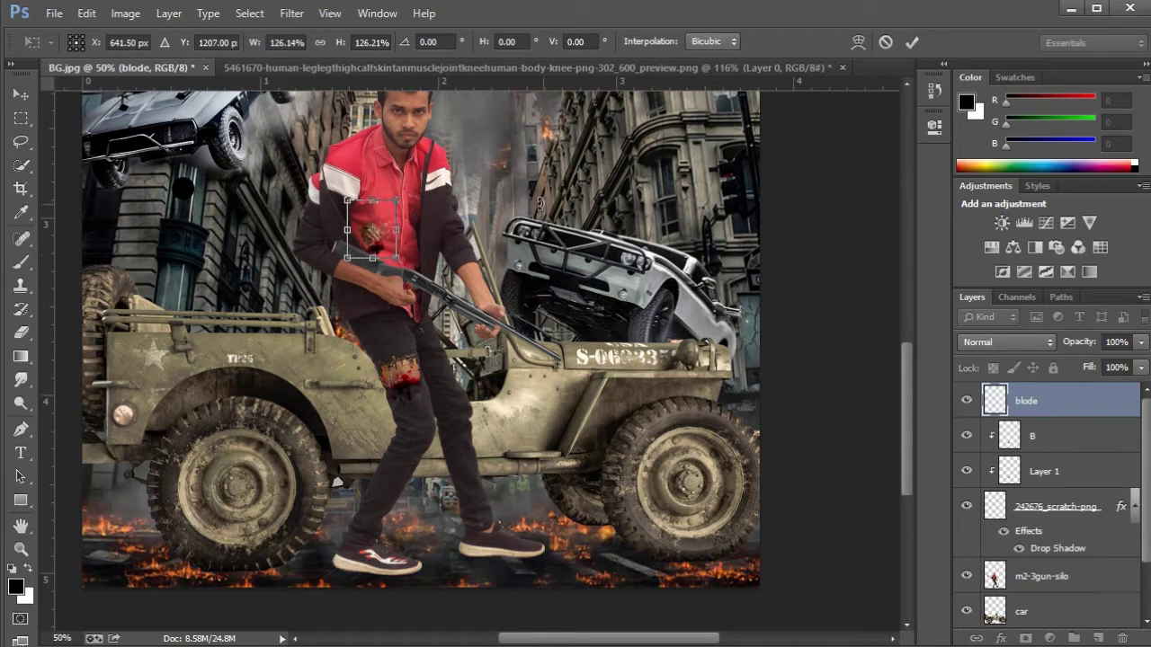
{"action": "left_click", "coordinate": [914, 43]}
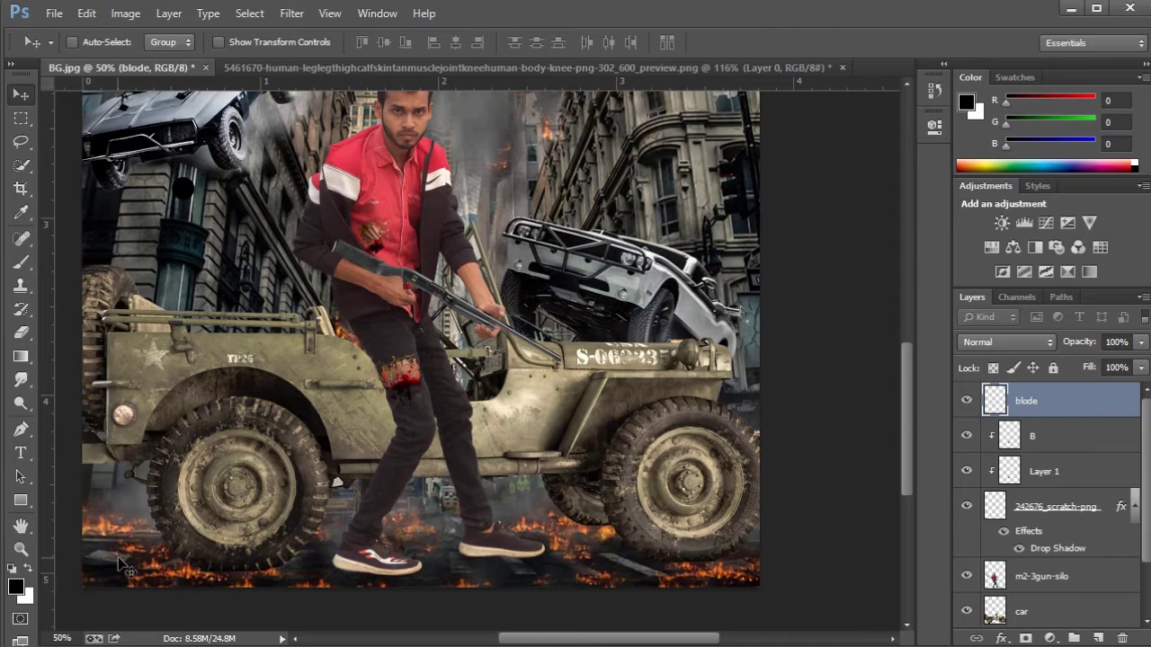
- Merge the blode, B, Layer 1, 242676_scratch-png and m2-3gun-silo layers into one layer
{"action": "key", "text": "ctrl+minus"}
{"action": "scroll", "coordinate": [661, 450], "scroll_direction": "down", "scroll_amount": 3}
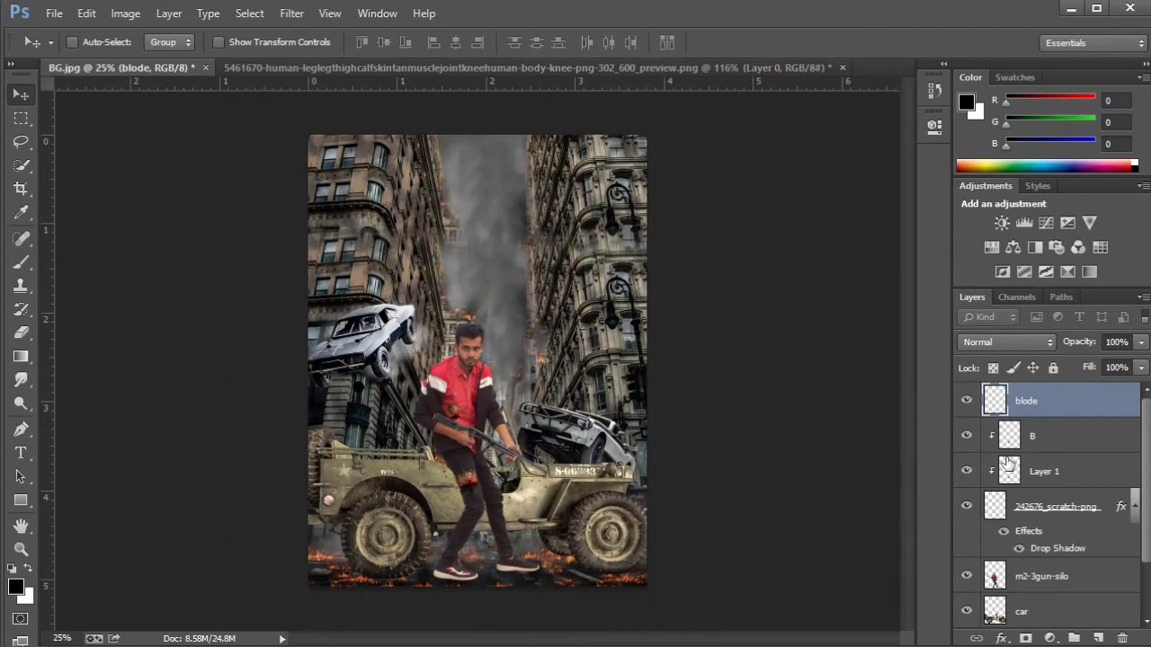
{"action": "double_click", "coordinate": [1030, 578]}
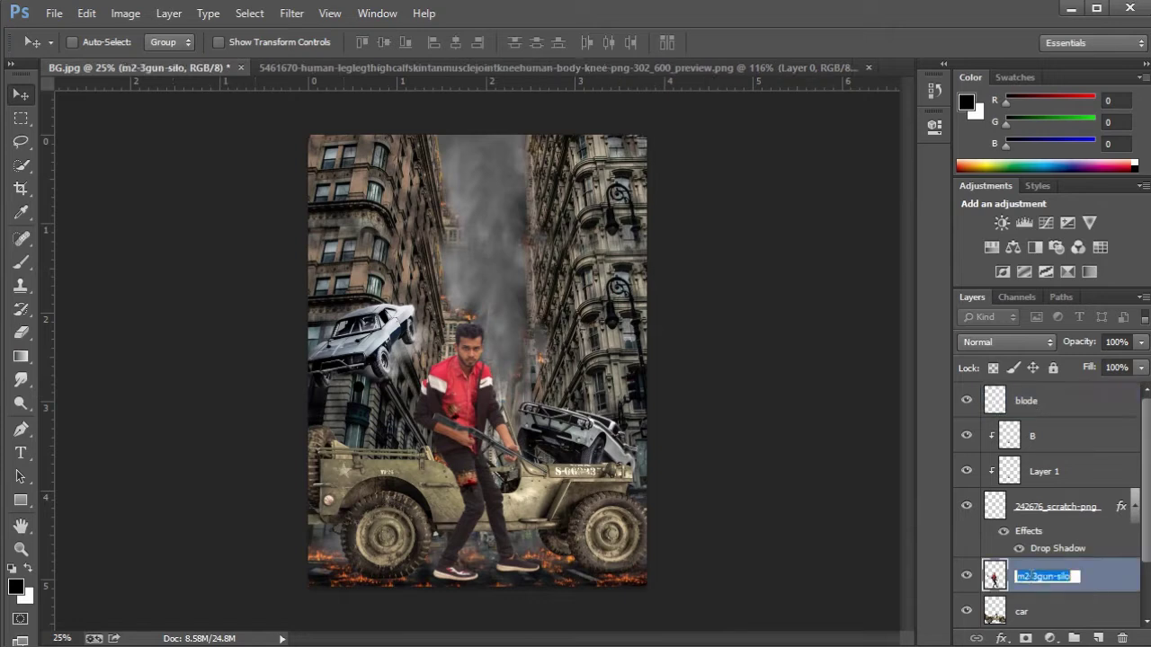
{"action": "left_click", "coordinate": [1106, 576]}
{"action": "left_click", "coordinate": [1054, 406], "text": "shift"}
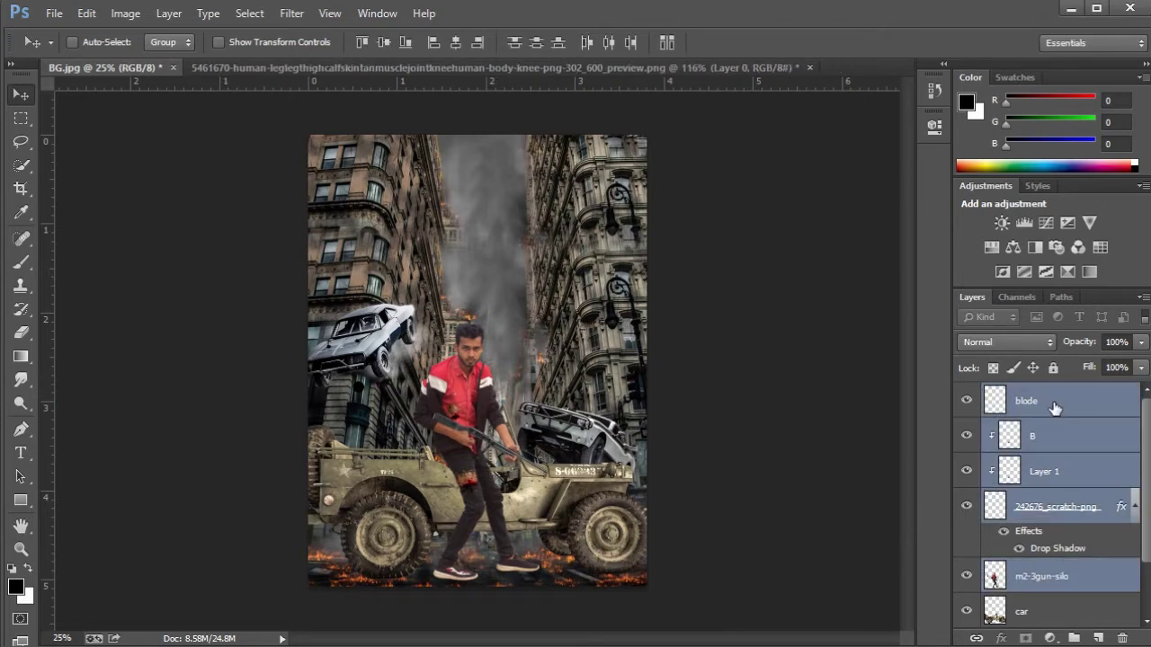
{"action": "key", "text": "ctrl+e"}
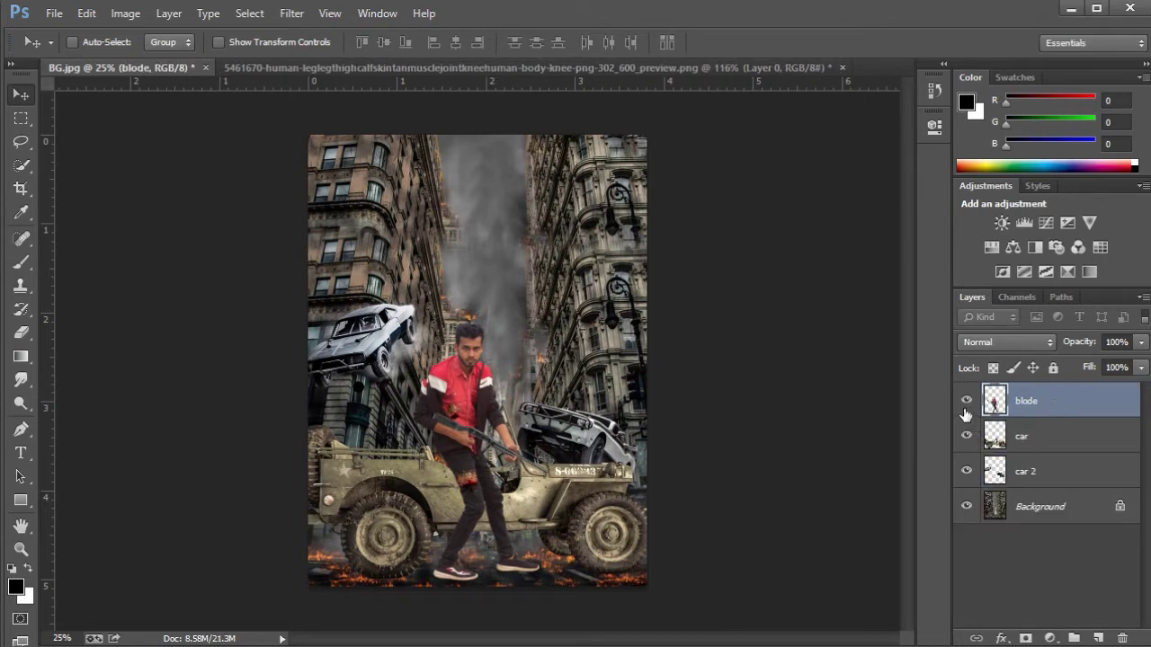
- Hide and show the merged blode layer to check the stray black spot on the building below the flying car
{"action": "left_click", "coordinate": [967, 402]}
{"action": "left_click", "coordinate": [967, 402]}
{"action": "left_click", "coordinate": [20, 549]}
{"action": "left_click", "coordinate": [327, 416]}
{"action": "left_click", "coordinate": [518, 349]}
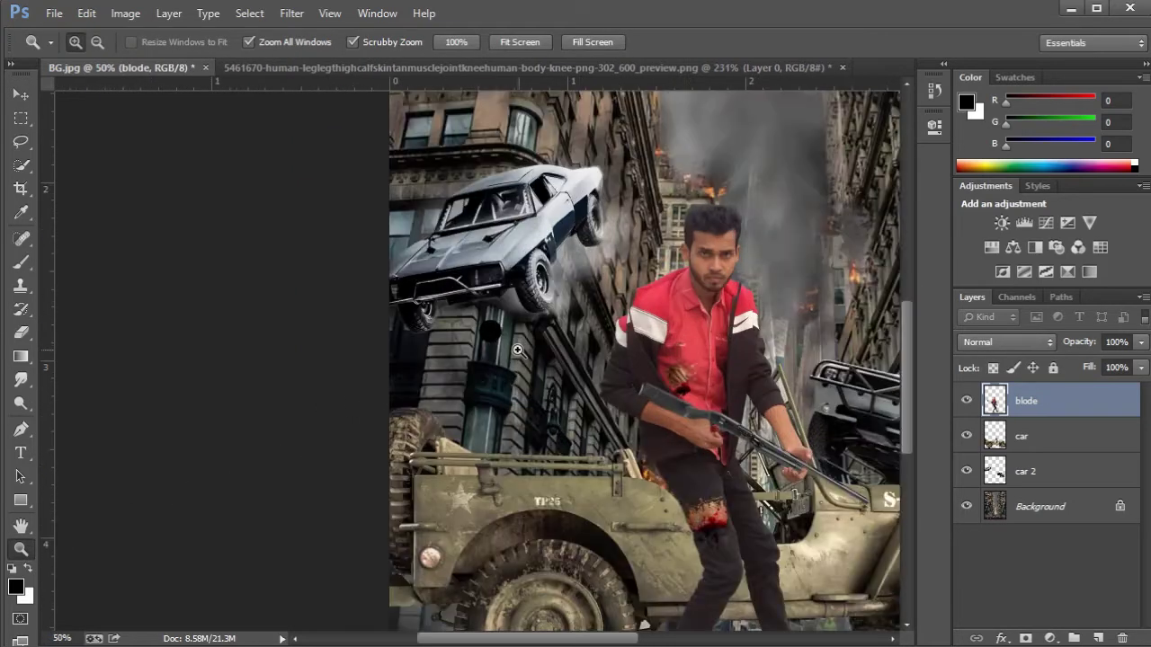
{"action": "left_click", "coordinate": [518, 349]}
{"action": "left_click", "coordinate": [967, 402]}
{"action": "left_click", "coordinate": [967, 402]}
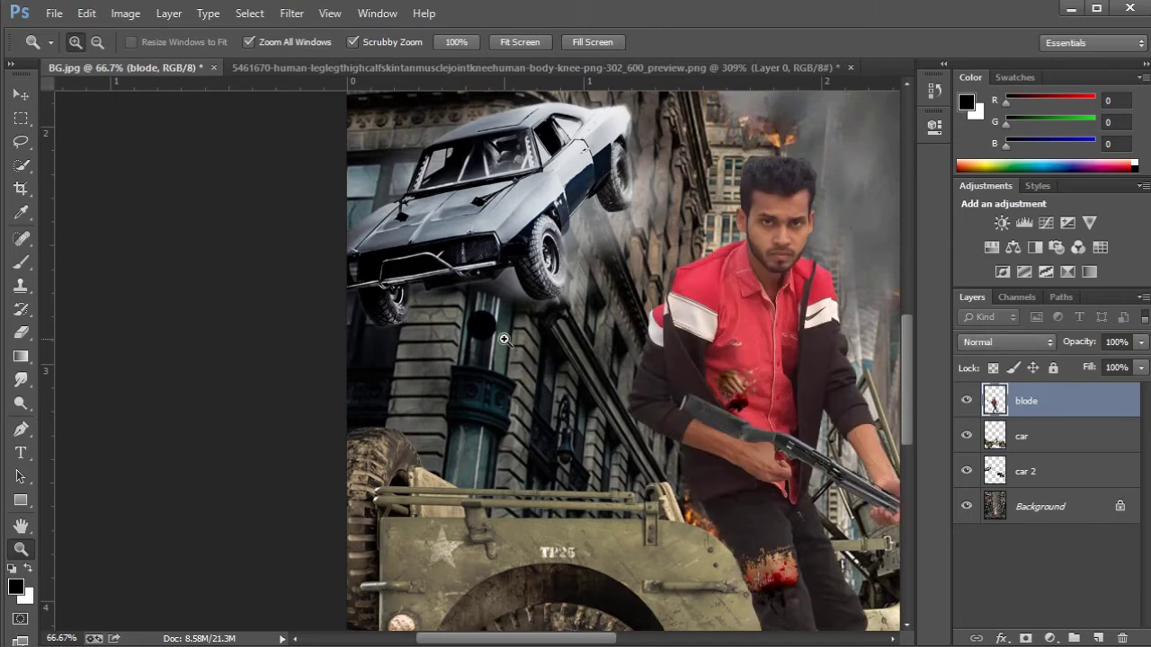
- Erase the stray black spot below the flying car from the blode layer with a size 90 eraser
{"action": "left_click", "coordinate": [21, 331]}
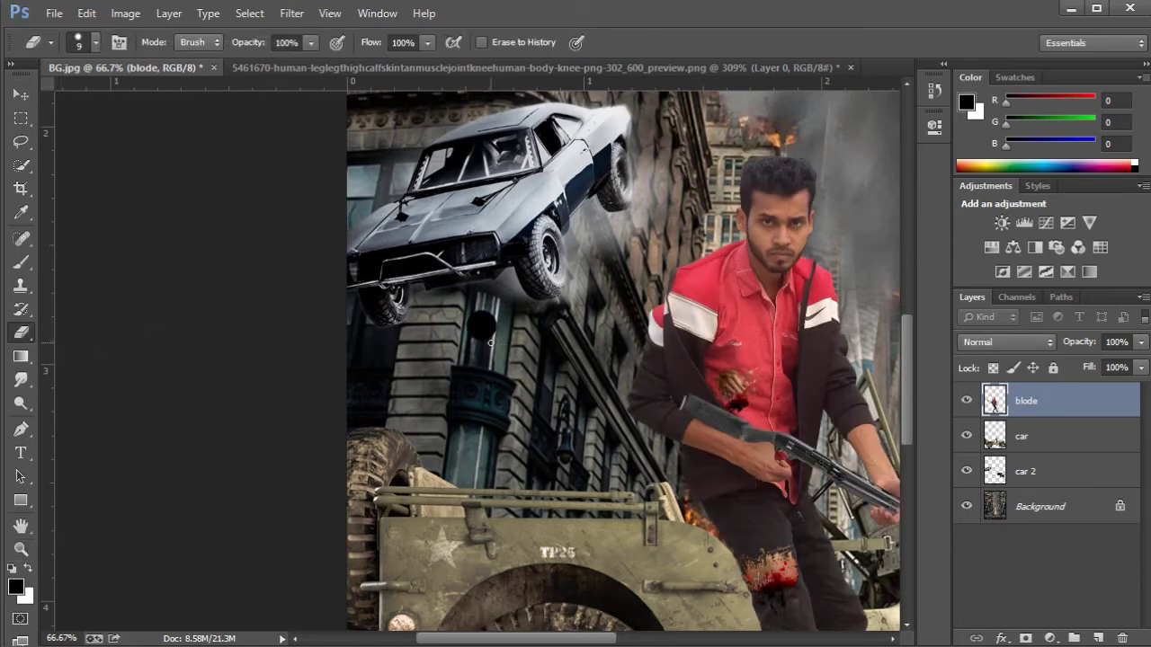
{"action": "key", "text": "bracketright"}
{"action": "key", "text": "bracketright"}
{"action": "key", "text": "bracketright"}
{"action": "key", "text": "bracketright"}
{"action": "key", "text": "bracketright"}
{"action": "key", "text": "bracketright"}
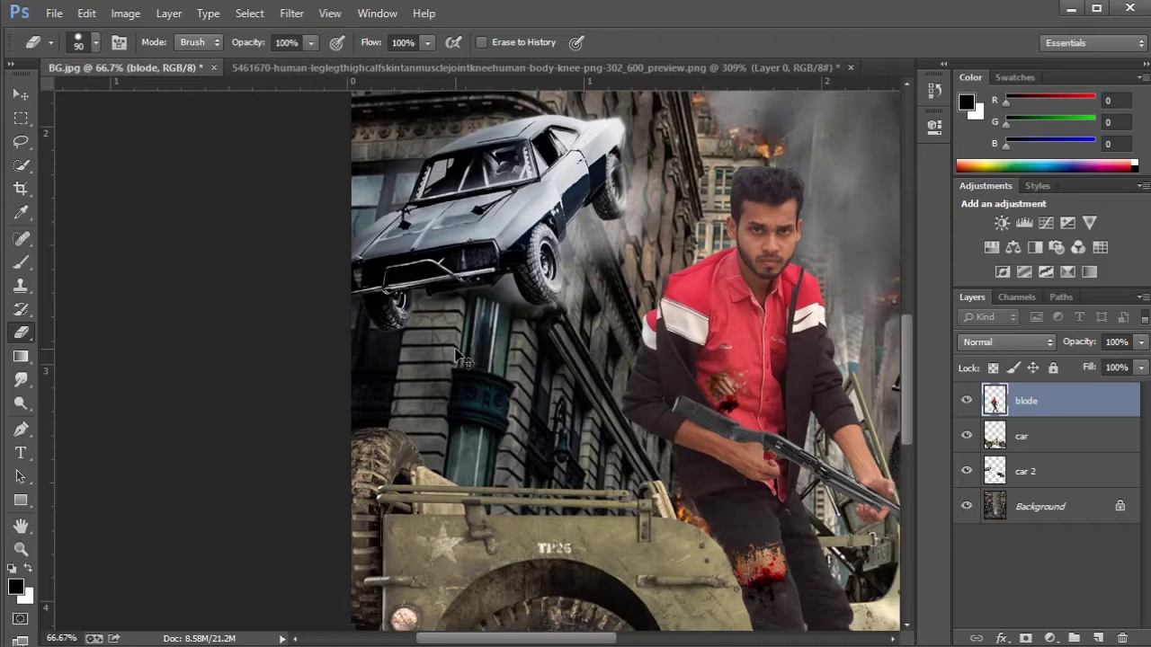
{"action": "key", "text": "ctrl+minus"}
{"action": "key", "text": "ctrl+minus"}
{"action": "key", "text": "ctrl+minus"}
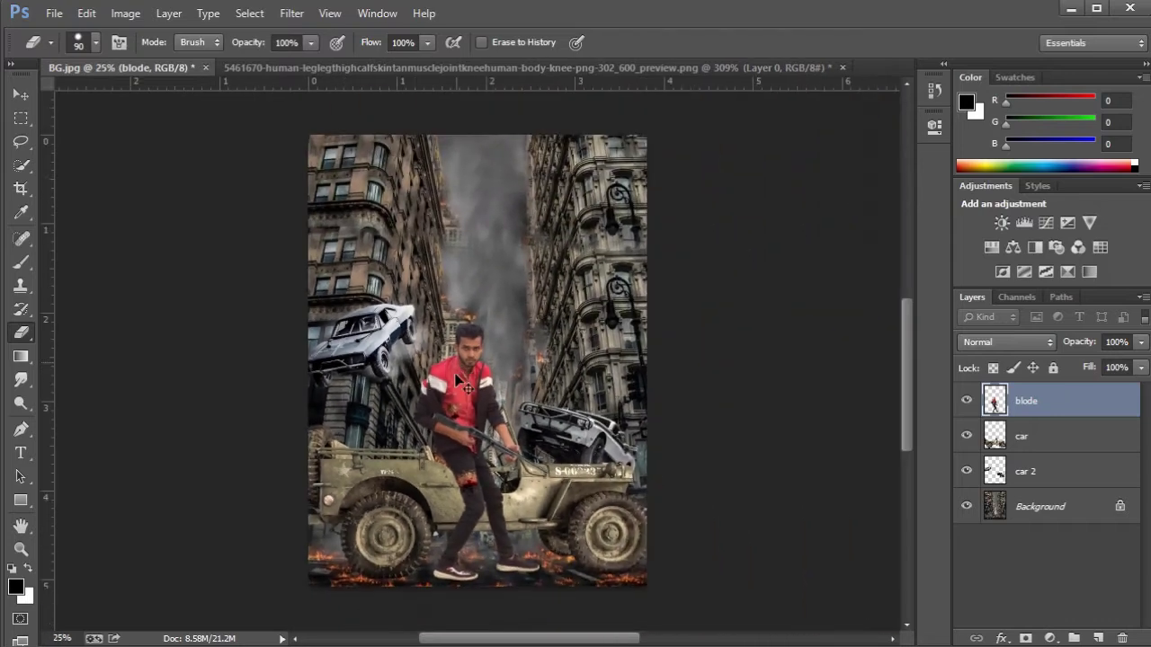
- Place the 4-bullet-shot-hole-png-image file from the KGF folder and scale it down onto the tilted car behind the jeep's hood
{"action": "key", "text": "alt+Tab"}
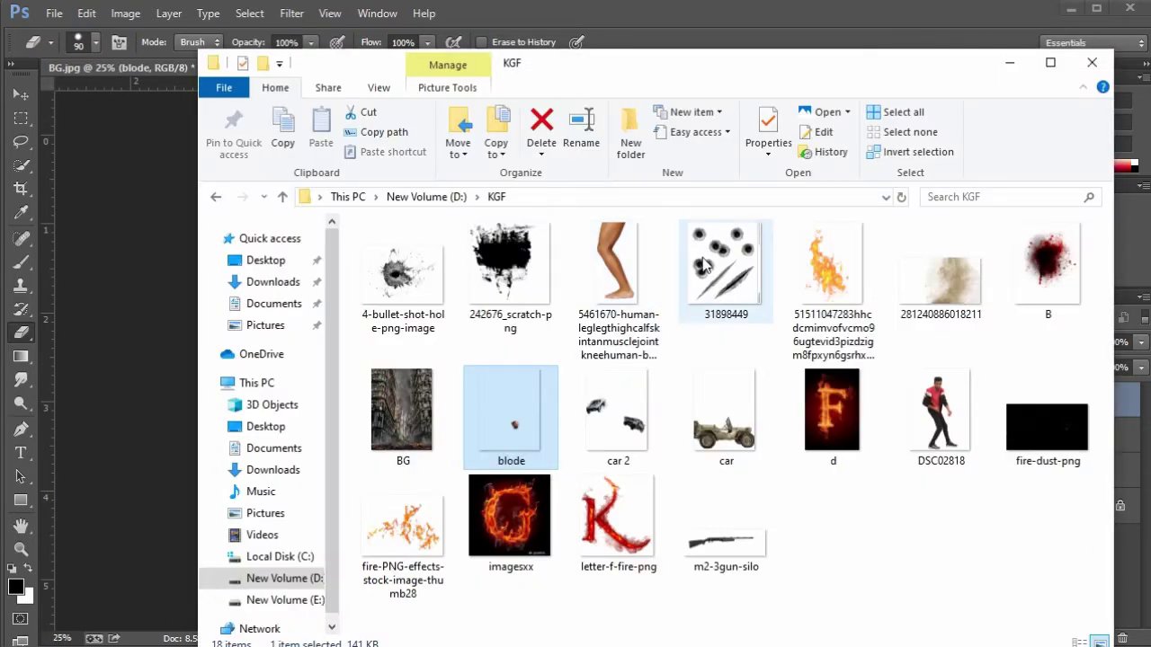
{"action": "left_click", "coordinate": [423, 287]}
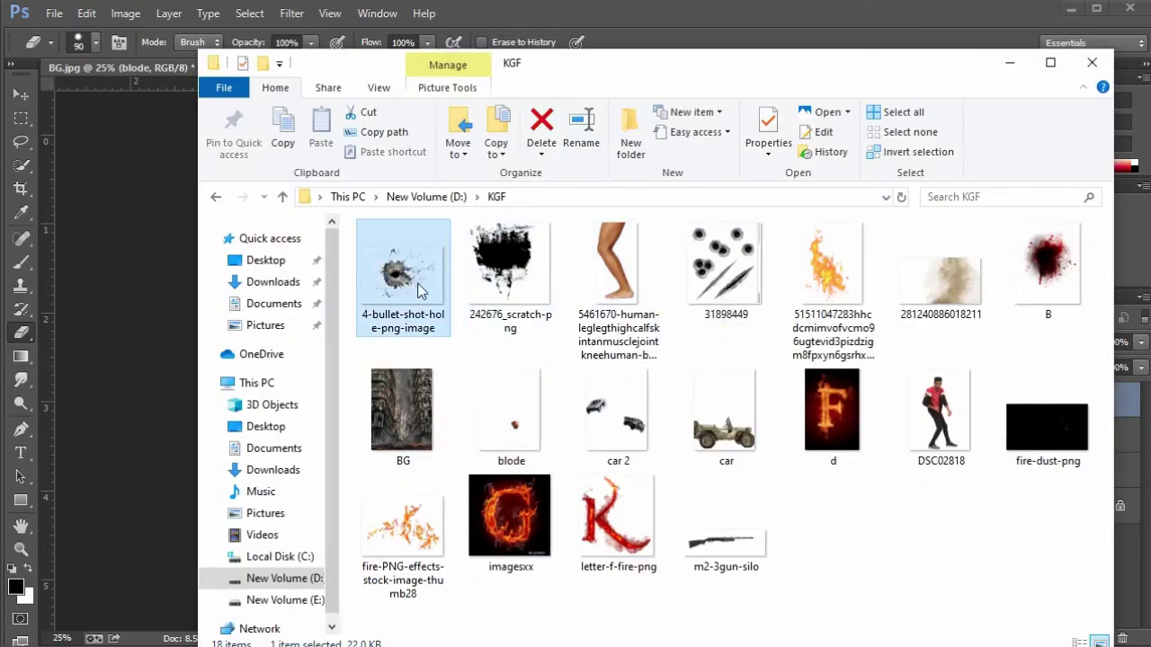
{"action": "left_click_drag", "start_coordinate": [400, 292], "coordinate": [373, 302]}
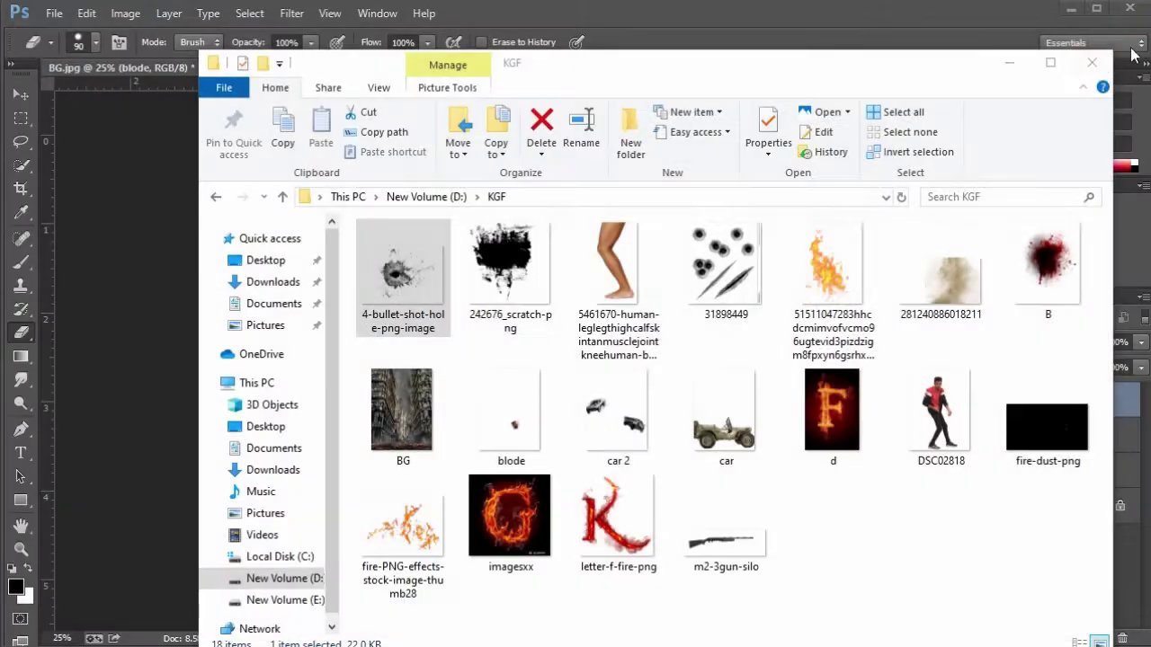
{"action": "left_click_drag", "start_coordinate": [423, 279], "coordinate": [162, 211]}
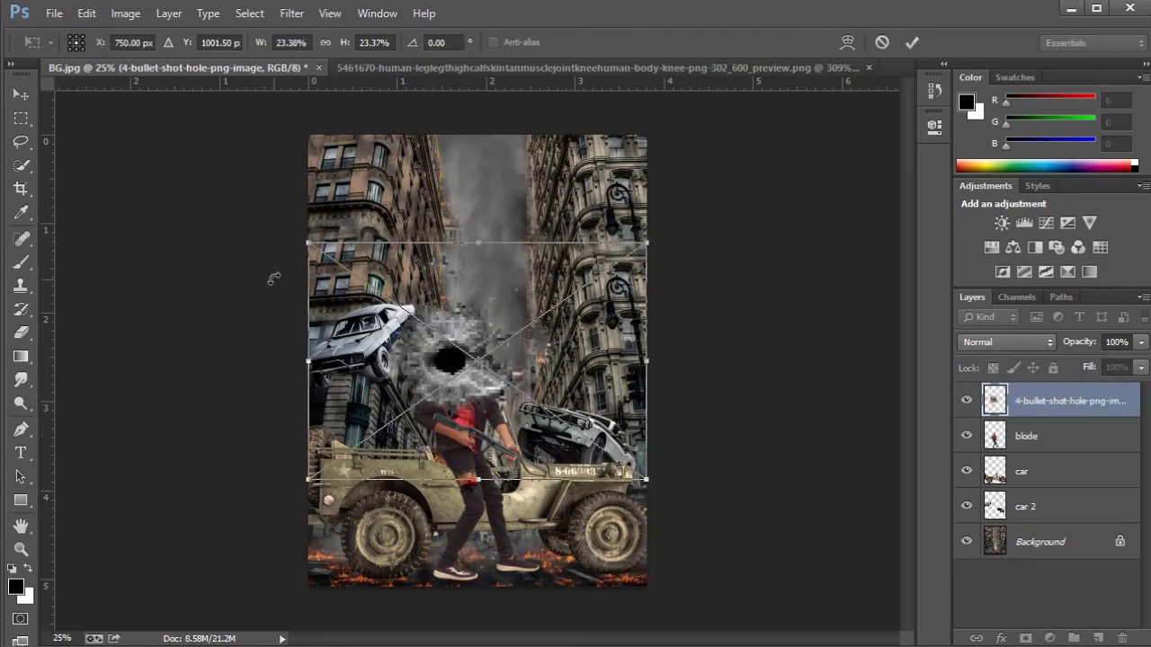
{"action": "left_click_drag", "start_coordinate": [310, 242], "coordinate": [550, 414]}
{"action": "key", "text": "Return"}
{"action": "key", "text": "e"}
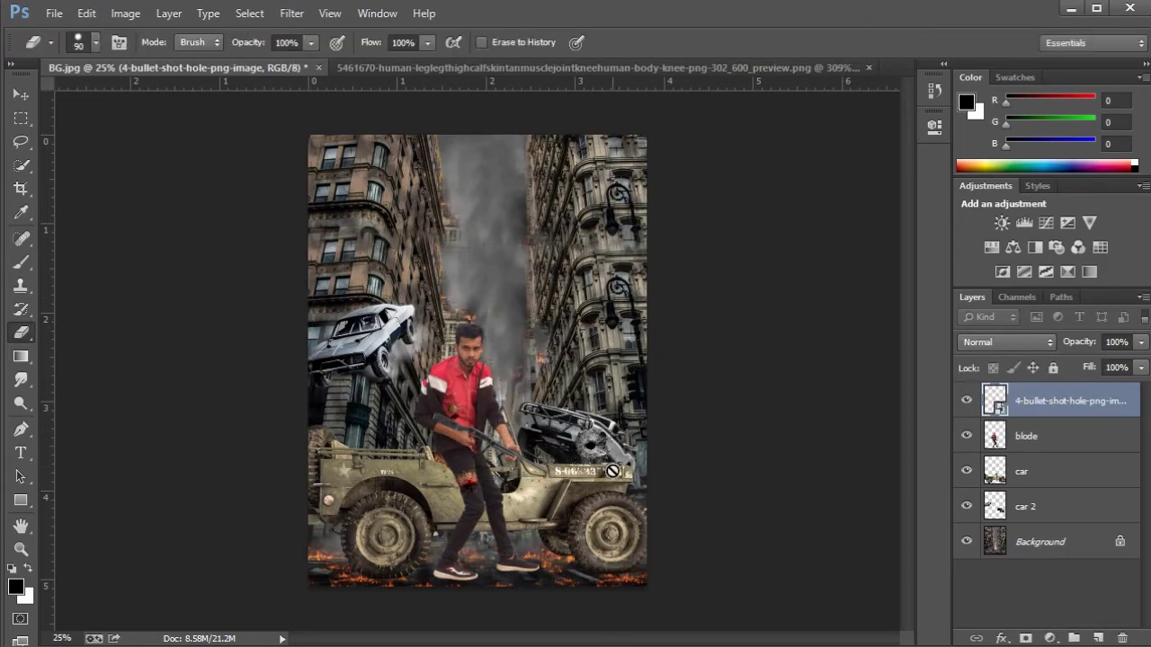
{"action": "key", "text": "ctrl+plus"}
{"action": "key", "text": "ctrl+plus"}
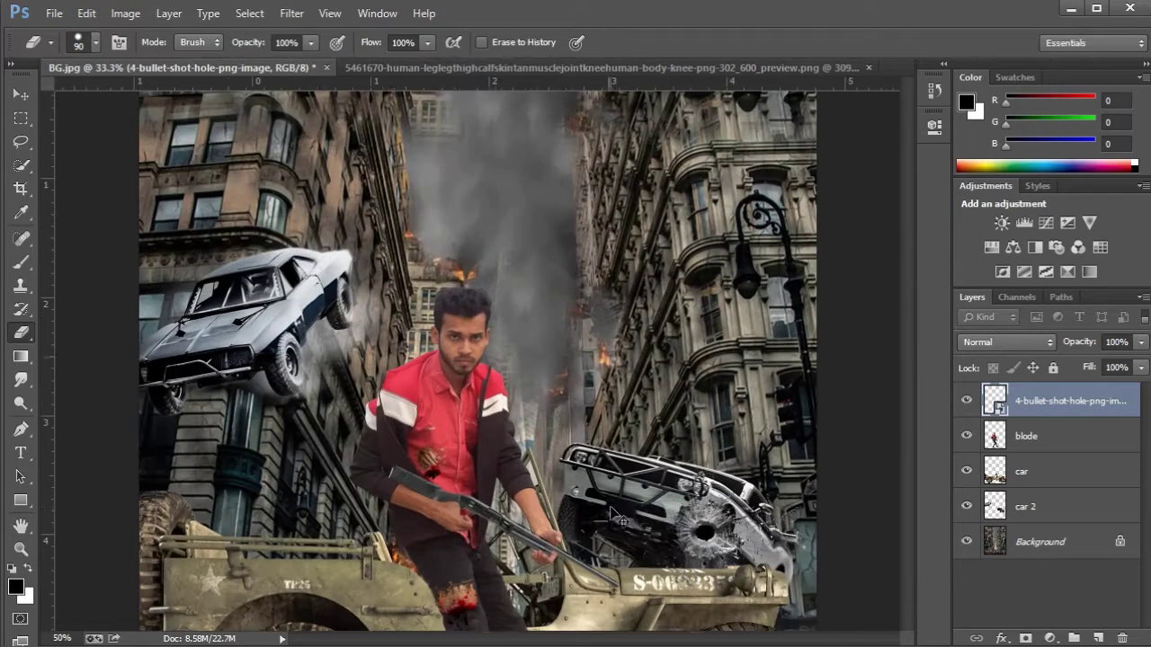
{"action": "left_click_drag", "start_coordinate": [589, 420], "coordinate": [515, 306]}
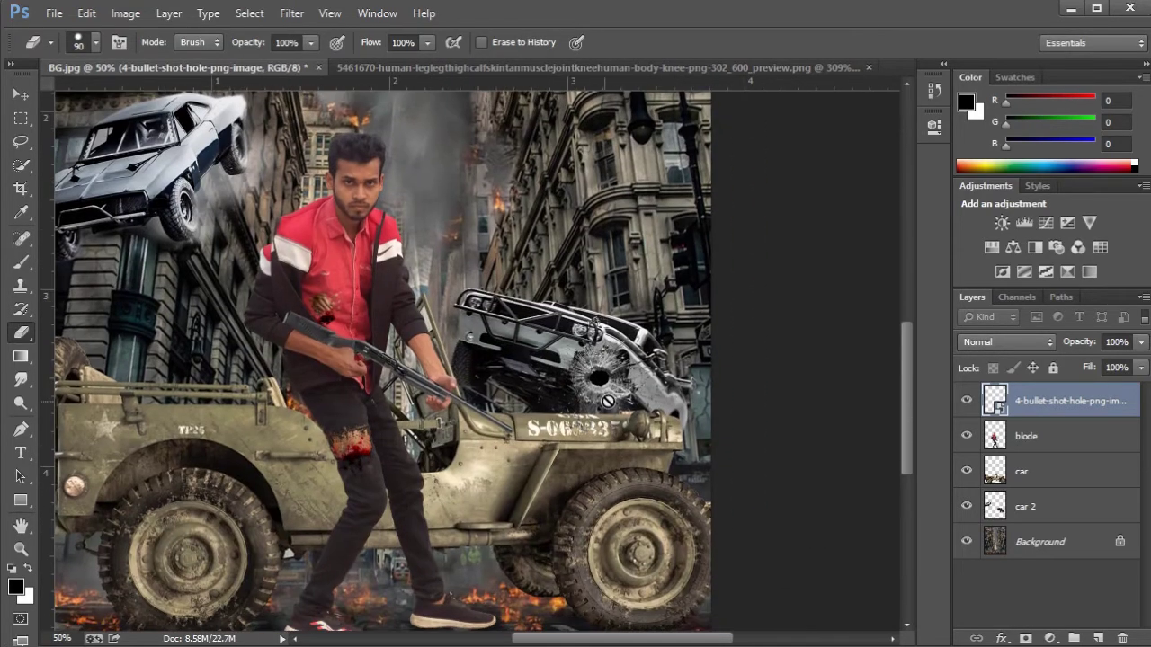
- Move the bullet hole from the tilted car onto the jeep's side beside the man's leg and scale it to about 3.2%
{"action": "left_click", "coordinate": [25, 92]}
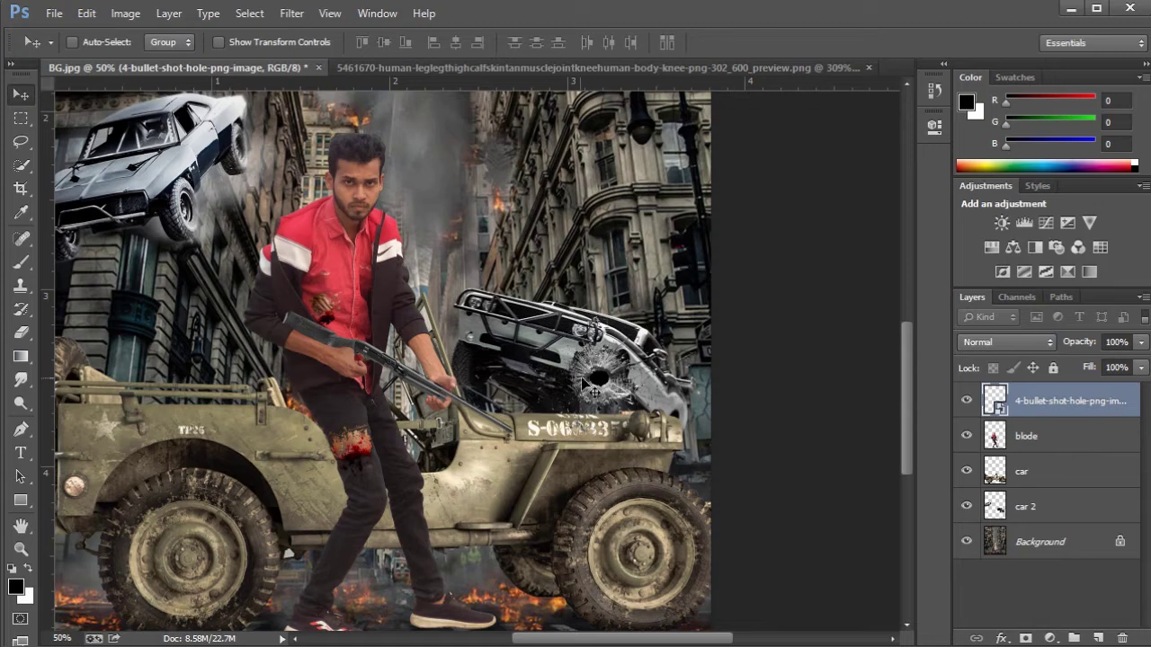
{"action": "left_click_drag", "start_coordinate": [582, 383], "coordinate": [477, 493]}
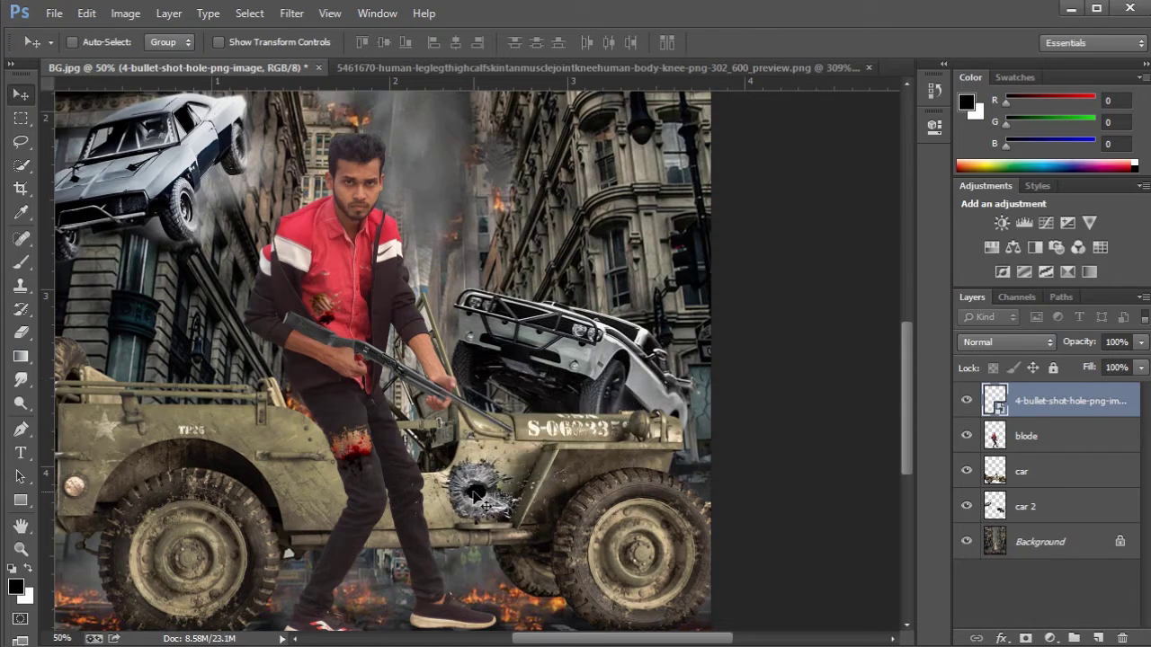
{"action": "key", "text": "ctrl+t"}
{"action": "left_click_drag", "start_coordinate": [589, 559], "coordinate": [496, 482]}
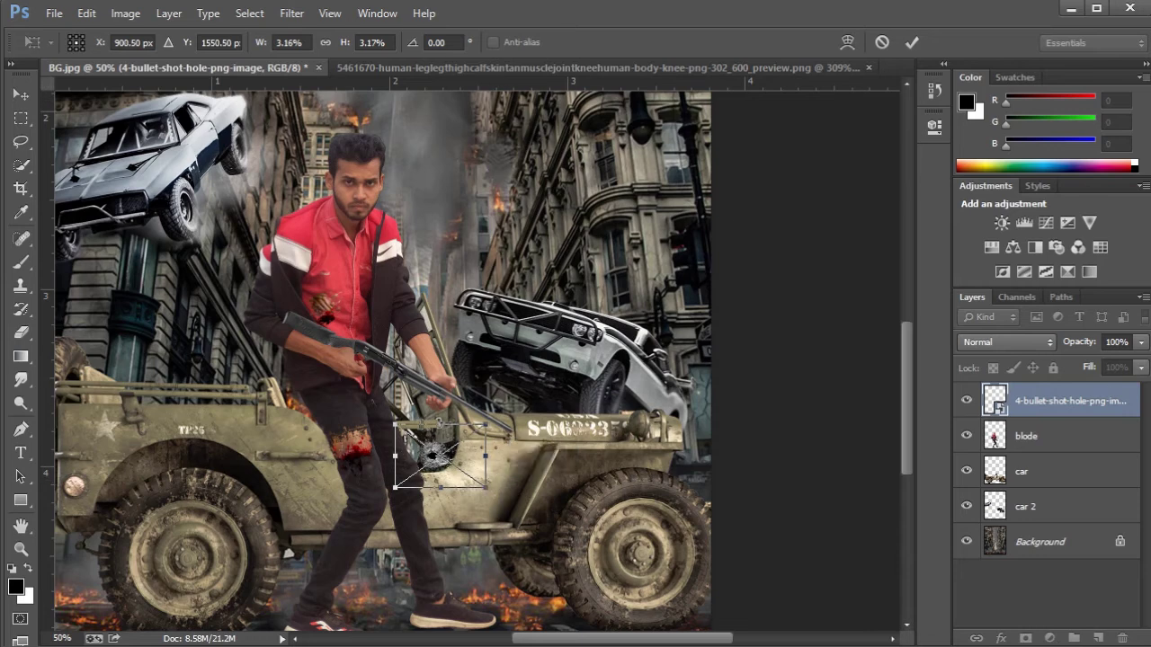
{"action": "left_click", "coordinate": [911, 43]}
- Duplicate the bullet hole onto the jeep's rear side panel behind the man and move both bullet-hole layers below the blode layer
{"action": "left_click_drag", "start_coordinate": [438, 456], "coordinate": [296, 494]}
{"action": "key", "text": "ctrl+z"}
{"action": "left_click_drag", "start_coordinate": [289, 437], "coordinate": [308, 501]}
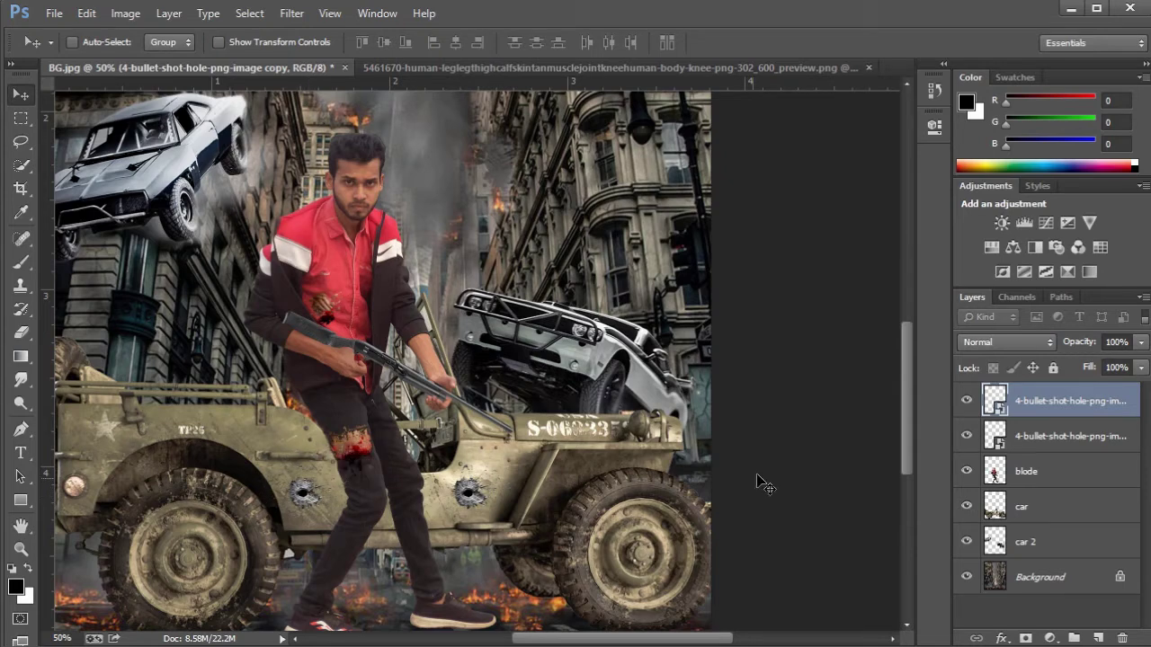
{"action": "left_click", "coordinate": [1032, 436], "text": "shift"}
{"action": "left_click_drag", "start_coordinate": [1032, 430], "coordinate": [1036, 507]}
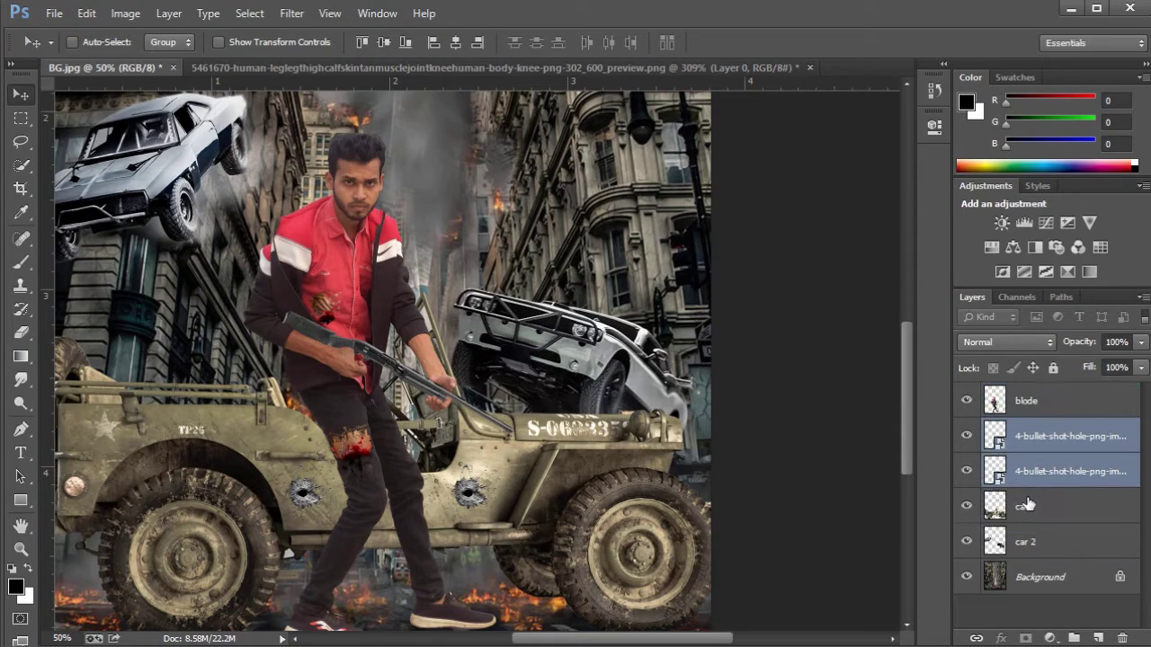
- Open the 31898449 bullet-hole image from the KGF folder as its own document and close the leg image document
{"action": "key", "text": "alt+Tab"}
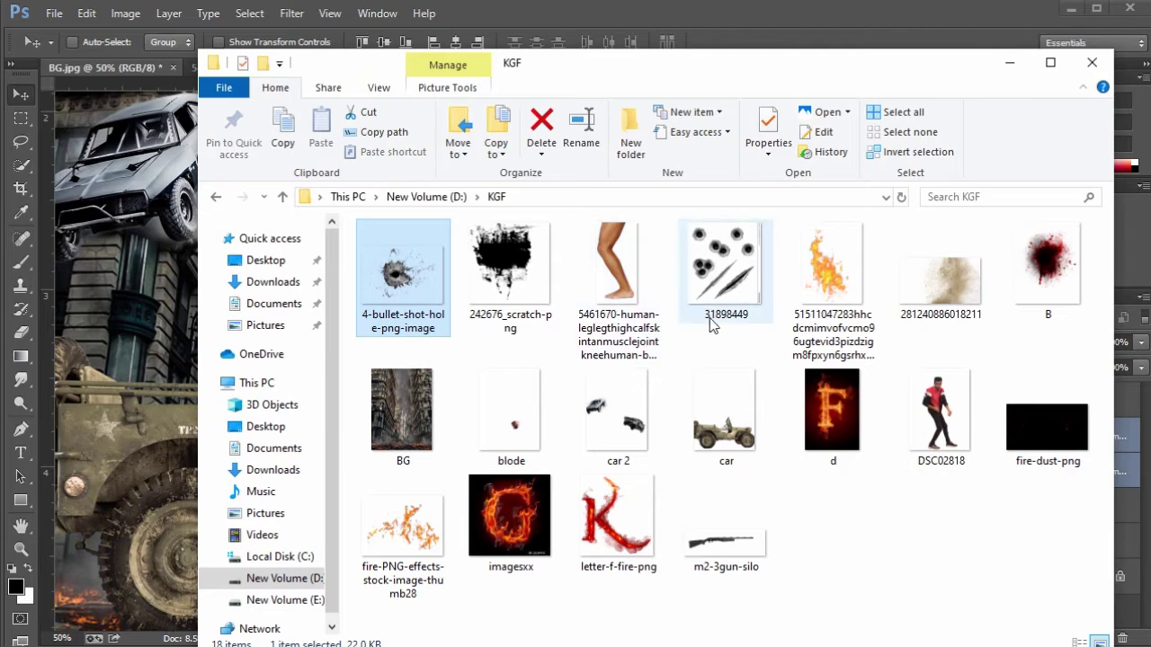
{"action": "left_click_drag", "start_coordinate": [719, 283], "coordinate": [751, 22]}
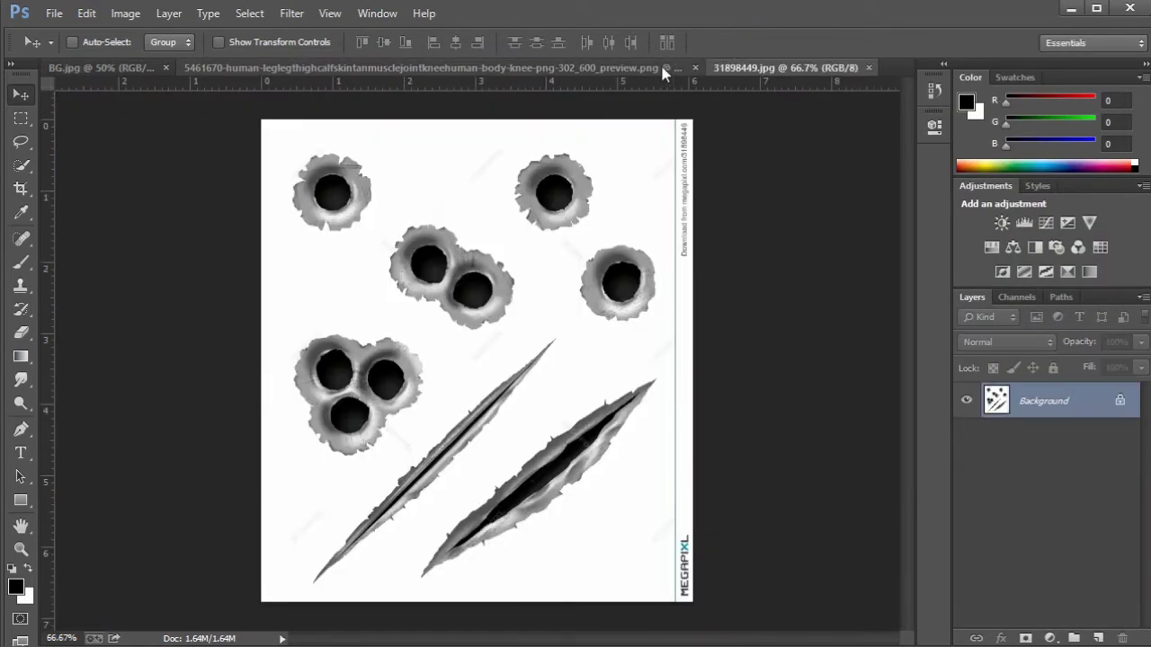
{"action": "left_click", "coordinate": [693, 65]}
{"action": "key", "text": "ctrl+w"}
{"action": "left_click", "coordinate": [617, 260]}
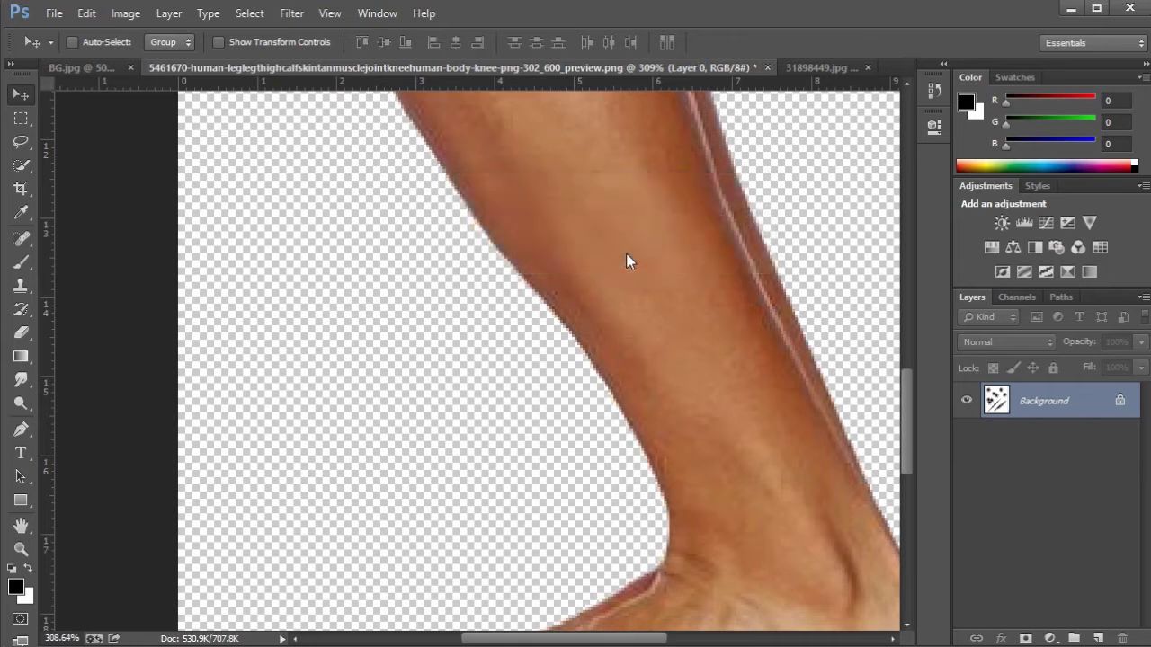
- Erase the bullet-hole sheet's white background with the Magic Eraser and move the lassoed top-left hole onto the jeep in BG.jpg
{"action": "left_click_drag", "start_coordinate": [21, 332], "coordinate": [77, 367]}
{"action": "left_click", "coordinate": [429, 163]}
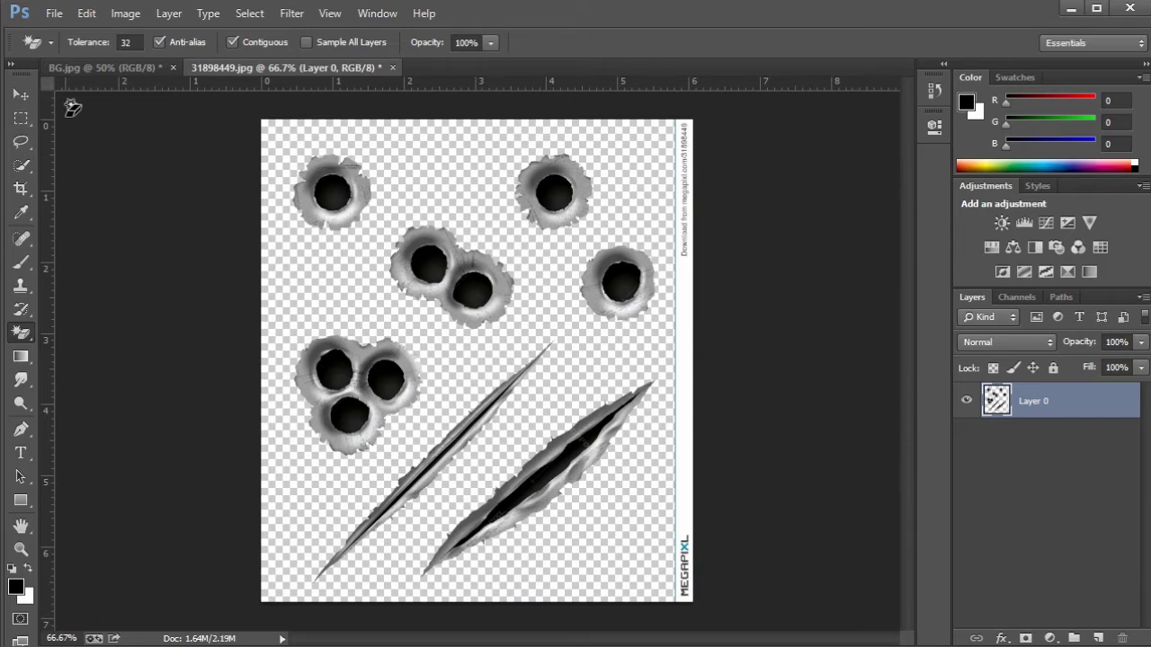
{"action": "left_click", "coordinate": [22, 146]}
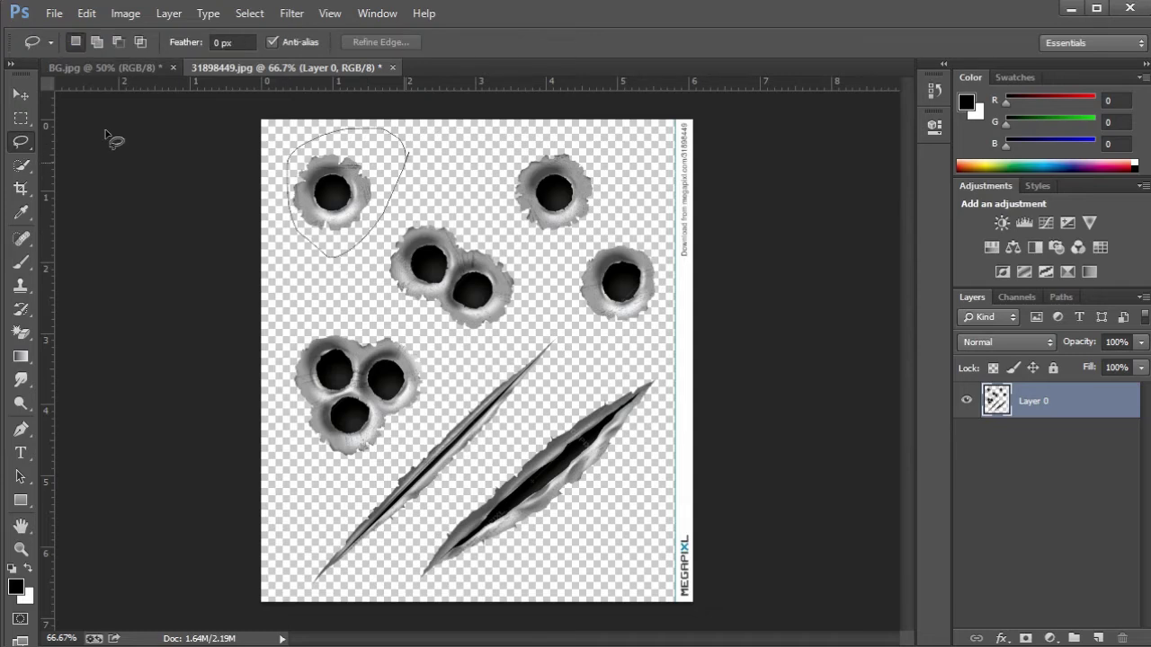
{"action": "key", "text": "v"}
{"action": "left_click_drag", "start_coordinate": [366, 237], "coordinate": [254, 186]}
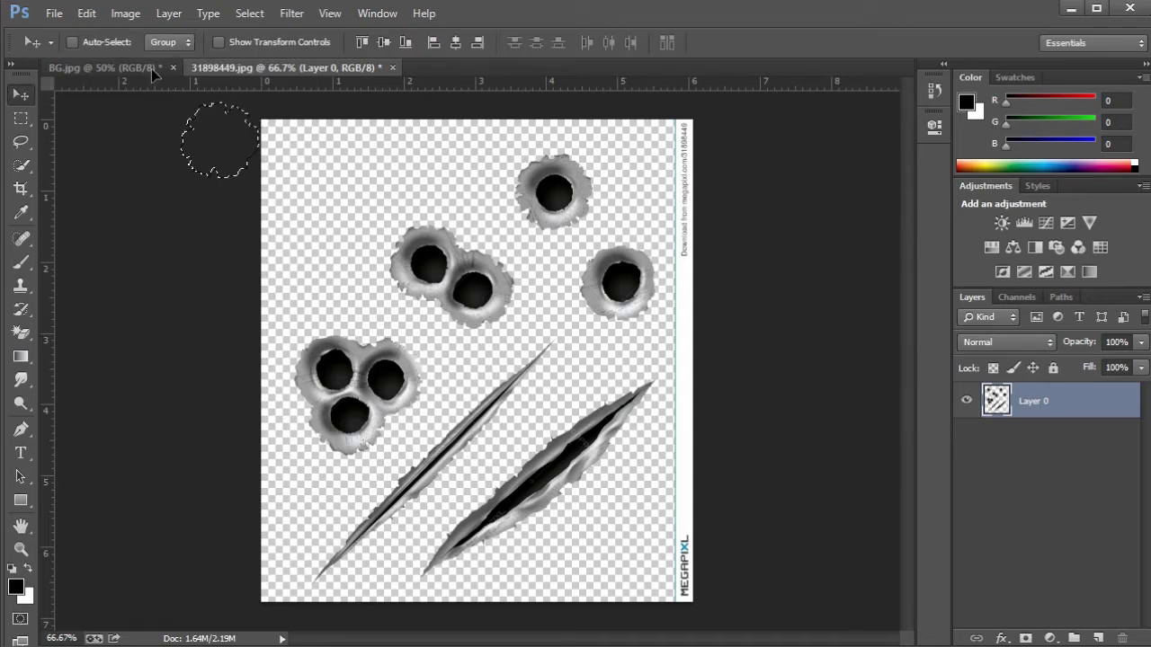
{"action": "left_click_drag", "start_coordinate": [151, 69], "coordinate": [213, 432]}
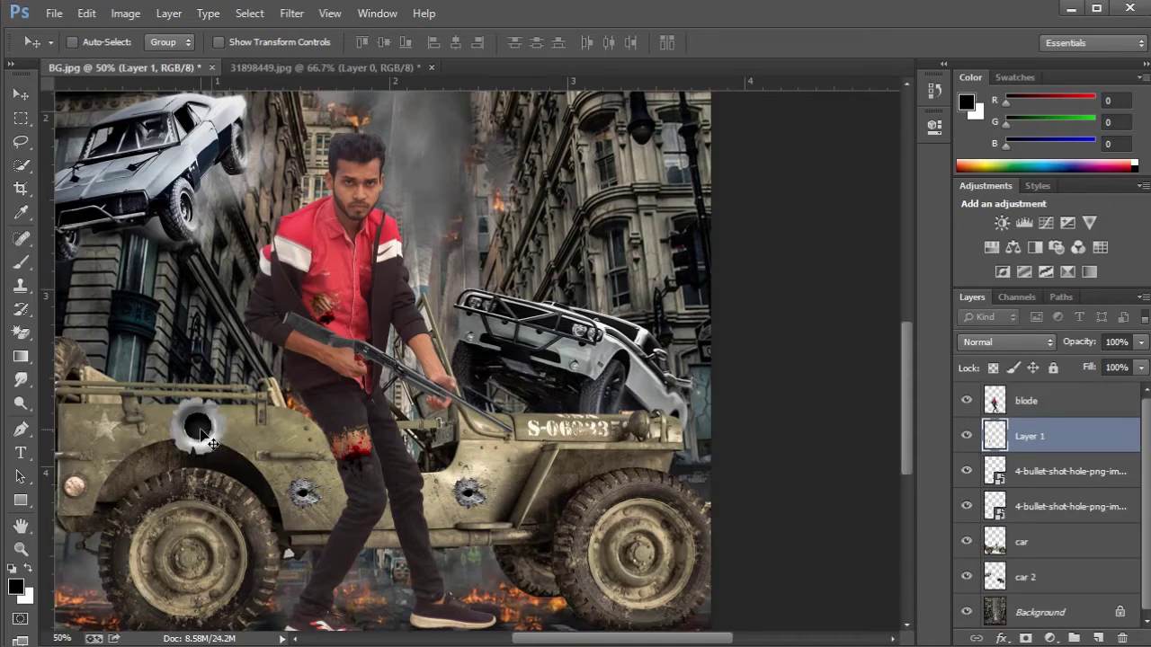
- Scale the new bullet hole to about 46% and position it beside the TP26 marking above the jeep's rear wheel
{"action": "key", "text": "ctrl+t"}
{"action": "left_click_drag", "start_coordinate": [168, 397], "coordinate": [199, 429]}
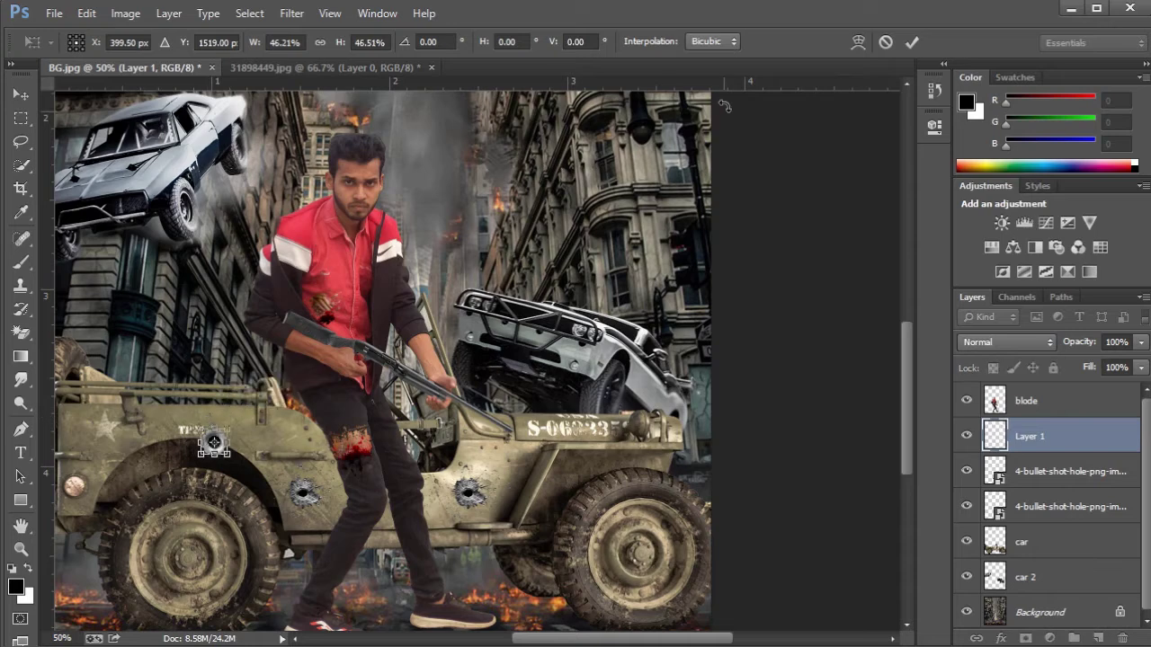
{"action": "left_click", "coordinate": [911, 45]}
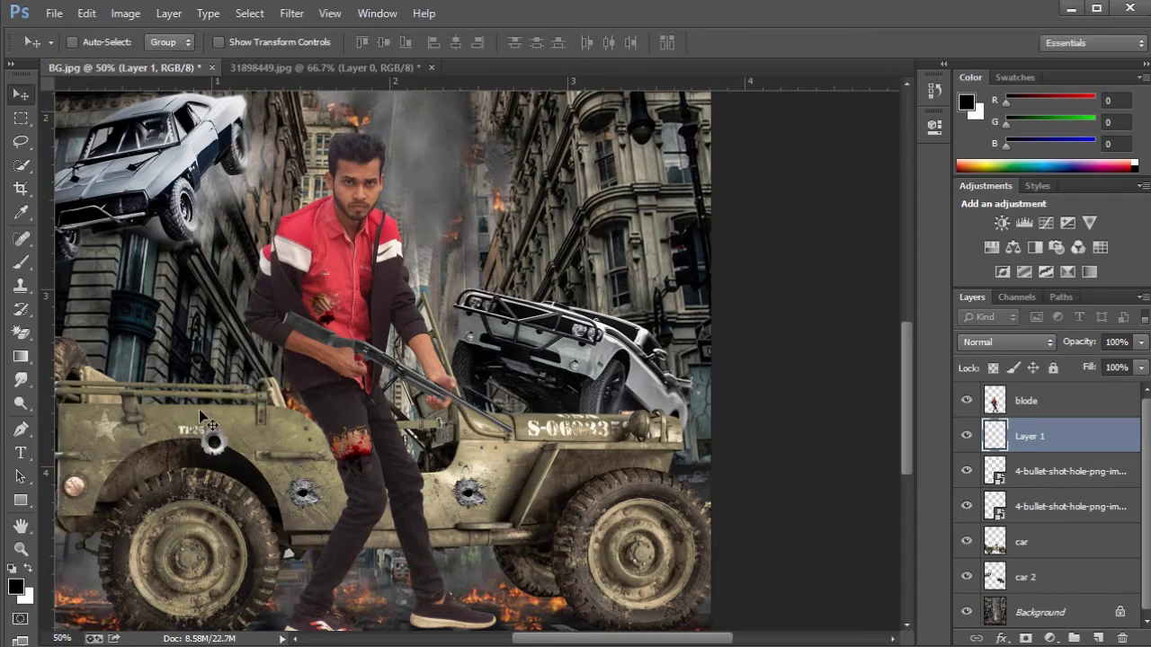
{"action": "left_click_drag", "start_coordinate": [214, 445], "coordinate": [215, 432]}
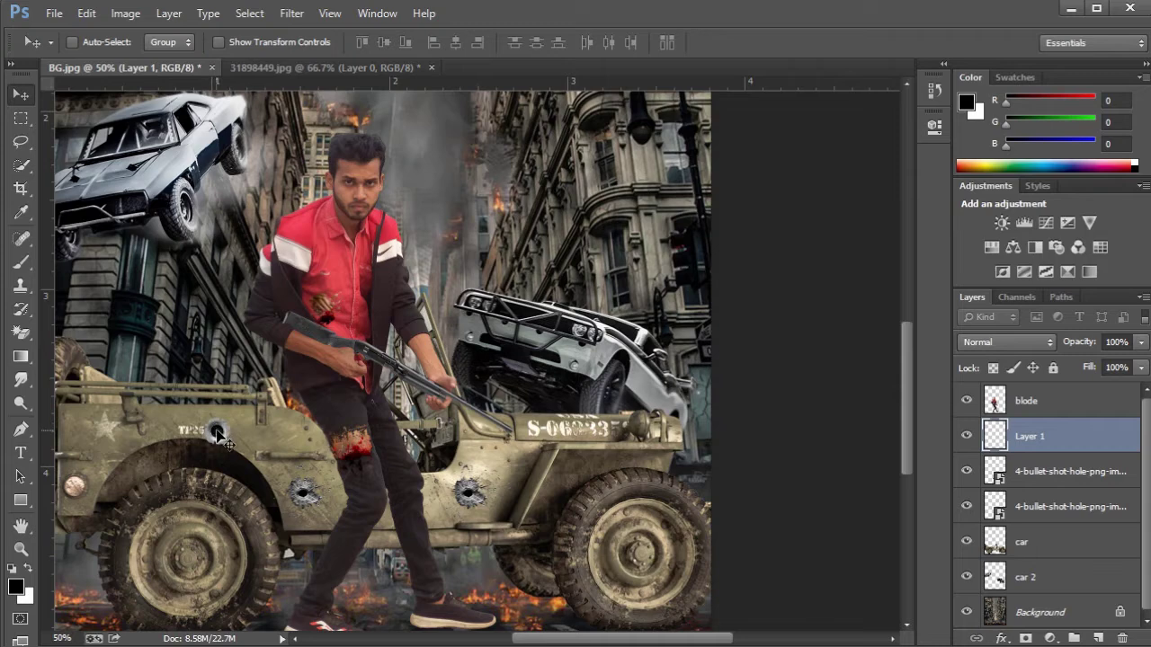
- Duplicate the small bullet hole onto the jeep's front fender and rear star, and scale all three holes together to about 74%
{"action": "left_click_drag", "start_coordinate": [217, 441], "coordinate": [564, 470]}
{"action": "left_click_drag", "start_coordinate": [563, 470], "coordinate": [95, 435]}
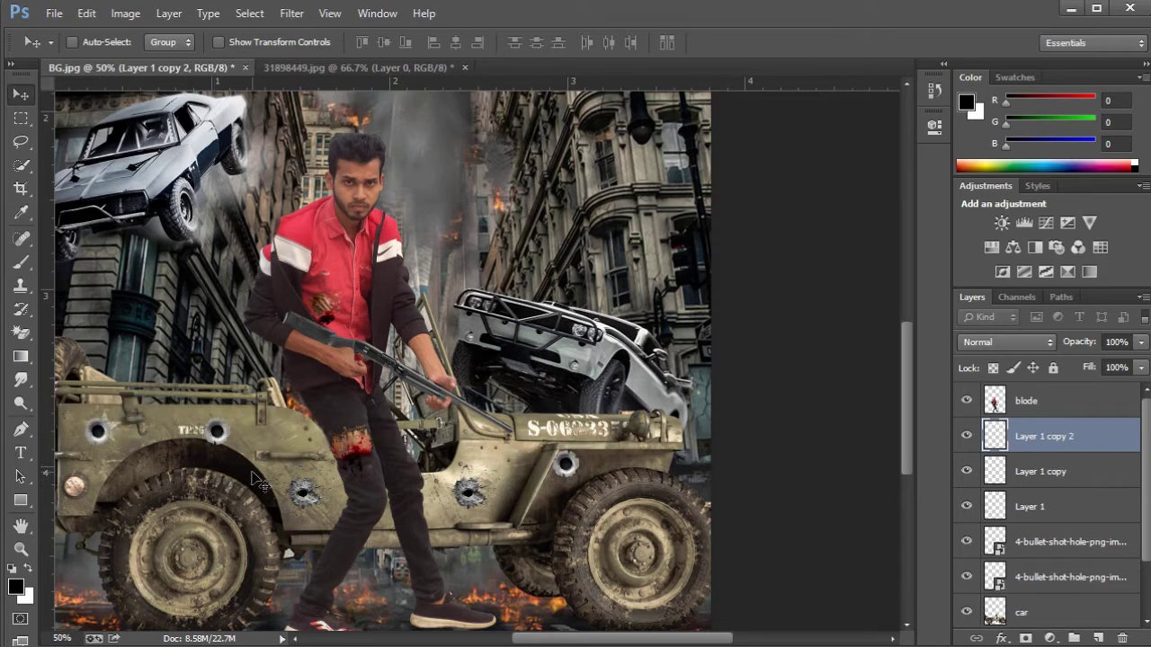
{"action": "left_click", "coordinate": [1048, 509], "text": "shift"}
{"action": "key", "text": "ctrl+t"}
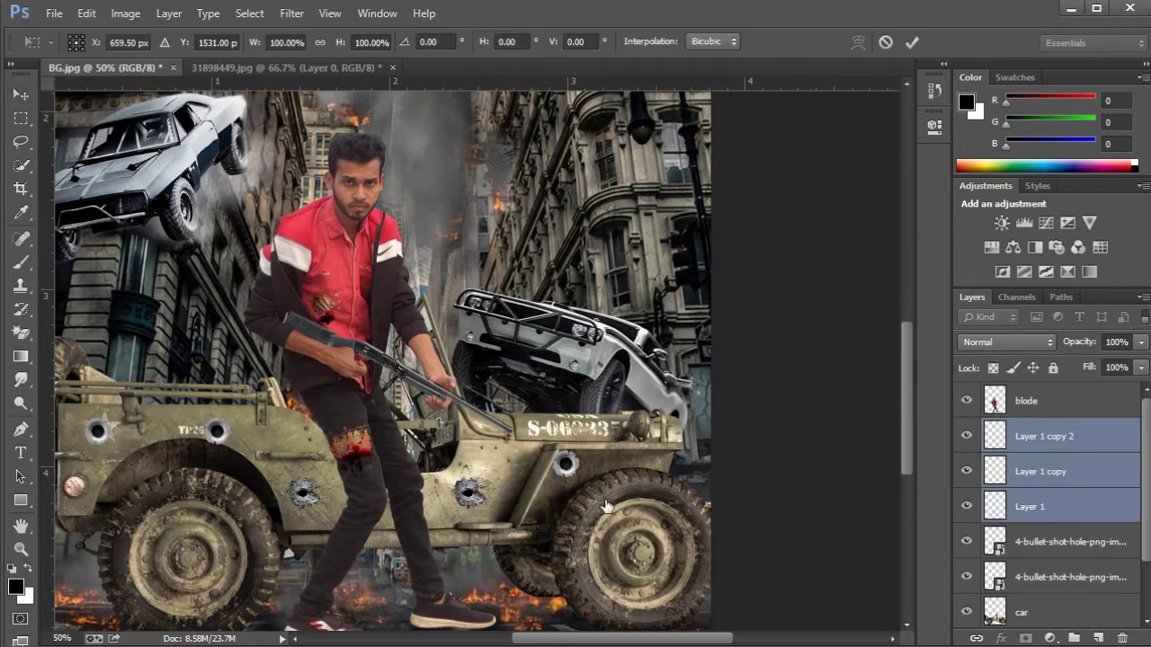
{"action": "left_click_drag", "start_coordinate": [576, 475], "coordinate": [439, 455]}
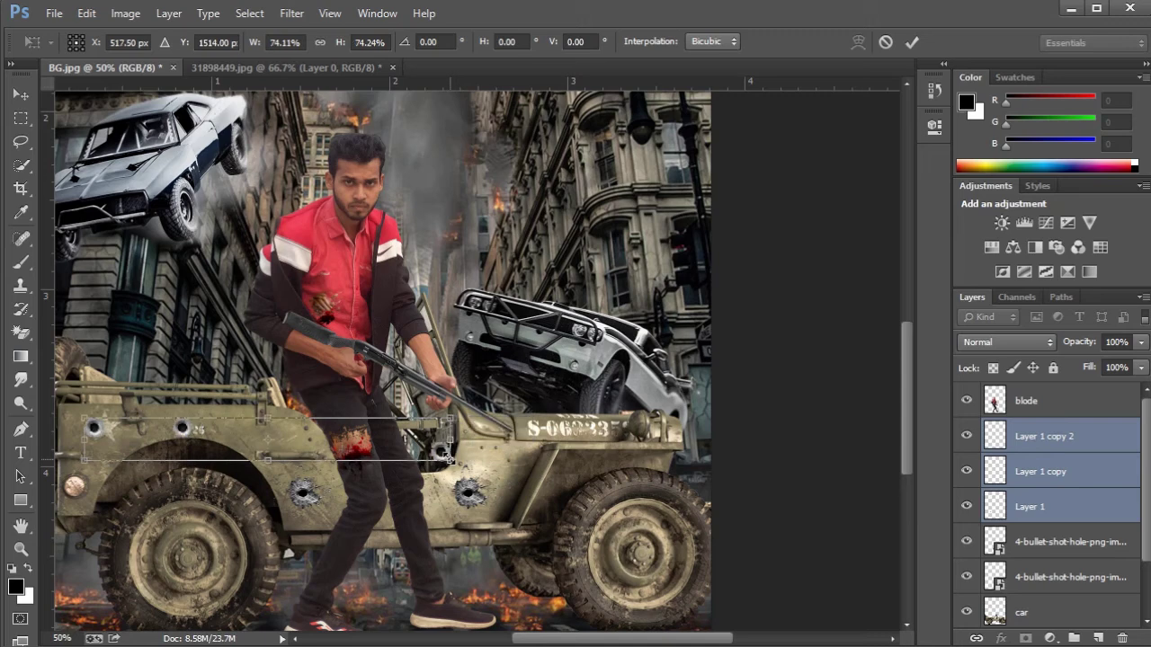
{"action": "key", "text": "Return"}
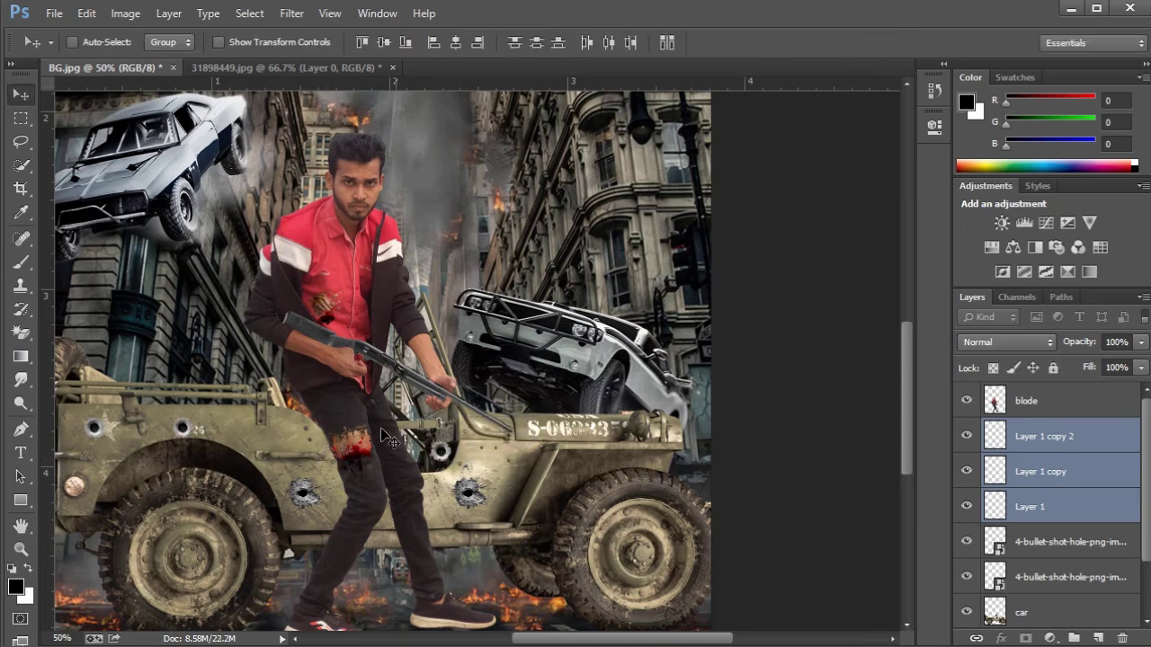
- Reposition the scaled holes individually, with one on the jeep's front fender and another on the star near its rear
{"action": "left_click", "coordinate": [1086, 455]}
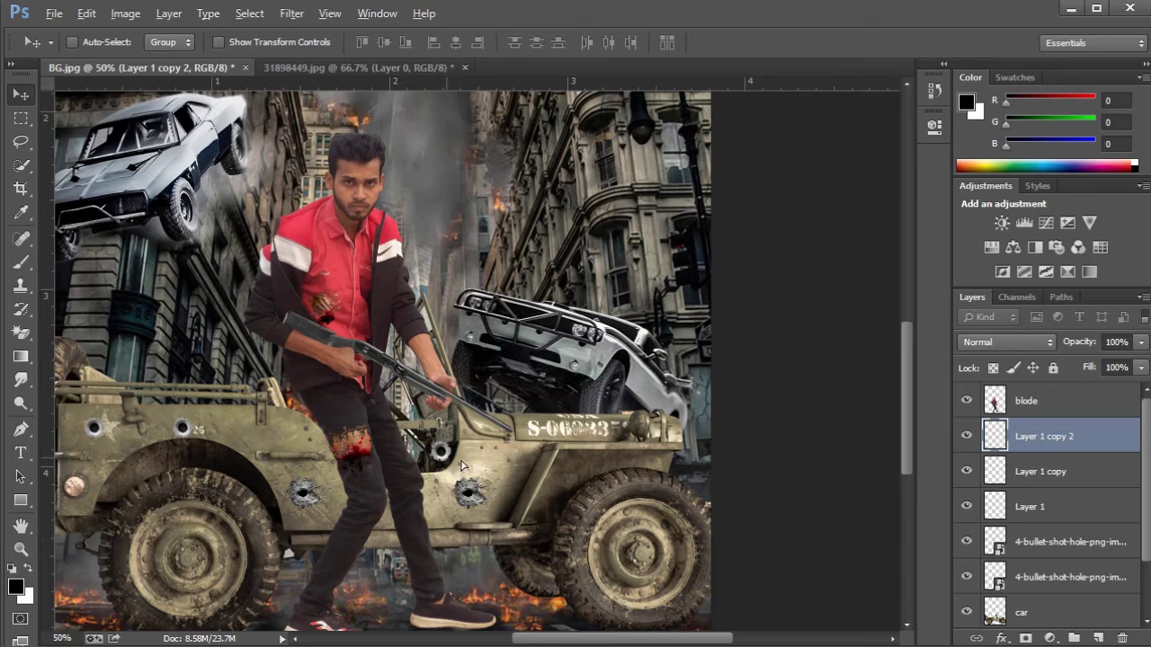
{"action": "left_click_drag", "start_coordinate": [461, 465], "coordinate": [580, 462]}
{"action": "key", "text": "ctrl+z"}
{"action": "left_click", "coordinate": [1051, 479]}
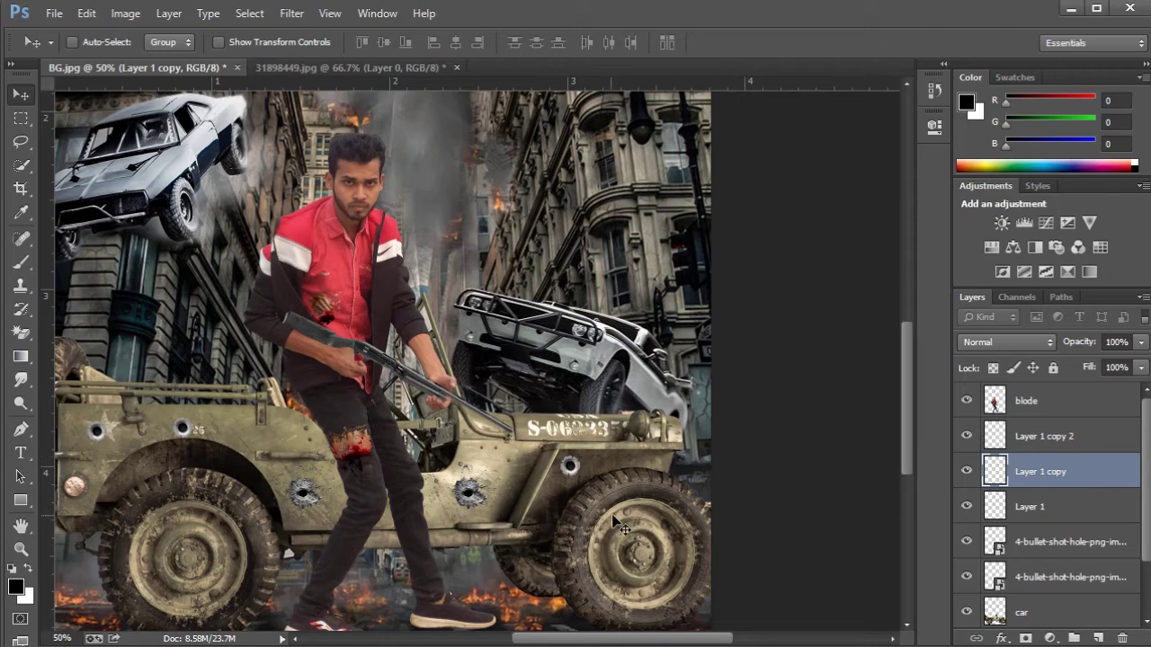
{"action": "key", "text": "ctrl+minus"}
{"action": "key", "text": "ctrl+minus"}
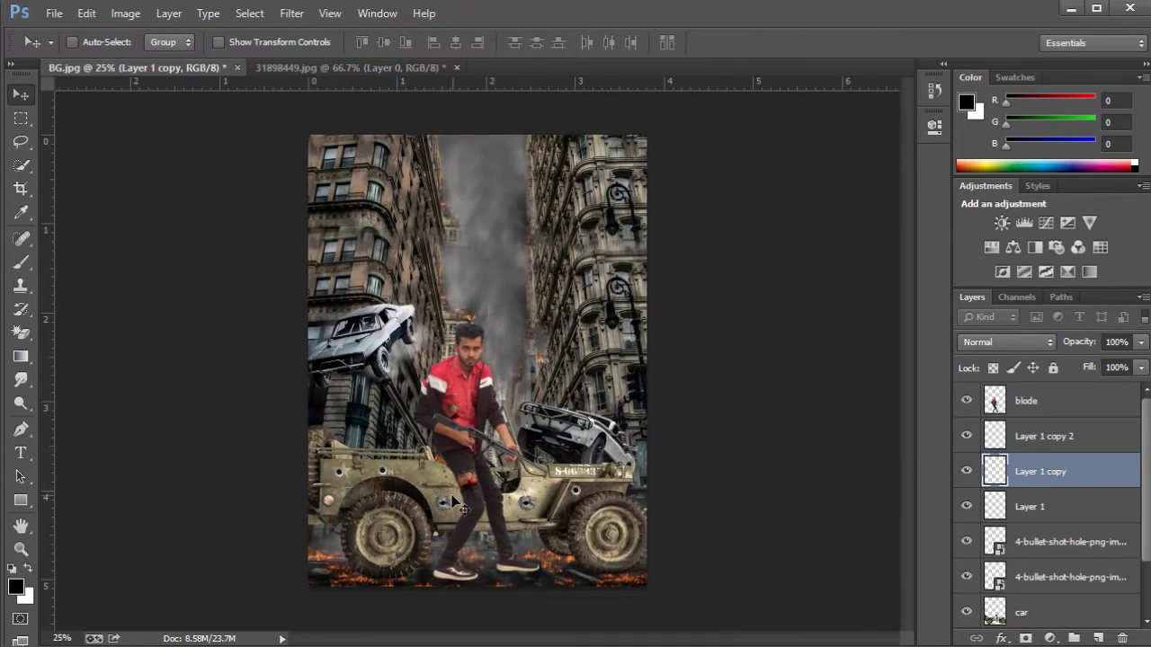
{"action": "key", "text": "alt+Tab"}
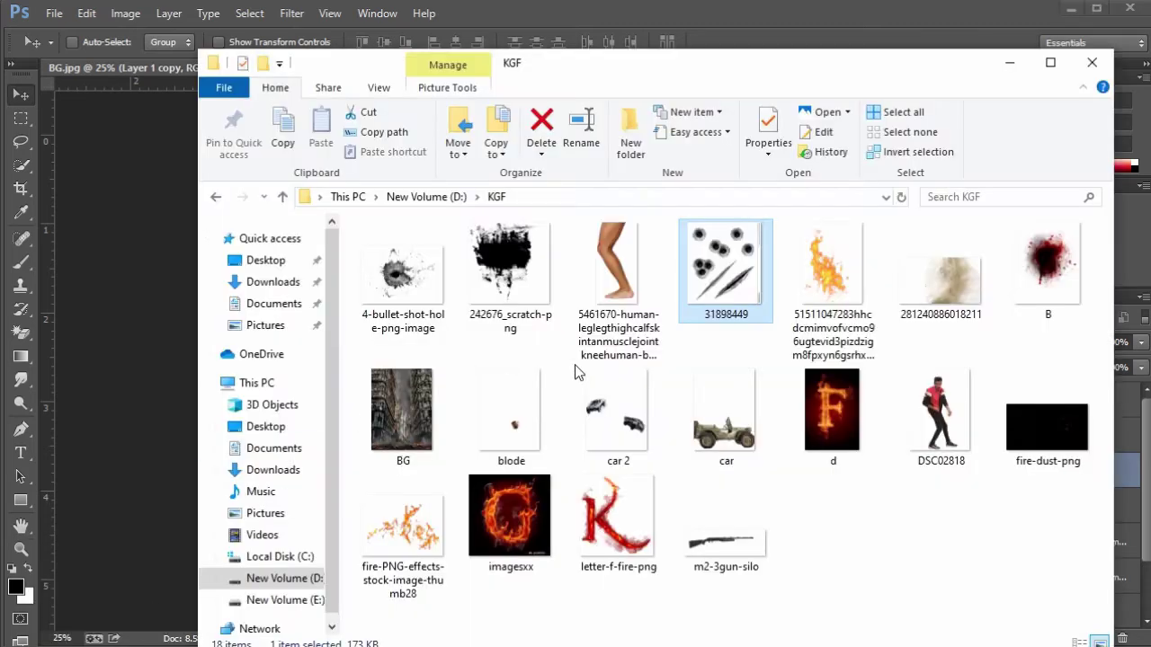
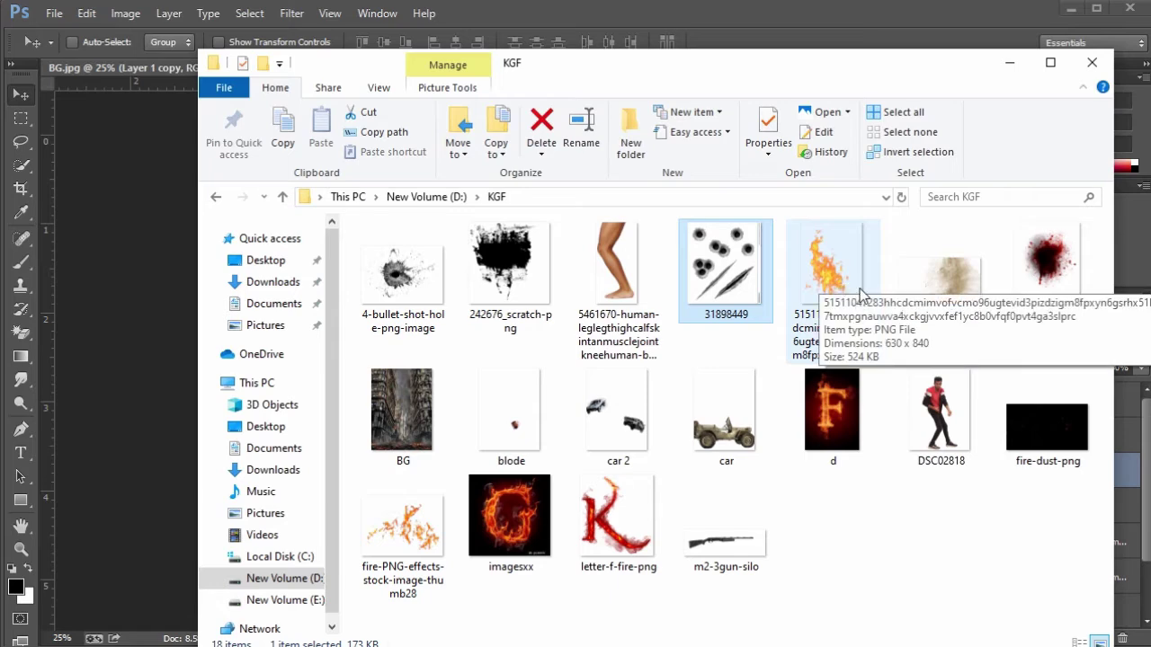
{"action": "left_click_drag", "start_coordinate": [843, 288], "coordinate": [515, 484]}
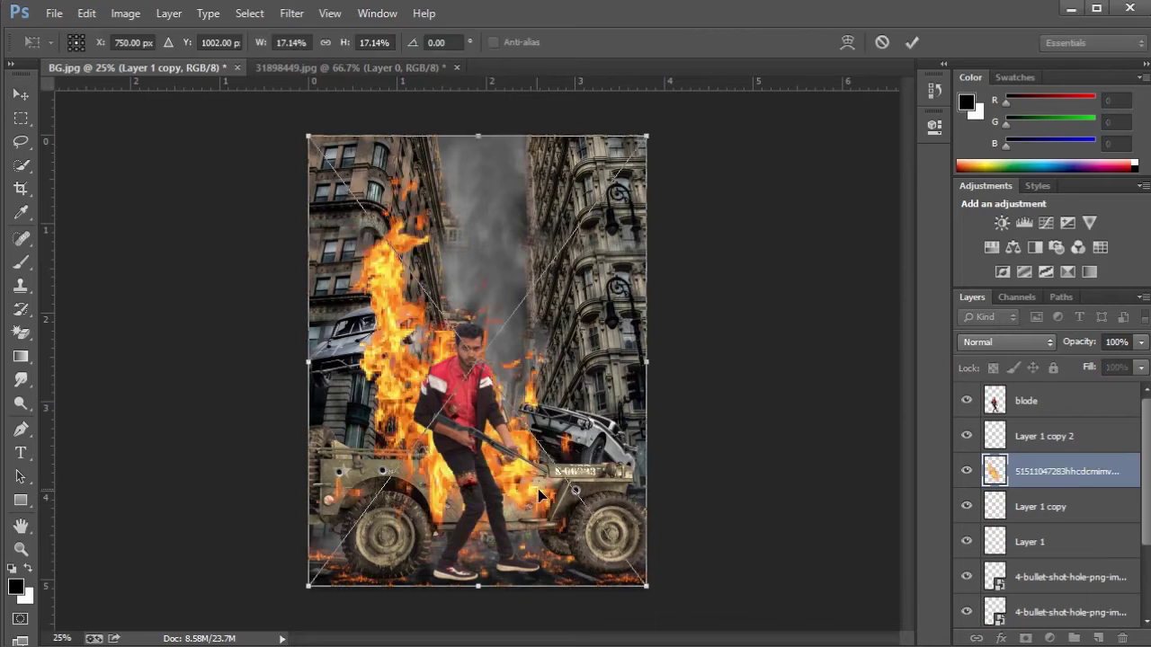
{"action": "left_click", "coordinate": [914, 43]}
{"action": "left_click_drag", "start_coordinate": [1048, 477], "coordinate": [1043, 400]}
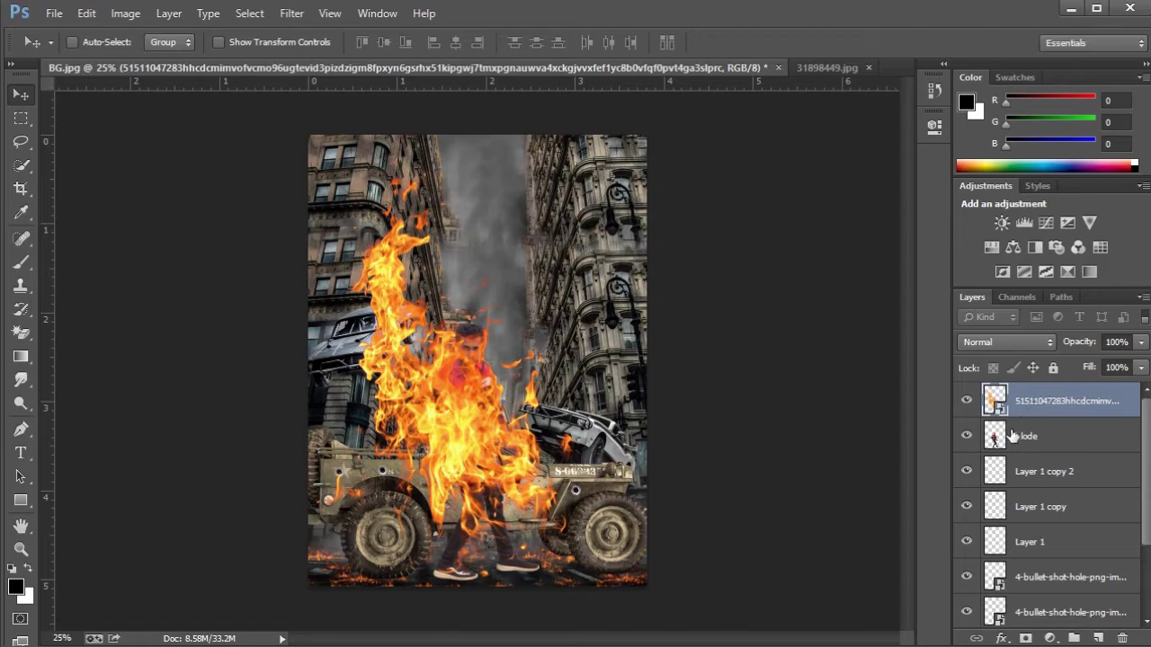
- Scale the flame down to about 2.7% over the man's lower leg and the shoe nearer the jeep's front wheel
{"action": "key", "text": "ctrl+plus"}
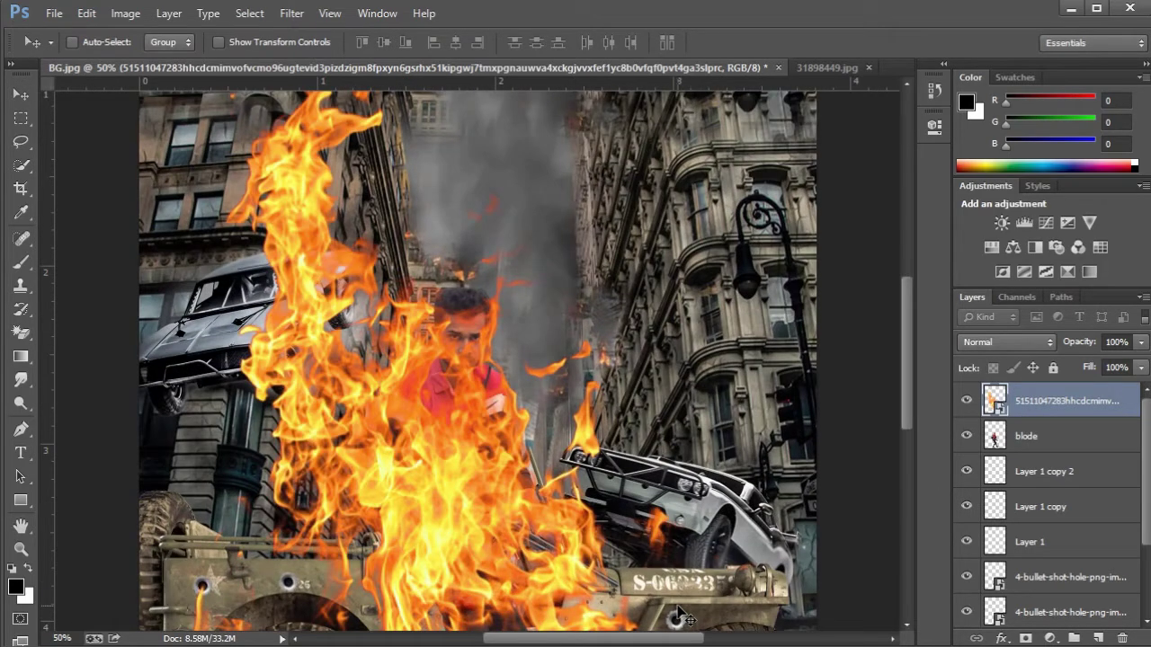
{"action": "key", "text": "ctrl+t"}
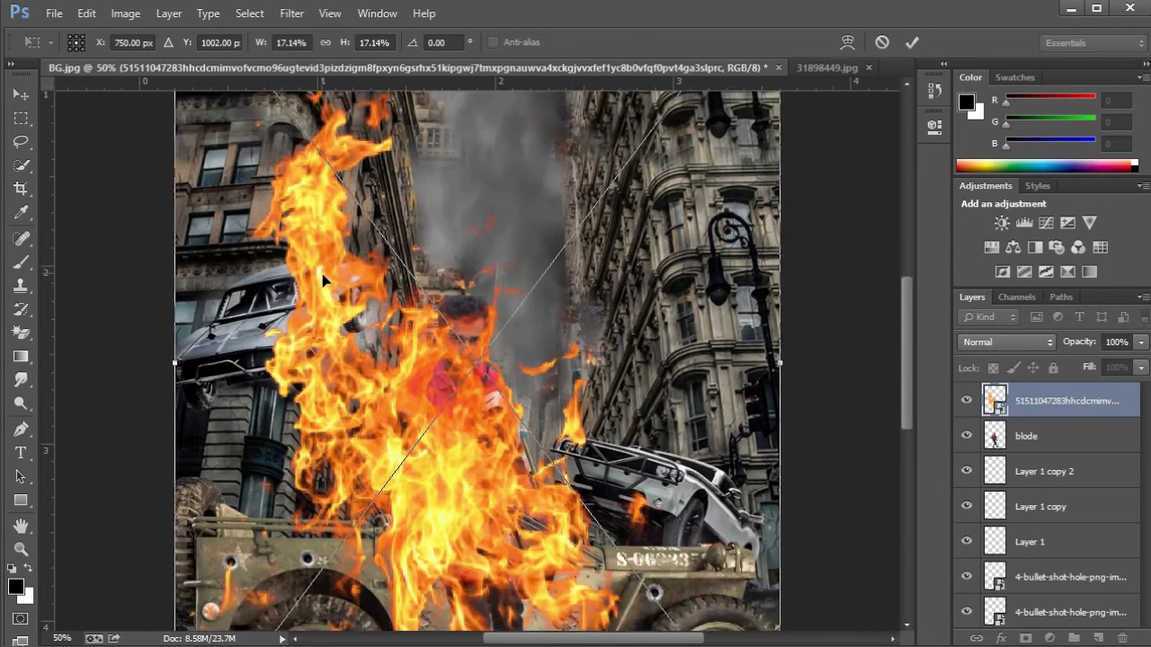
{"action": "key", "text": "ctrl+minus"}
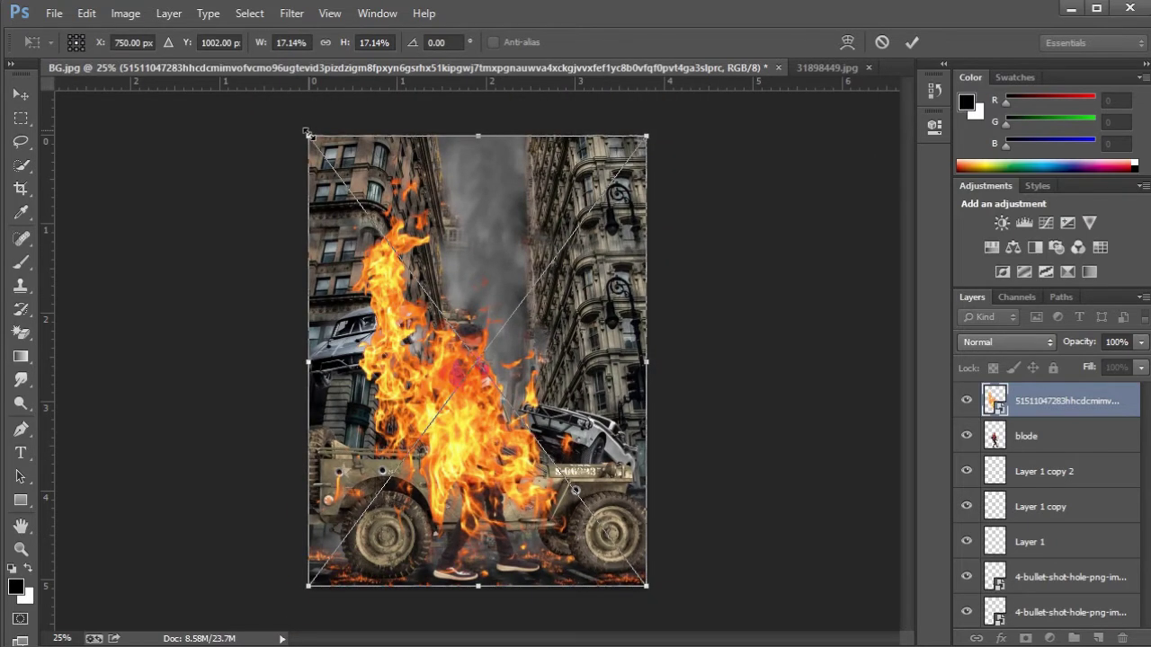
{"action": "left_click_drag", "start_coordinate": [306, 132], "coordinate": [498, 524]}
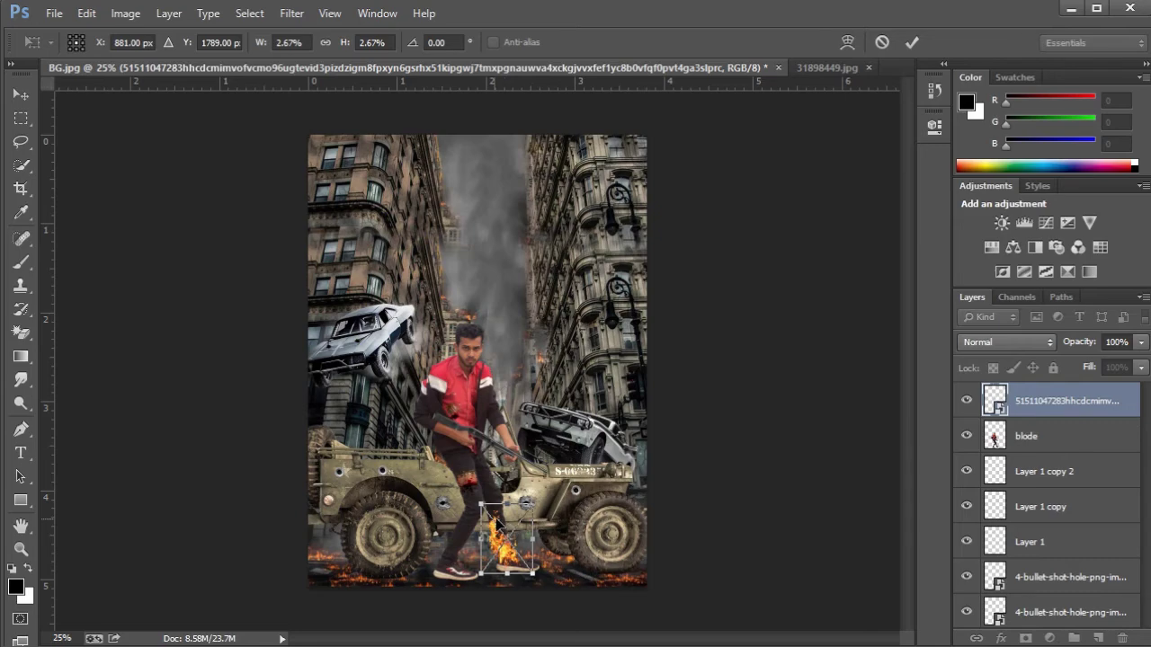
- Shrink the flame to about 1.5% on the toe of that shoe and duplicate it onto the heel of the other shoe
{"action": "key", "text": "ctrl+plus"}
{"action": "key", "text": "ctrl+plus"}
{"action": "key", "text": "ctrl+plus"}
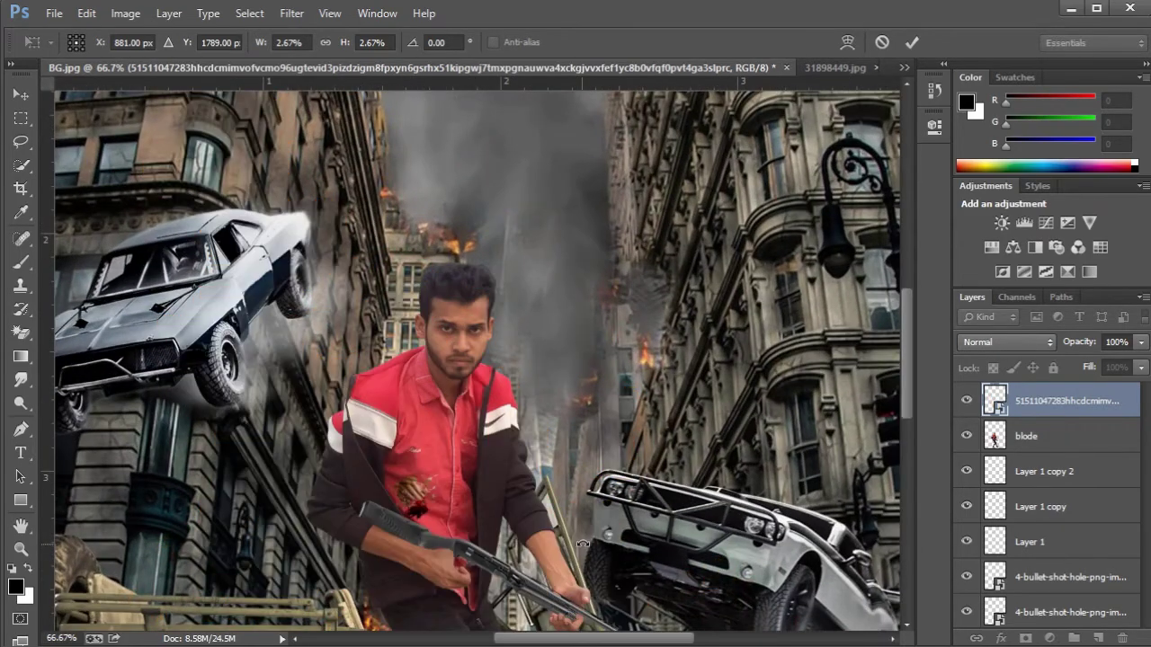
{"action": "left_click_drag", "start_coordinate": [553, 481], "coordinate": [522, 61]}
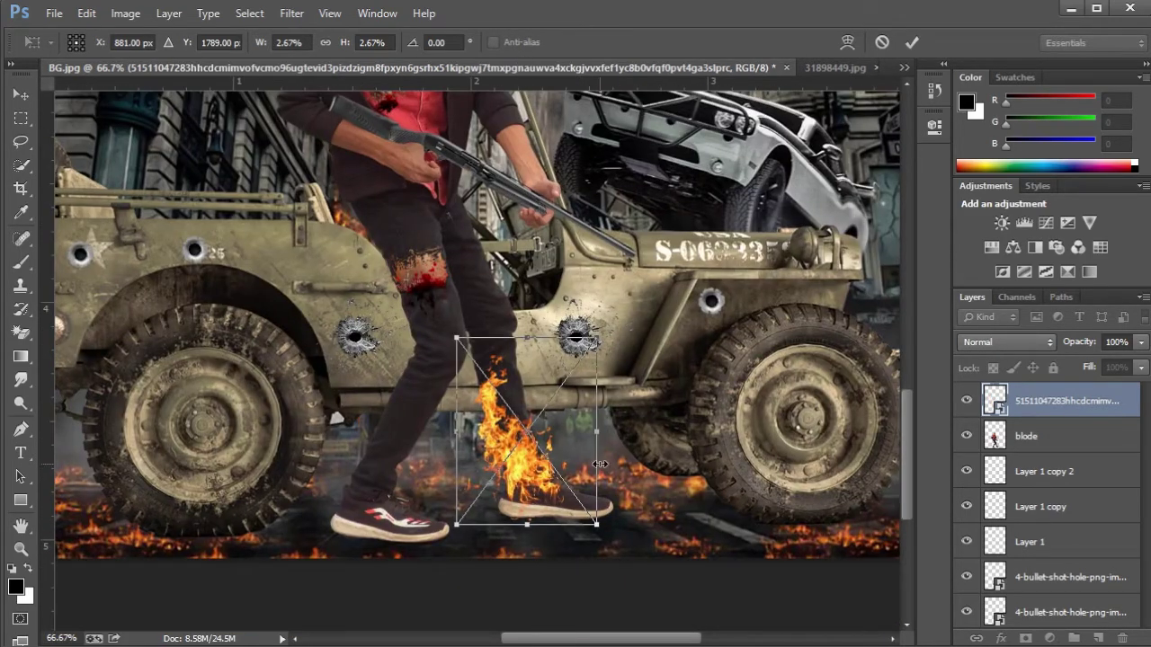
{"action": "left_click_drag", "start_coordinate": [459, 340], "coordinate": [511, 411]}
{"action": "left_click_drag", "start_coordinate": [568, 476], "coordinate": [600, 483]}
{"action": "left_click_drag", "start_coordinate": [544, 416], "coordinate": [551, 429]}
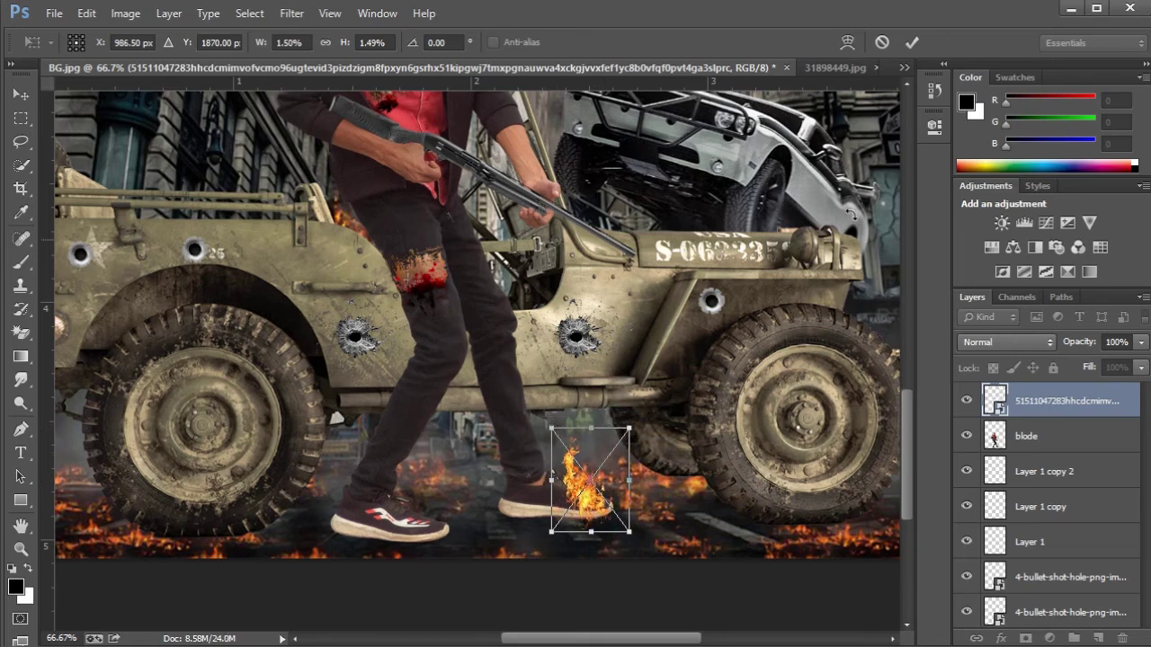
{"action": "left_click", "coordinate": [914, 43]}
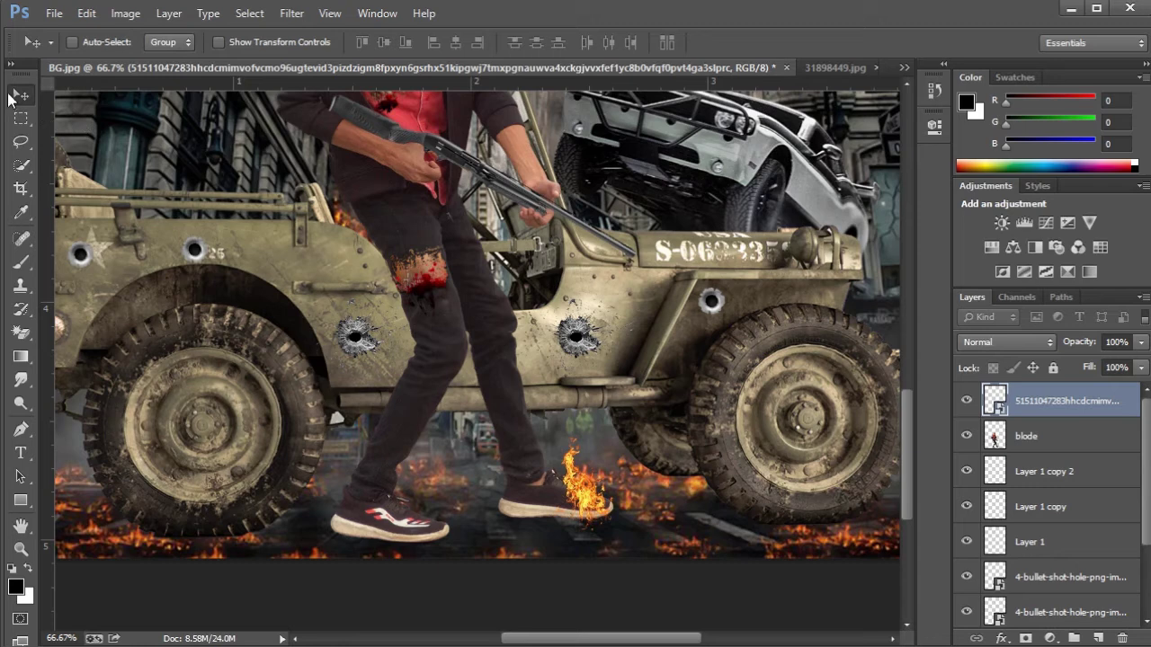
{"action": "left_click_drag", "start_coordinate": [584, 501], "coordinate": [350, 515]}
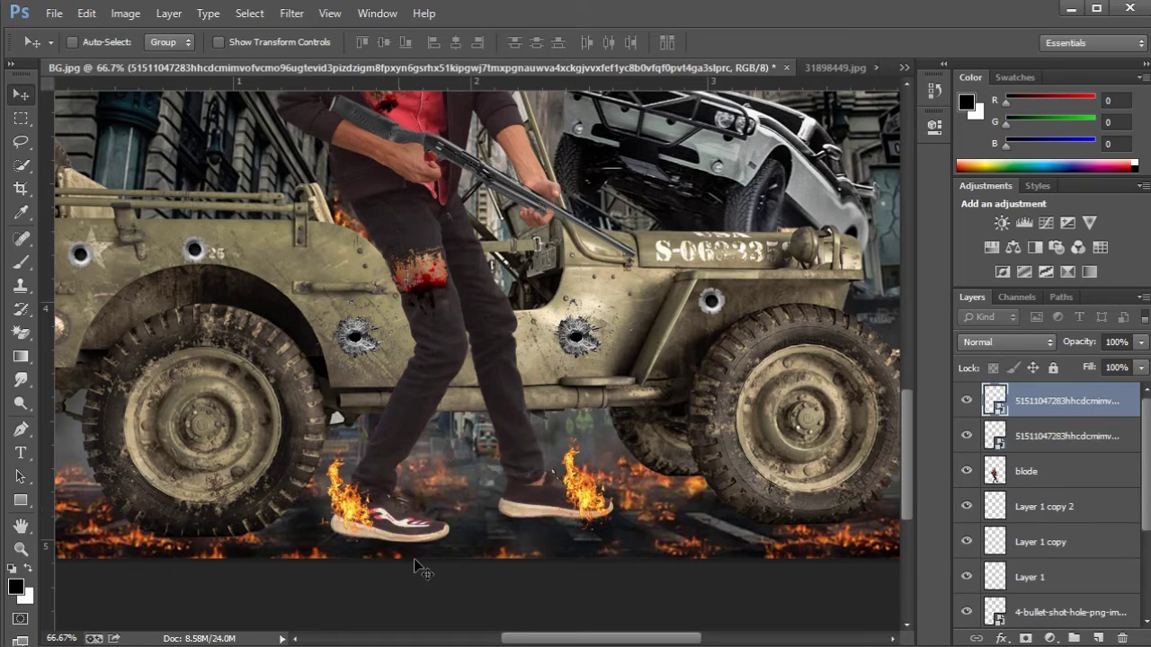
{"action": "left_click", "coordinate": [1037, 437], "text": "shift"}
{"action": "right_click", "coordinate": [1037, 437]}
{"action": "left_click", "coordinate": [864, 261]}
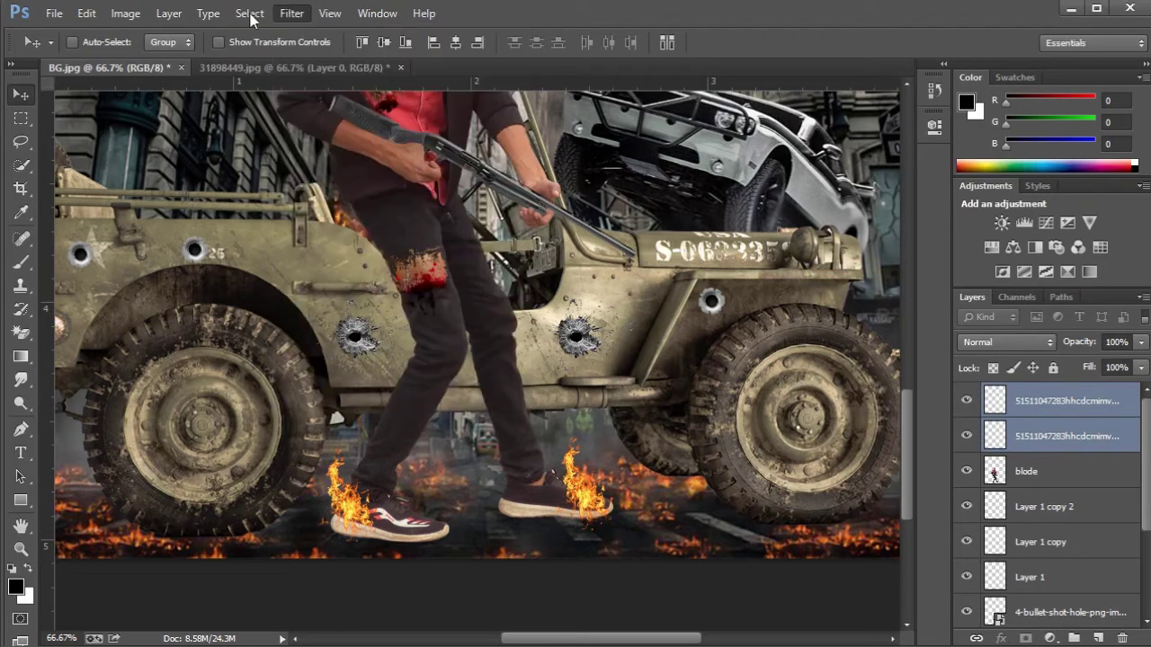
{"action": "left_click", "coordinate": [86, 13]}
{"action": "mouse_move", "coordinate": [376, 13]}
{"action": "left_click", "coordinate": [851, 47]}
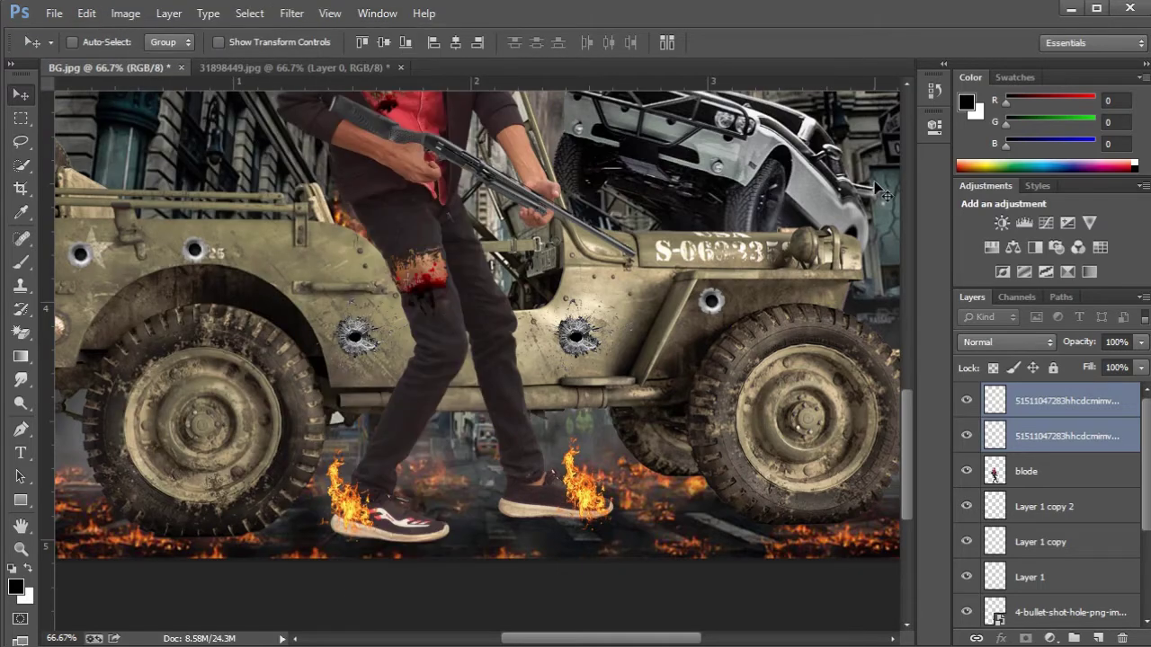
{"action": "key", "text": "ctrl+e"}
- Apply Color Balance to the merged shoe flames, shifting the midtones to +39 red and strongly toward magenta
{"action": "left_click", "coordinate": [129, 12]}
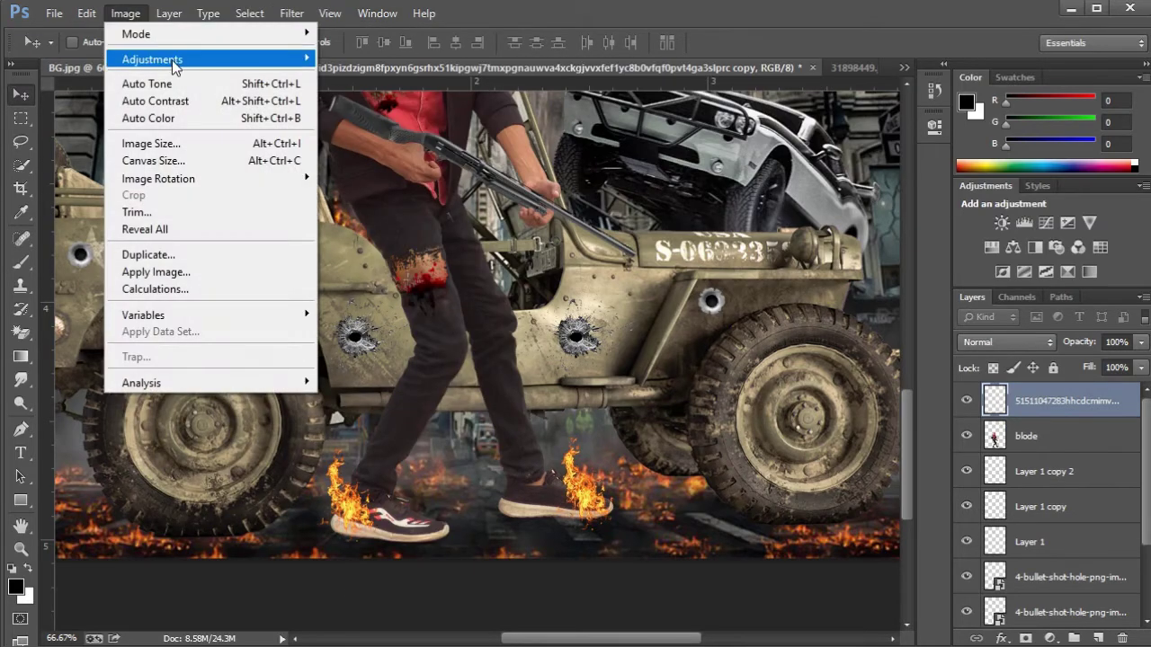
{"action": "mouse_move", "coordinate": [172, 59]}
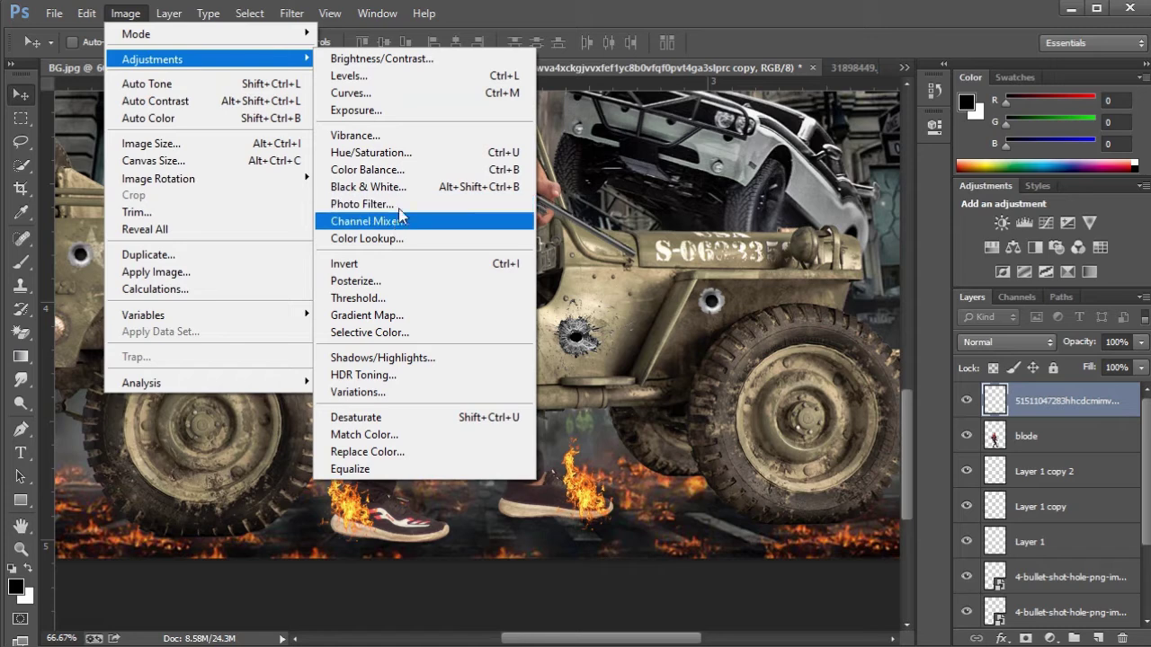
{"action": "left_click", "coordinate": [396, 171]}
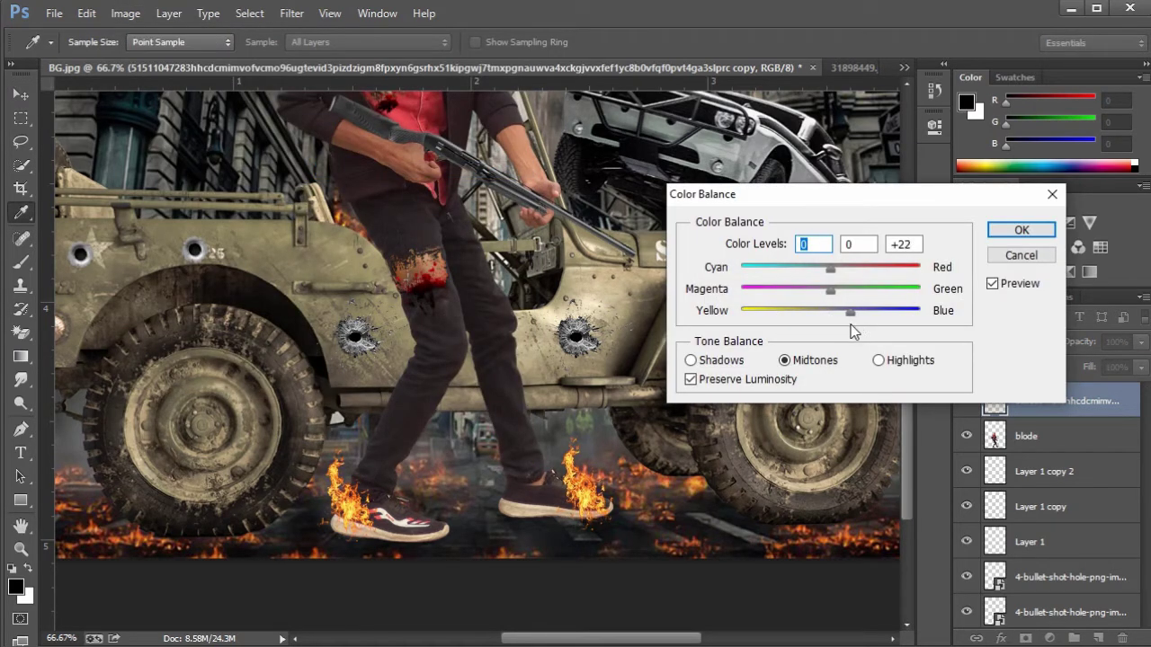
{"action": "left_click_drag", "start_coordinate": [850, 312], "coordinate": [855, 312]}
{"action": "left_click_drag", "start_coordinate": [764, 288], "coordinate": [819, 316]}
{"action": "left_click_drag", "start_coordinate": [747, 319], "coordinate": [871, 311]}
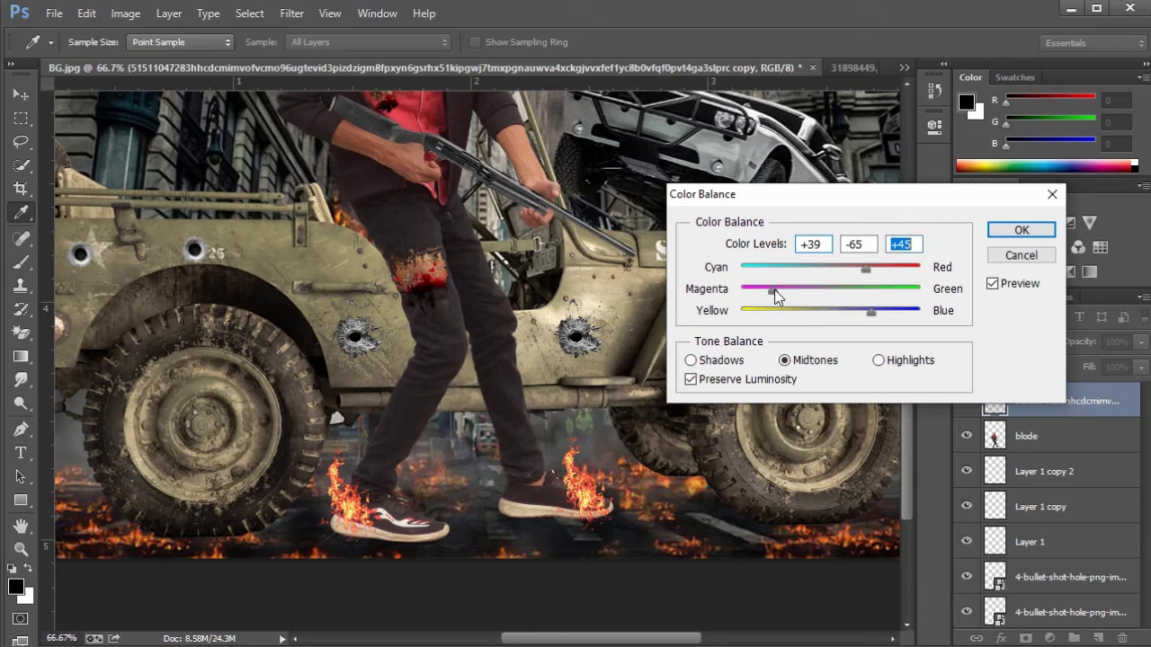
{"action": "left_click_drag", "start_coordinate": [774, 290], "coordinate": [755, 296]}
{"action": "left_click_drag", "start_coordinate": [871, 313], "coordinate": [840, 317]}
{"action": "left_click", "coordinate": [1017, 231]}
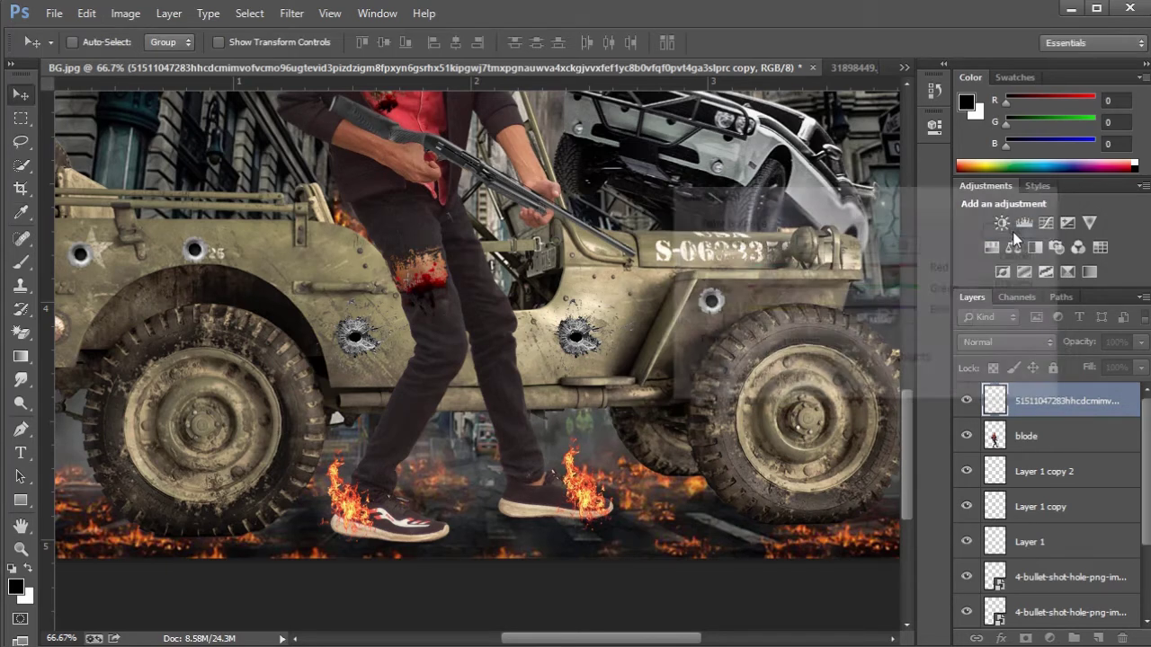
- Place the fire-PNG-effects-stock-image-thumb28 file from the KGF folder into BG.jpg
{"action": "key", "text": "z"}
{"action": "right_click", "coordinate": [532, 367]}
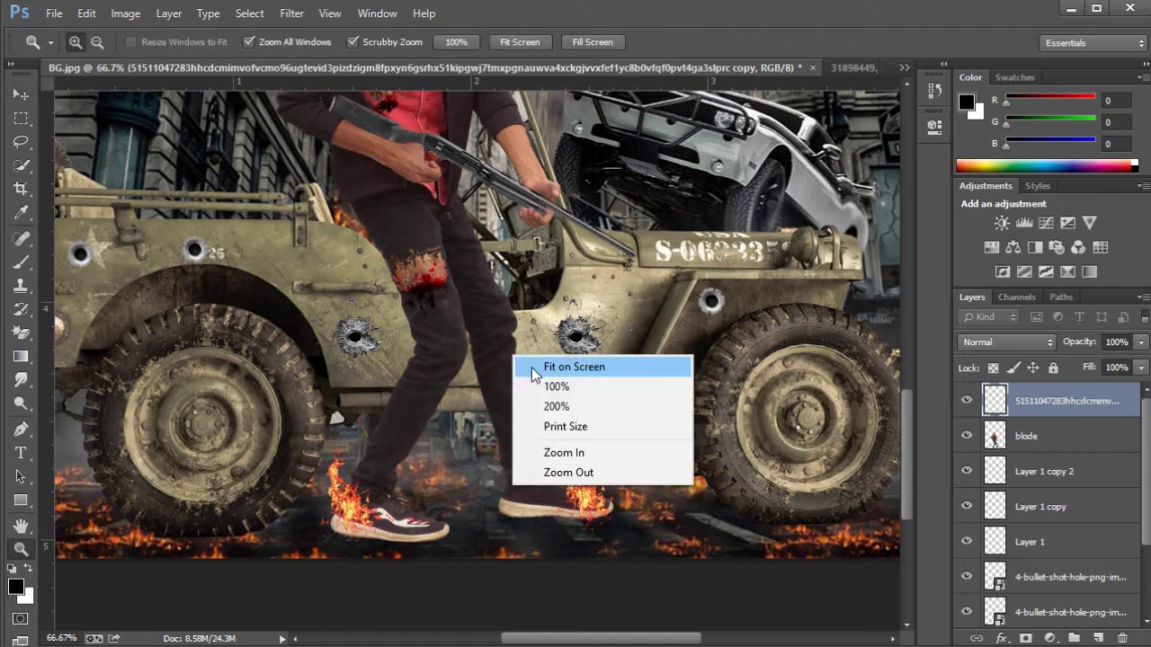
{"action": "left_click", "coordinate": [533, 369]}
{"action": "right_click", "coordinate": [515, 431]}
{"action": "left_click", "coordinate": [564, 552]}
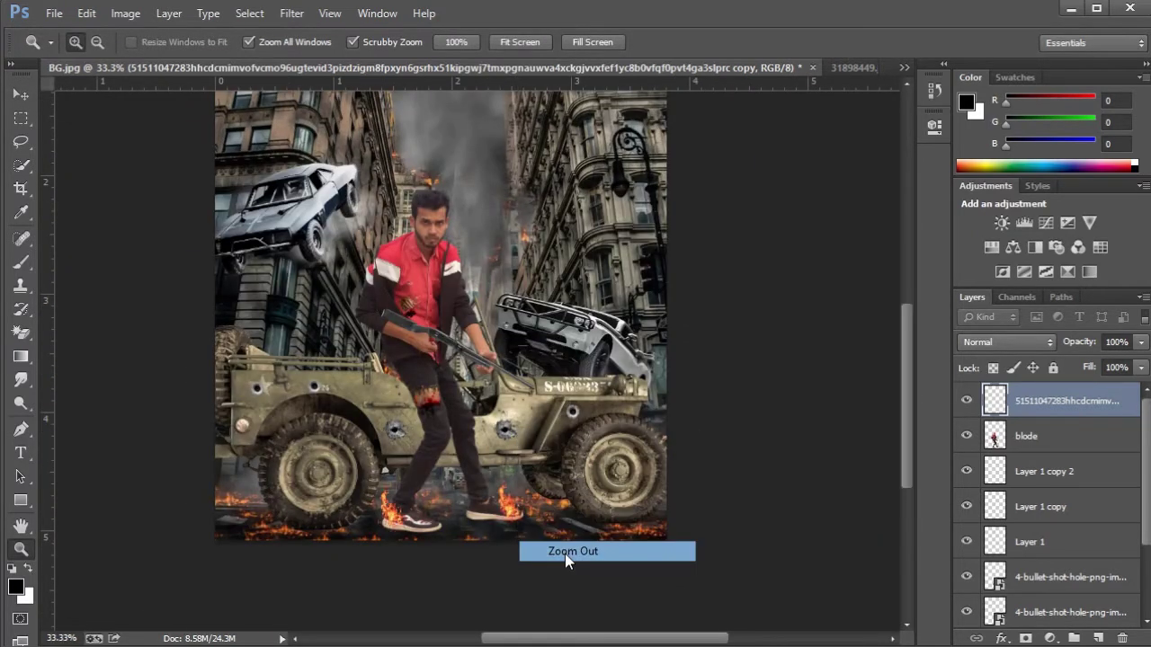
{"action": "left_click", "coordinate": [410, 503]}
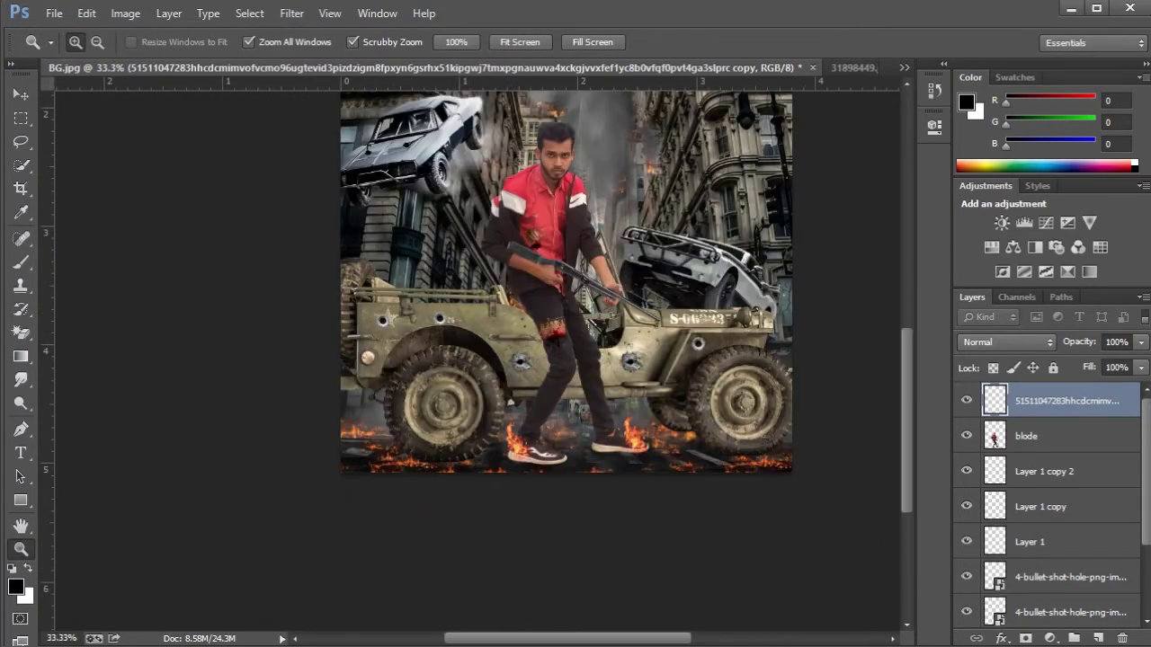
{"action": "key", "text": "alt+Tab"}
{"action": "left_click", "coordinate": [392, 530]}
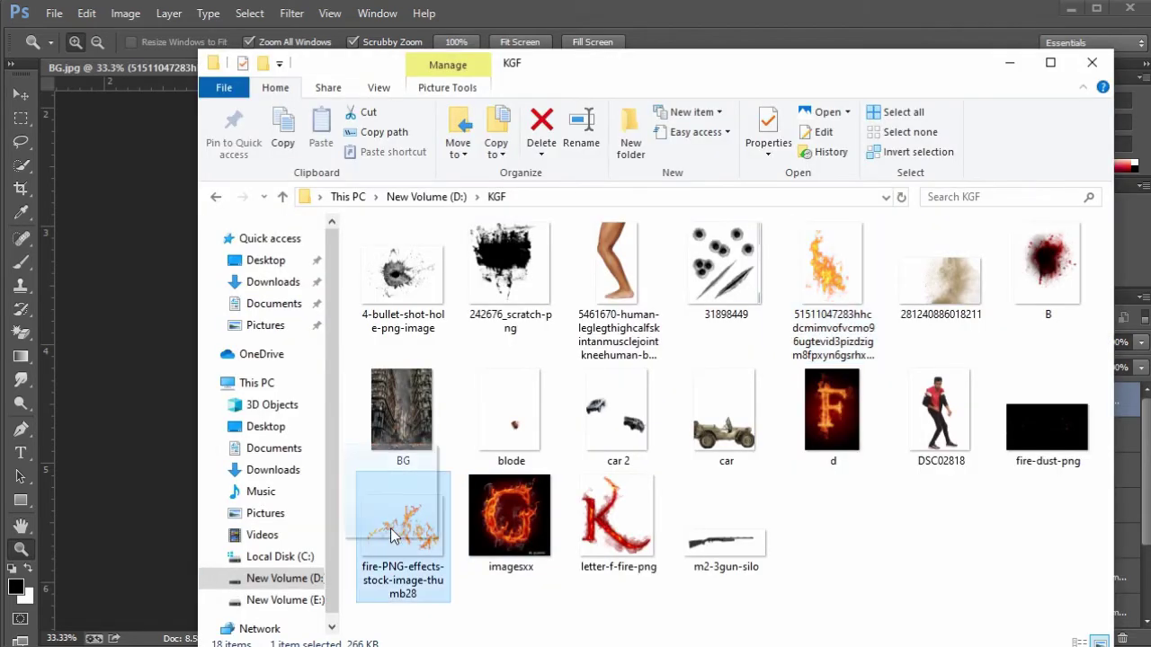
{"action": "left_click_drag", "start_coordinate": [390, 528], "coordinate": [98, 339]}
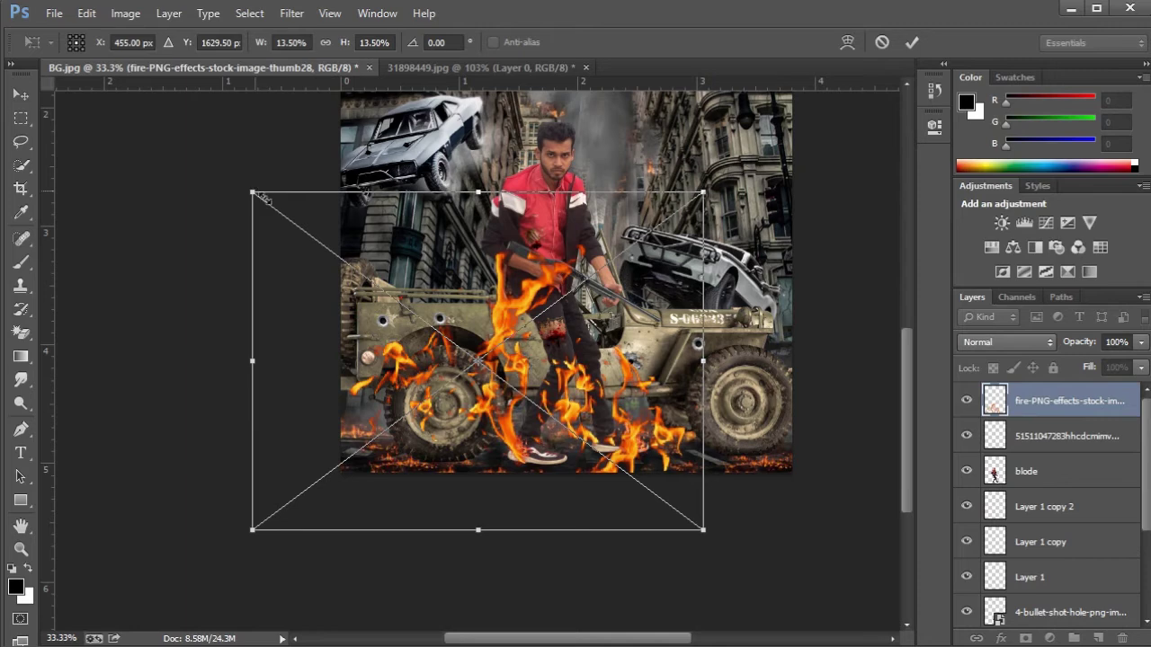
- Scale the placed fire down to about 2.2% and position it on the upper edge of the jeep's rear body
{"action": "left_click_drag", "start_coordinate": [262, 199], "coordinate": [561, 437]}
{"action": "left_click_drag", "start_coordinate": [646, 479], "coordinate": [439, 261]}
{"action": "left_click_drag", "start_coordinate": [347, 221], "coordinate": [410, 270]}
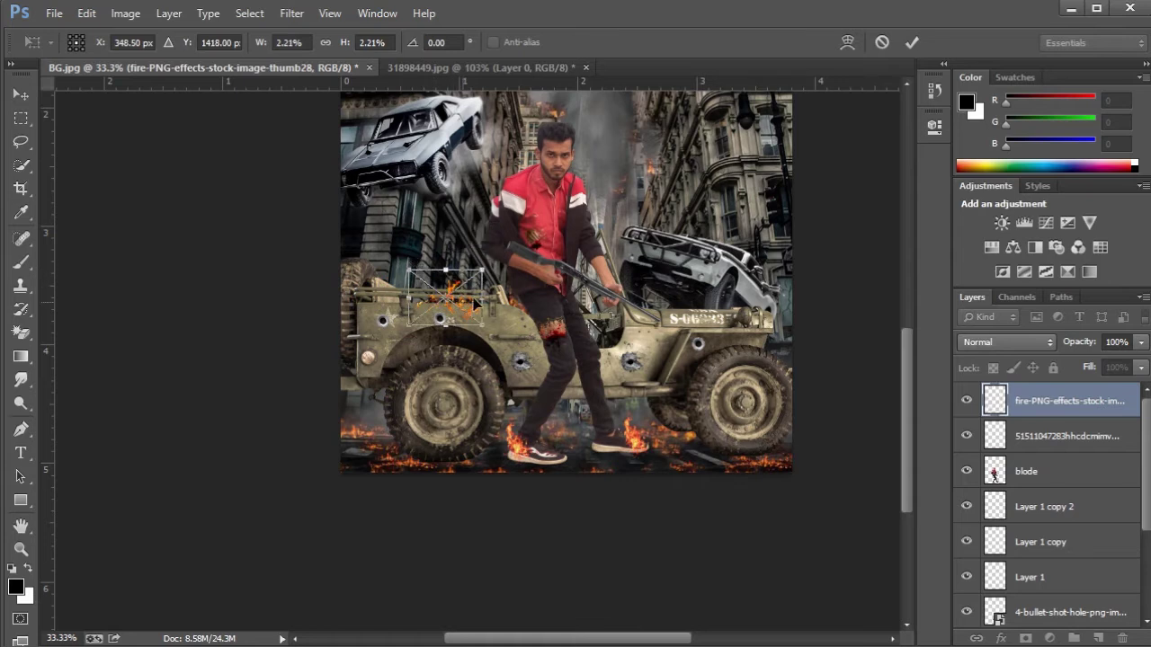
{"action": "left_click_drag", "start_coordinate": [476, 306], "coordinate": [478, 305]}
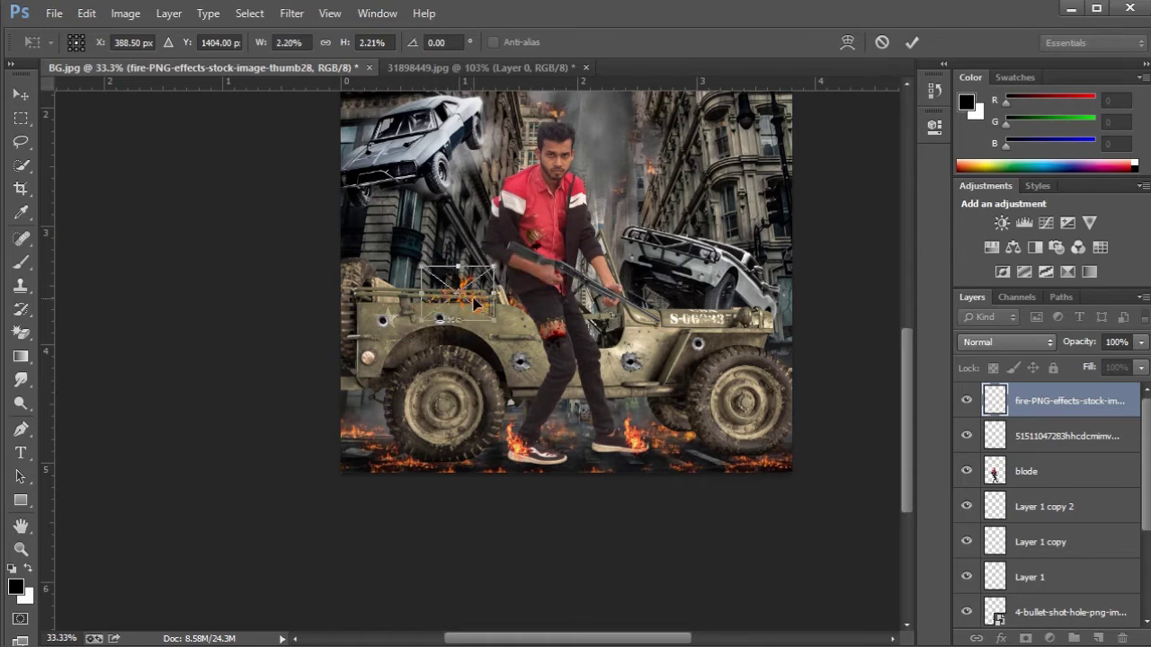
{"action": "left_click", "coordinate": [912, 42]}
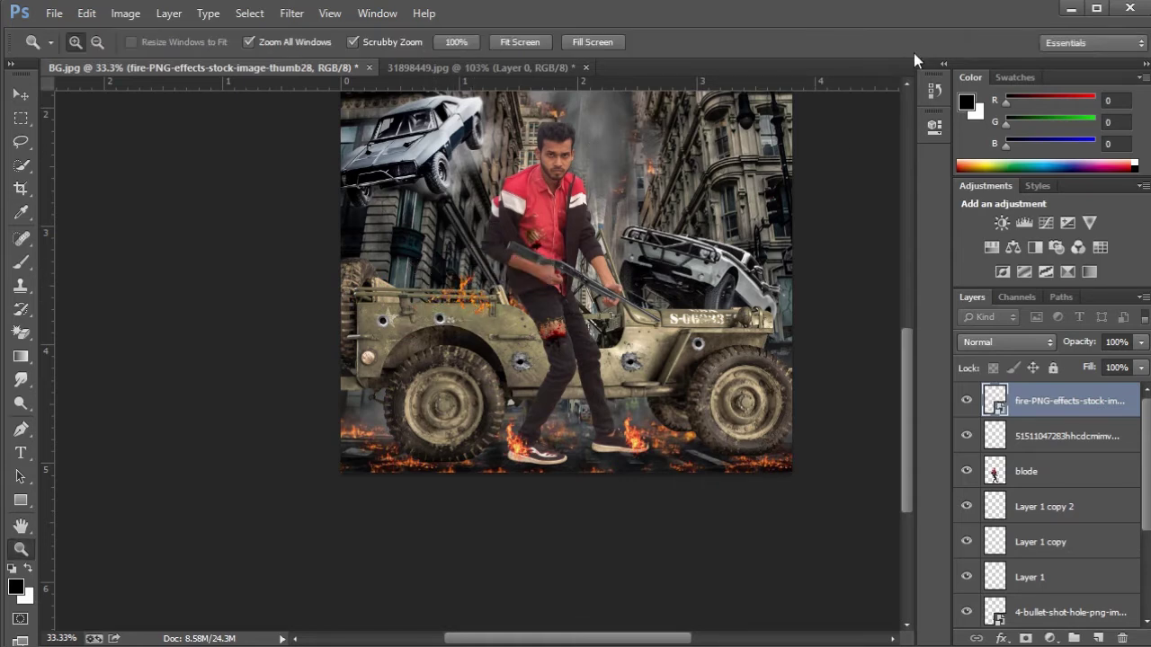
- Duplicate the small fire onto the jeep's rear wheel arch, hood and front wheel arch, and beside the man's gun hand
{"action": "left_click", "coordinate": [18, 97]}
{"action": "left_click_drag", "start_coordinate": [477, 312], "coordinate": [744, 313]}
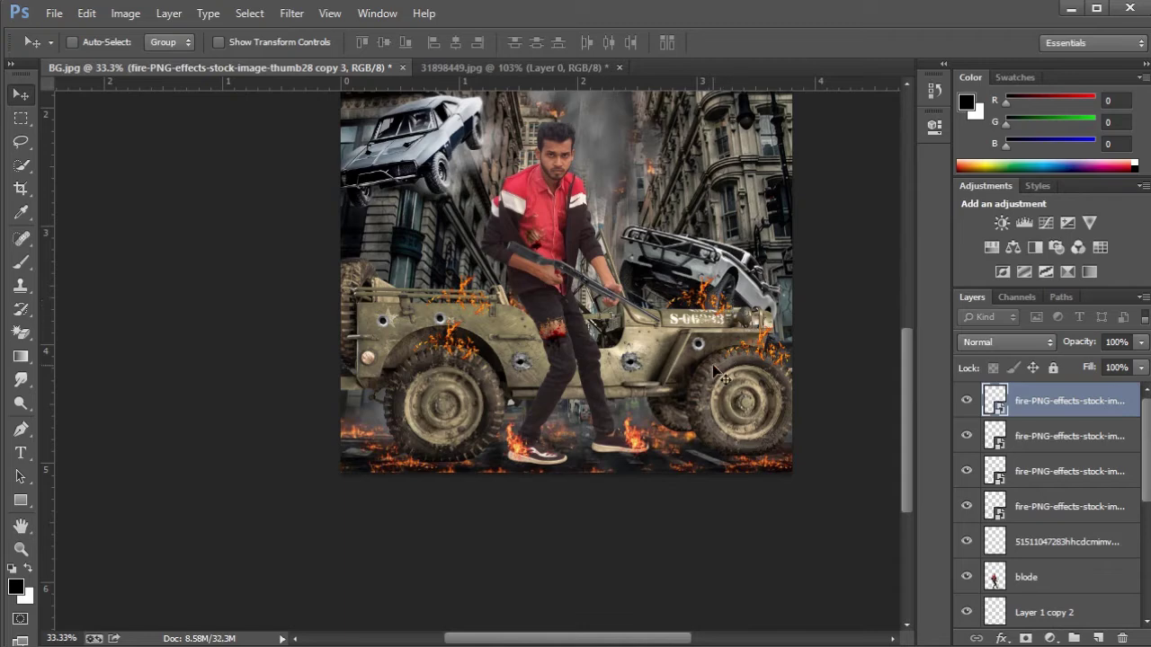
{"action": "scroll", "coordinate": [717, 378], "scroll_direction": "up", "scroll_amount": 2}
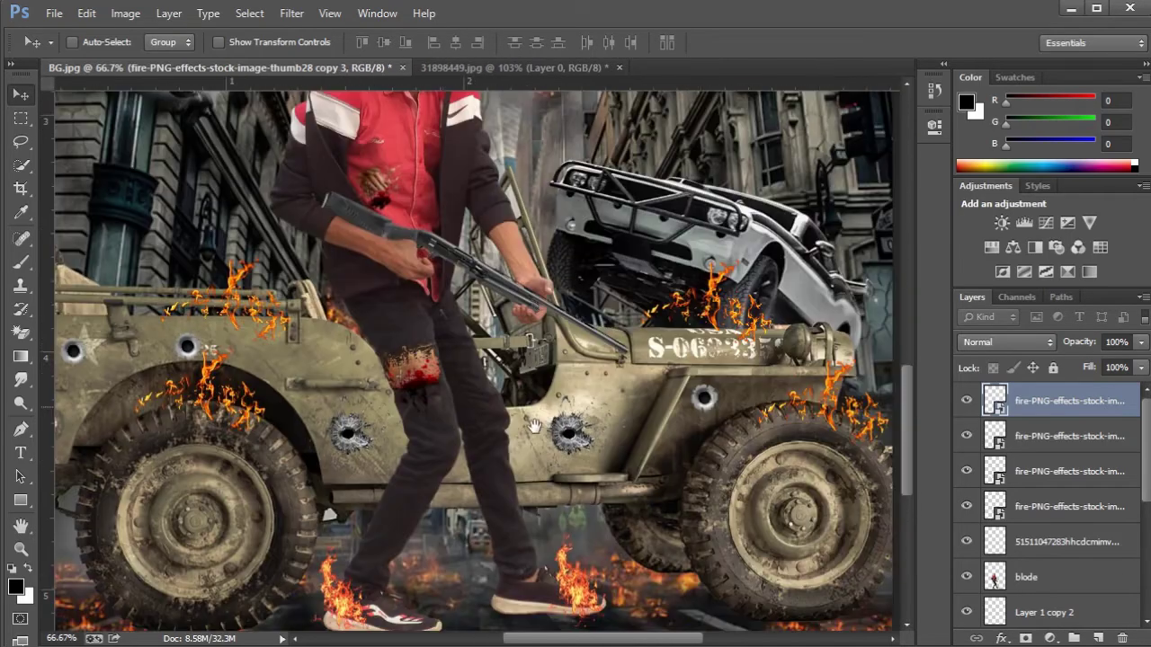
{"action": "left_click_drag", "start_coordinate": [534, 427], "coordinate": [456, 456]}
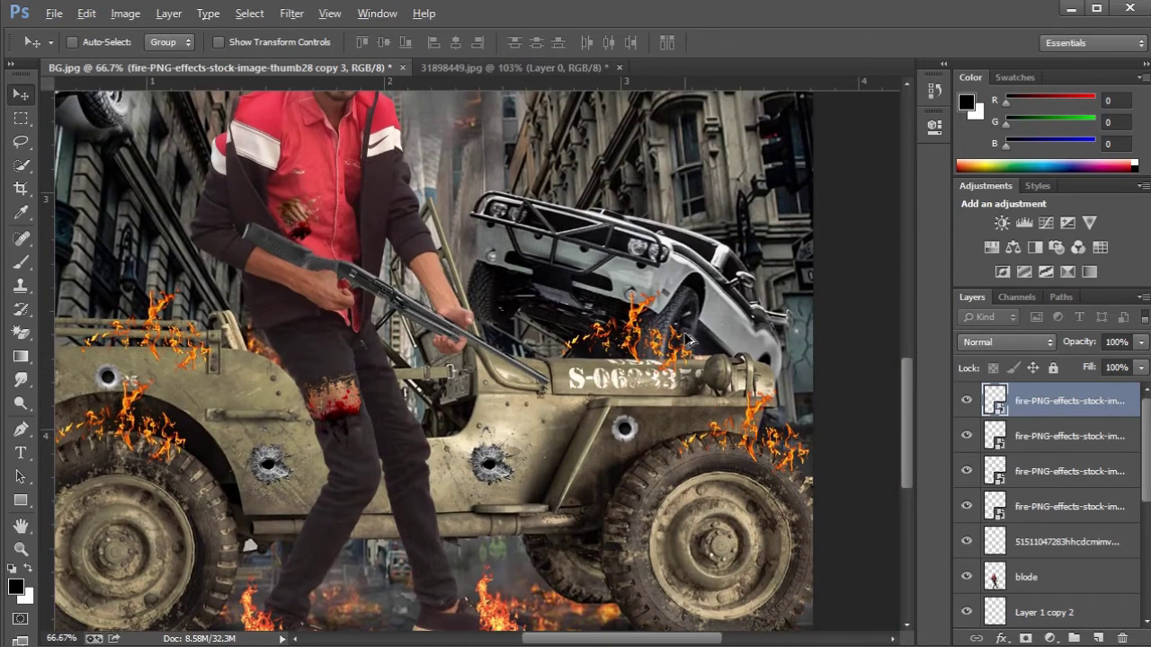
{"action": "left_click_drag", "start_coordinate": [573, 336], "coordinate": [501, 331]}
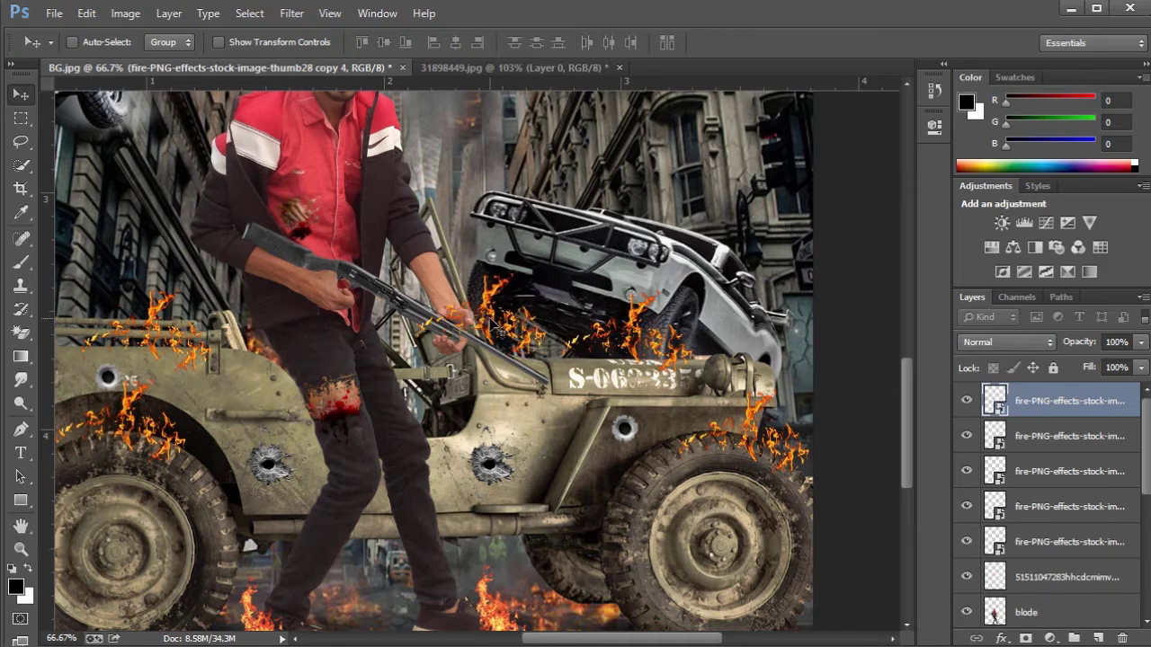
- Shrink the fire copy beside the gun hand and move it down to the rear end of the jeep's hood
{"action": "key", "text": "ctrl+t"}
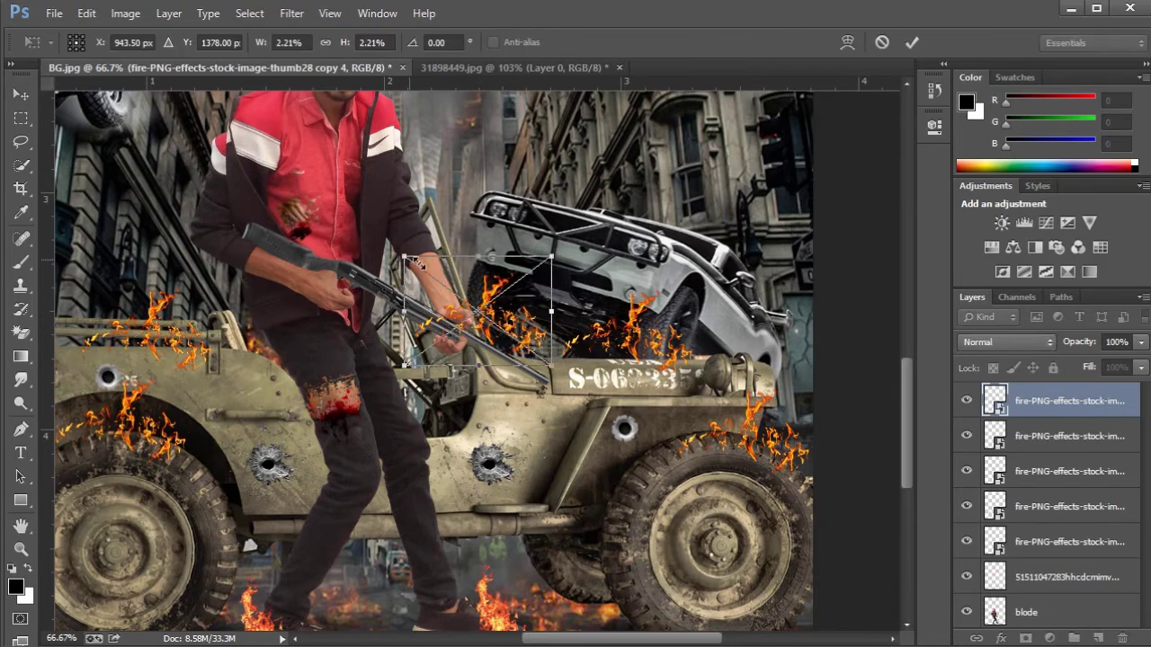
{"action": "left_click_drag", "start_coordinate": [439, 255], "coordinate": [504, 322]}
{"action": "left_click_drag", "start_coordinate": [577, 334], "coordinate": [547, 367]}
{"action": "left_click", "coordinate": [912, 43]}
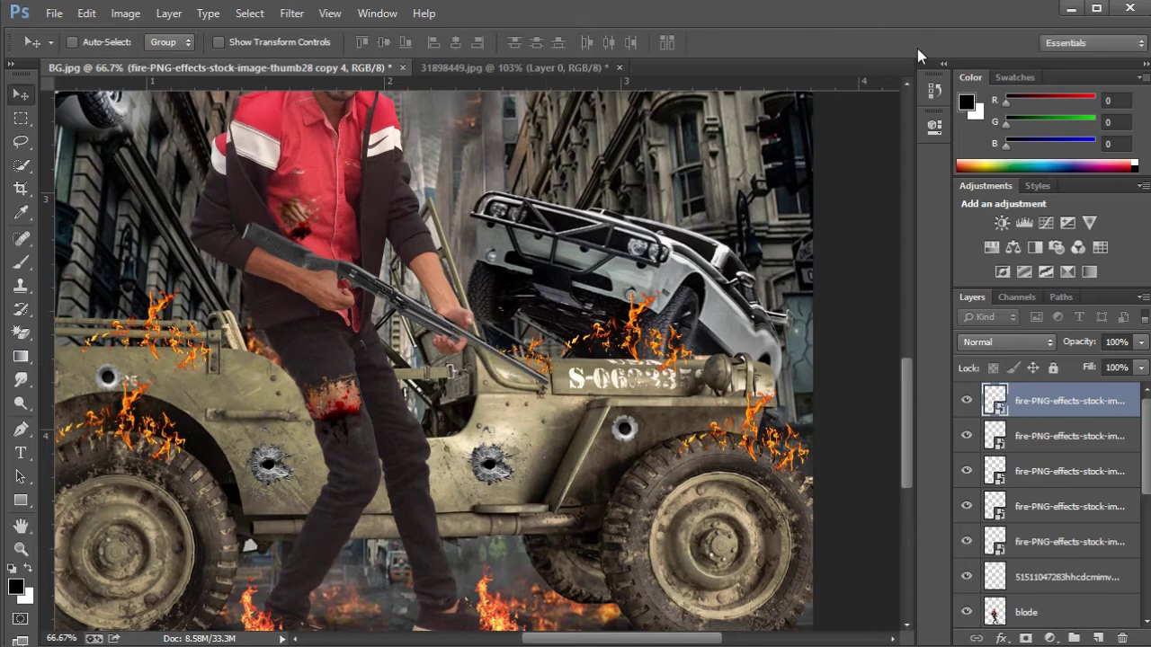
- Rasterize all five fire-PNG-effects-stock-image layers
{"action": "left_click", "coordinate": [21, 550]}
{"action": "right_click", "coordinate": [356, 323]}
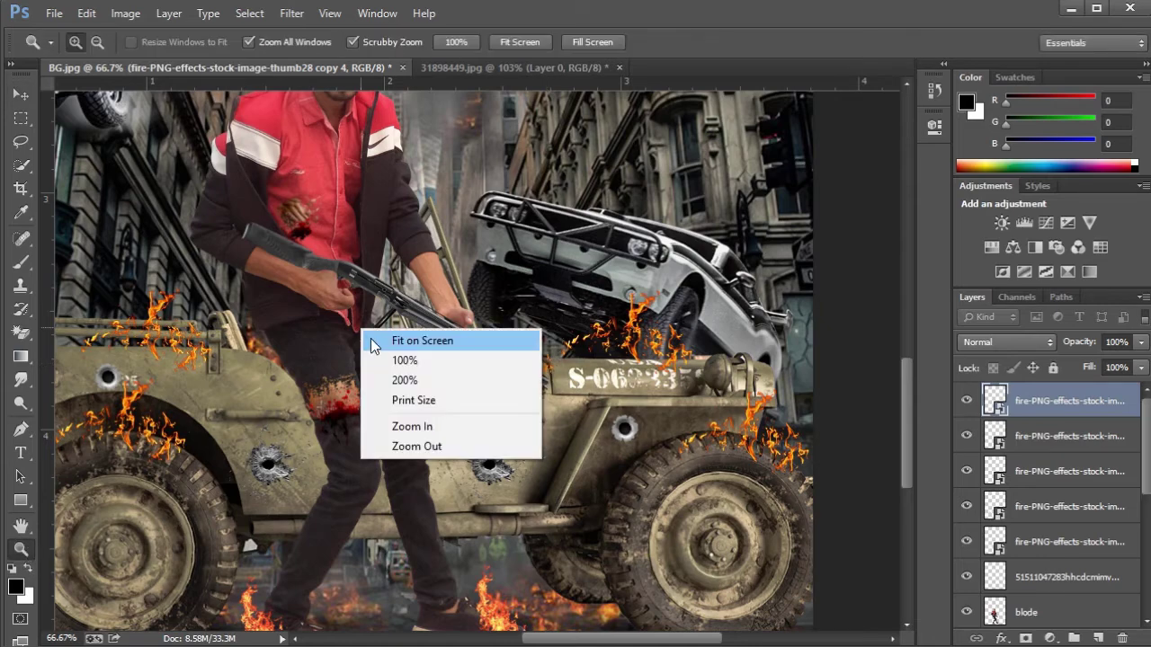
{"action": "left_click", "coordinate": [419, 336]}
{"action": "right_click", "coordinate": [400, 294]}
{"action": "left_click", "coordinate": [457, 410]}
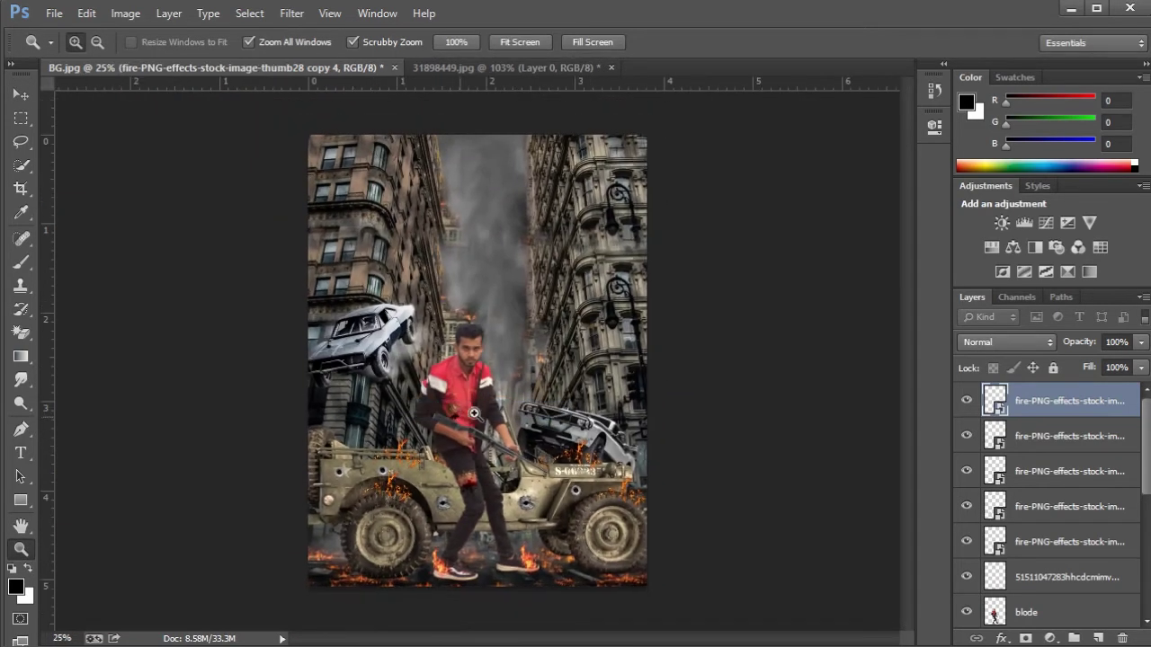
{"action": "left_click", "coordinate": [1050, 545], "text": "shift"}
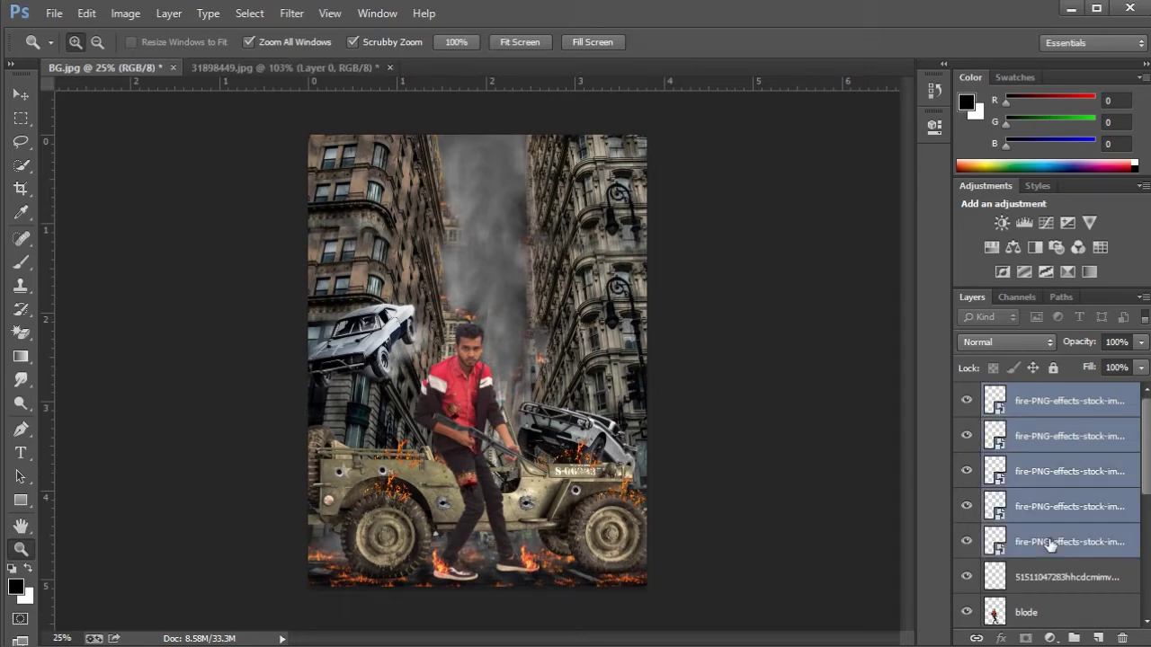
{"action": "right_click", "coordinate": [1049, 539]}
{"action": "left_click", "coordinate": [875, 269]}
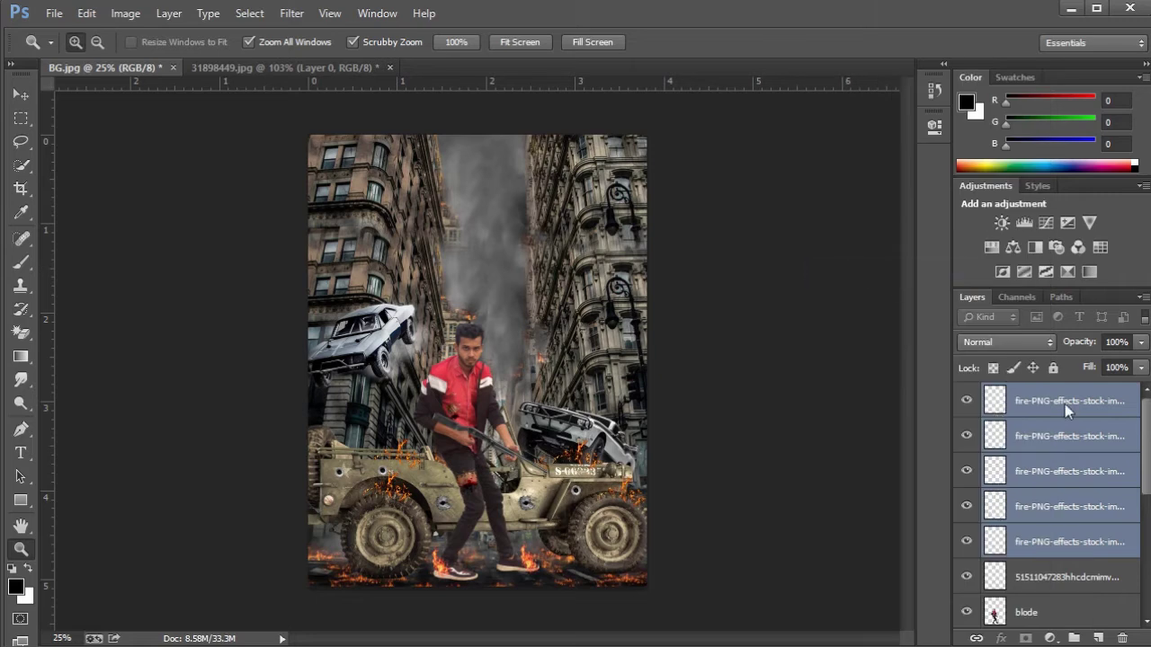
{"action": "left_click", "coordinate": [1081, 406]}
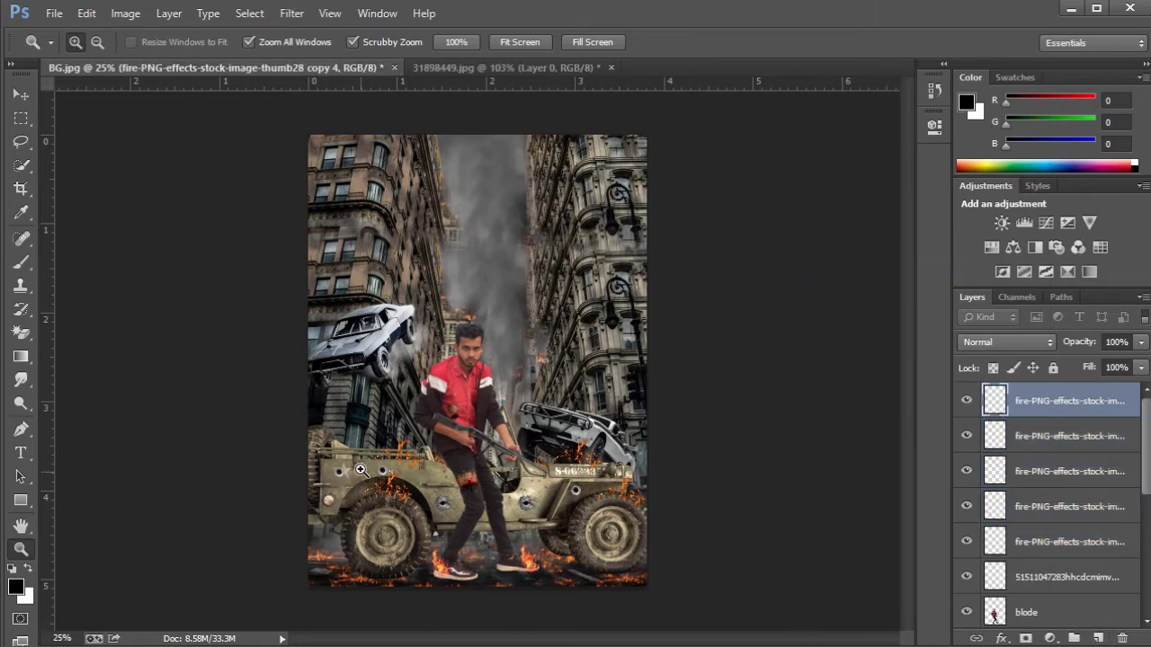
{"action": "key", "text": "alt+Tab"}
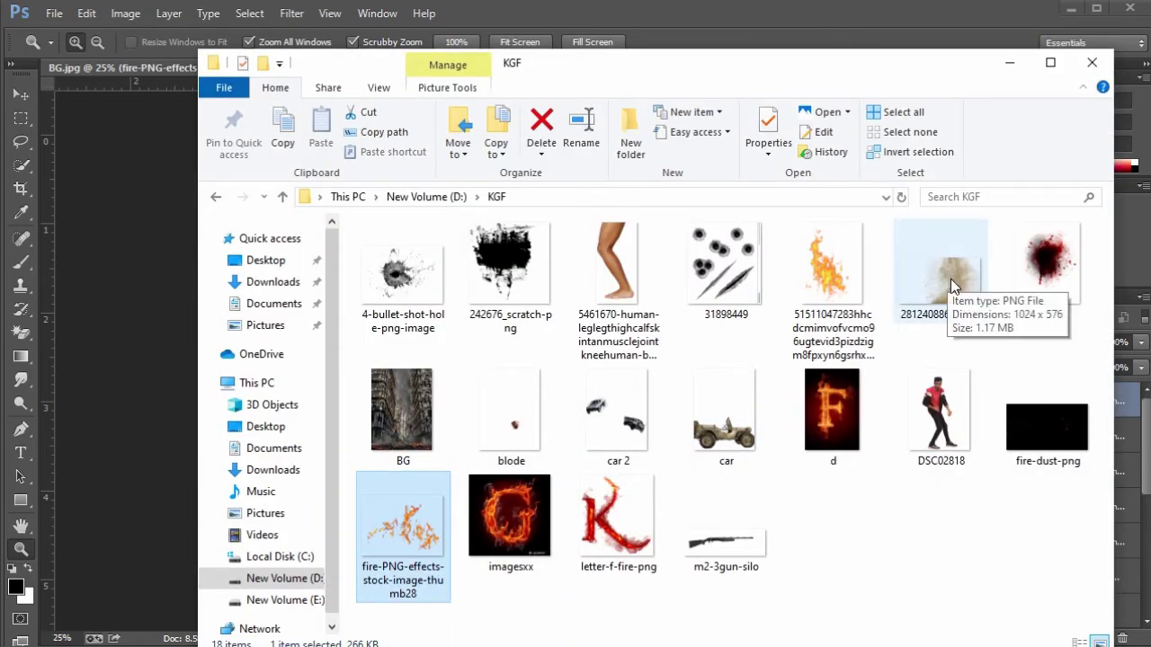
{"action": "left_click_drag", "start_coordinate": [954, 276], "coordinate": [108, 339]}
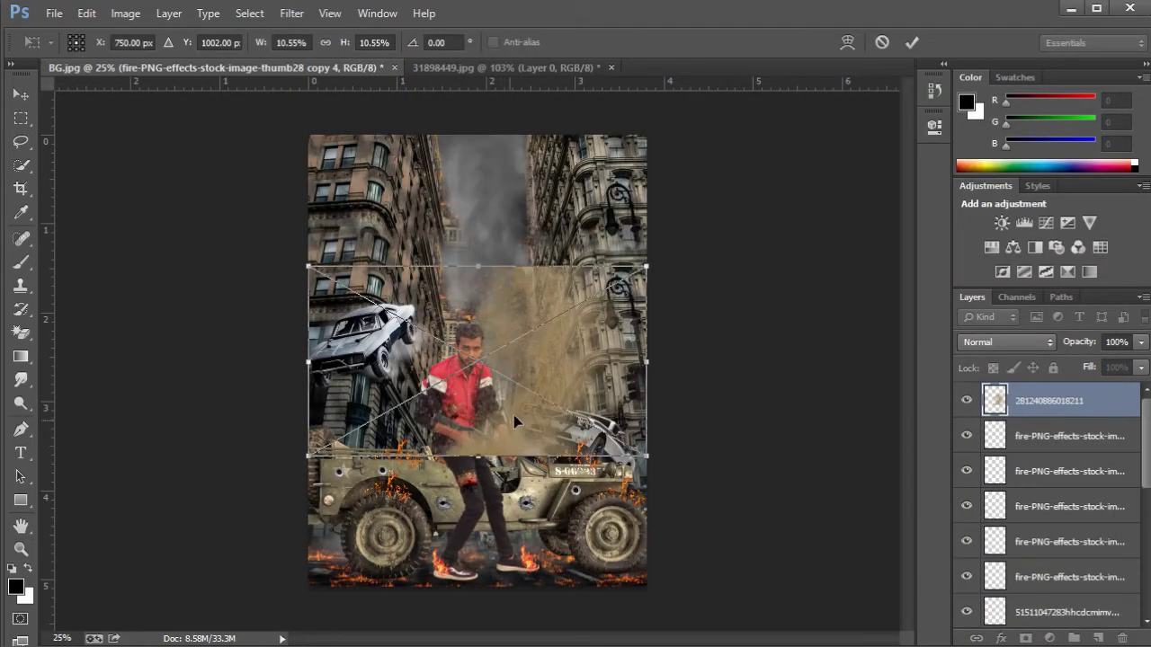
{"action": "left_click_drag", "start_coordinate": [513, 415], "coordinate": [531, 505]}
{"action": "left_click", "coordinate": [912, 42]}
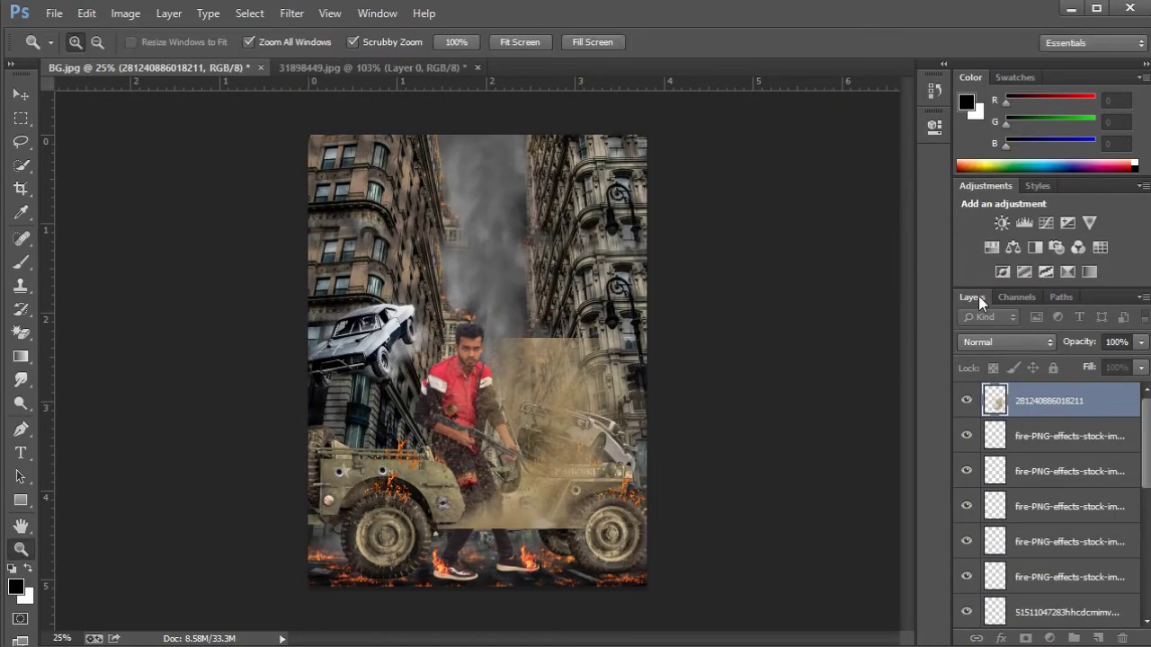
{"action": "left_click_drag", "start_coordinate": [1046, 418], "coordinate": [1079, 564]}
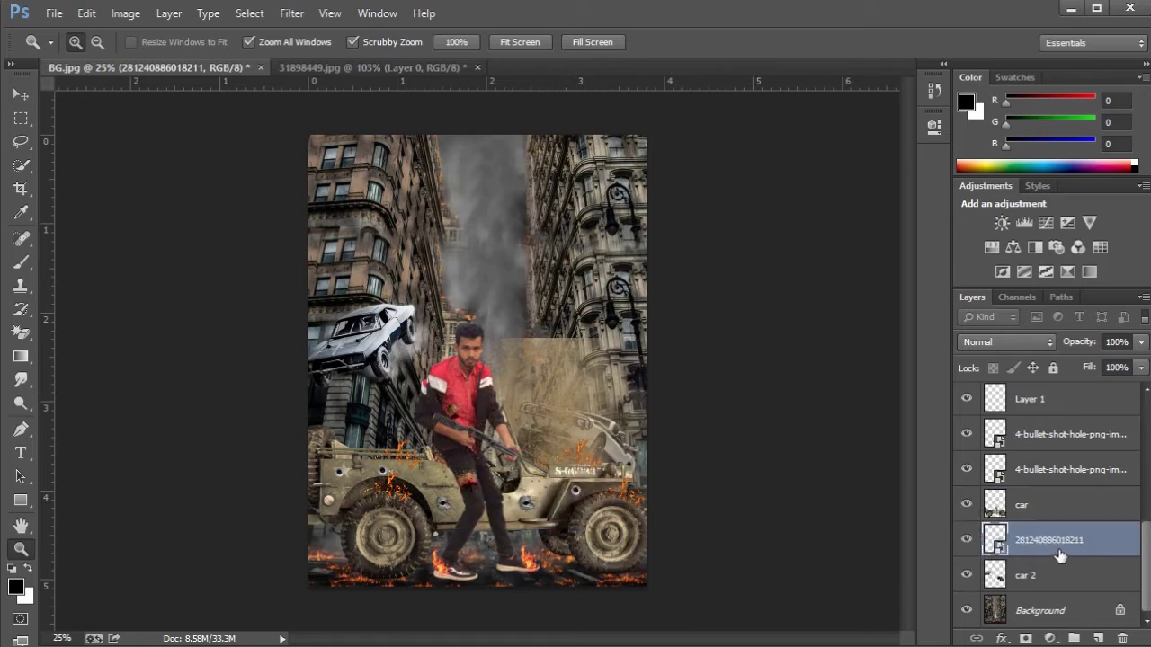
- Rotate the dust about 65.6° and position it behind the jeep's front end at the edge of the image
{"action": "key", "text": "ctrl+t"}
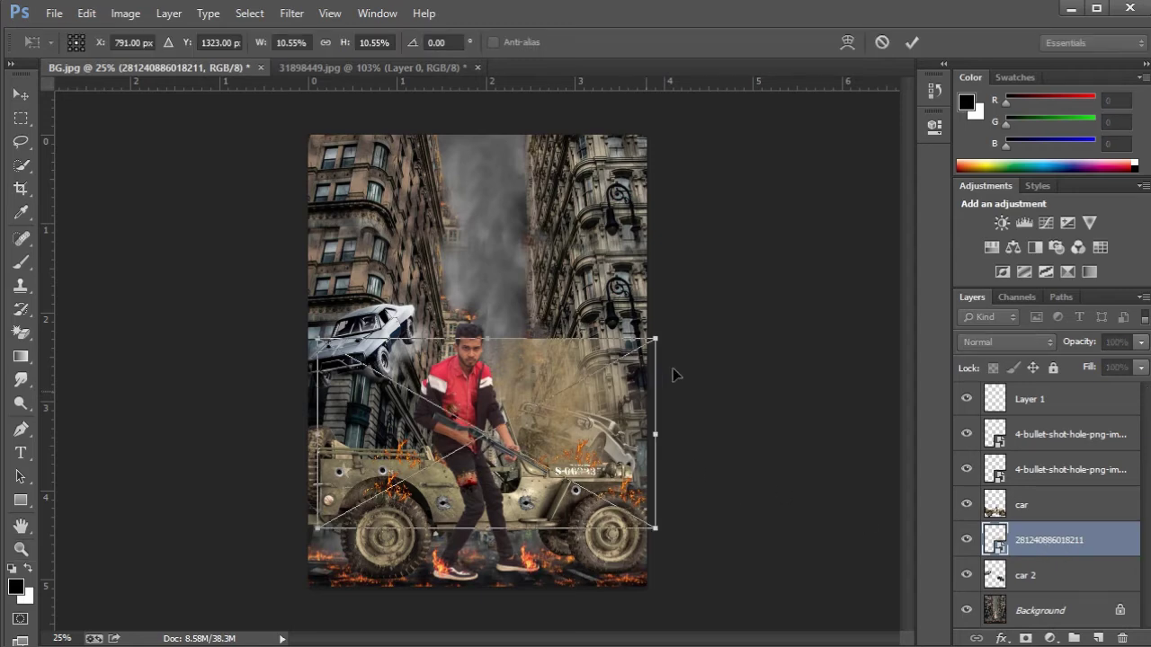
{"action": "left_click_drag", "start_coordinate": [683, 382], "coordinate": [710, 629]}
{"action": "left_click_drag", "start_coordinate": [539, 427], "coordinate": [597, 414]}
{"action": "left_click_drag", "start_coordinate": [776, 396], "coordinate": [794, 452]}
{"action": "left_click_drag", "start_coordinate": [629, 411], "coordinate": [646, 395]}
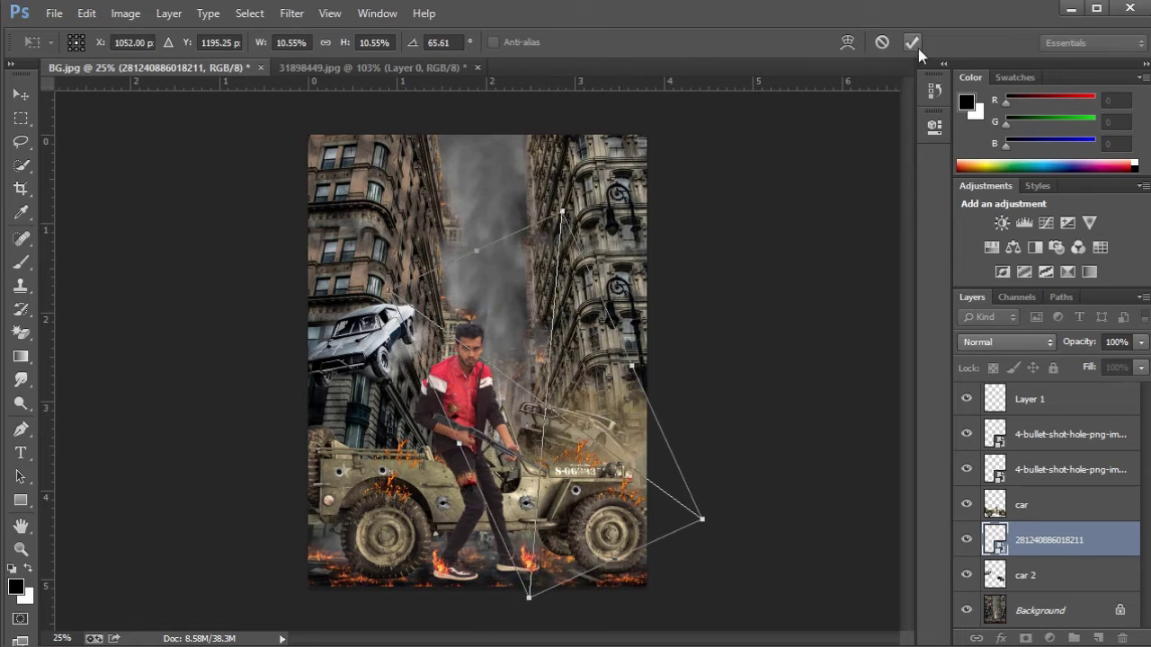
{"action": "left_click", "coordinate": [916, 47]}
- Duplicate the dust behind the jeep's rear half and merge both dust layers
{"action": "key", "text": "z"}
{"action": "left_click", "coordinate": [20, 93]}
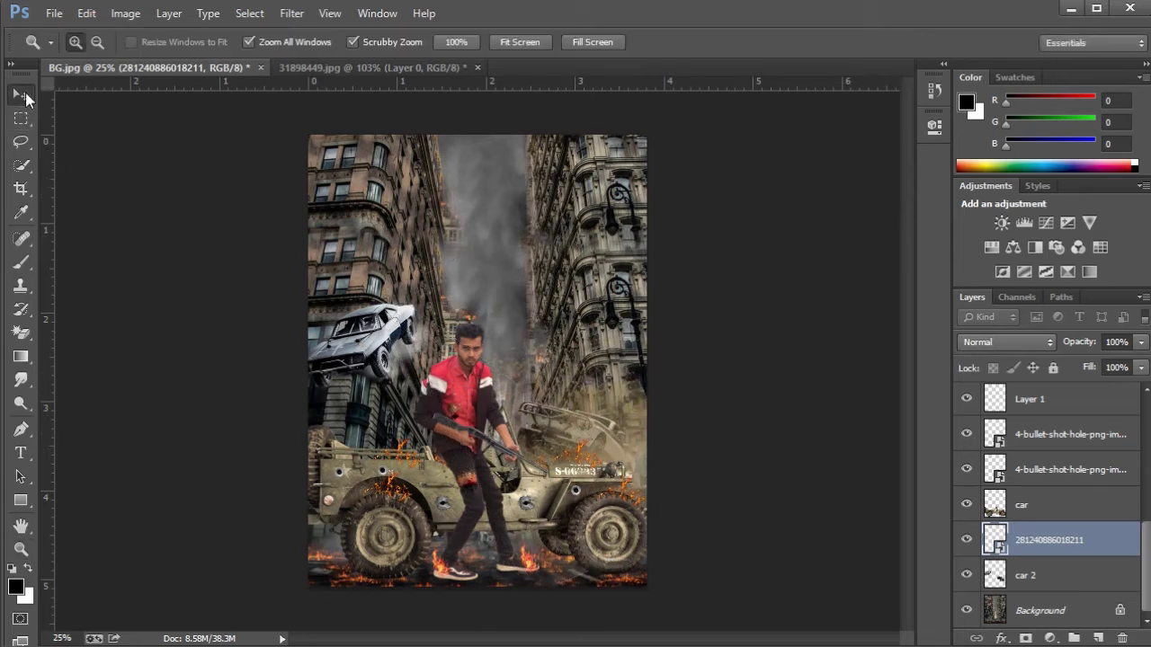
{"action": "left_click_drag", "start_coordinate": [583, 441], "coordinate": [366, 446]}
{"action": "left_click", "coordinate": [1059, 583], "text": "shift"}
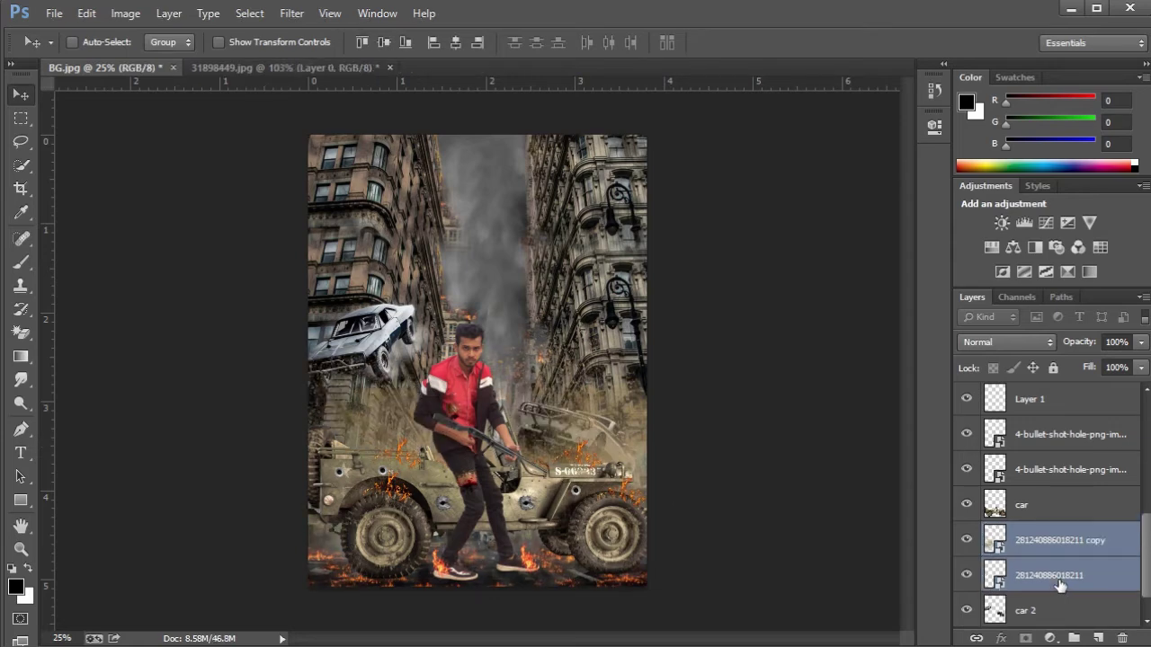
{"action": "key", "text": "ctrl+e"}
- Apply a Gaussian Blur with a radius of 5.3 pixels to the merged dust layer
{"action": "left_click", "coordinate": [292, 13]}
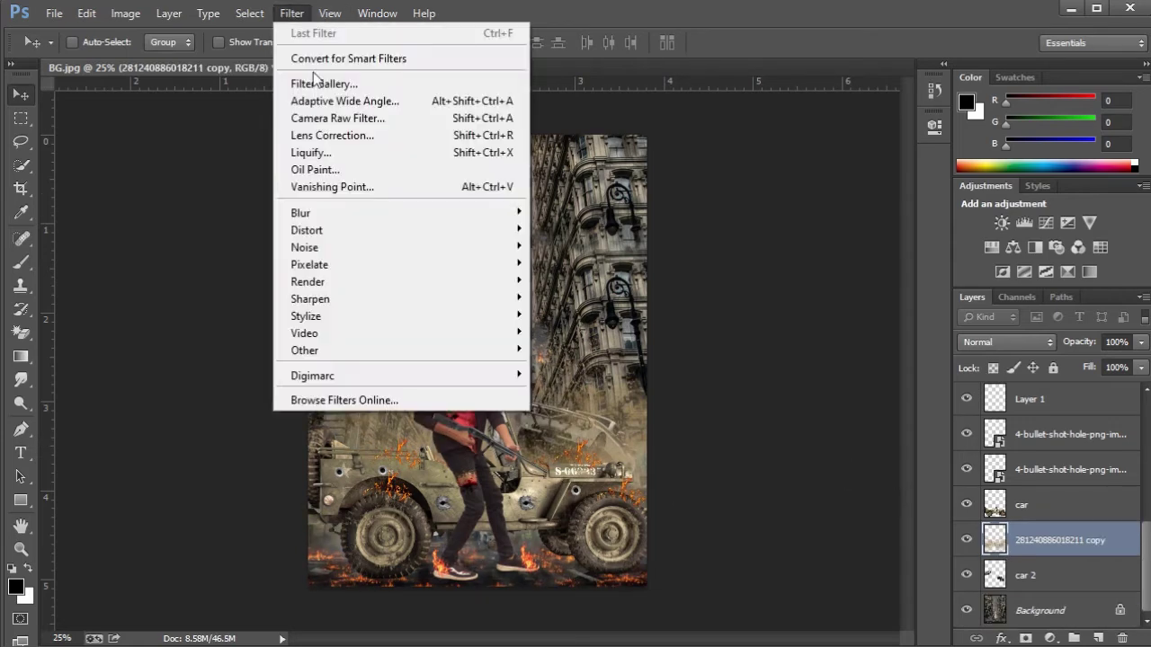
{"action": "mouse_move", "coordinate": [445, 210]}
{"action": "left_click", "coordinate": [584, 339]}
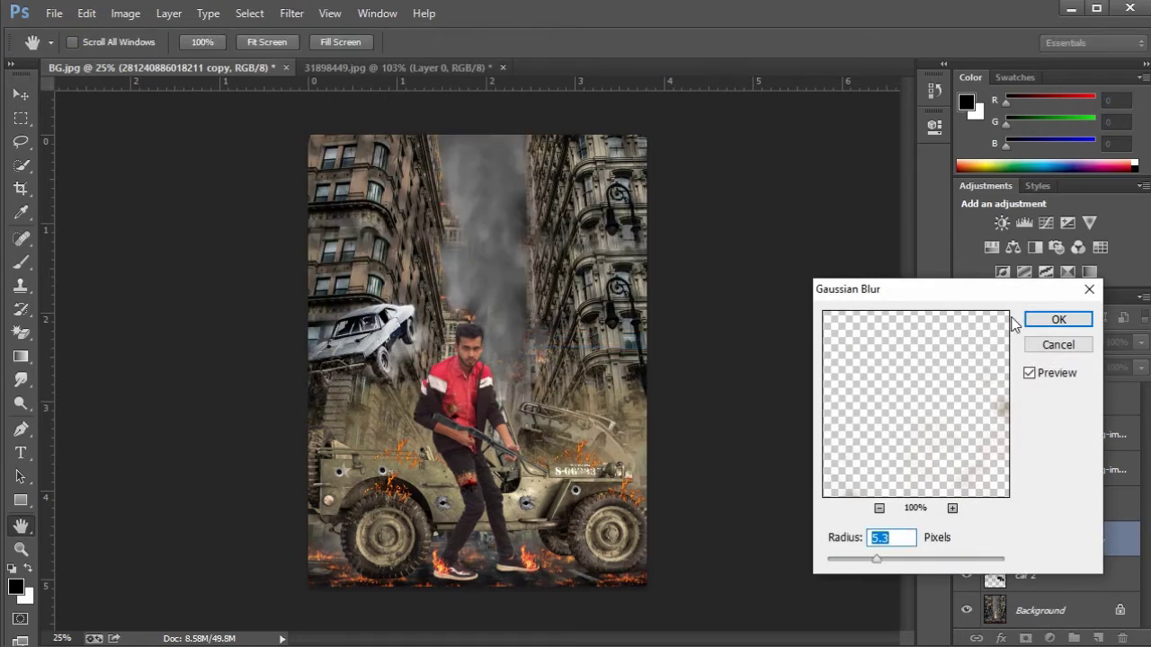
{"action": "left_click", "coordinate": [1034, 319]}
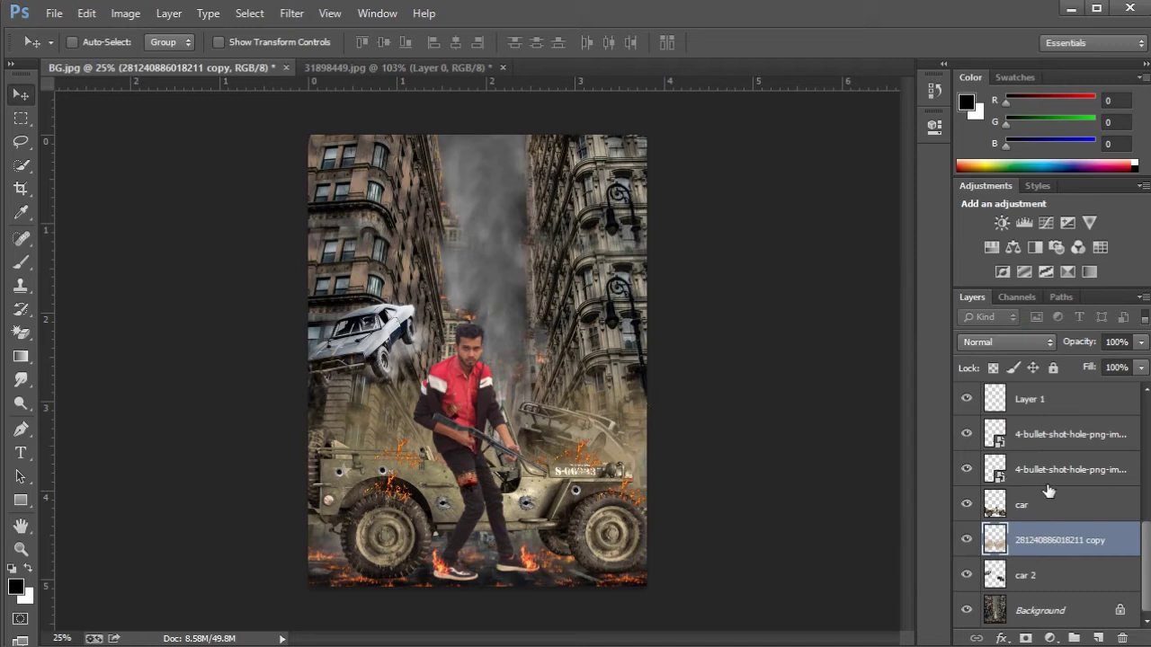
- Add a new empty layer above the topmost fire-PNG-effects-stock-image layer
{"action": "scroll", "coordinate": [1063, 497], "scroll_direction": "up", "scroll_amount": 6}
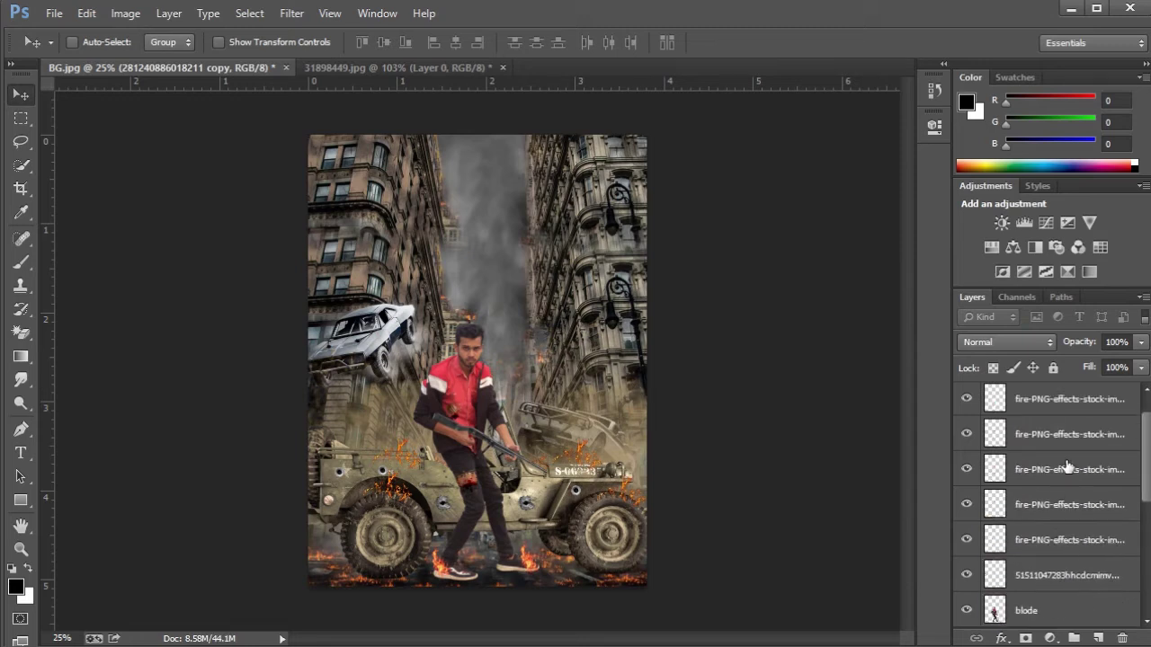
{"action": "double_click", "coordinate": [1066, 416]}
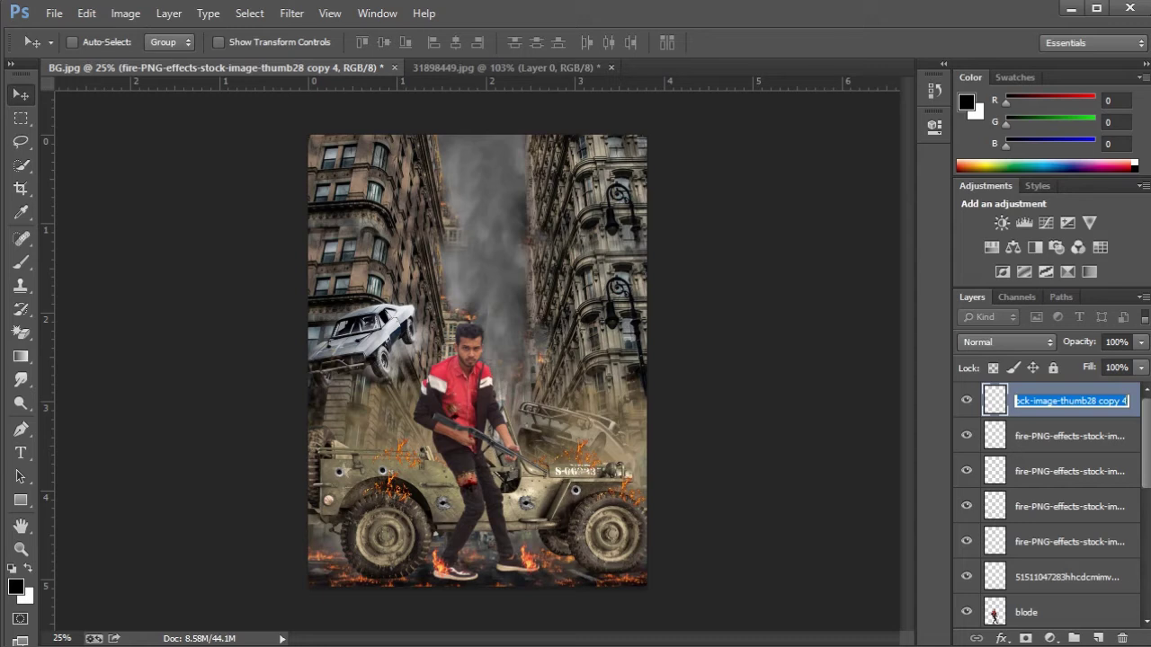
{"action": "left_click", "coordinate": [951, 380]}
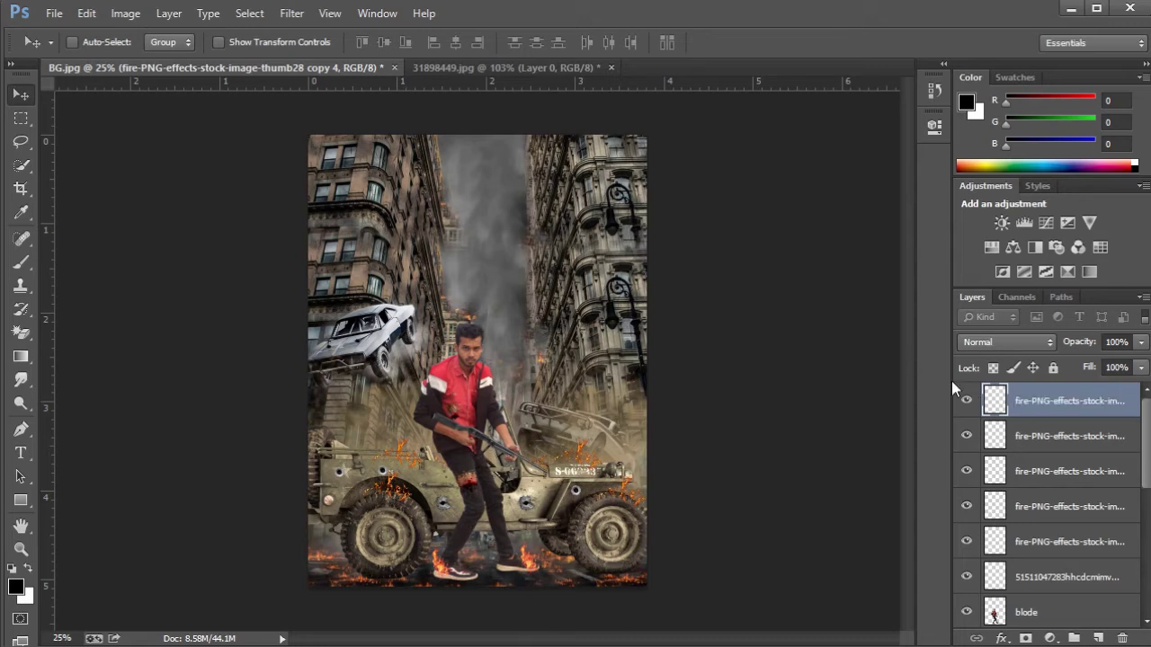
{"action": "left_click", "coordinate": [1098, 636]}
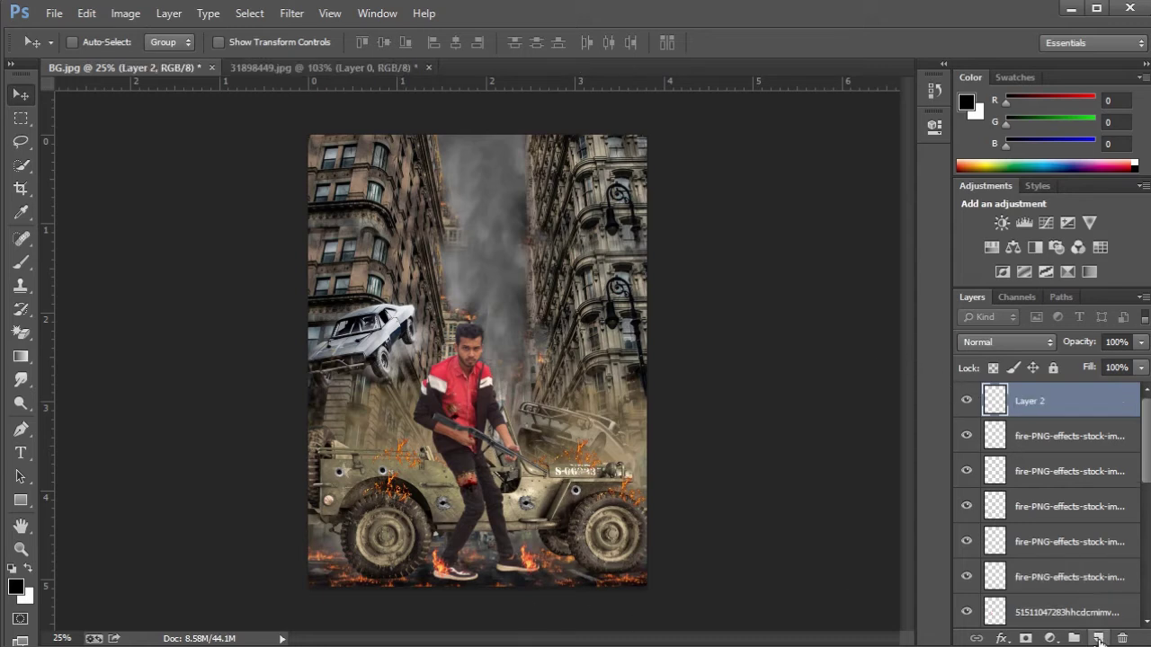
- Open the blode layer in the Camera Raw Filter and raise Clarity to +41
{"action": "scroll", "coordinate": [1087, 475], "scroll_direction": "down", "scroll_amount": 4}
{"action": "left_click", "coordinate": [1041, 440]}
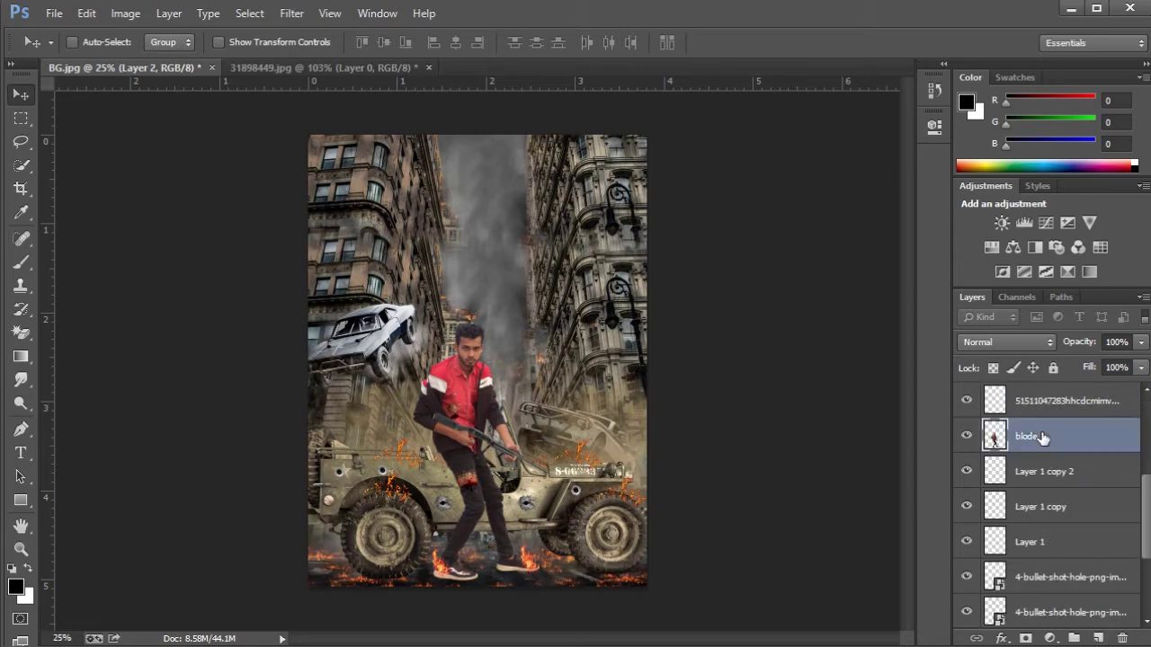
{"action": "left_click", "coordinate": [290, 13]}
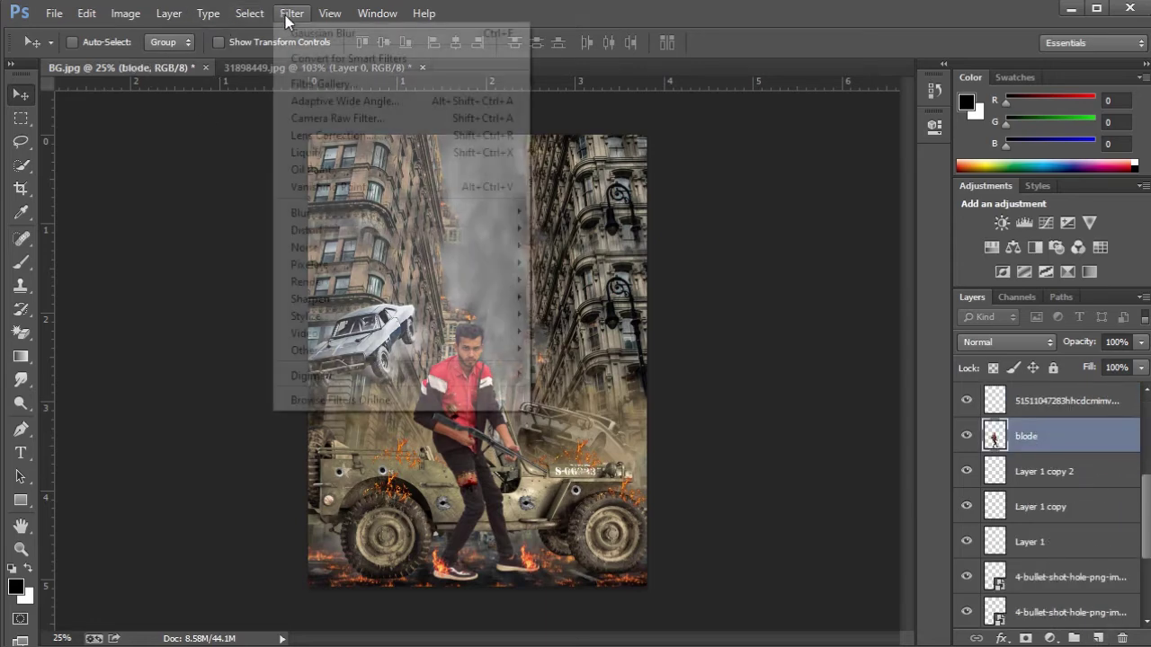
{"action": "left_click", "coordinate": [348, 118]}
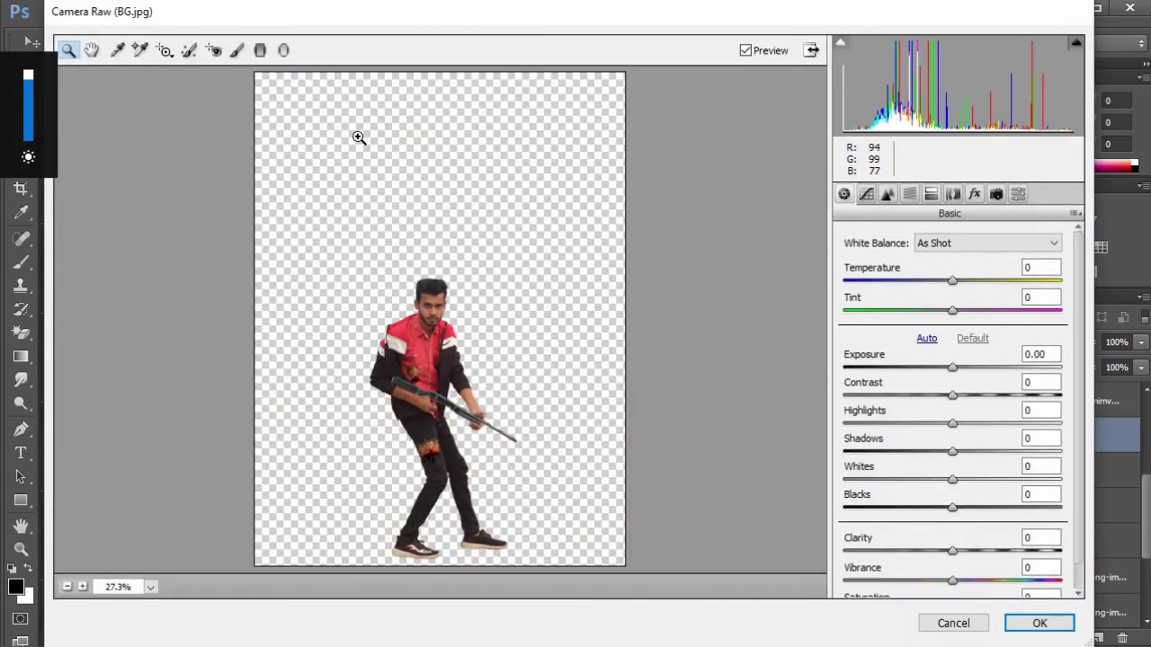
{"action": "left_click", "coordinate": [955, 549]}
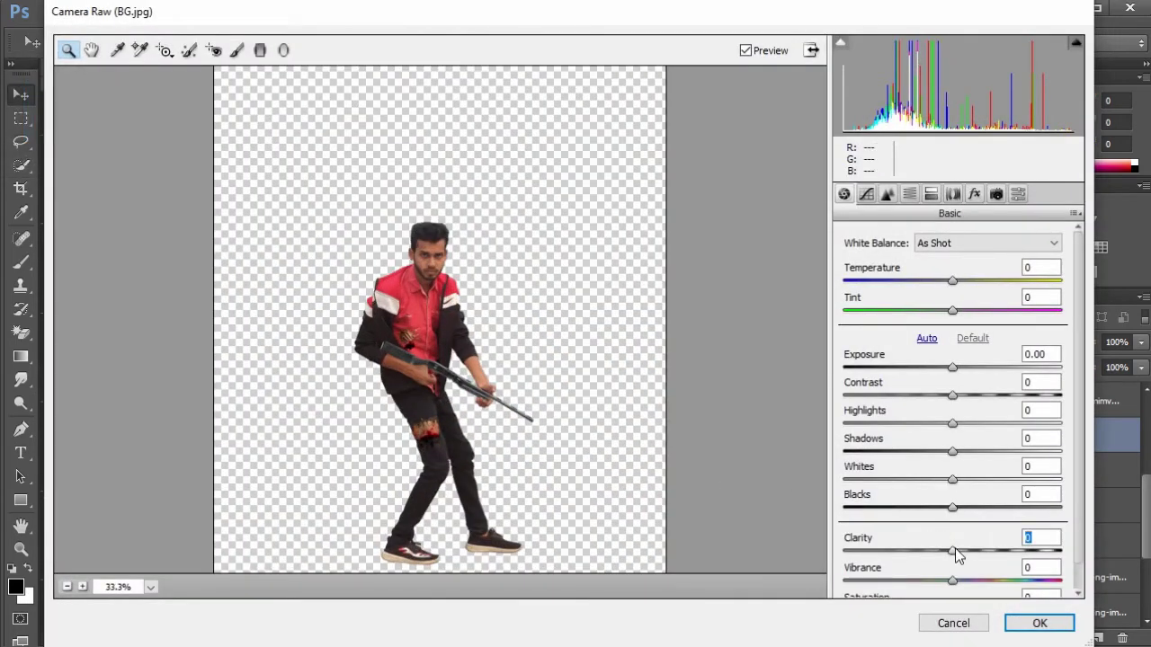
{"action": "left_click_drag", "start_coordinate": [955, 548], "coordinate": [1000, 550]}
- Lower the Reds saturation of the man to -24 in Camera Raw and apply the filter
{"action": "left_click", "coordinate": [908, 194]}
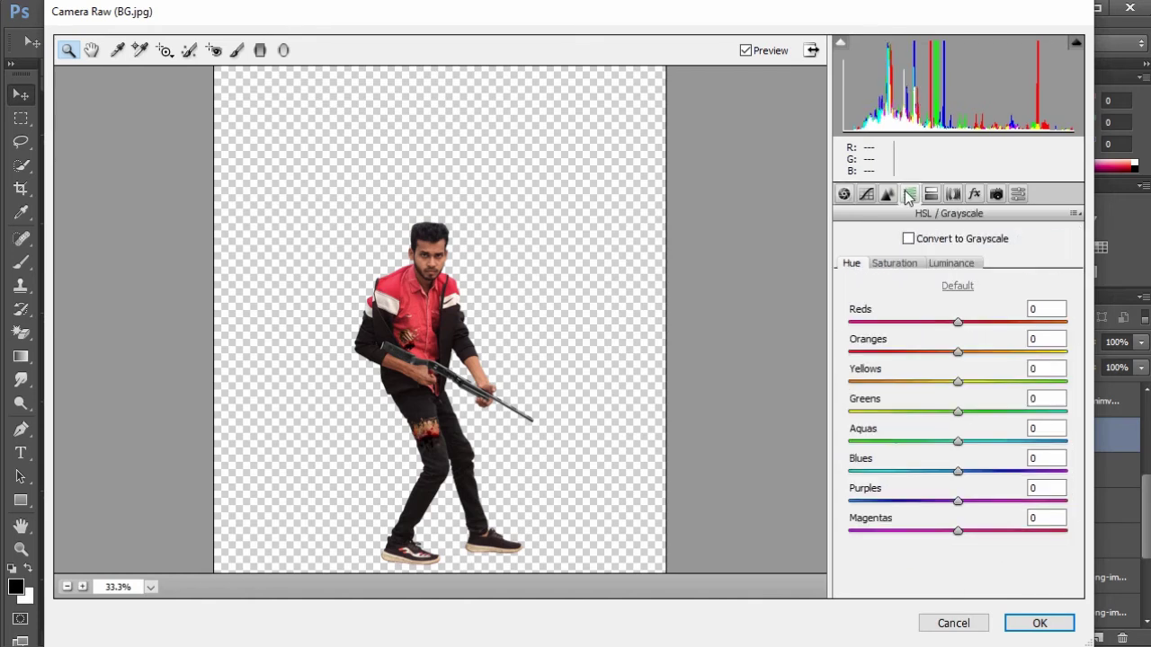
{"action": "left_click", "coordinate": [888, 194]}
{"action": "left_click", "coordinate": [909, 193]}
{"action": "left_click", "coordinate": [908, 264]}
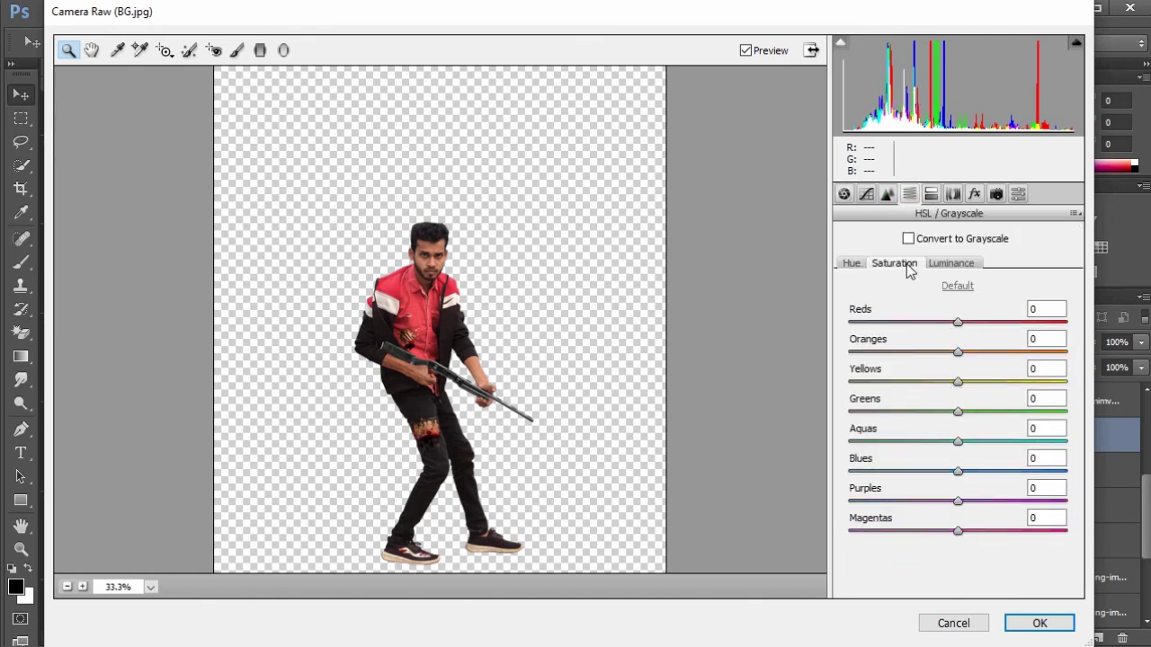
{"action": "mouse_move", "coordinate": [962, 358]}
{"action": "left_mouse_down"}
{"action": "mouse_move", "coordinate": [942, 357]}
{"action": "mouse_move", "coordinate": [920, 324]}
{"action": "mouse_move", "coordinate": [958, 362]}
{"action": "left_mouse_up"}
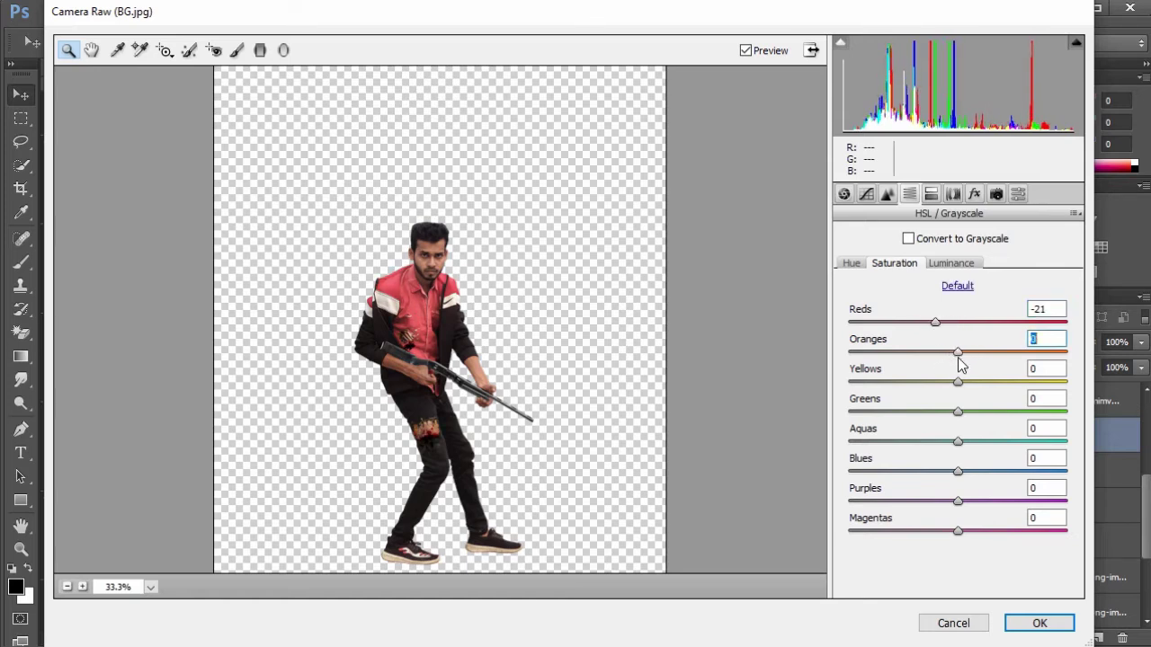
{"action": "left_click_drag", "start_coordinate": [937, 323], "coordinate": [933, 283]}
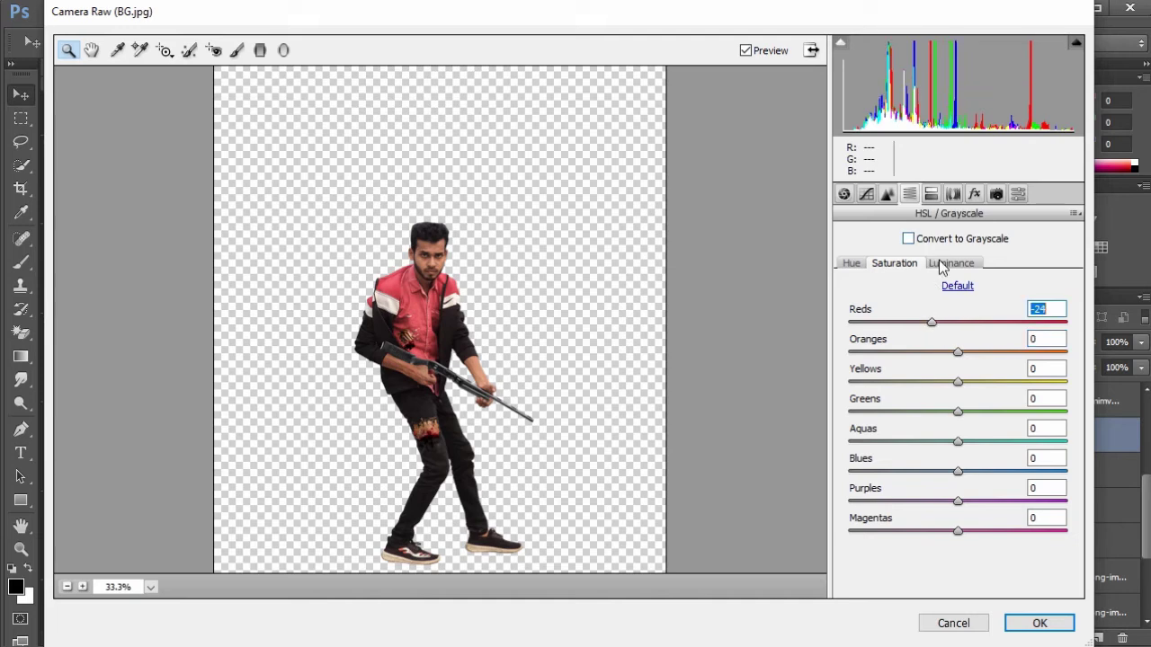
{"action": "left_click", "coordinate": [943, 263]}
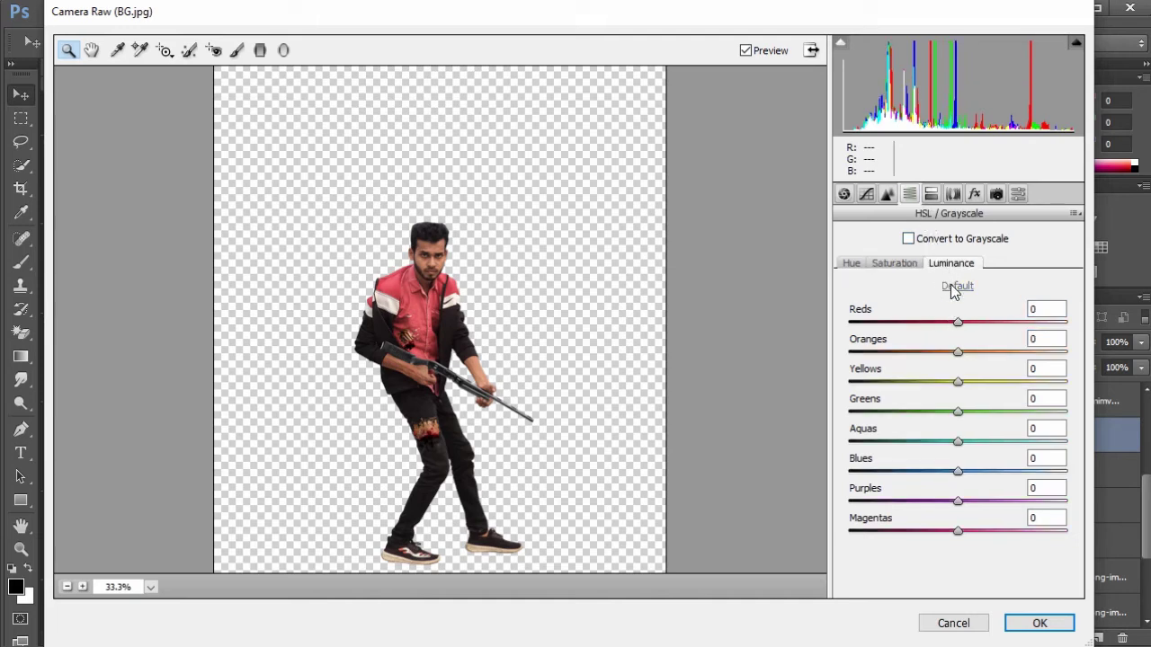
{"action": "left_click", "coordinate": [919, 266]}
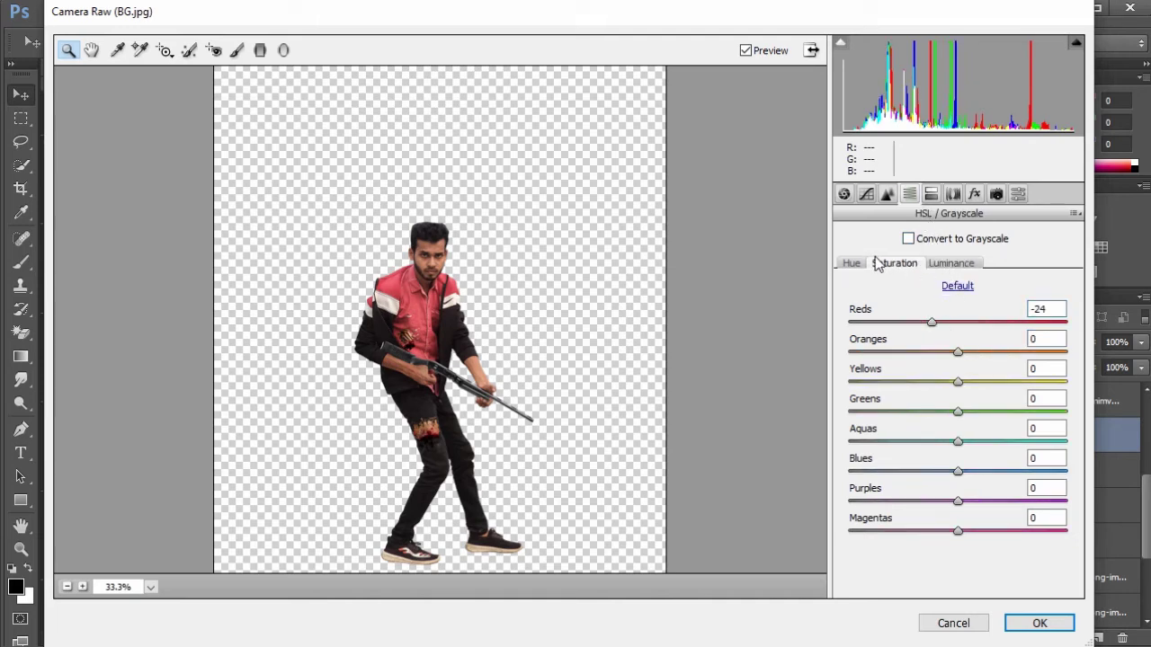
{"action": "left_click", "coordinate": [888, 194]}
{"action": "left_click", "coordinate": [845, 195]}
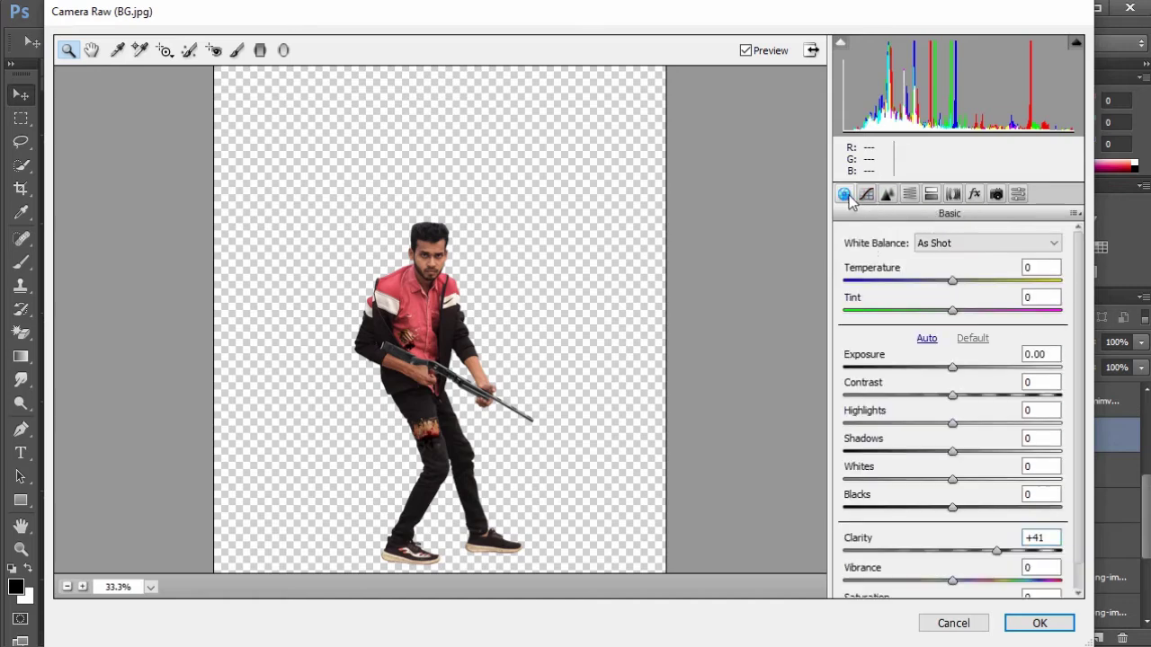
{"action": "left_click", "coordinate": [1034, 623]}
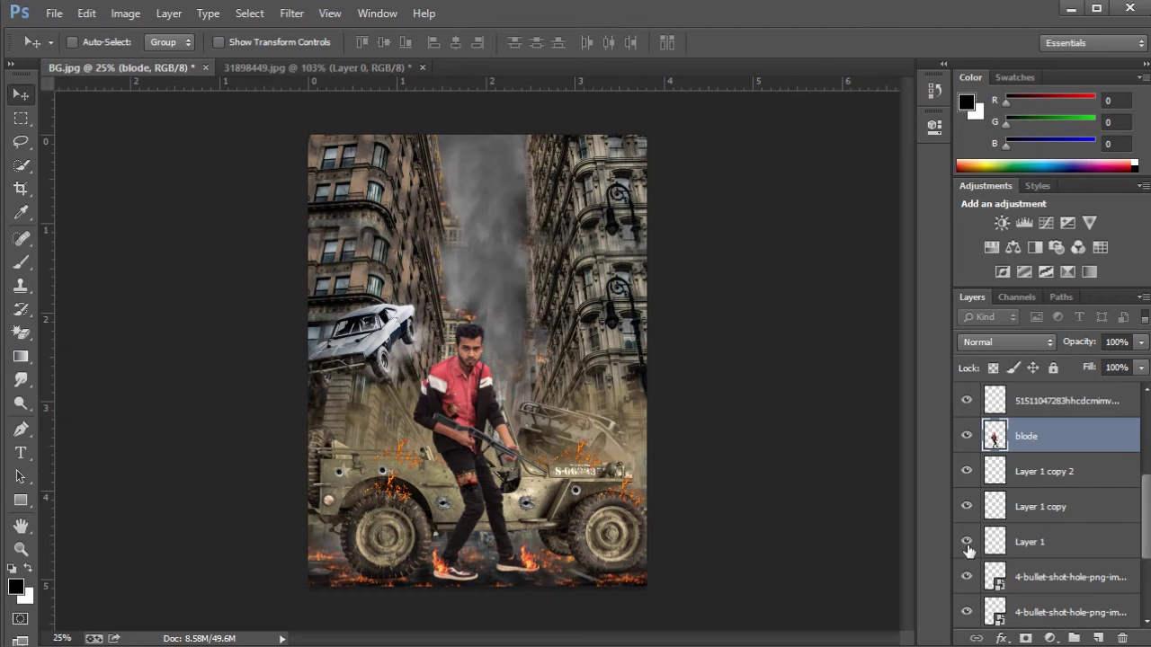
- Add a new empty layer directly above the car layer
{"action": "scroll", "coordinate": [1088, 565], "scroll_direction": "down", "scroll_amount": 3}
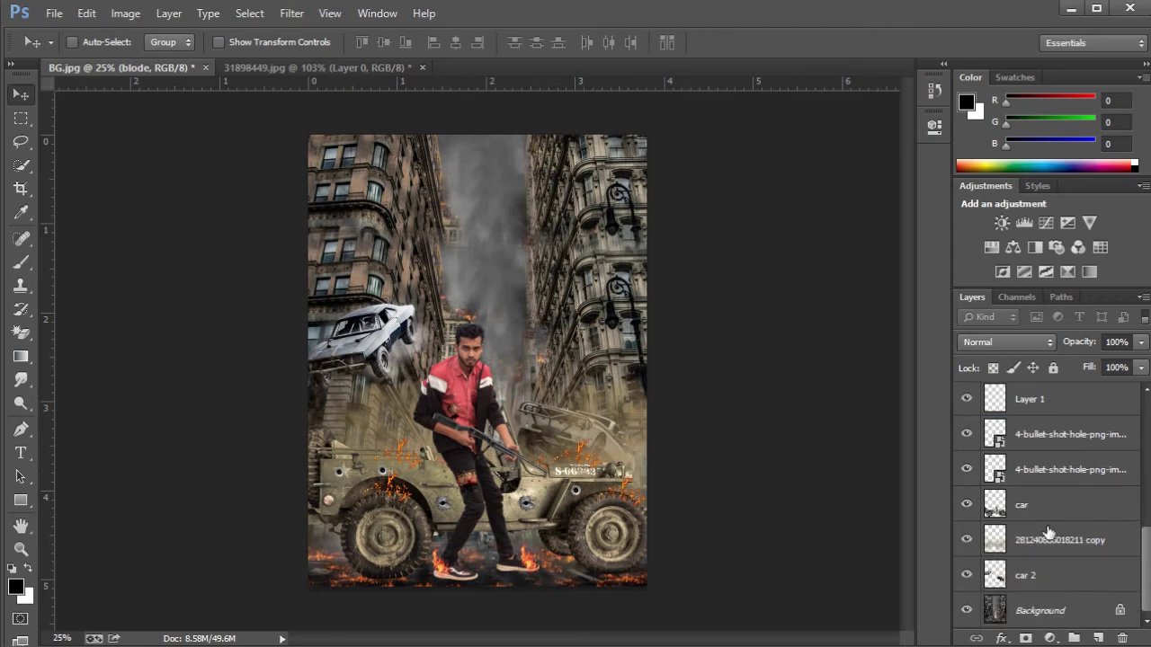
{"action": "scroll", "coordinate": [1049, 535], "scroll_direction": "up", "scroll_amount": 5}
{"action": "scroll", "coordinate": [1049, 549], "scroll_direction": "down", "scroll_amount": 5}
{"action": "left_click", "coordinate": [1052, 507]}
{"action": "left_click", "coordinate": [1103, 637]}
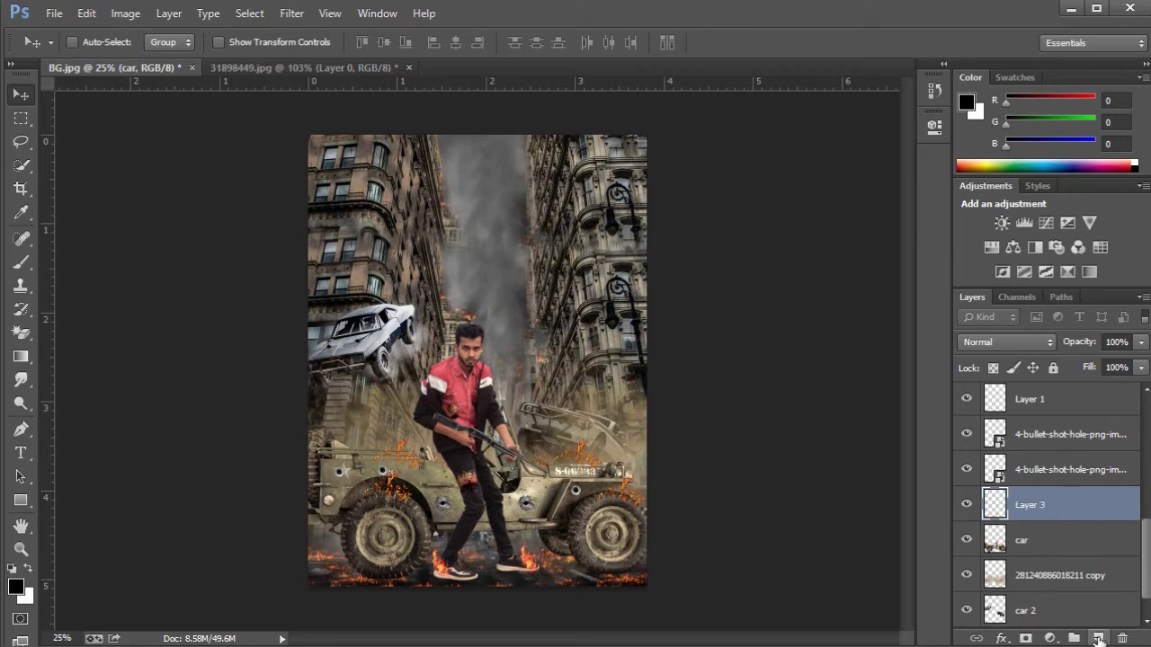
- Enlarge the Brush to 700 px and sample the smoke's gray (RGB 96, 96, 96) as the foreground color
{"action": "left_click", "coordinate": [20, 262]}
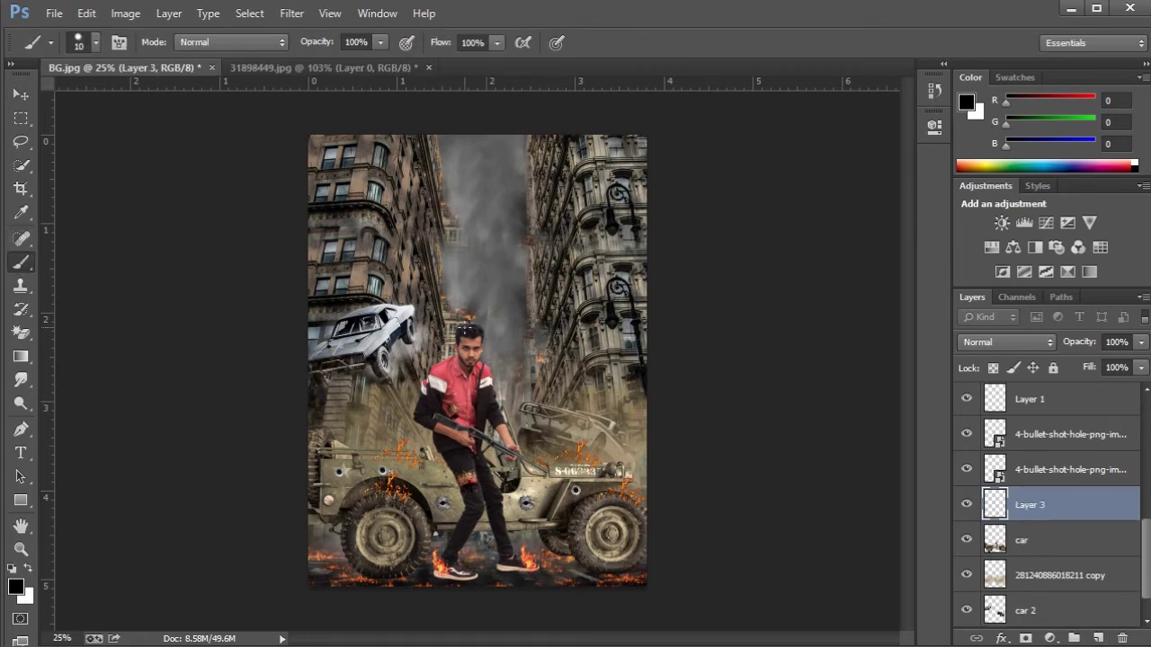
{"action": "key", "text": "bracketright"}
{"action": "key", "text": "bracketright"}
{"action": "key", "text": "bracketright"}
{"action": "key", "text": "bracketright"}
{"action": "key", "text": "bracketright"}
{"action": "key", "text": "bracketright"}
{"action": "key", "text": "bracketright"}
{"action": "key", "text": "bracketright"}
{"action": "key", "text": "bracketright"}
{"action": "key", "text": "bracketright"}
{"action": "key", "text": "bracketright"}
{"action": "key", "text": "bracketright"}
{"action": "key", "text": "bracketright"}
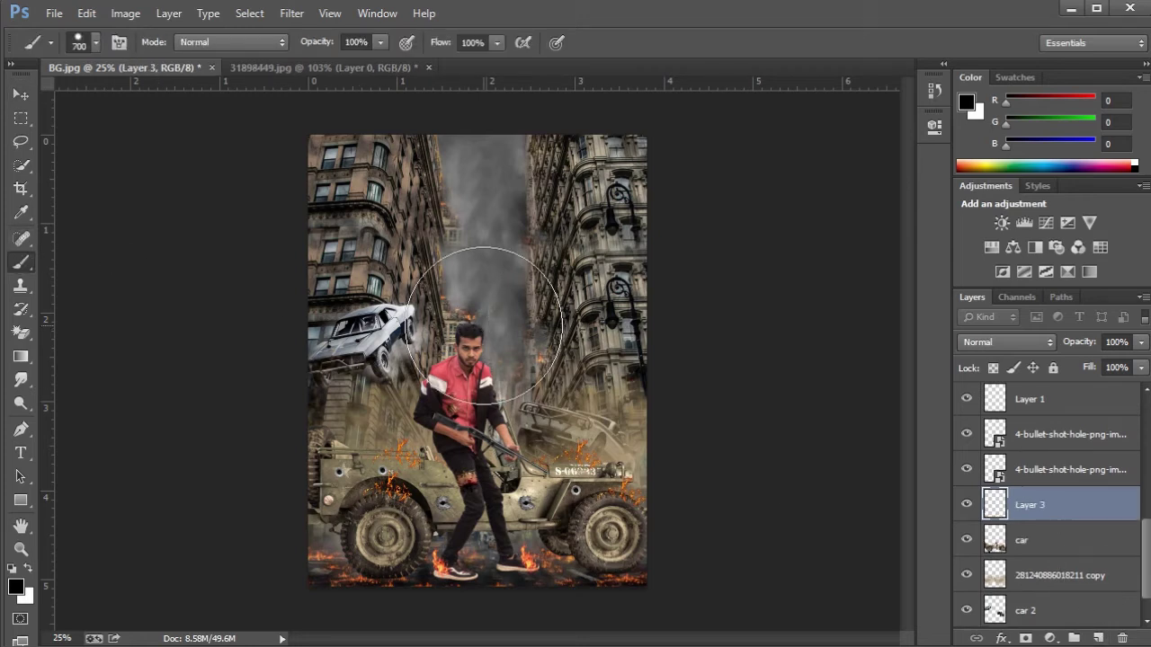
{"action": "left_click", "coordinate": [501, 274], "text": "alt"}
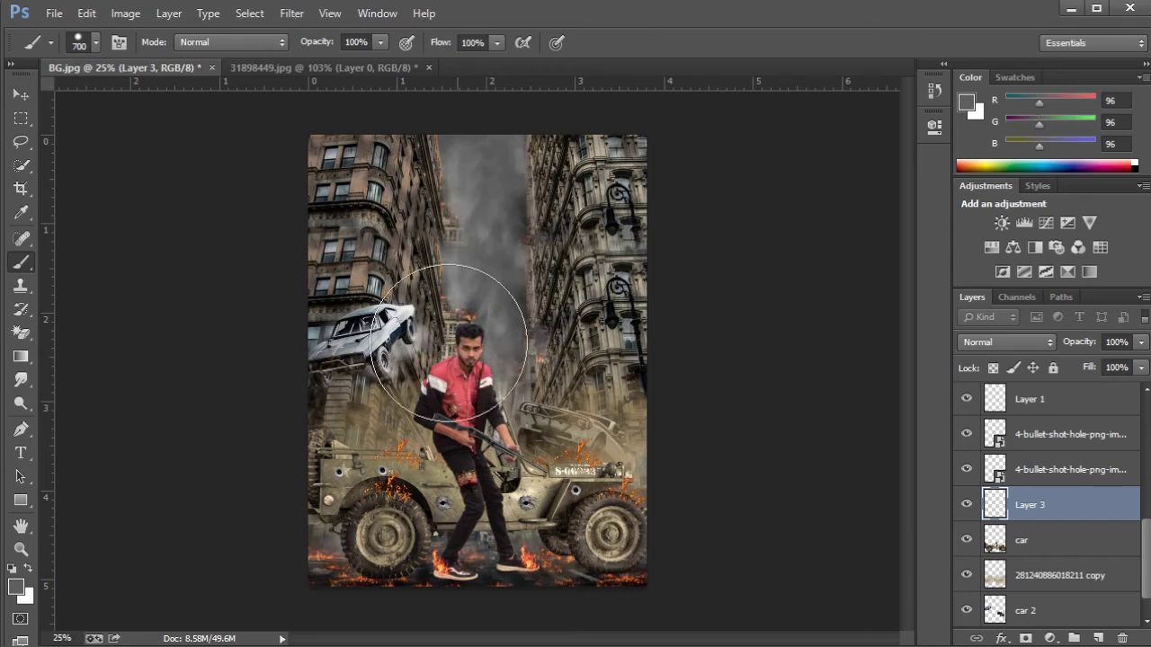
- Replace the hard-edged gray dab behind the man with one from a soft round 700 px brush
{"action": "left_click", "coordinate": [486, 378]}
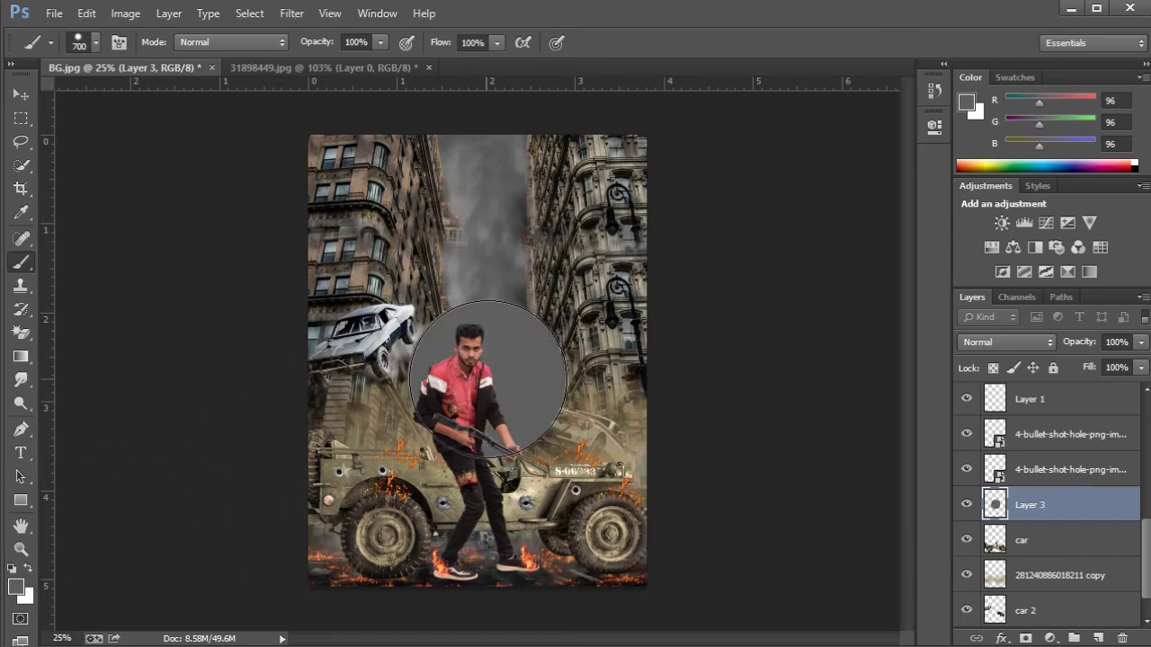
{"action": "key", "text": "ctrl+z"}
{"action": "right_click", "coordinate": [494, 376]}
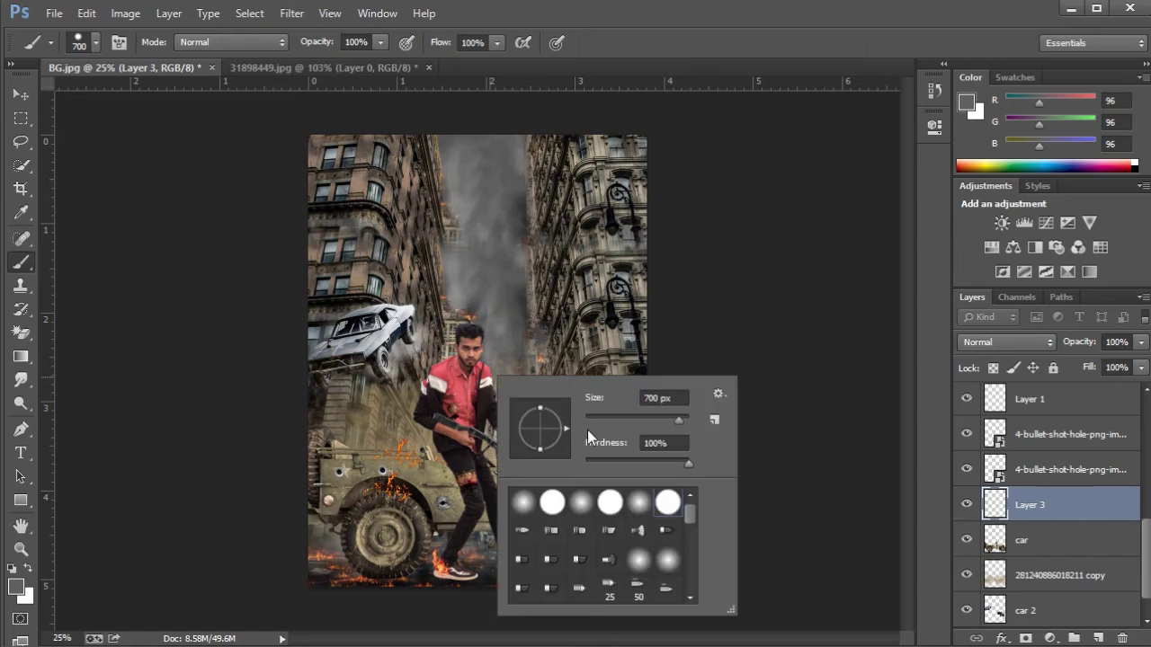
{"action": "left_click", "coordinate": [639, 503]}
{"action": "key", "text": "Return"}
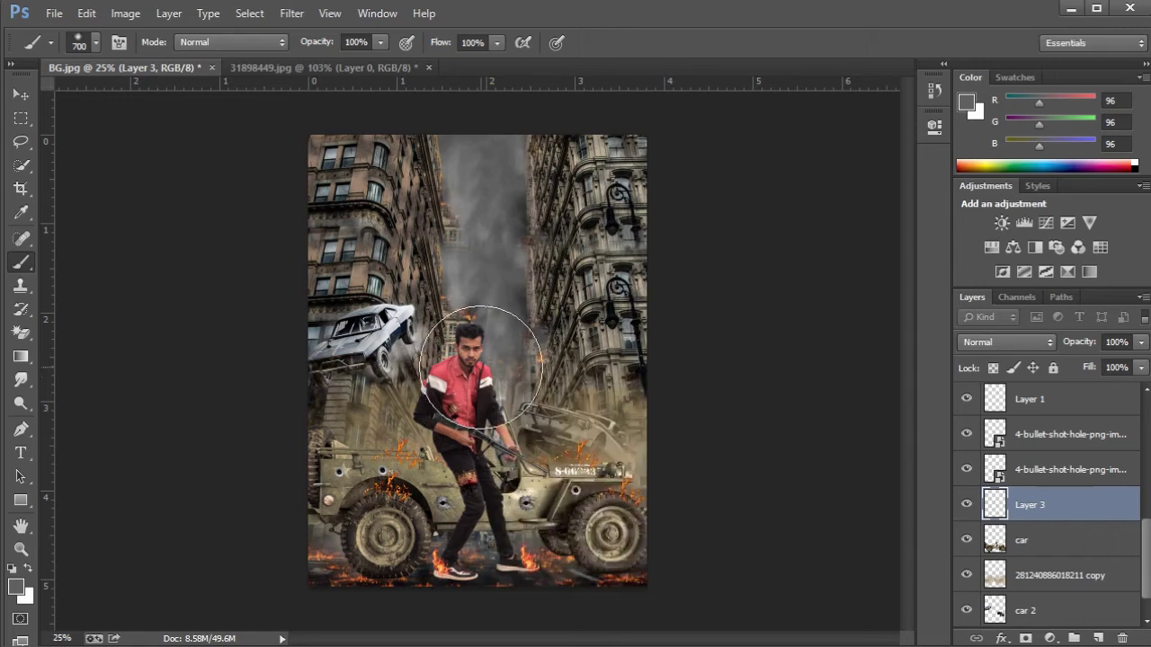
- Set the gray haze layer to Screen blending, and enlarge the haze and shift it down behind the man
{"action": "left_click", "coordinate": [1016, 349]}
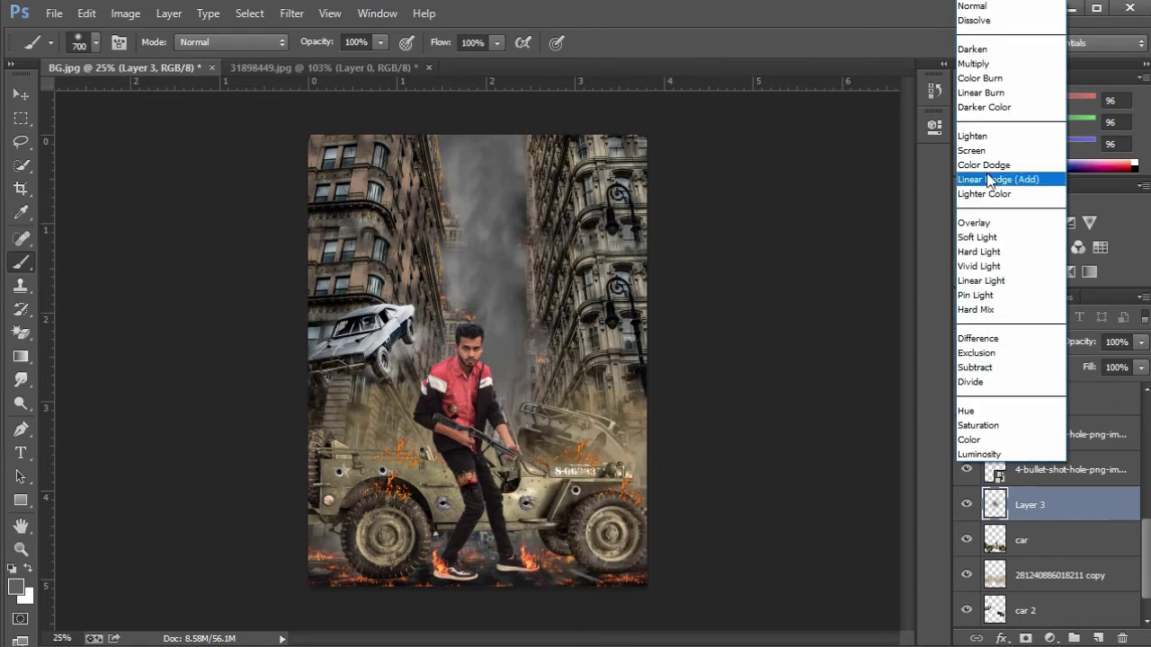
{"action": "left_click", "coordinate": [986, 158]}
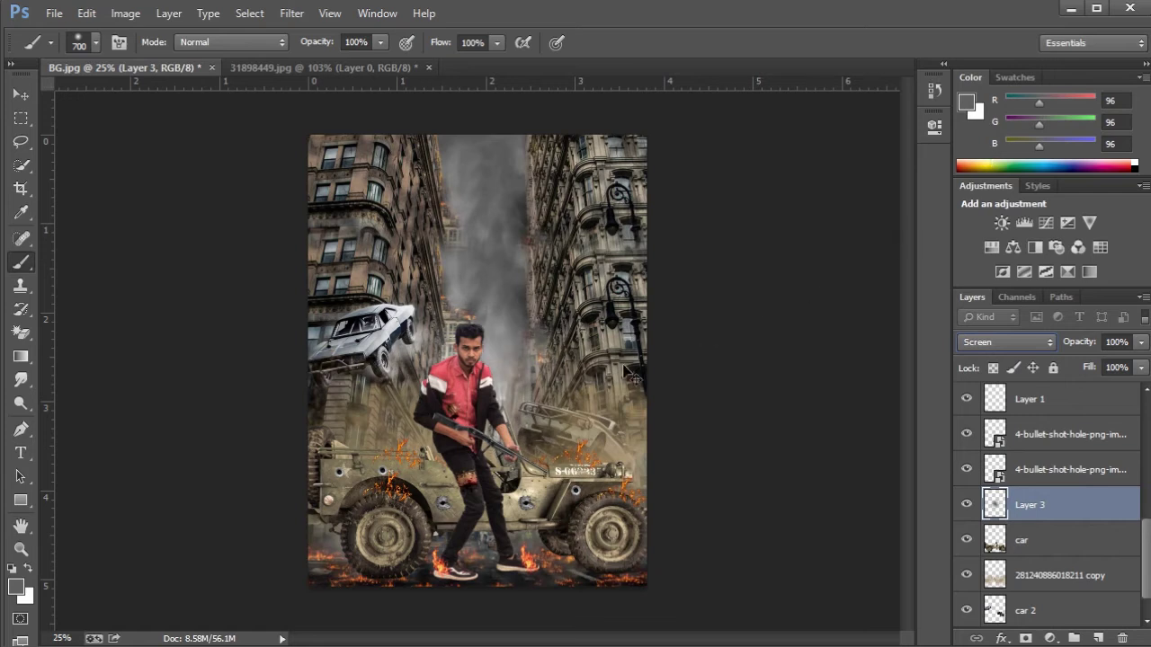
{"action": "key", "text": "ctrl+t"}
{"action": "left_click_drag", "start_coordinate": [609, 499], "coordinate": [641, 529]}
{"action": "left_click_drag", "start_coordinate": [552, 383], "coordinate": [551, 429]}
{"action": "left_click", "coordinate": [912, 42]}
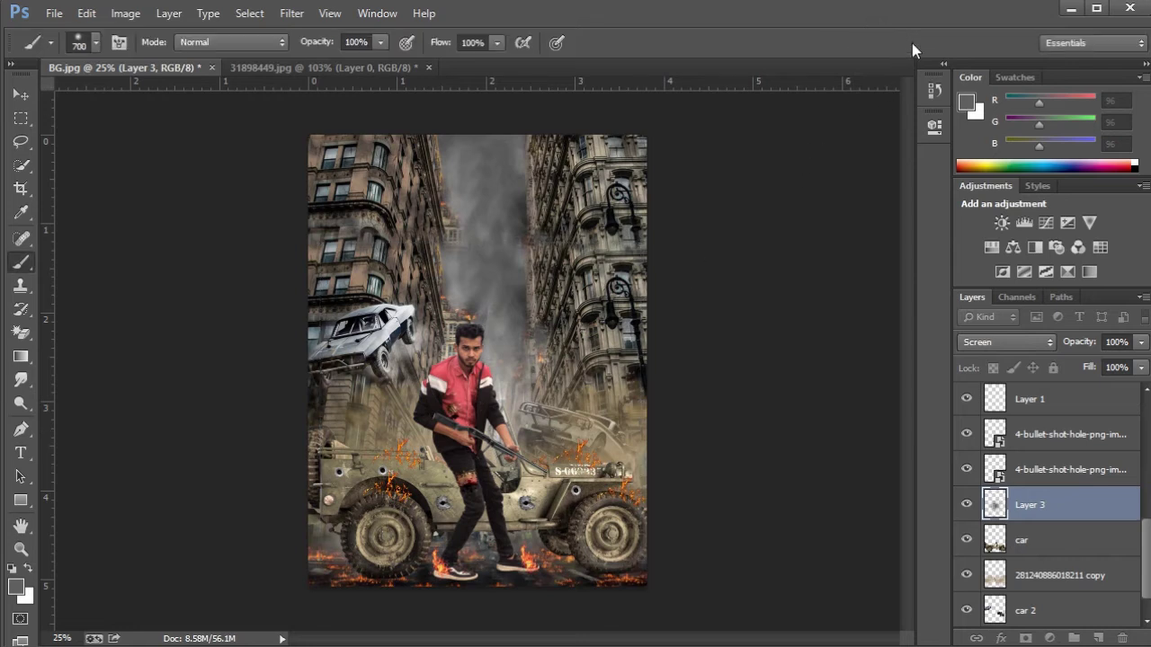
- Add a new layer above the blode layer and clip it to the man with a clipping mask
{"action": "scroll", "coordinate": [1096, 447], "scroll_direction": "up", "scroll_amount": 2}
{"action": "left_click", "coordinate": [1077, 446]}
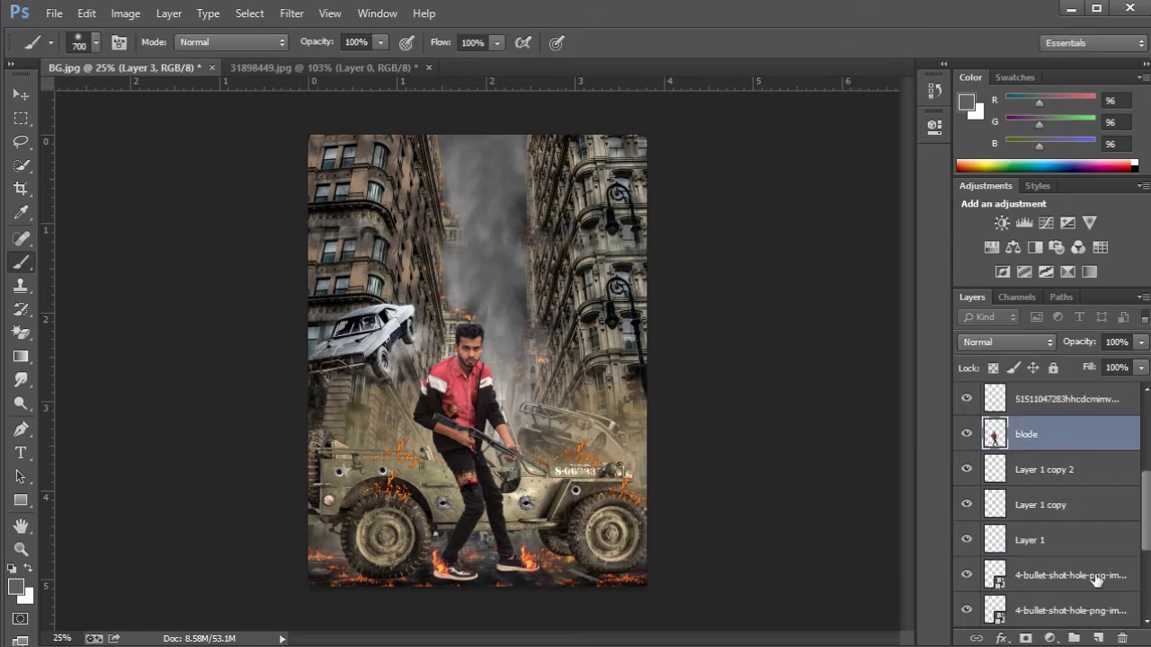
{"action": "left_click", "coordinate": [1098, 638]}
{"action": "right_click", "coordinate": [1064, 440]}
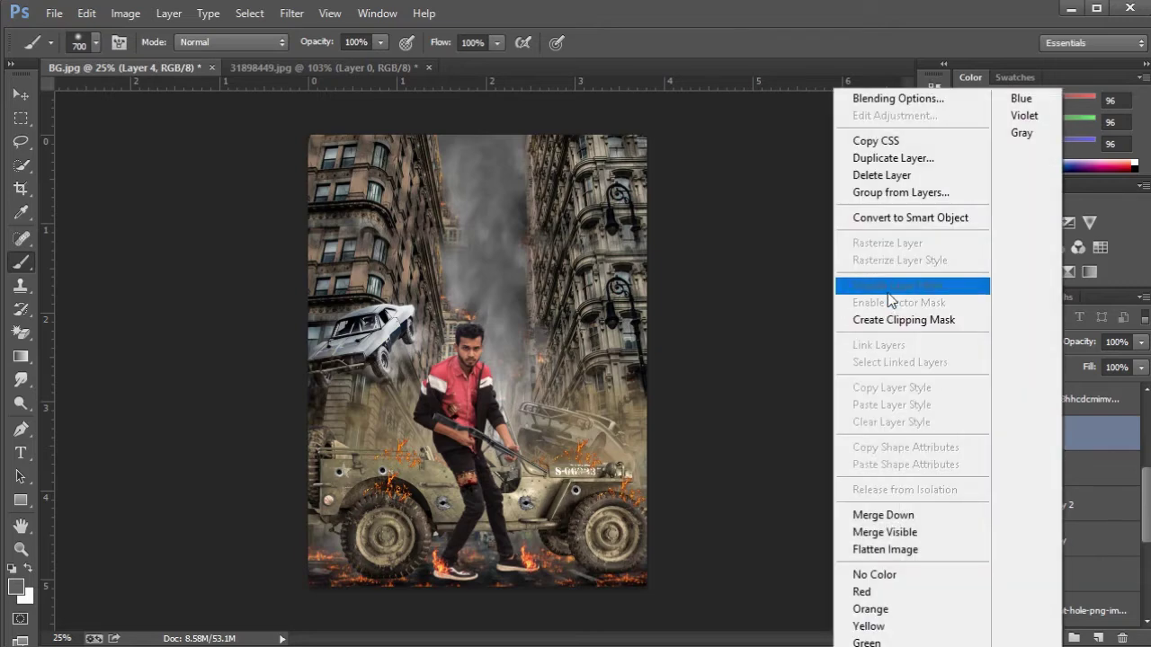
{"action": "left_click", "coordinate": [911, 316]}
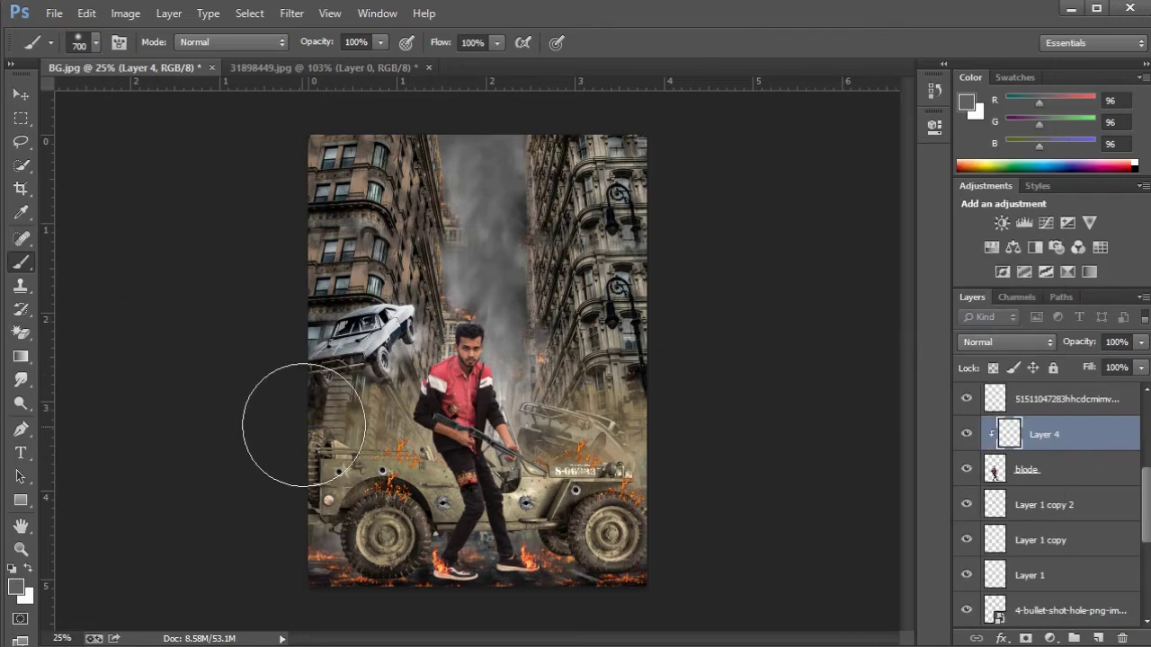
- Reduce the soft brush to about 300 px and paint gray haze along the man's shoulder on the clipped layer
{"action": "key", "text": "bracketleft"}
{"action": "key", "text": "bracketleft"}
{"action": "key", "text": "bracketleft"}
{"action": "key", "text": "bracketleft"}
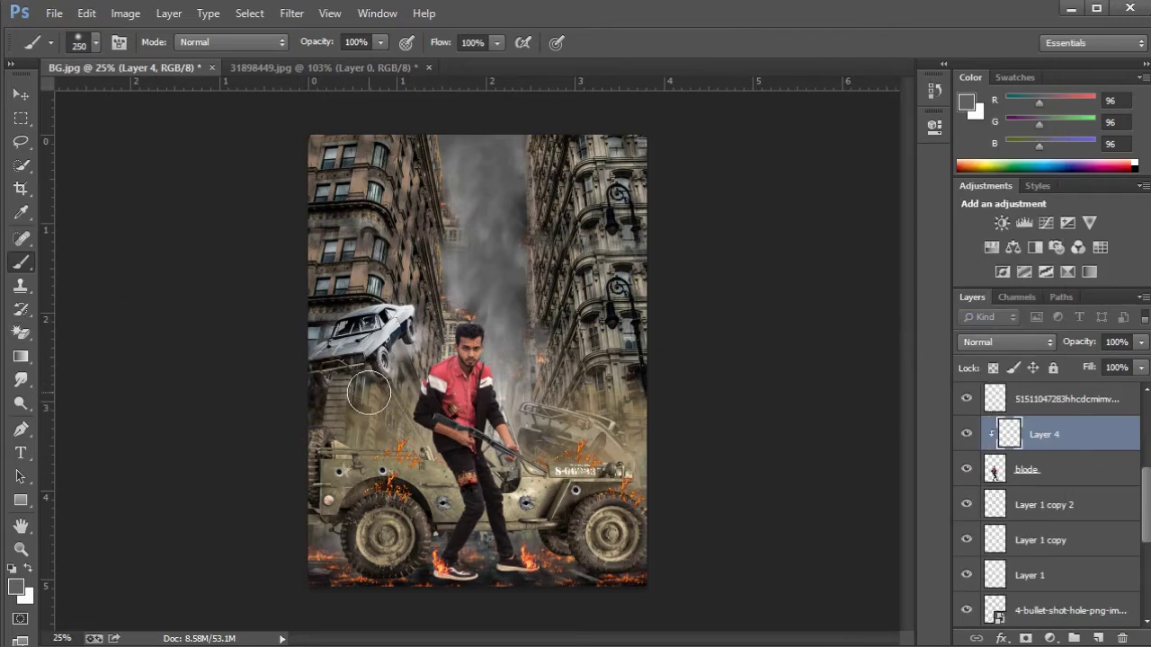
{"action": "mouse_move", "coordinate": [388, 393]}
{"action": "left_mouse_down"}
{"action": "mouse_move", "coordinate": [409, 337]}
{"action": "mouse_move", "coordinate": [436, 341]}
{"action": "mouse_move", "coordinate": [422, 346]}
{"action": "left_mouse_up"}
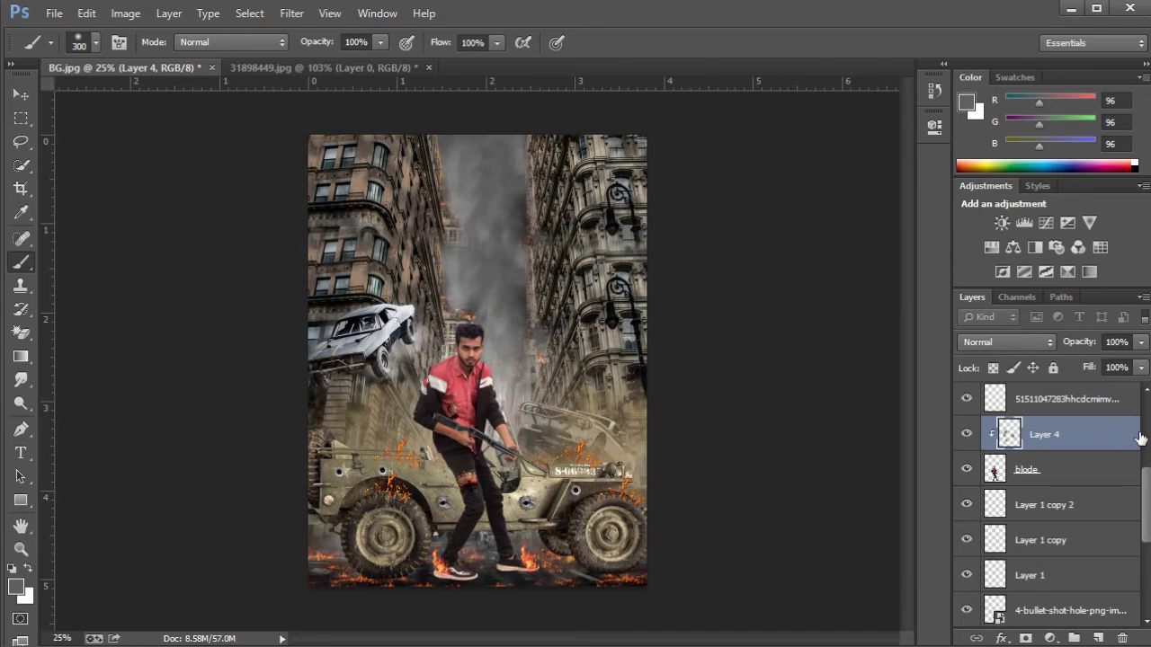
- Set the clipped haze layer to Screen blending, and add a new layer above Layer 2 at the top of the stack
{"action": "left_click", "coordinate": [1011, 346]}
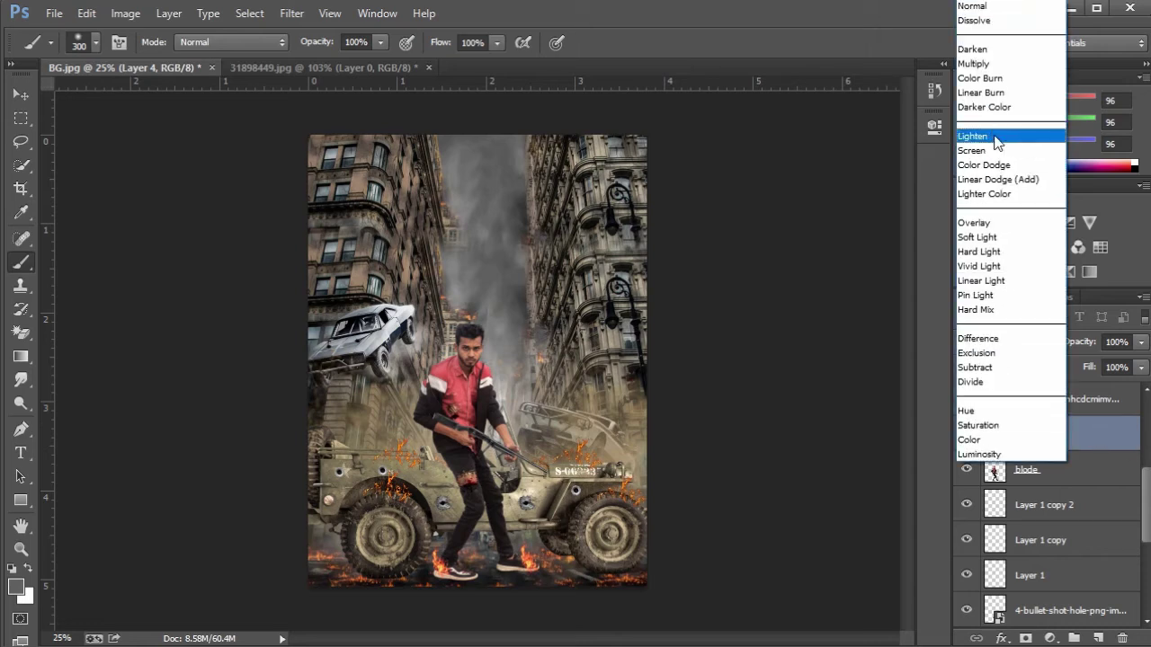
{"action": "left_click", "coordinate": [997, 154]}
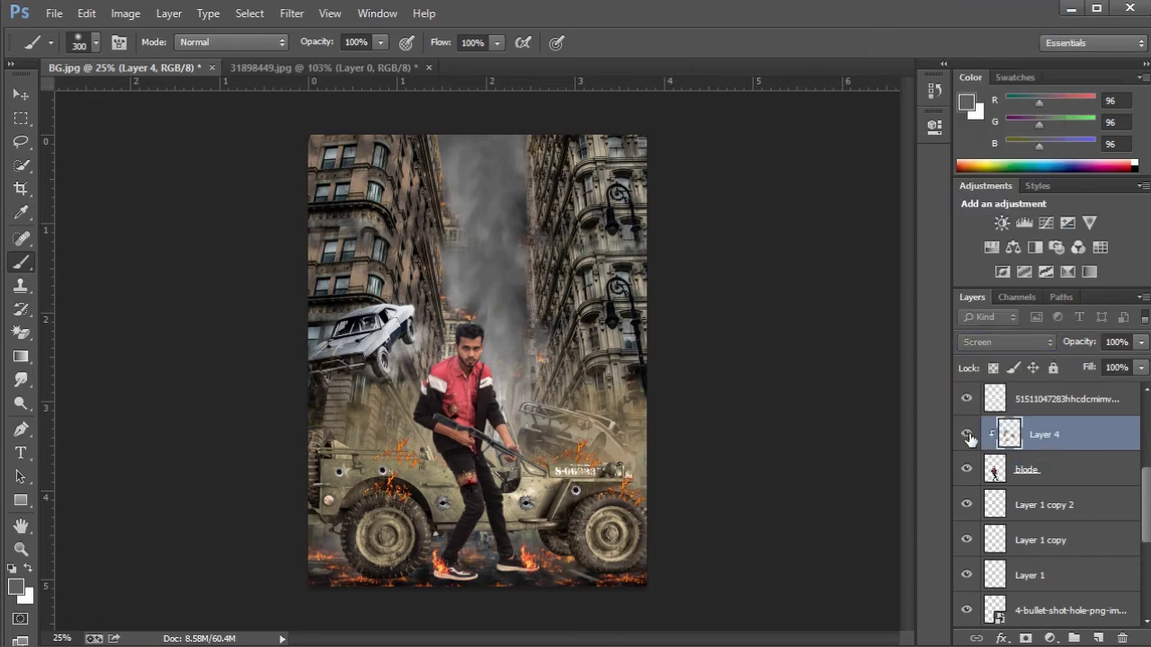
{"action": "scroll", "coordinate": [1084, 432], "scroll_direction": "up", "scroll_amount": 3}
{"action": "left_click", "coordinate": [1082, 401]}
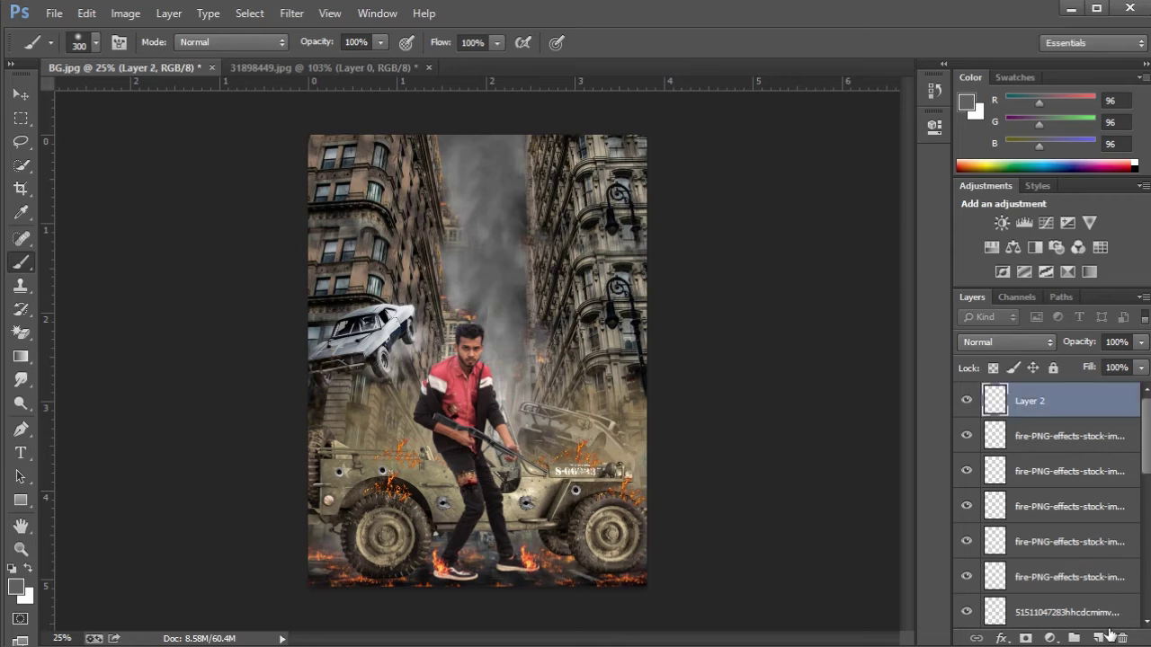
{"action": "left_click", "coordinate": [1099, 637]}
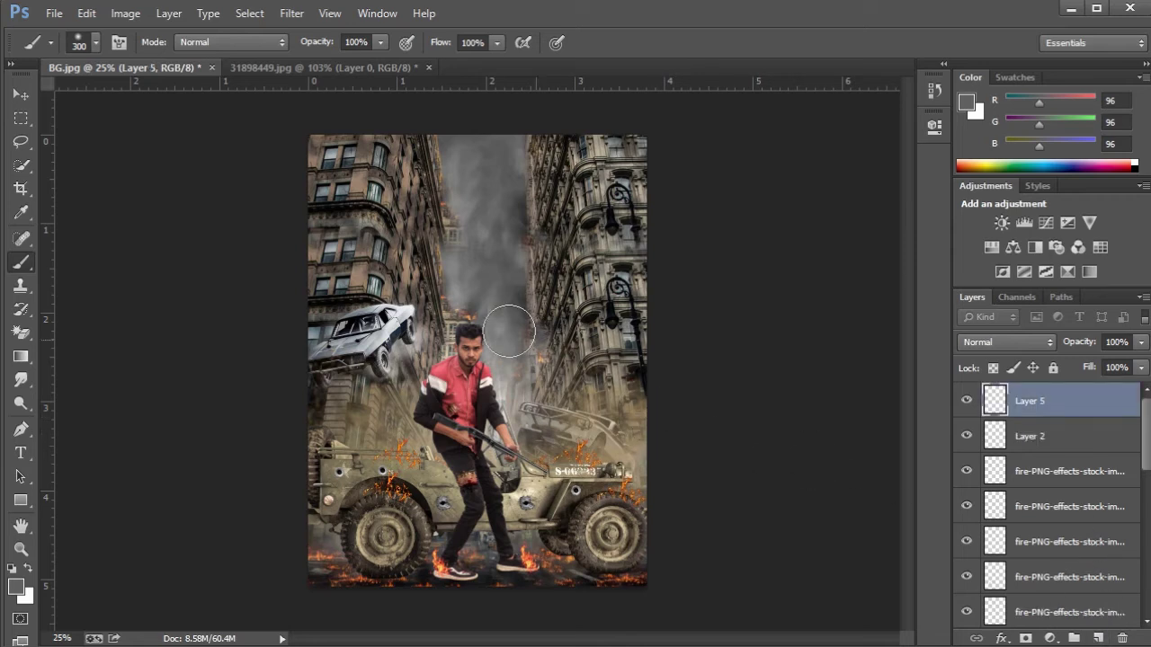
- Fill the new layer with the merged image using Apply Image, with Multiply blending at 100% opacity
{"action": "left_click", "coordinate": [146, 11]}
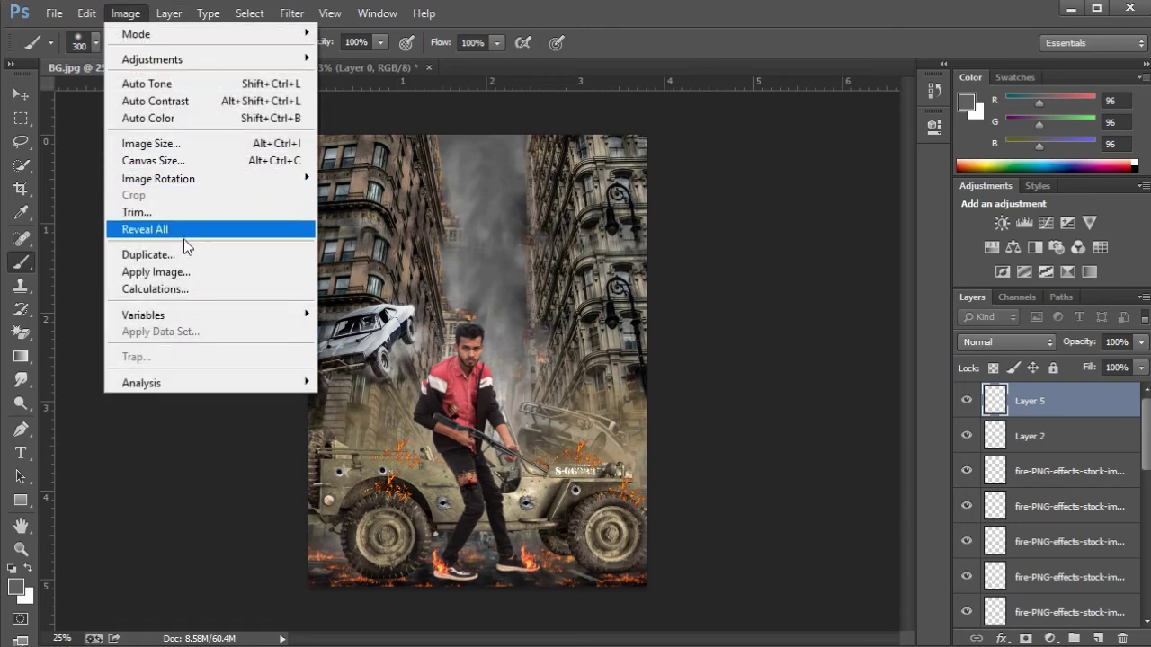
{"action": "left_click", "coordinate": [183, 271]}
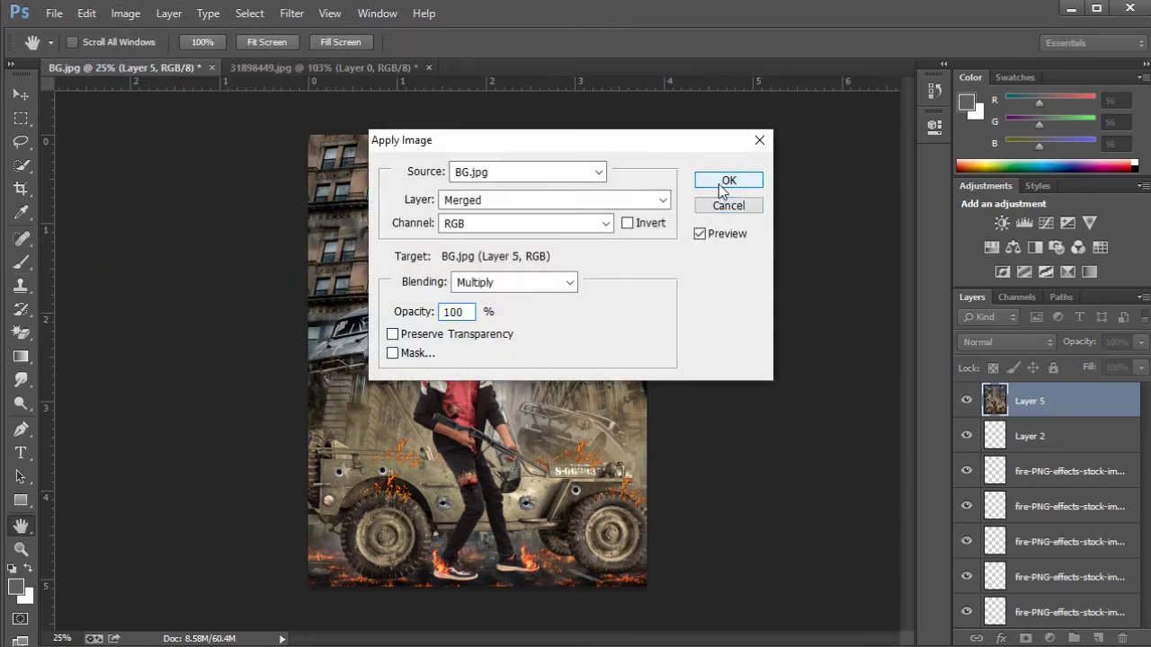
{"action": "left_click", "coordinate": [722, 182]}
- Open the merged layer in the Camera Raw Filter and set Clarity to +54, Blacks to -5 and Whites to -7
{"action": "left_click", "coordinate": [290, 12]}
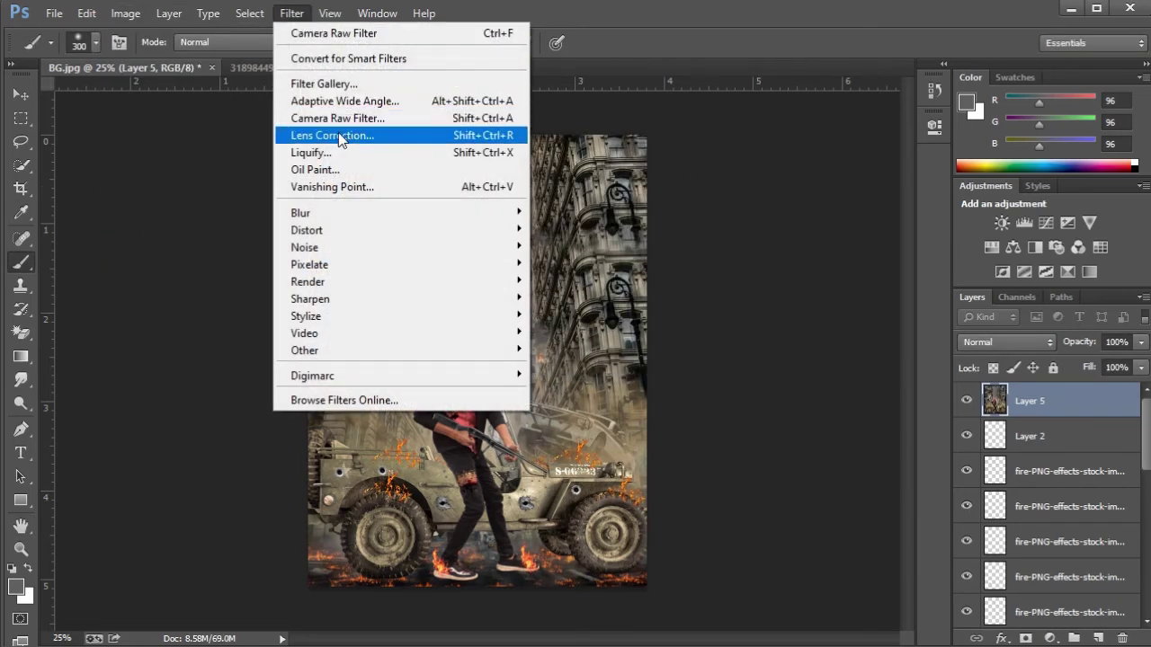
{"action": "left_click", "coordinate": [342, 118]}
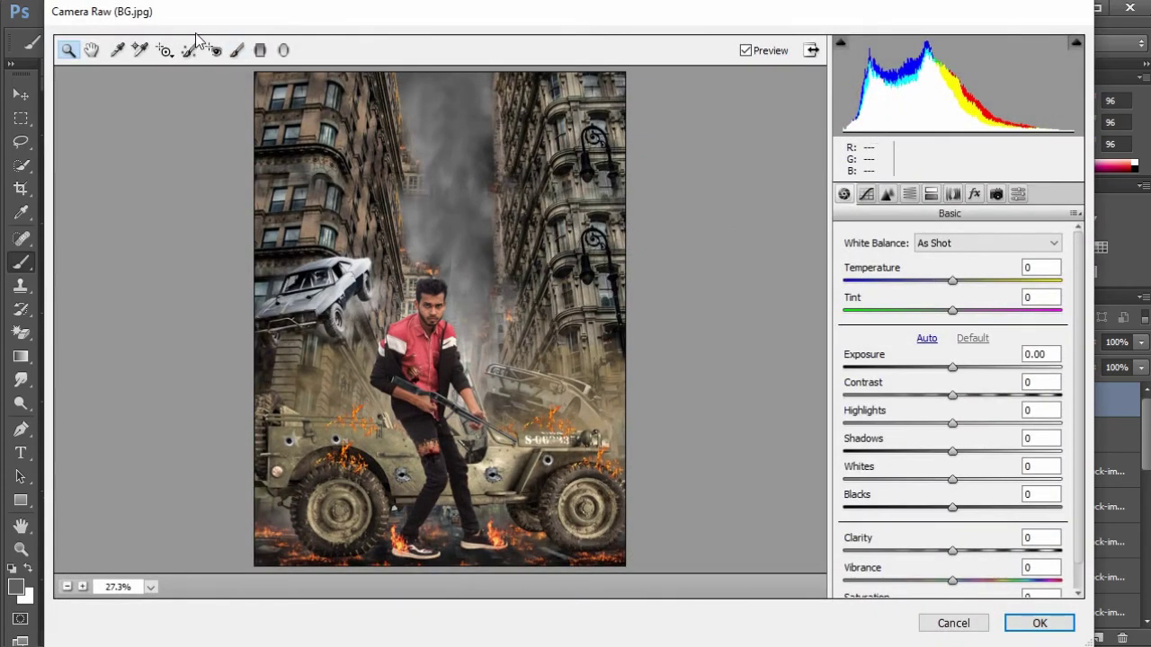
{"action": "left_click_drag", "start_coordinate": [955, 548], "coordinate": [1016, 561]}
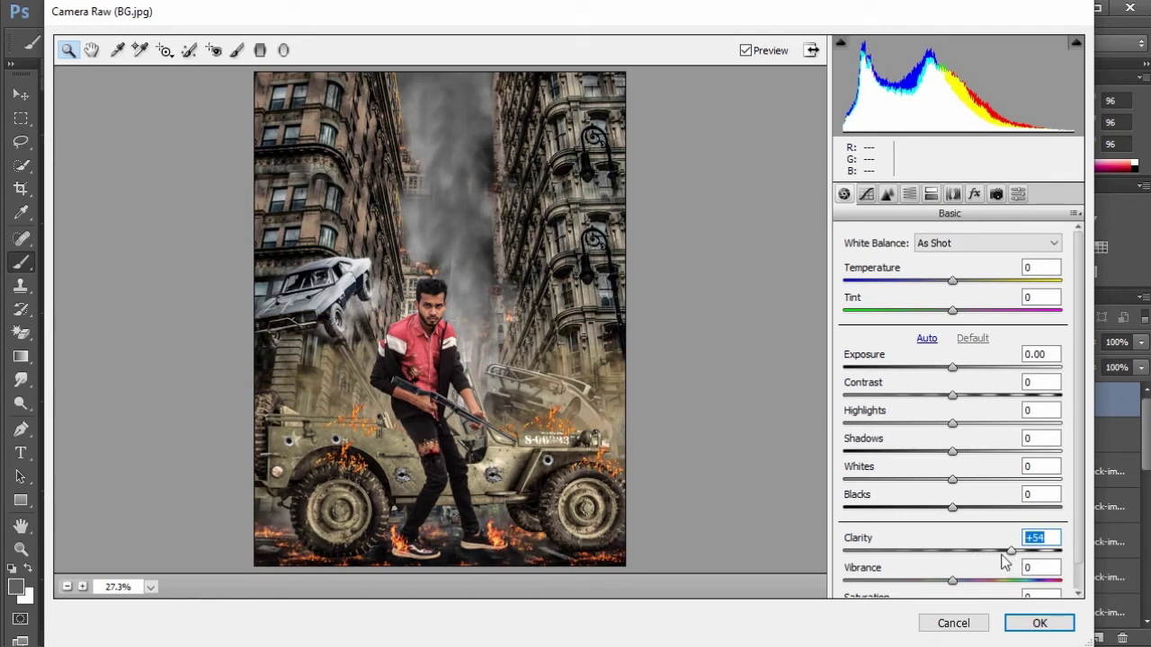
{"action": "mouse_move", "coordinate": [953, 508]}
{"action": "left_mouse_down"}
{"action": "mouse_move", "coordinate": [984, 509]}
{"action": "mouse_move", "coordinate": [951, 519]}
{"action": "left_mouse_up"}
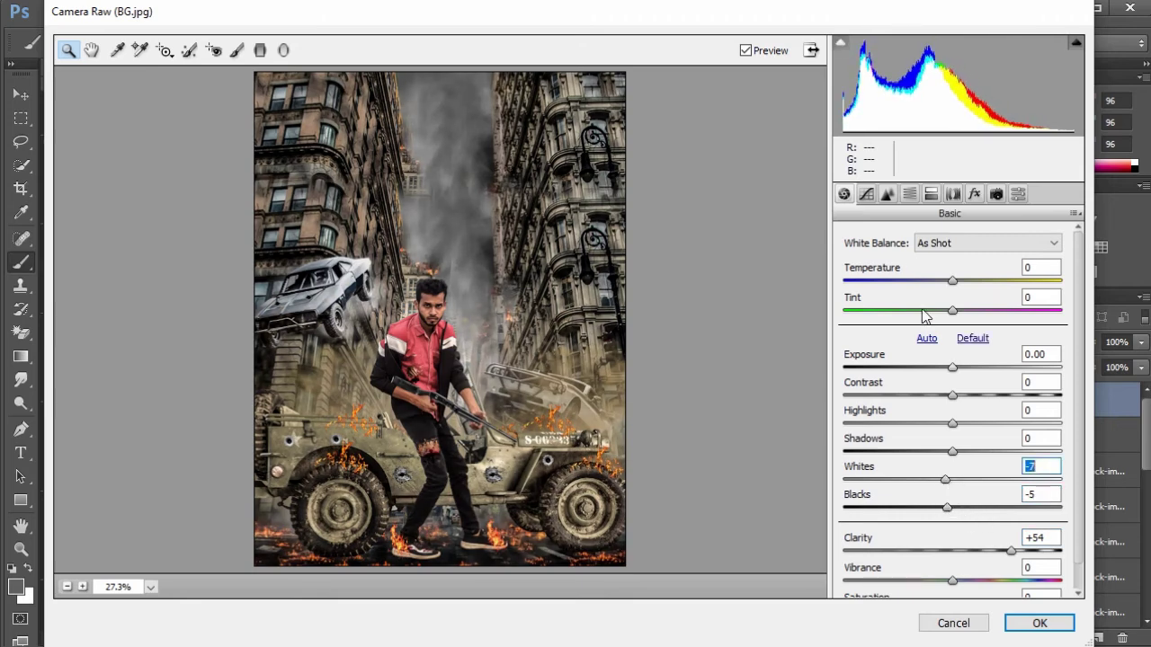
- Raise the luminance noise reduction in Camera Raw to smooth the image
{"action": "left_click", "coordinate": [888, 193]}
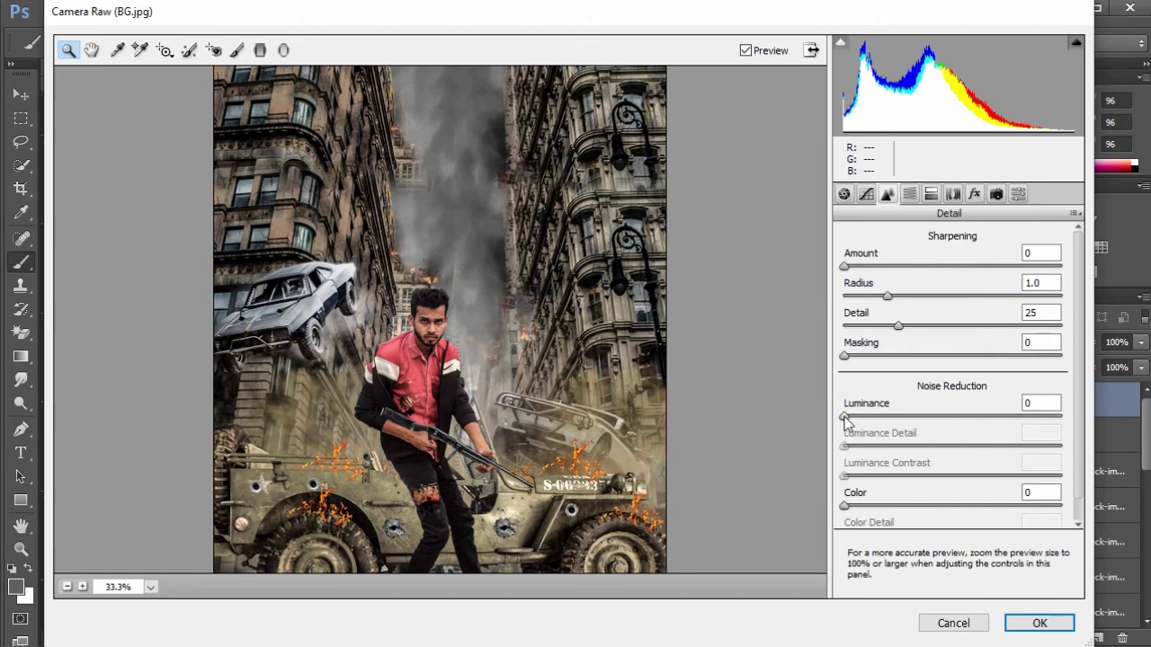
{"action": "left_click_drag", "start_coordinate": [844, 418], "coordinate": [927, 430]}
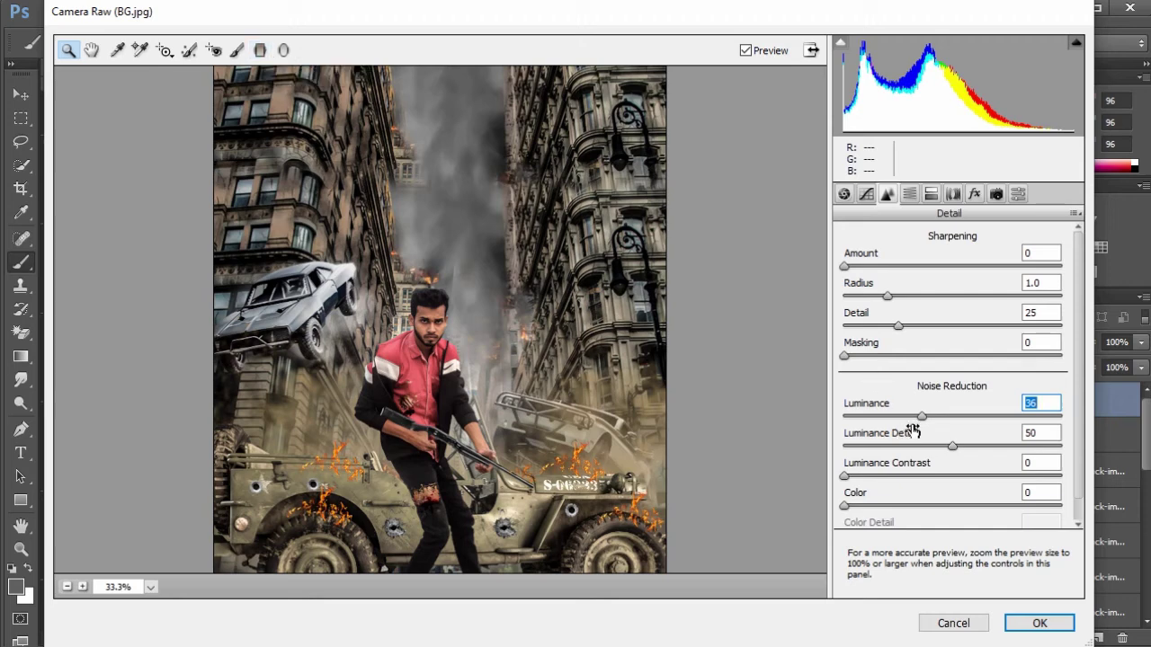
{"action": "left_click_drag", "start_coordinate": [931, 426], "coordinate": [948, 424]}
- Darken the ground with a graduated filter from below the picture to the man's shins, Exposure -3.10 and Contrast -42, and apply the Camera Raw edits
{"action": "left_click", "coordinate": [260, 49]}
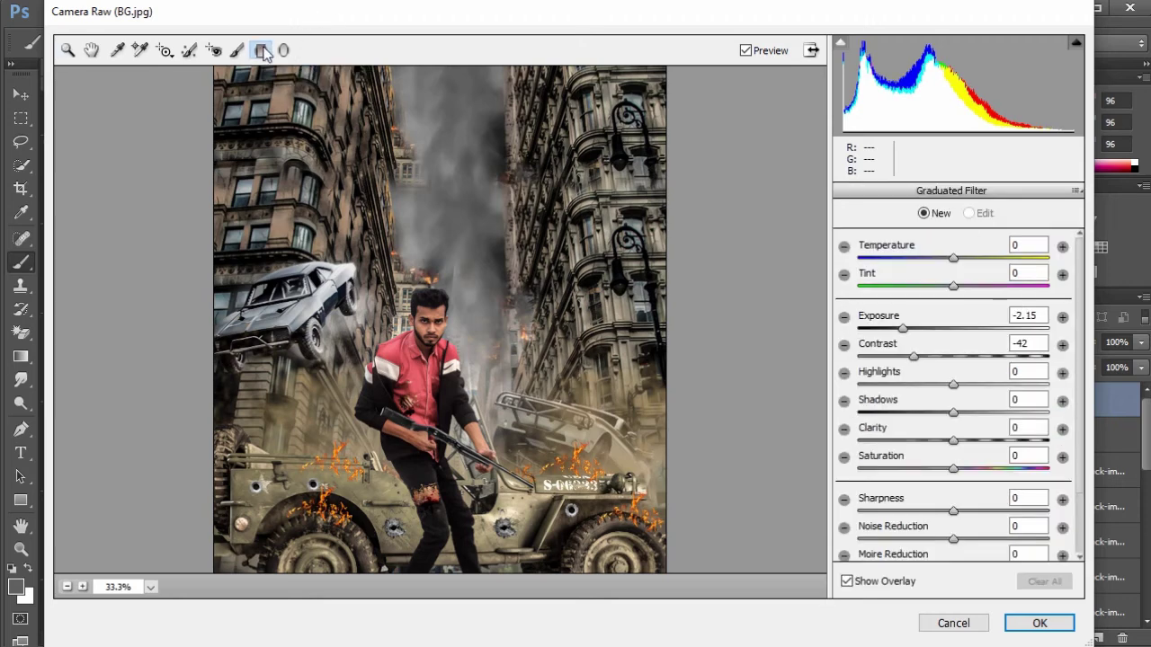
{"action": "left_click", "coordinate": [68, 587]}
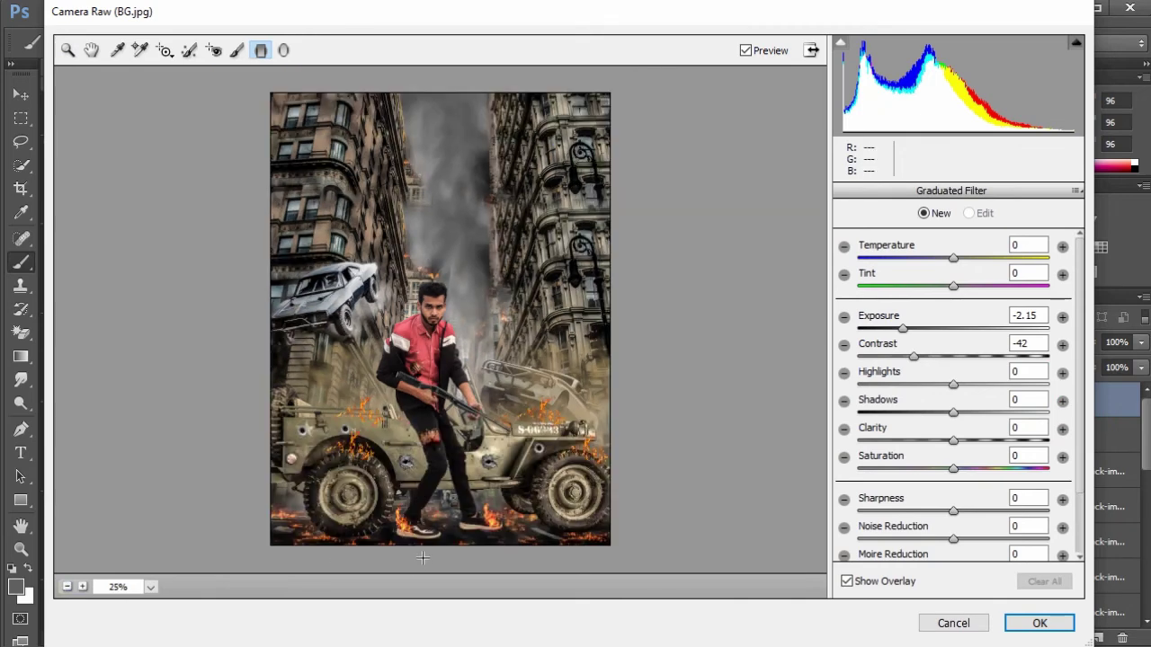
{"action": "left_click_drag", "start_coordinate": [422, 558], "coordinate": [422, 487]}
{"action": "left_click", "coordinate": [904, 329]}
{"action": "left_click_drag", "start_coordinate": [903, 329], "coordinate": [878, 333]}
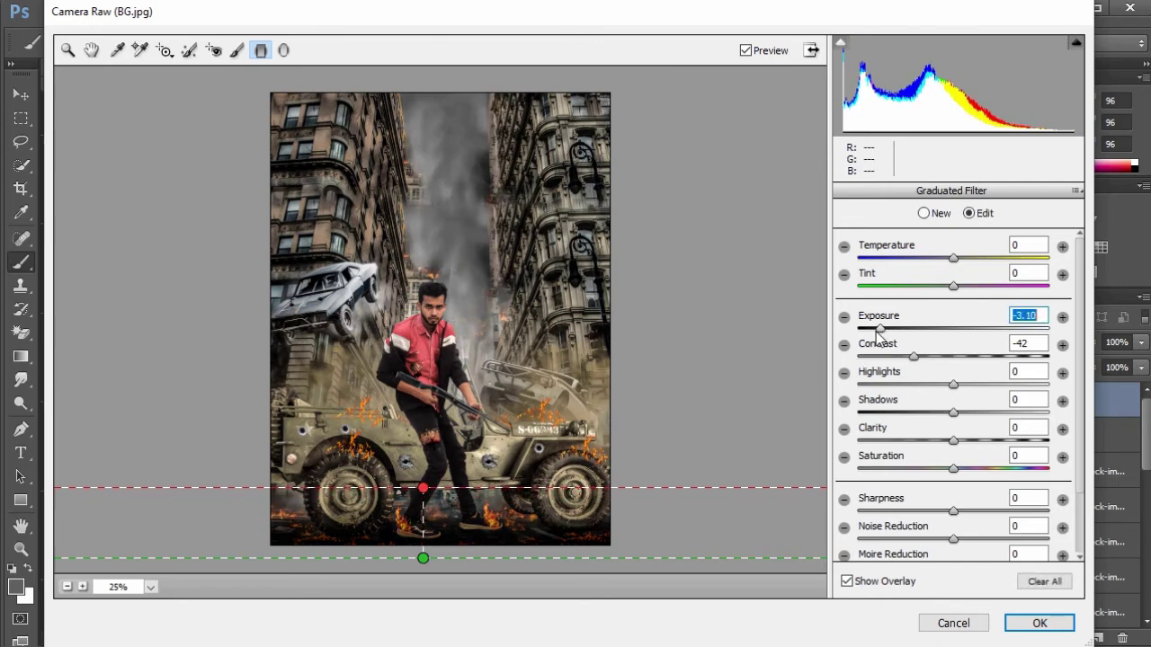
{"action": "left_click", "coordinate": [284, 50]}
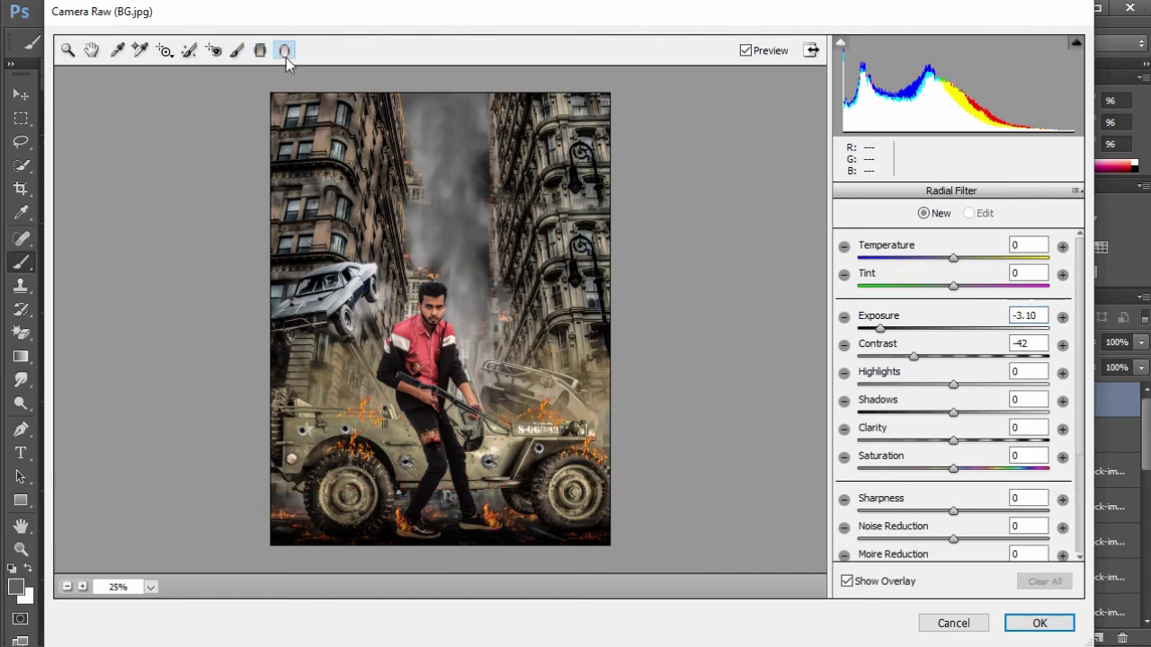
{"action": "left_click", "coordinate": [1039, 623]}
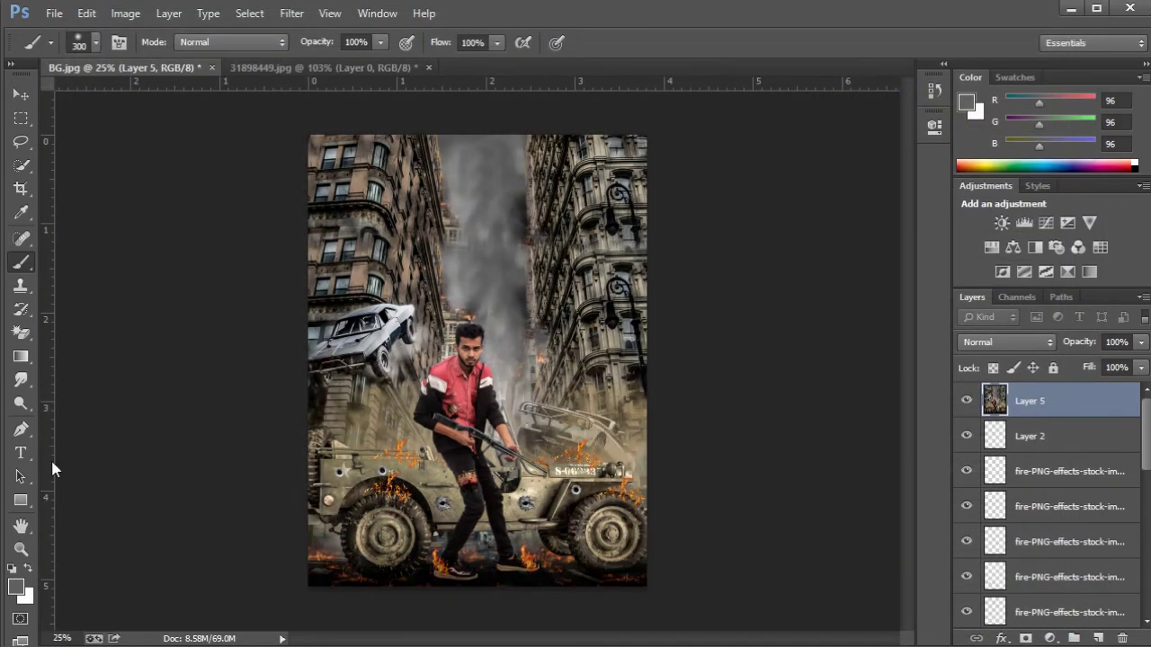
- Reset the colors to default black and white, and examine the graded composite up close around the man and jeep
{"action": "key", "text": "d"}
{"action": "left_click", "coordinate": [21, 549]}
{"action": "right_click", "coordinate": [458, 405]}
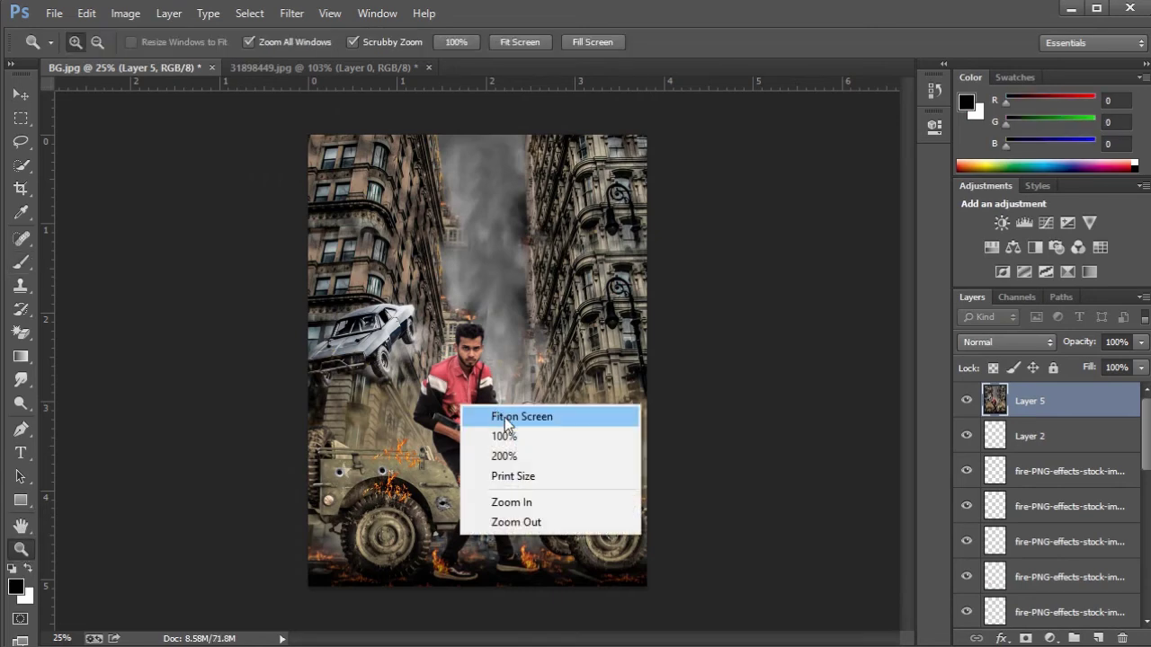
{"action": "left_click", "coordinate": [505, 418]}
{"action": "left_click", "coordinate": [493, 406]}
{"action": "right_click", "coordinate": [506, 303]}
{"action": "left_click", "coordinate": [549, 428]}
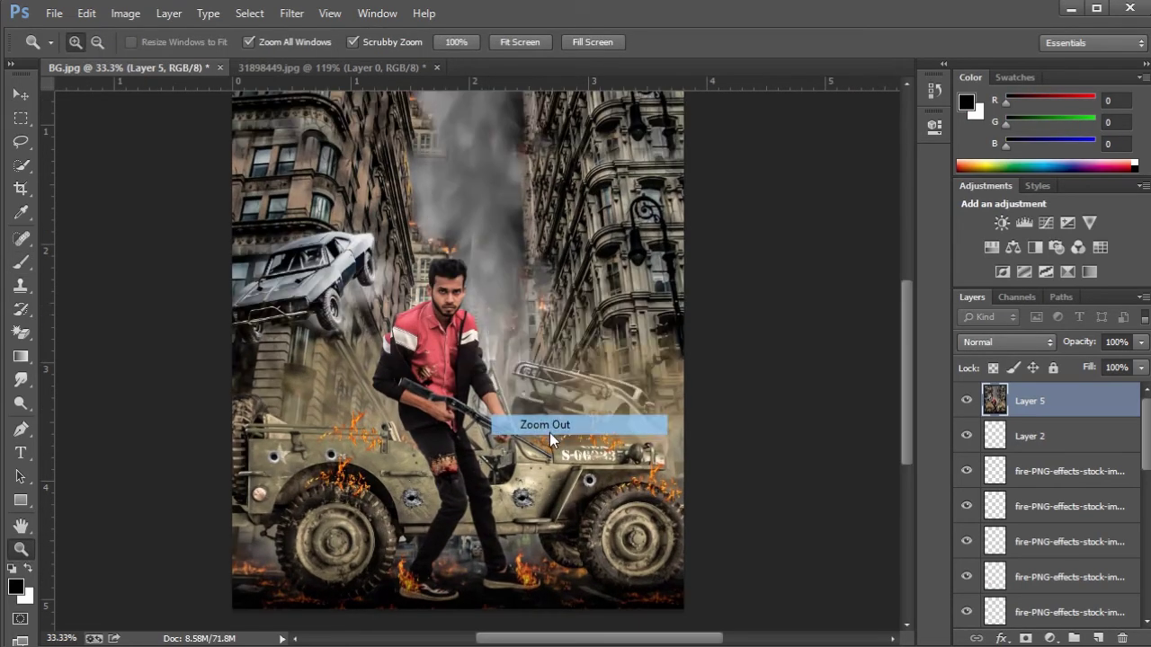
{"action": "left_click", "coordinate": [530, 413]}
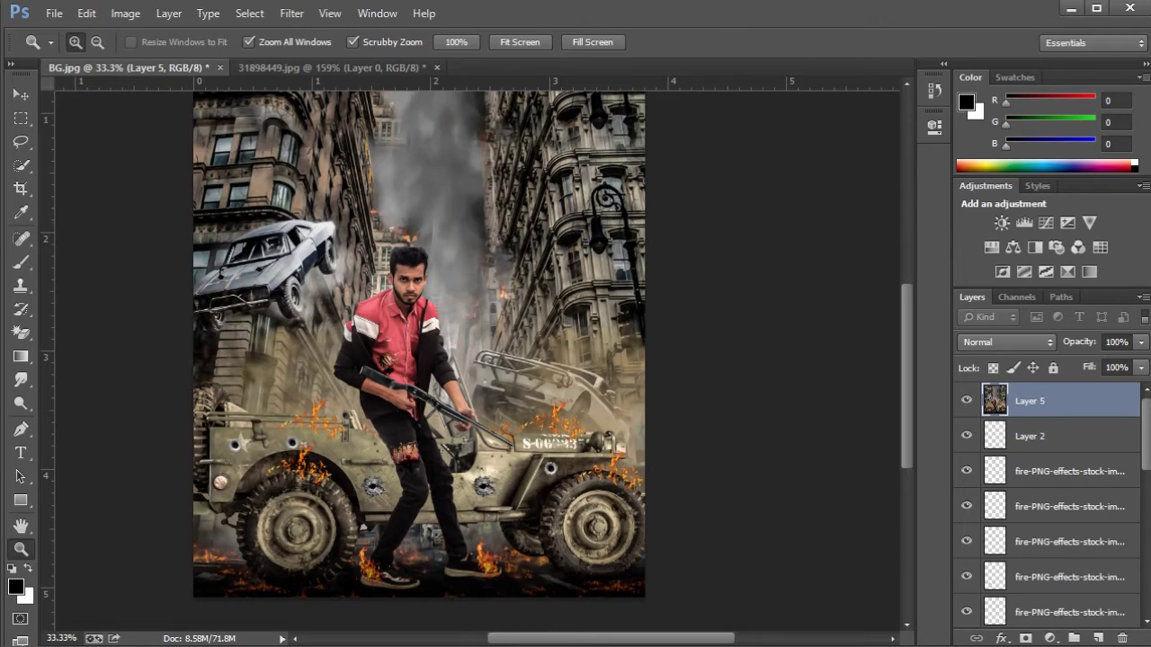
- Place the letter-f-fire-png image from the KGF folder and scale it to about 8.2%
{"action": "key", "text": "alt+Tab"}
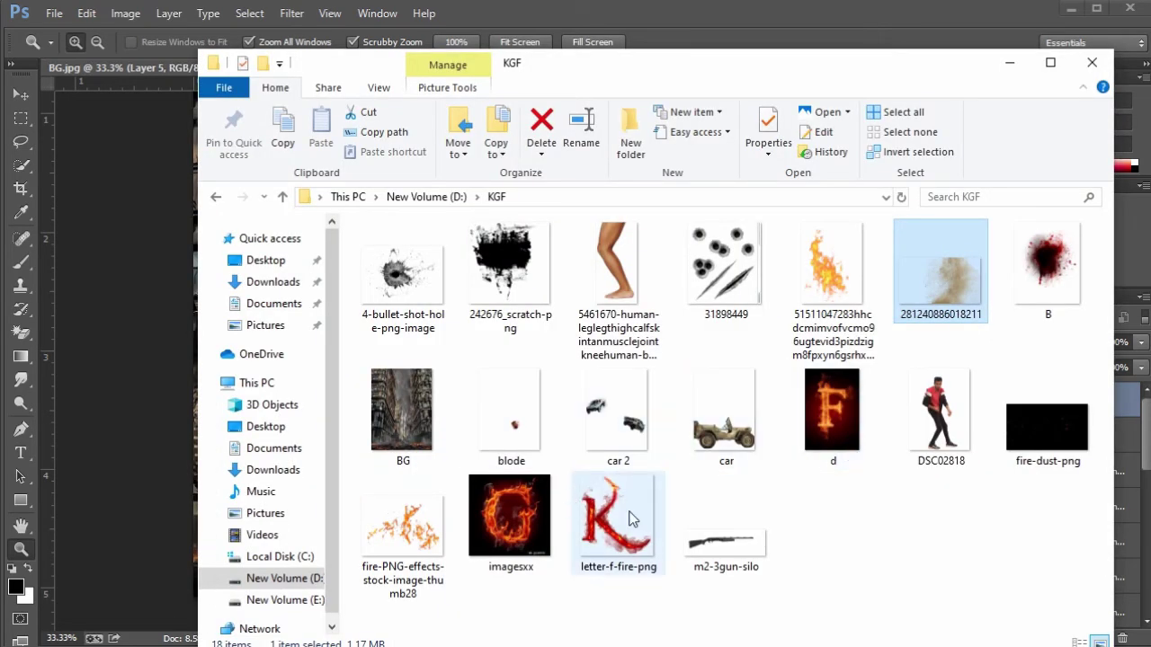
{"action": "left_click_drag", "start_coordinate": [632, 519], "coordinate": [99, 304]}
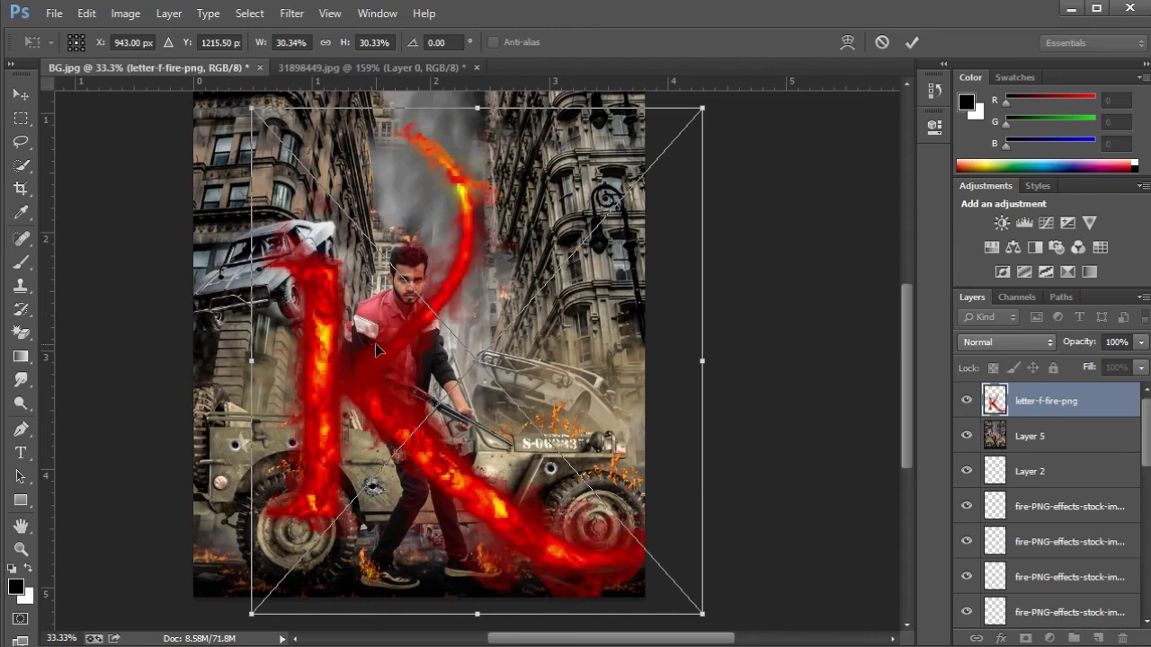
{"action": "key", "text": "ctrl+minus"}
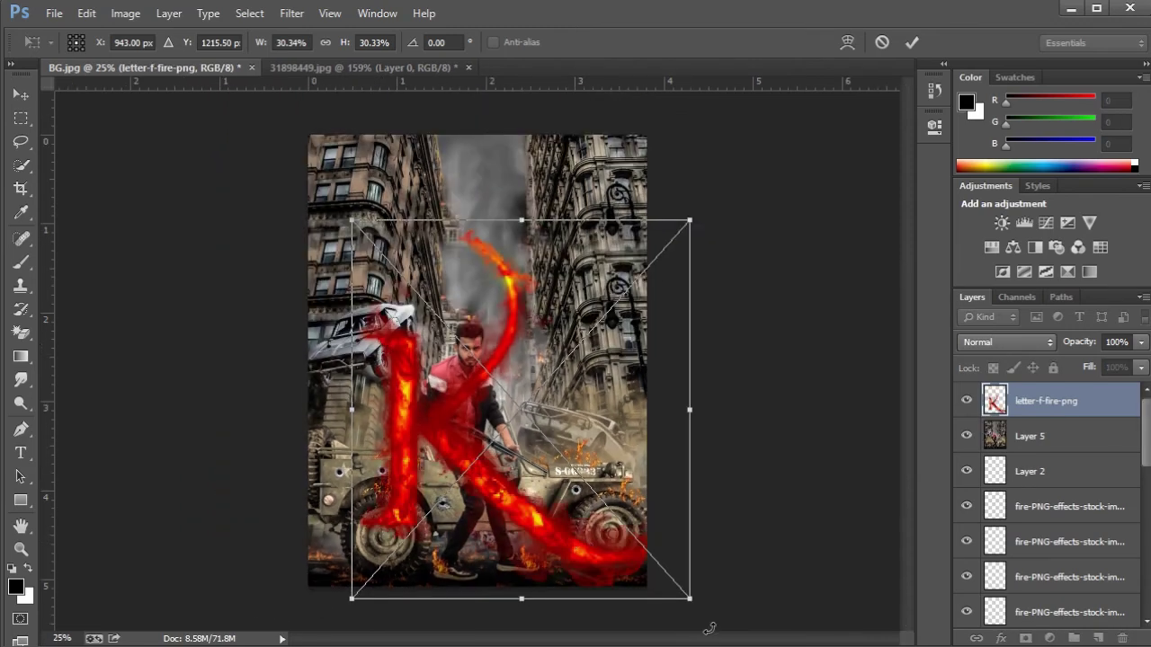
{"action": "left_click_drag", "start_coordinate": [690, 598], "coordinate": [413, 346]}
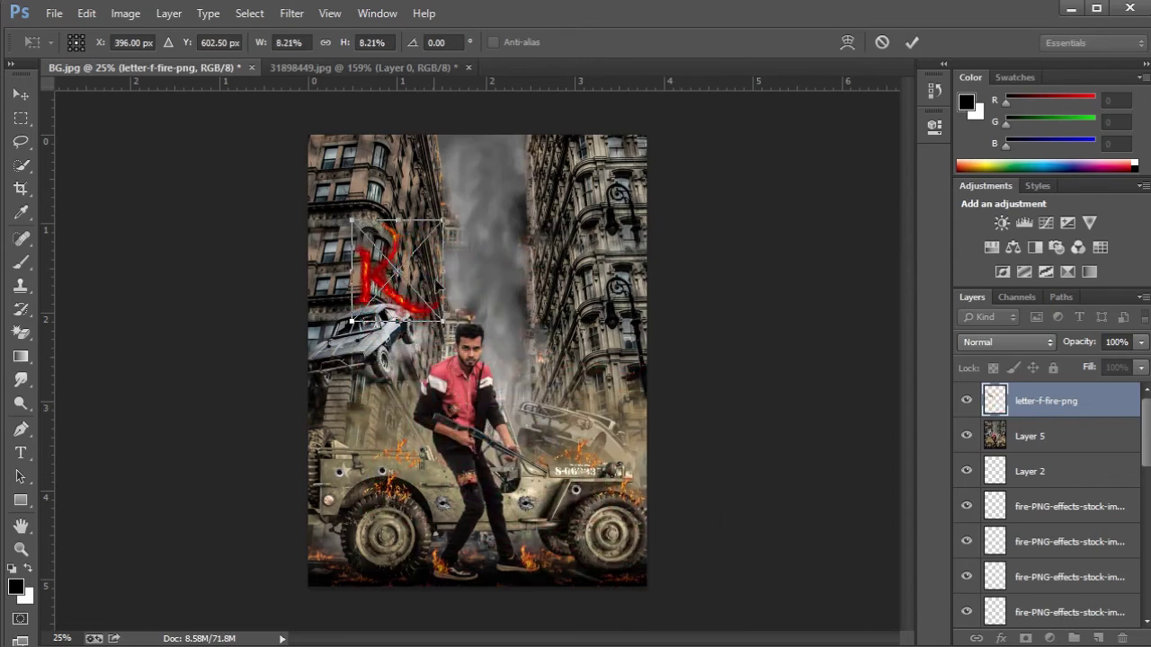
{"action": "key", "text": "Return"}
- Move the burning K up to the inner edge of the building above the flying car
{"action": "key", "text": "z"}
{"action": "left_click", "coordinate": [21, 93]}
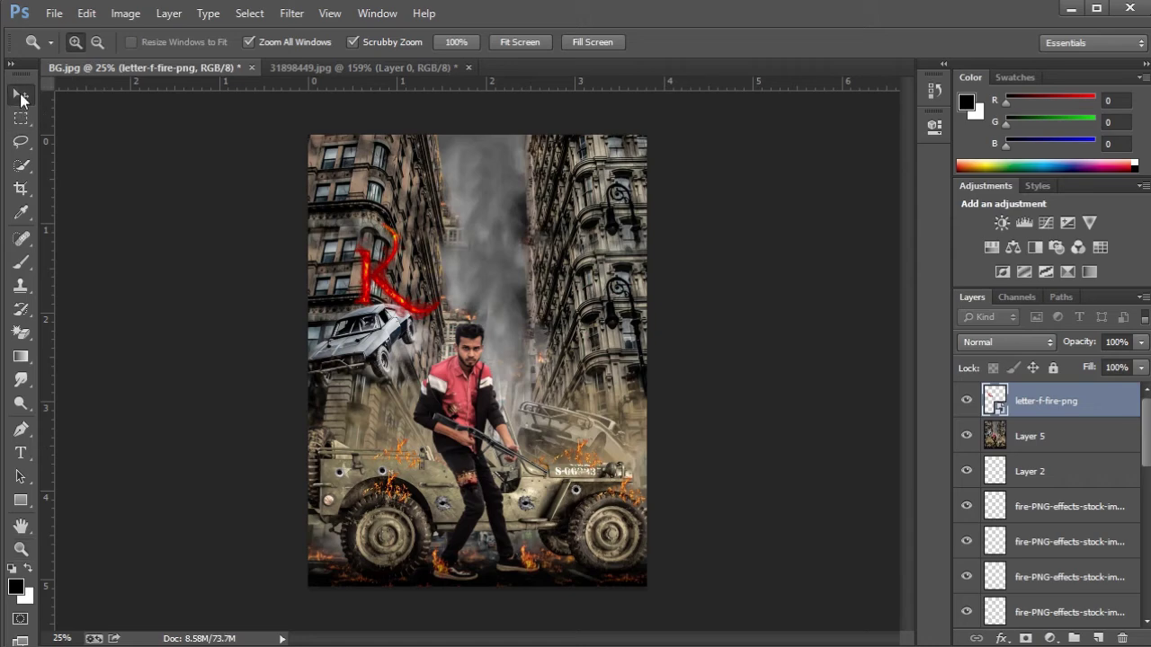
{"action": "left_click_drag", "start_coordinate": [388, 270], "coordinate": [425, 192]}
- Place the imagesxx burning G image from the KGF folder and set its blending to Screen
{"action": "key", "text": "alt+Tab"}
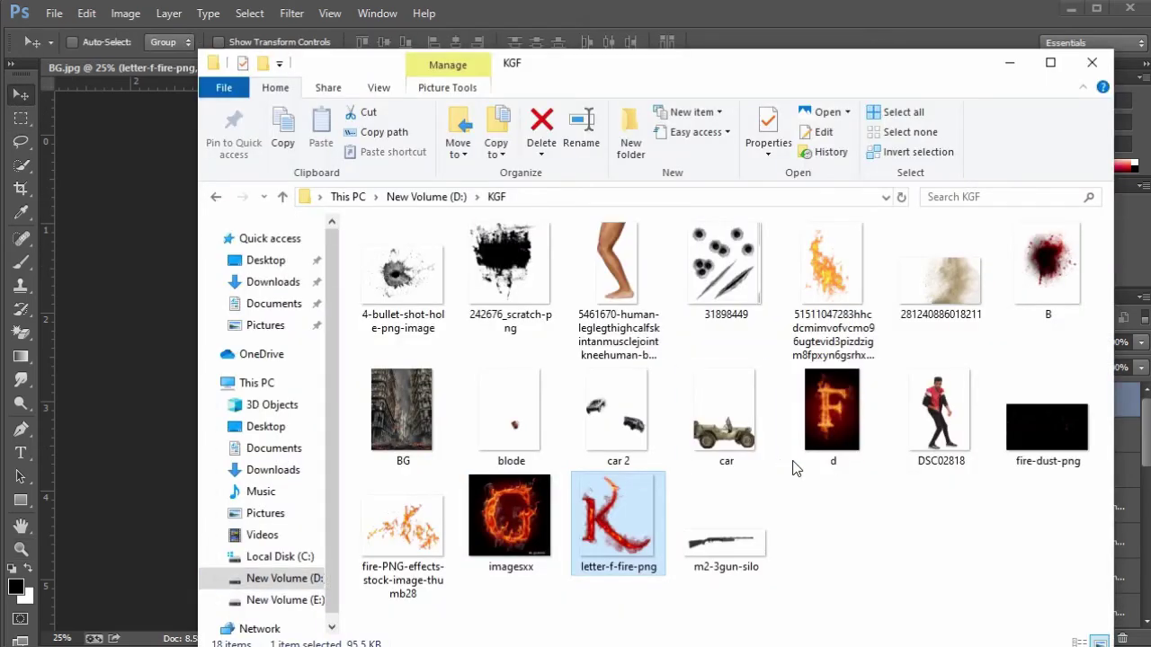
{"action": "left_click", "coordinate": [519, 531]}
{"action": "left_click_drag", "start_coordinate": [519, 531], "coordinate": [172, 357]}
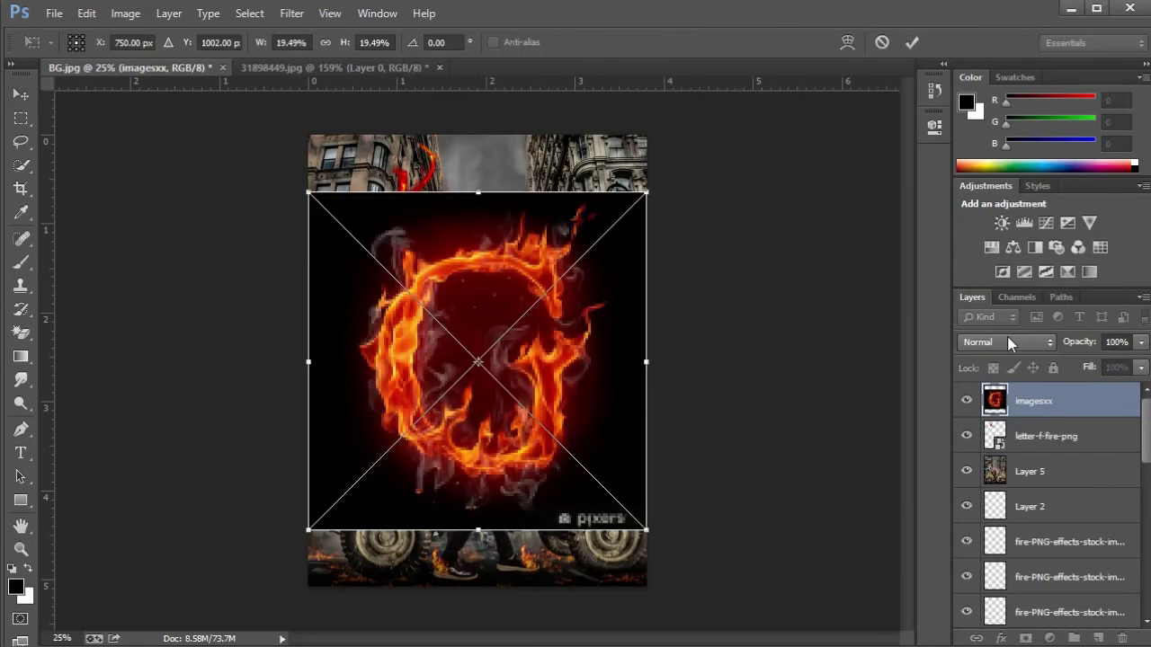
{"action": "left_click", "coordinate": [1011, 343]}
{"action": "left_click", "coordinate": [989, 146]}
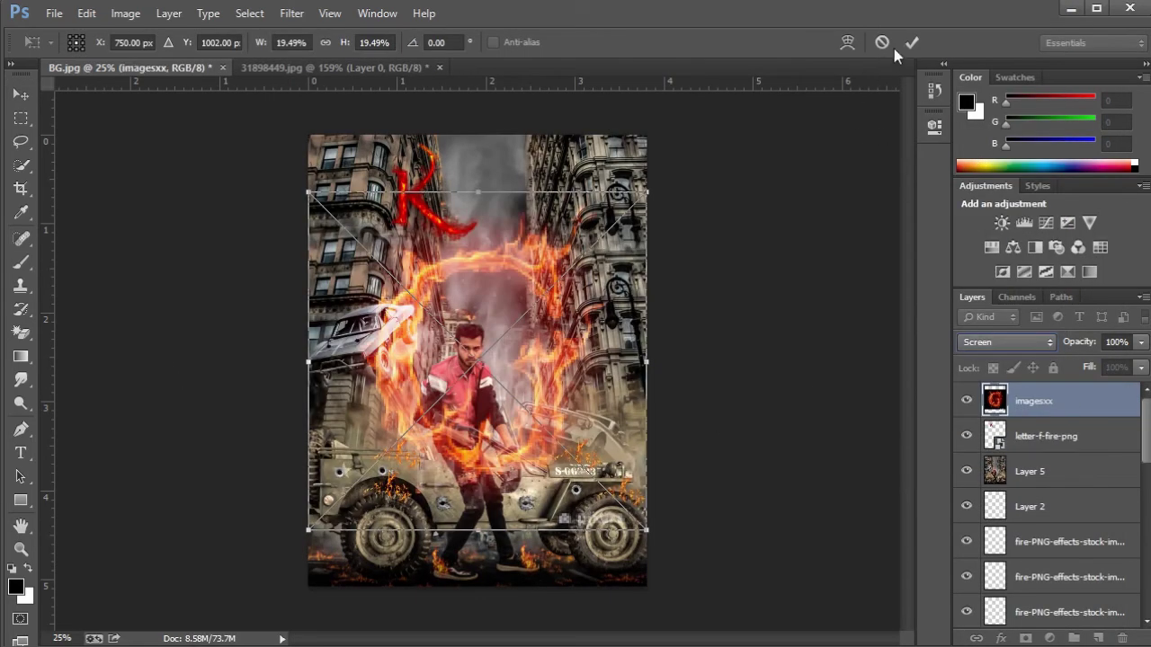
{"action": "left_click", "coordinate": [913, 42]}
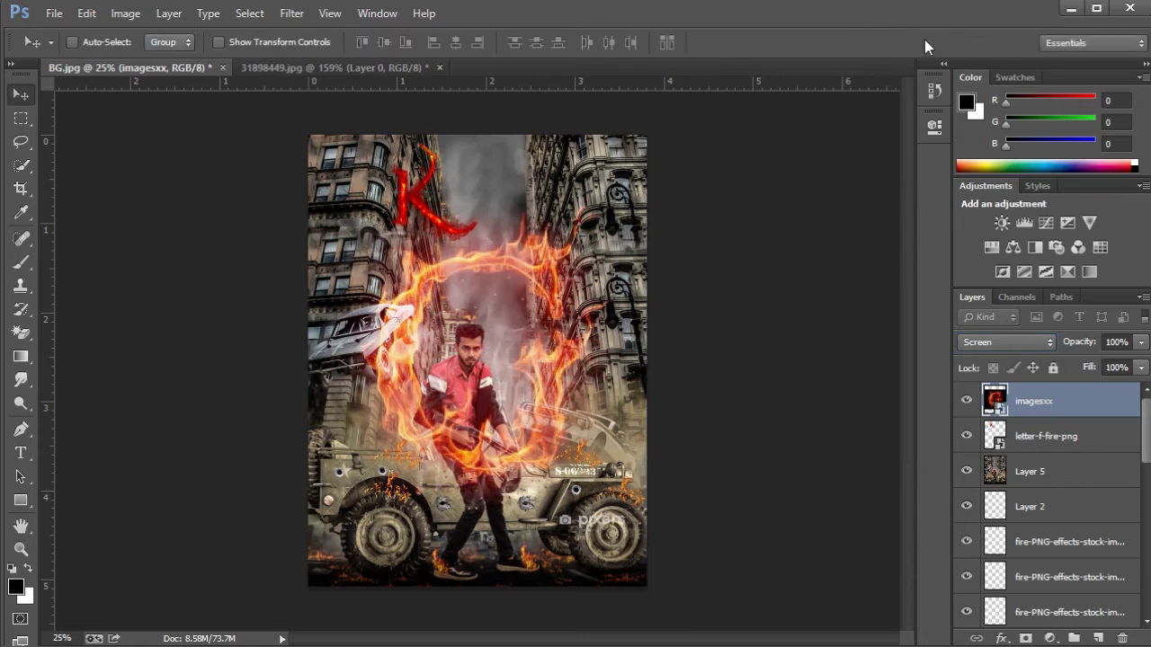
- Rasterize the imagesxx layer and erase its watermark with a 90 px eraser
{"action": "left_click", "coordinate": [21, 332]}
{"action": "left_click_drag", "start_coordinate": [20, 333], "coordinate": [63, 334]}
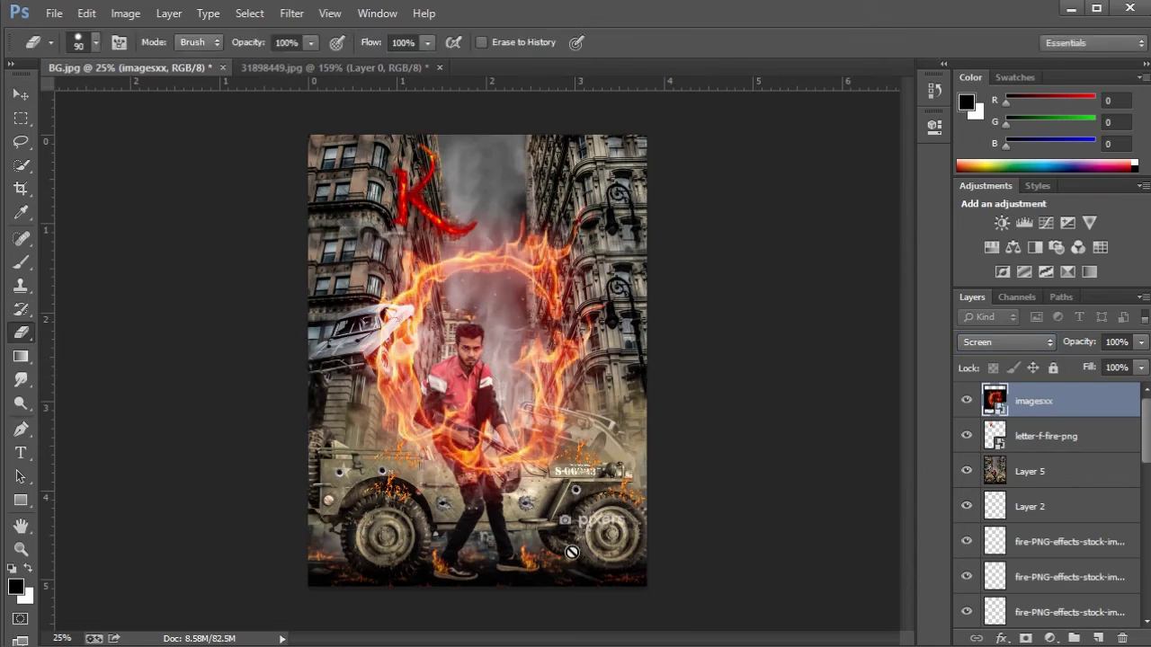
{"action": "right_click", "coordinate": [1055, 405]}
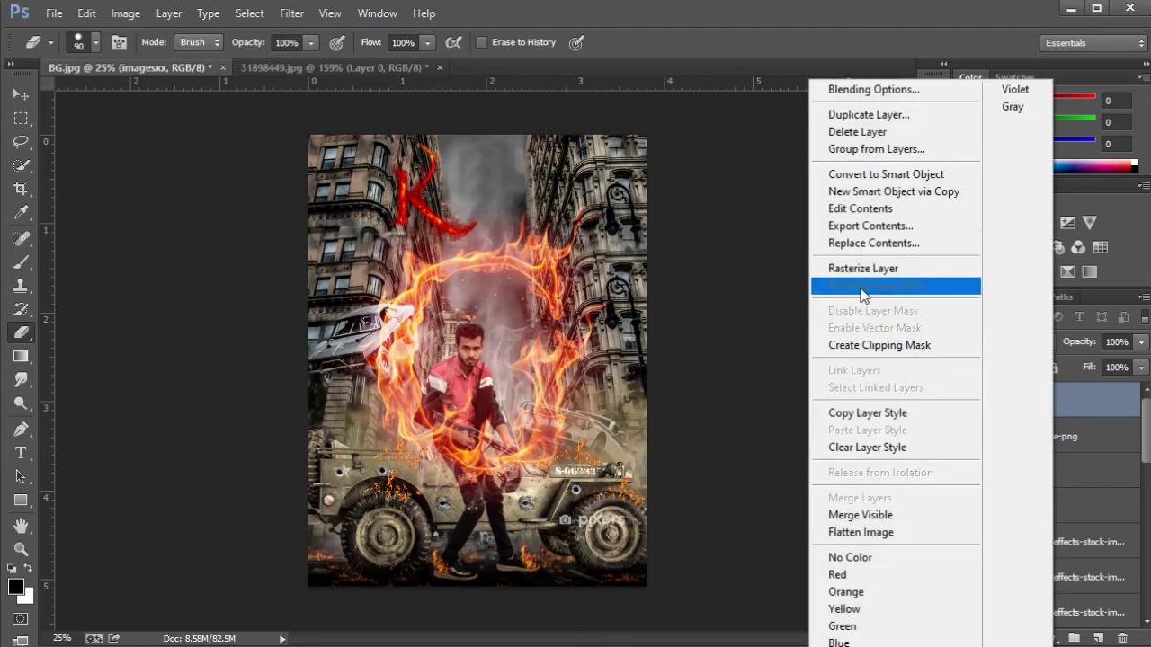
{"action": "left_click", "coordinate": [864, 268]}
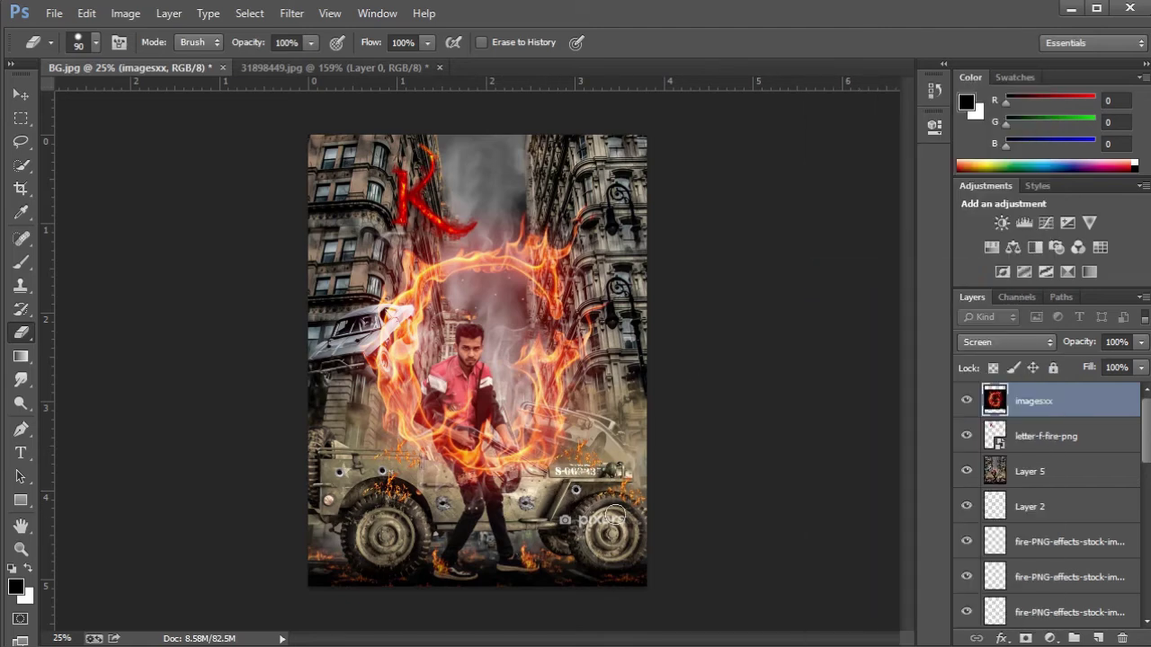
{"action": "left_click_drag", "start_coordinate": [613, 514], "coordinate": [655, 527]}
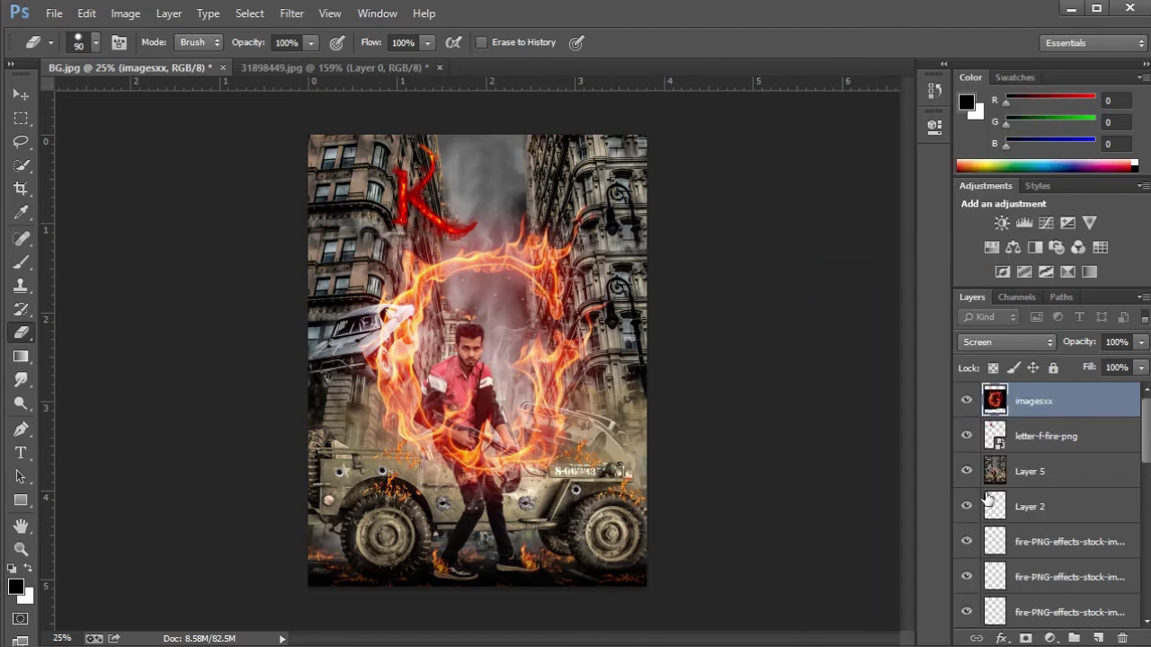
- Scale the burning G to about 24.3% and position it directly beside the burning K
{"action": "key", "text": "ctrl+t"}
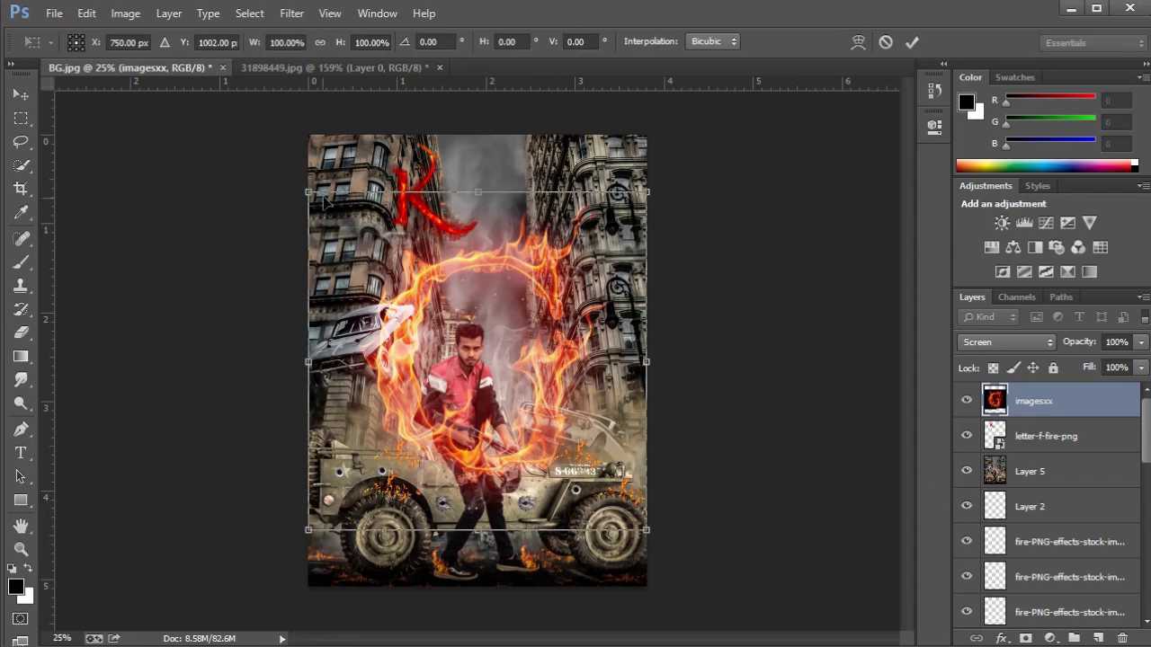
{"action": "left_click_drag", "start_coordinate": [308, 191], "coordinate": [491, 373]}
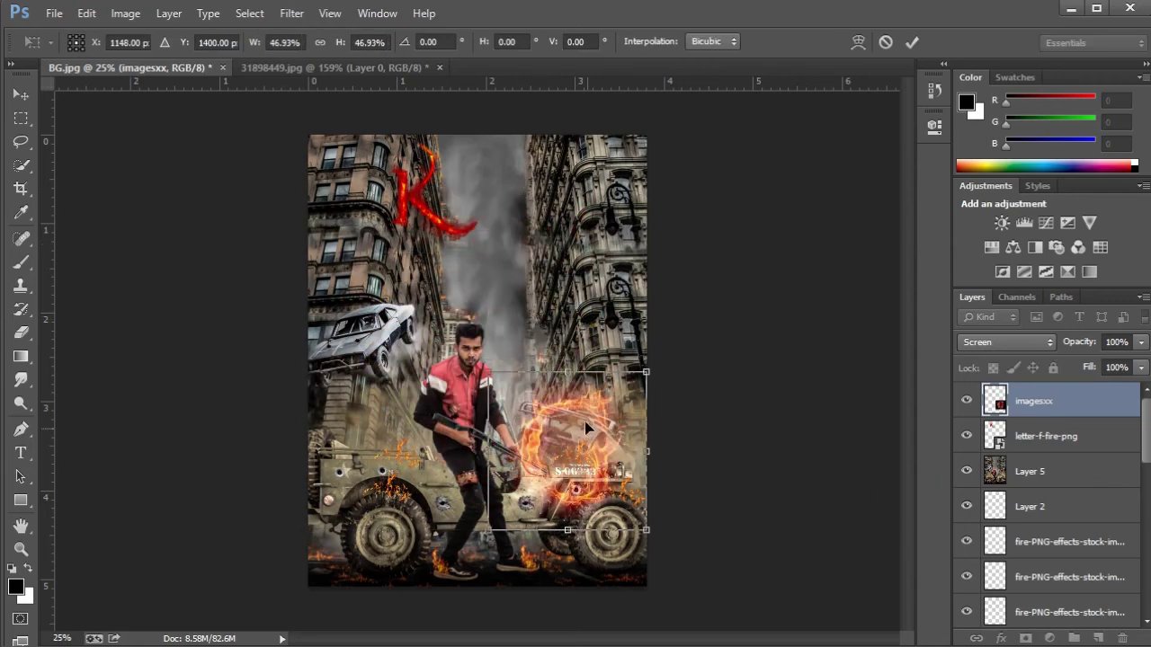
{"action": "left_click_drag", "start_coordinate": [580, 396], "coordinate": [490, 149]}
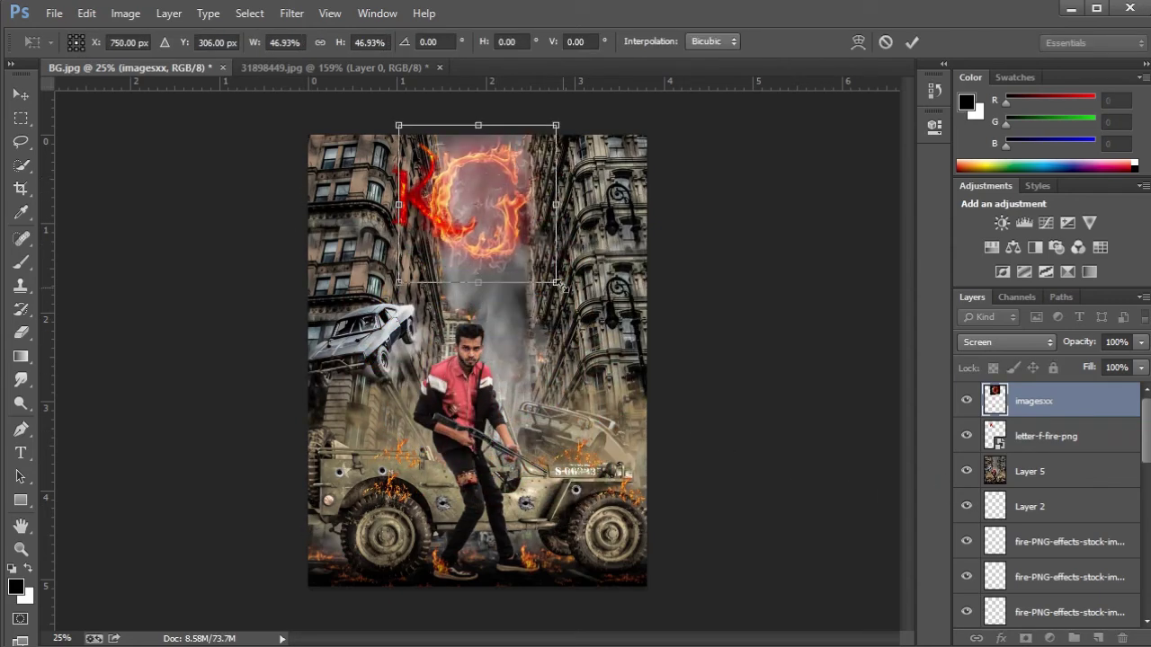
{"action": "left_click_drag", "start_coordinate": [562, 285], "coordinate": [494, 228]}
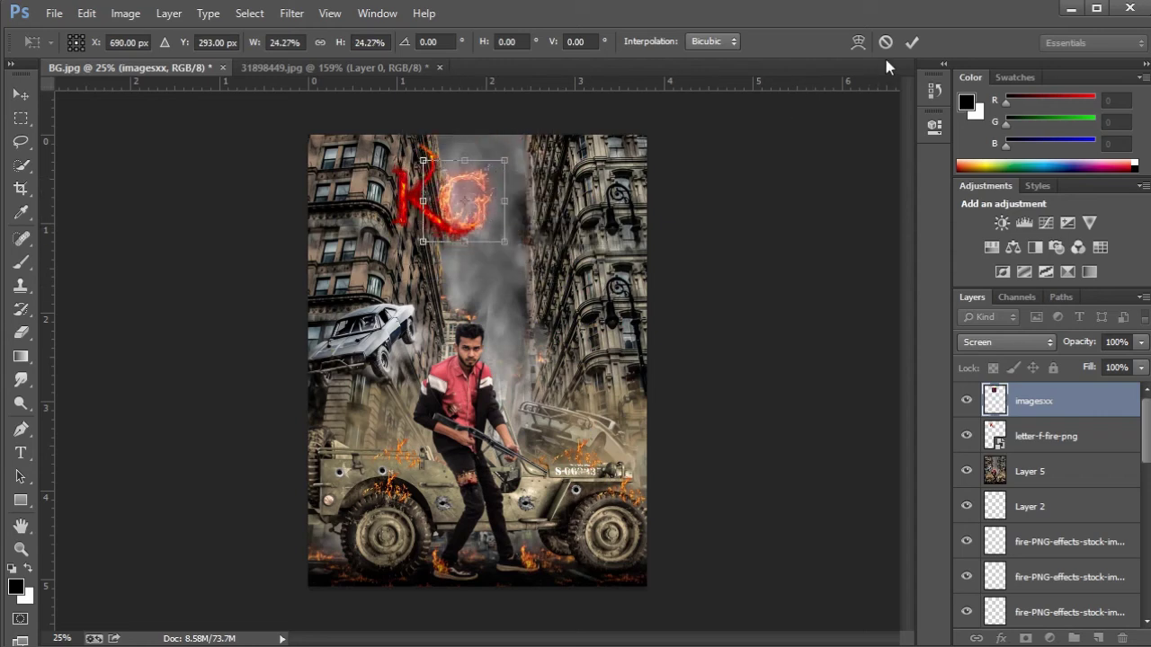
{"action": "left_click", "coordinate": [912, 42]}
{"action": "key", "text": "e"}
- Place the d burning F image from the KGF folder and set its blending to Screen
{"action": "key", "text": "alt+Tab"}
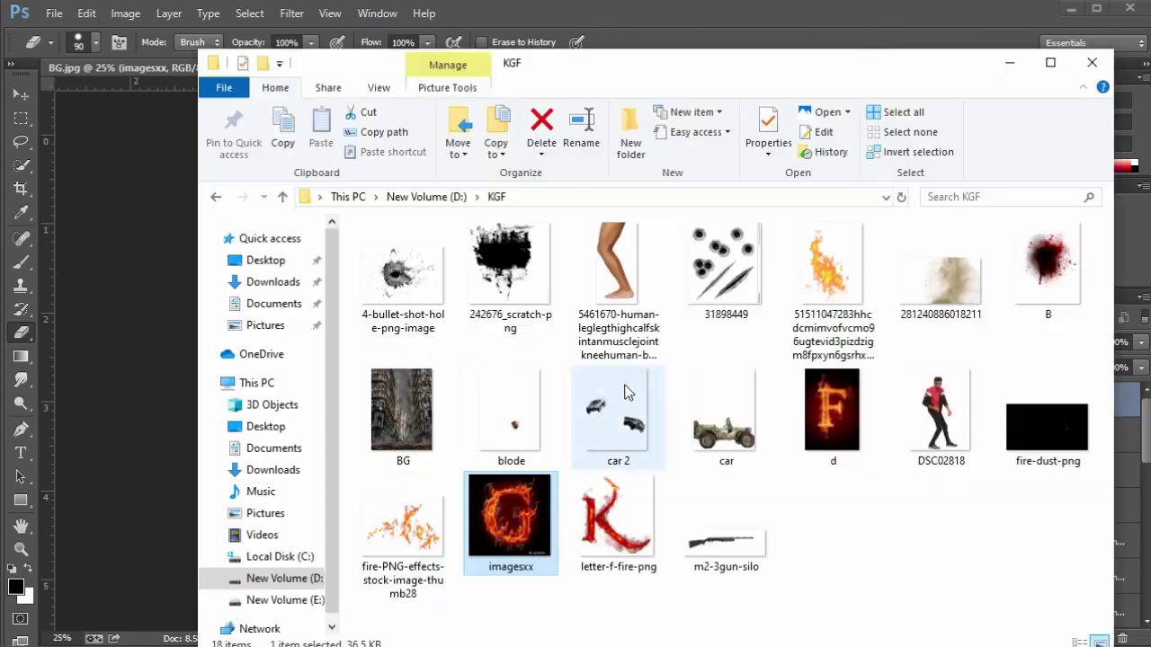
{"action": "left_click", "coordinate": [837, 415]}
{"action": "left_click_drag", "start_coordinate": [836, 415], "coordinate": [113, 297]}
{"action": "left_click", "coordinate": [996, 342]}
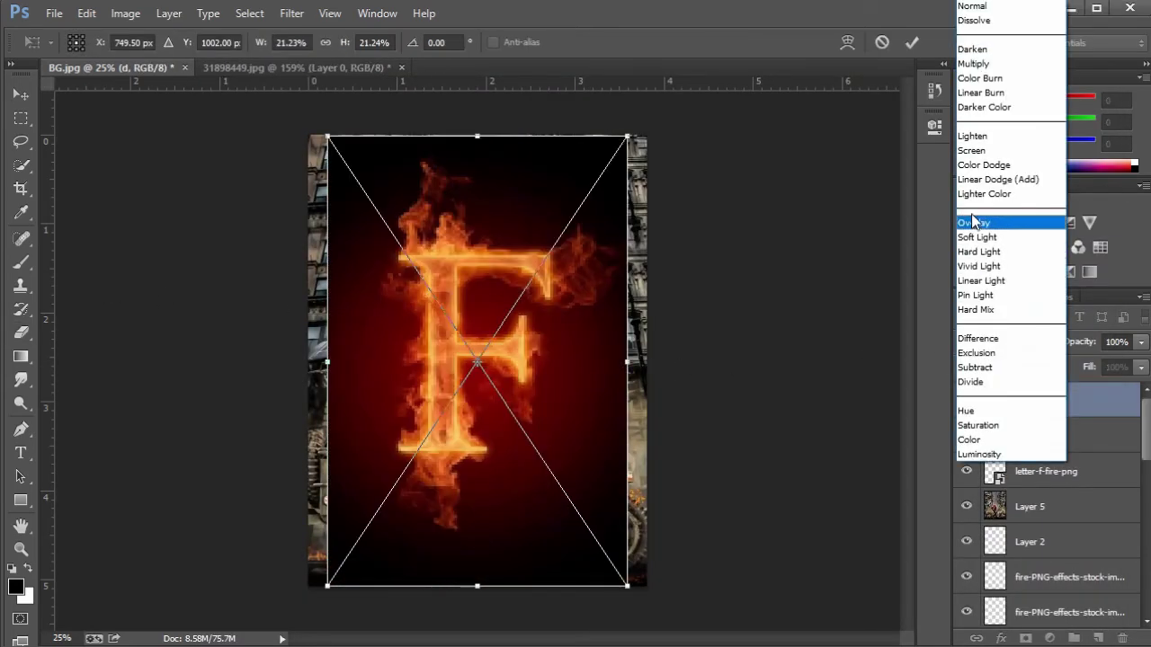
{"action": "left_click", "coordinate": [989, 160]}
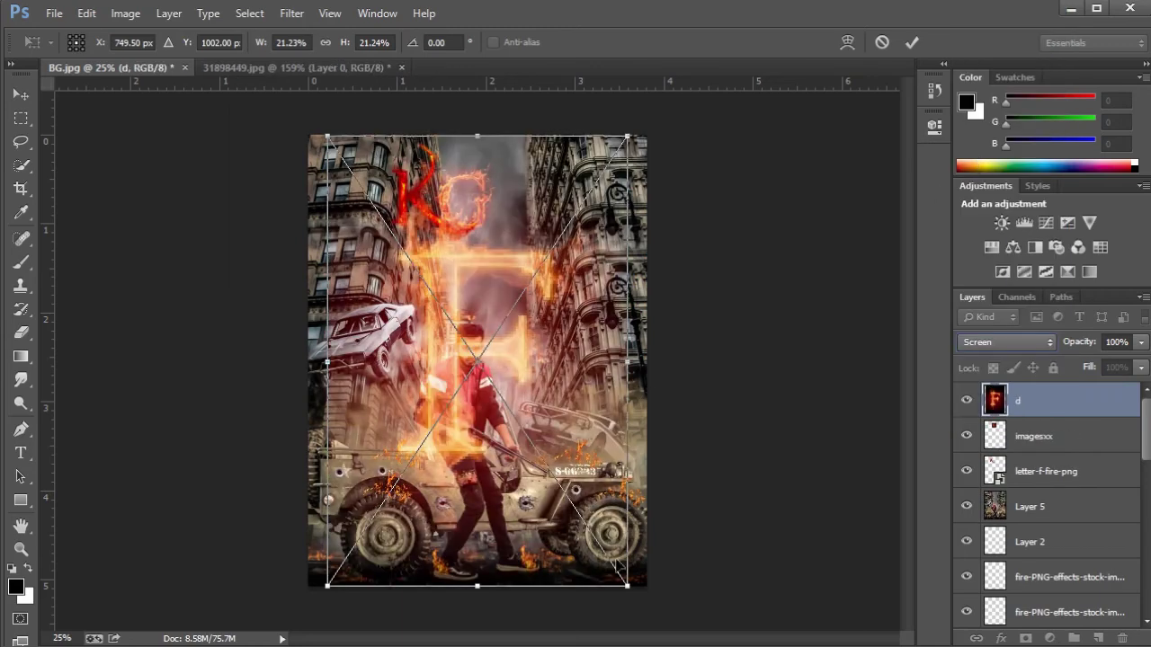
- Scale the burning F to about 7.4% and position it right after the G
{"action": "left_click_drag", "start_coordinate": [627, 586], "coordinate": [437, 302]}
{"action": "left_click_drag", "start_coordinate": [383, 271], "coordinate": [517, 256]}
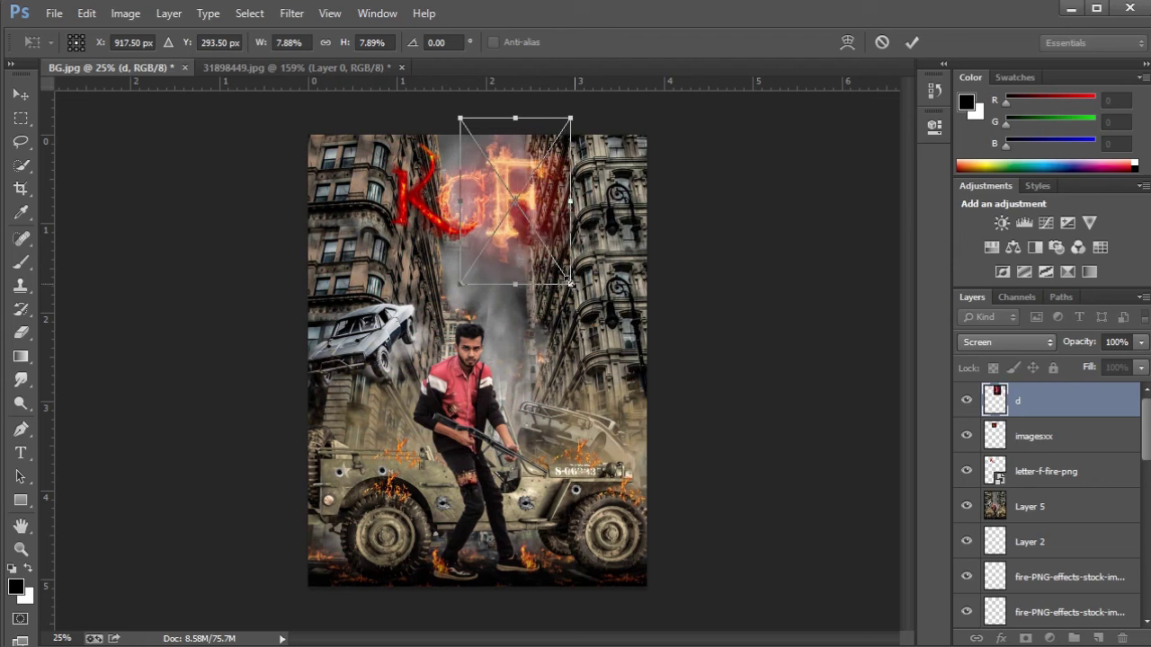
{"action": "left_click_drag", "start_coordinate": [570, 284], "coordinate": [561, 274]}
{"action": "left_click_drag", "start_coordinate": [537, 219], "coordinate": [544, 221]}
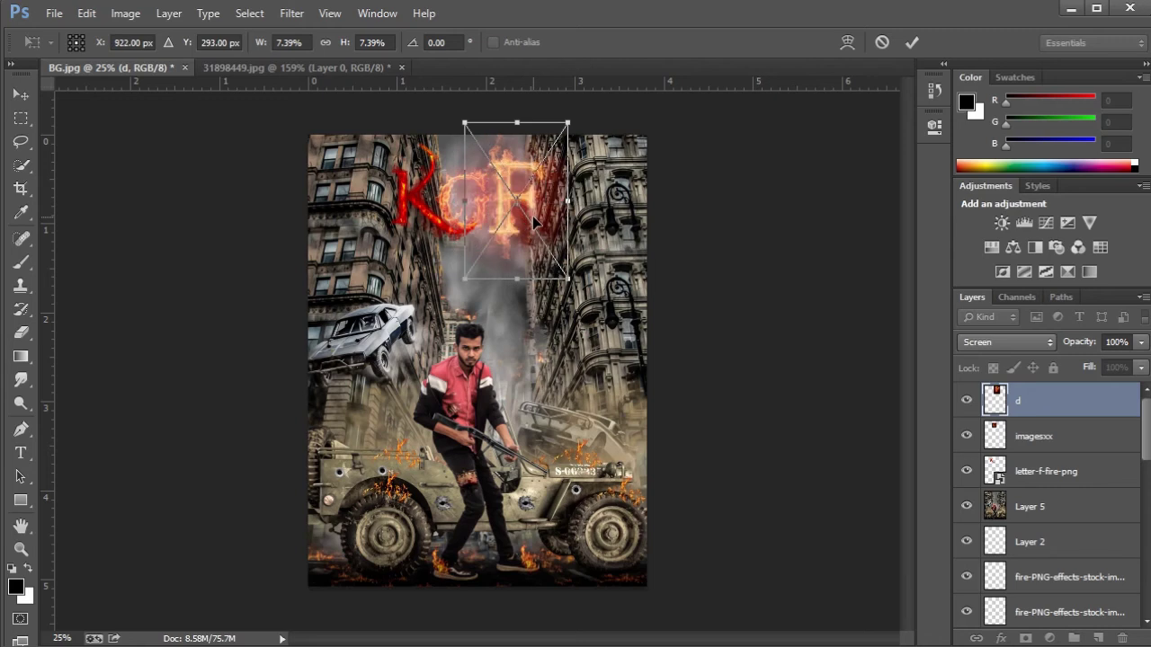
{"action": "left_click", "coordinate": [911, 42]}
{"action": "key", "text": "e"}
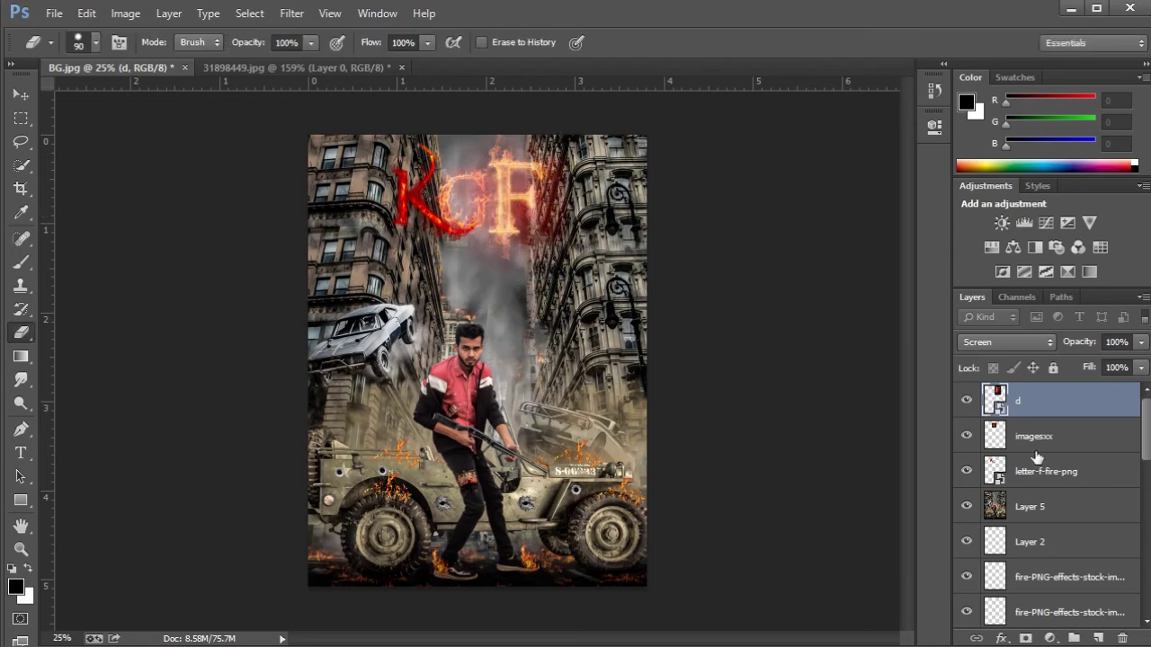
- Move the three letter layers together slightly down and right between the buildings, and rasterize the letter-f-fire-png layer
{"action": "left_click", "coordinate": [1042, 475], "text": "shift"}
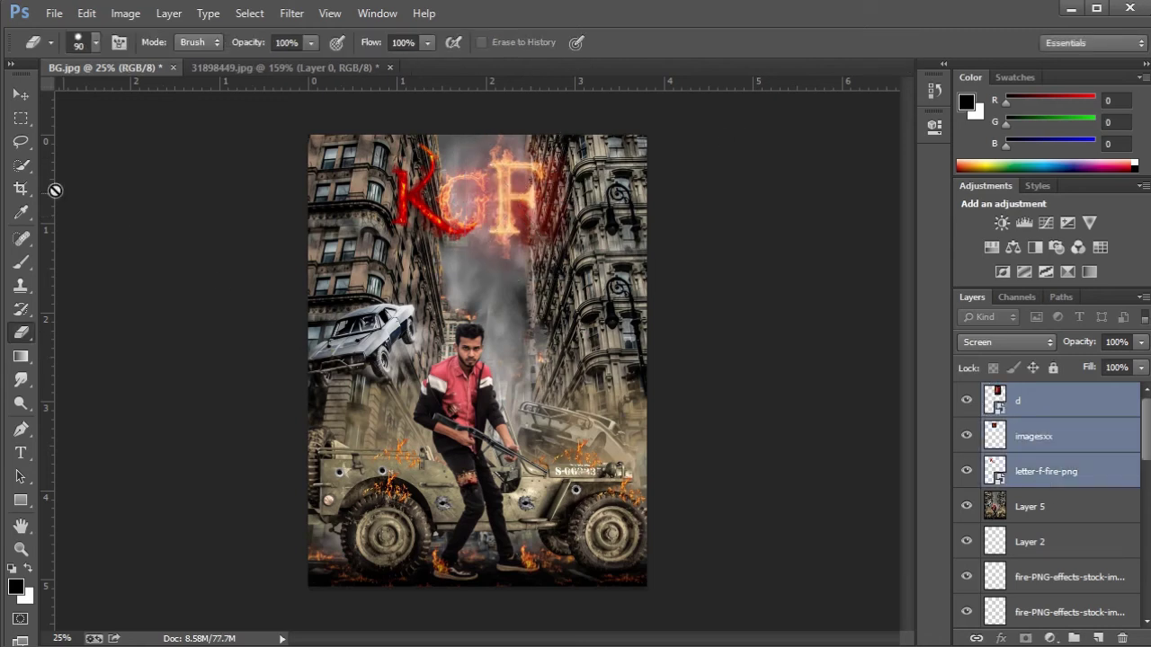
{"action": "left_click", "coordinate": [21, 94]}
{"action": "left_click_drag", "start_coordinate": [471, 205], "coordinate": [494, 223]}
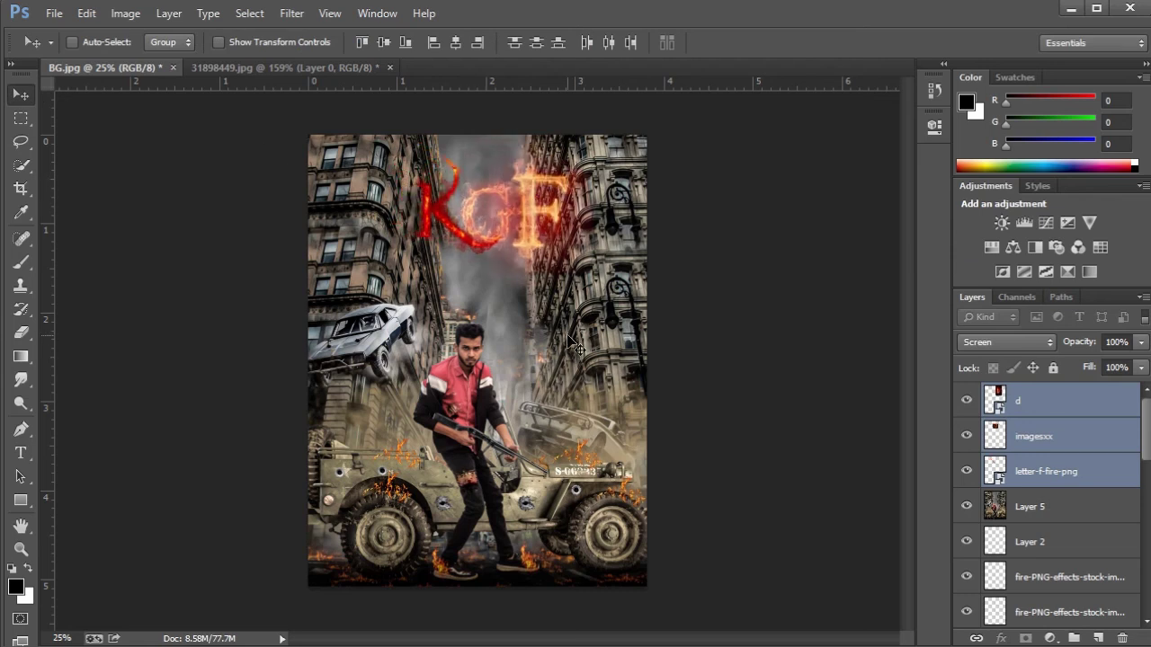
{"action": "right_click", "coordinate": [1048, 477]}
{"action": "left_click", "coordinate": [866, 274]}
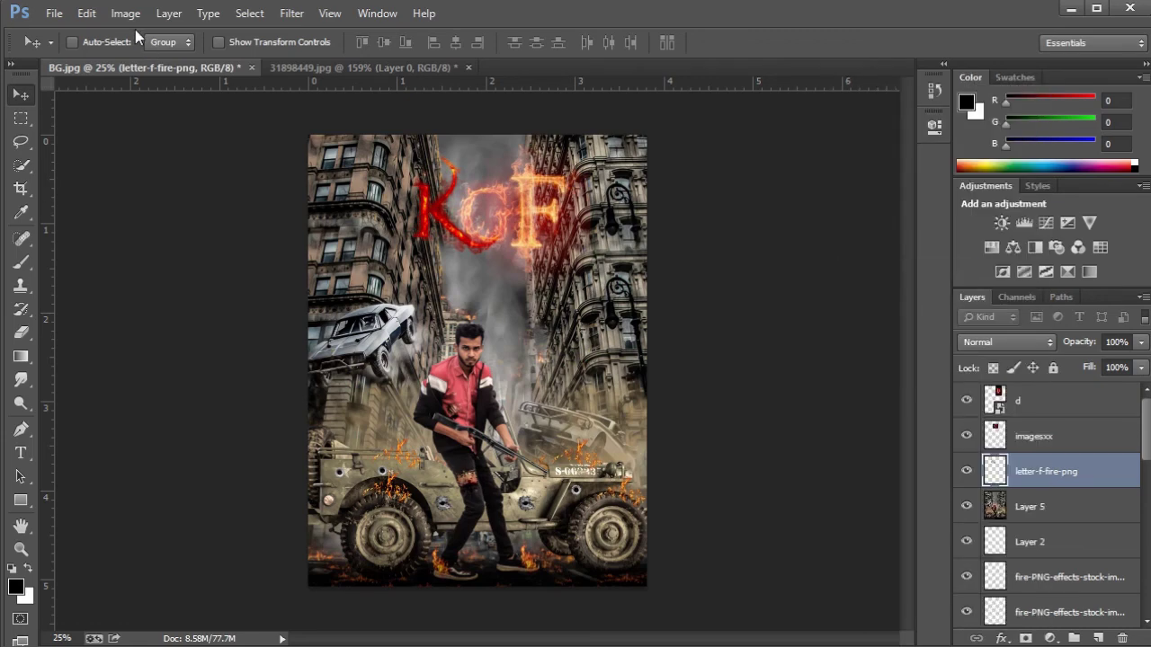
{"action": "left_click", "coordinate": [125, 12]}
{"action": "mouse_move", "coordinate": [177, 70]}
{"action": "left_click", "coordinate": [378, 78]}
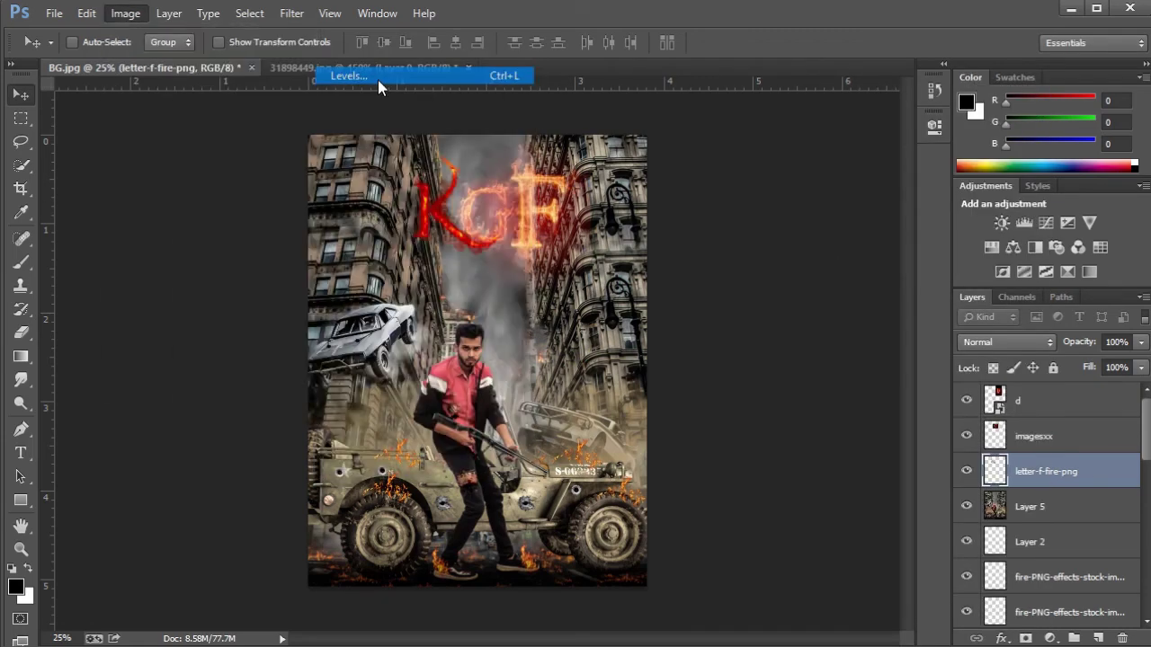
{"action": "mouse_move", "coordinate": [907, 331]}
{"action": "left_mouse_down"}
{"action": "mouse_move", "coordinate": [890, 330]}
{"action": "mouse_move", "coordinate": [904, 330]}
{"action": "left_mouse_up"}
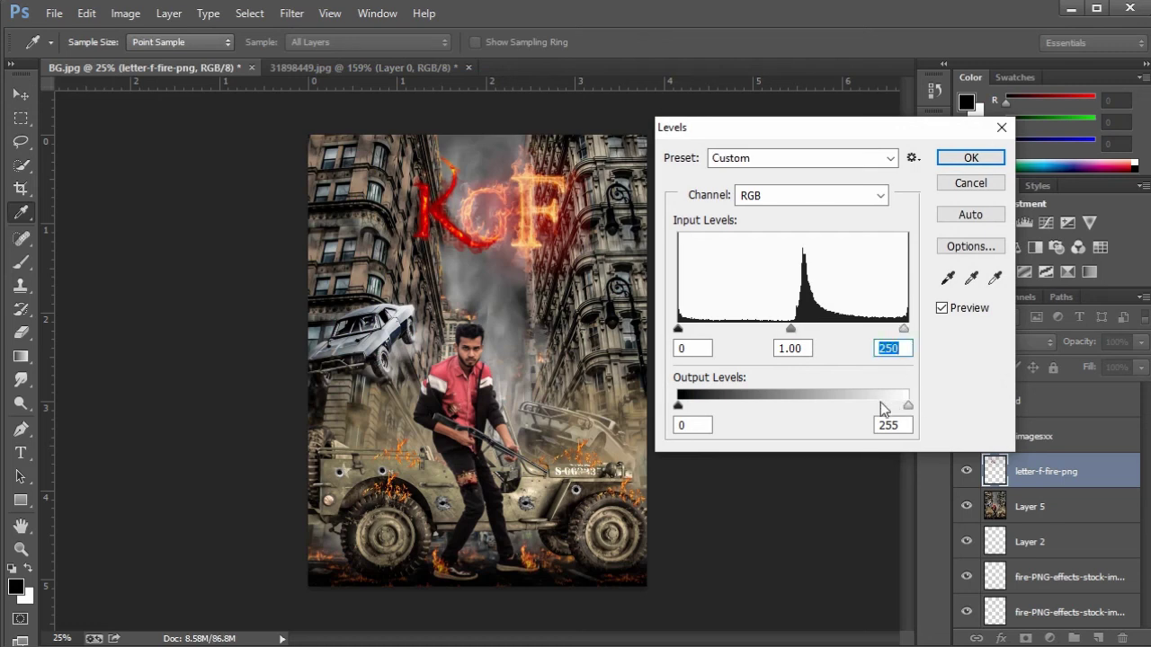
{"action": "left_click_drag", "start_coordinate": [908, 405], "coordinate": [887, 405]}
{"action": "mouse_move", "coordinate": [678, 406]}
{"action": "left_mouse_down"}
{"action": "mouse_move", "coordinate": [703, 410]}
{"action": "mouse_move", "coordinate": [681, 408]}
{"action": "mouse_move", "coordinate": [693, 409]}
{"action": "left_mouse_up"}
{"action": "left_click", "coordinate": [962, 160]}
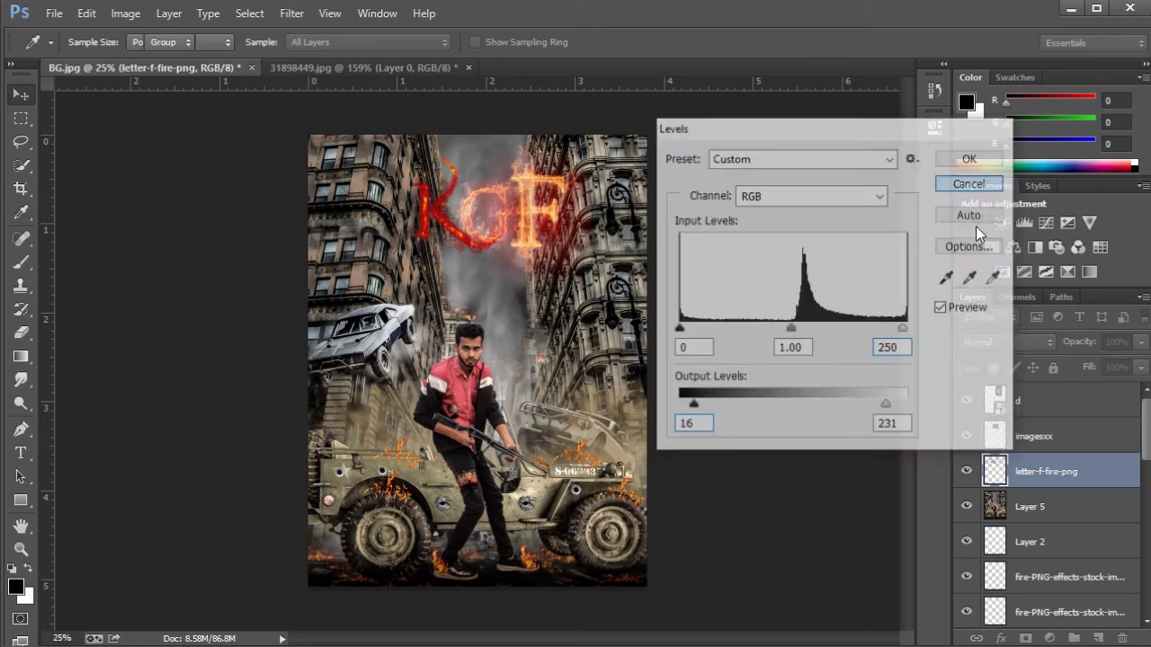
{"action": "left_click", "coordinate": [968, 436]}
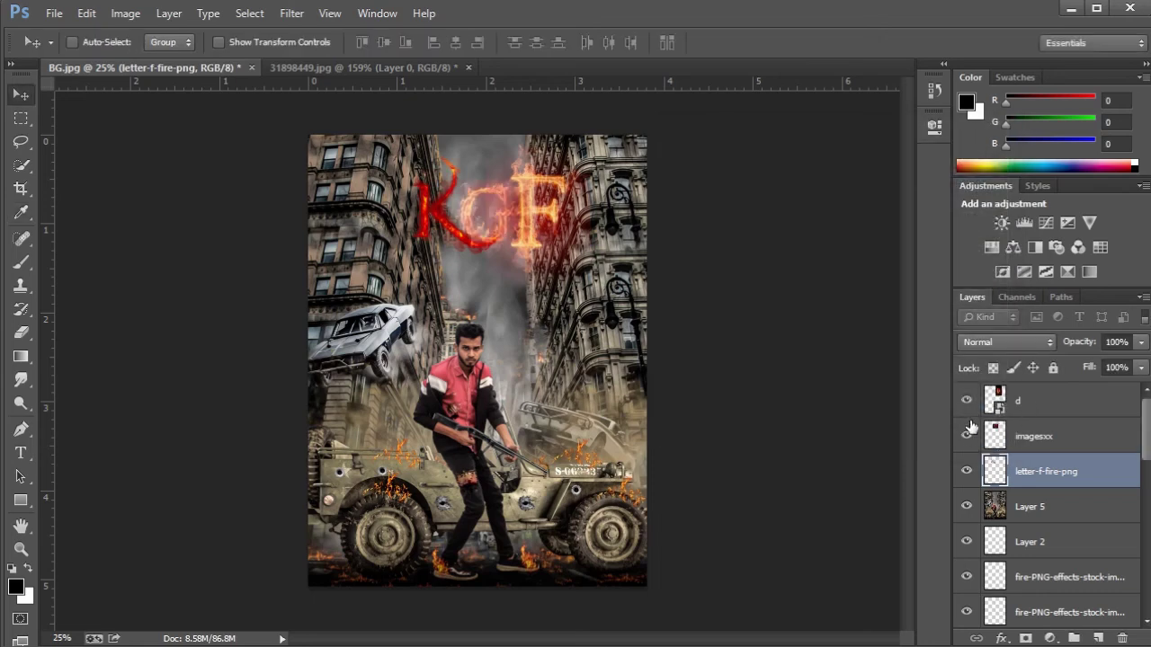
- Rasterize layer d, which holds the burning F, so that image adjustments can be applied to it
{"action": "left_click", "coordinate": [1066, 404]}
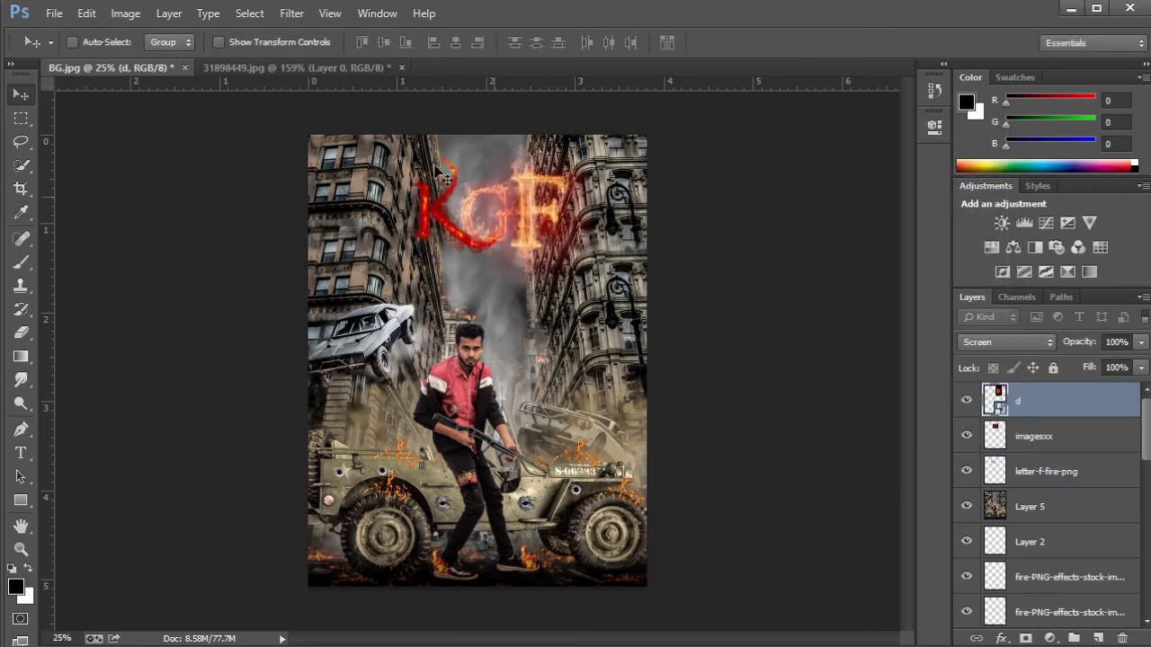
{"action": "left_click", "coordinate": [119, 13]}
{"action": "mouse_move", "coordinate": [200, 61]}
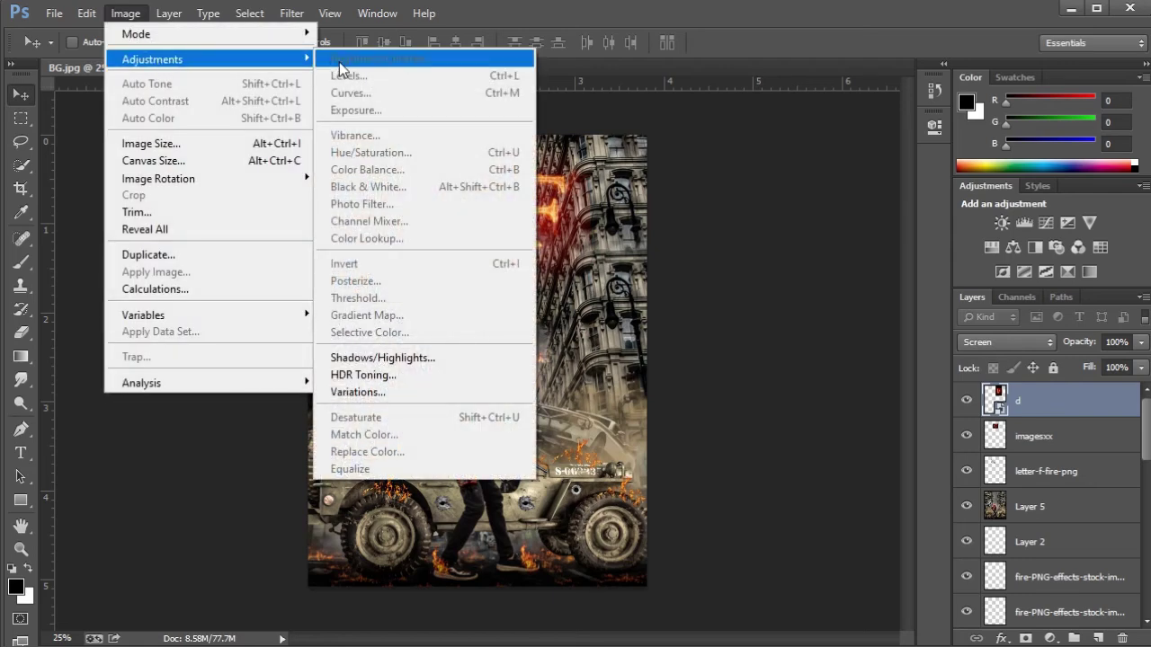
{"action": "right_click", "coordinate": [1043, 393]}
{"action": "left_click", "coordinate": [826, 269]}
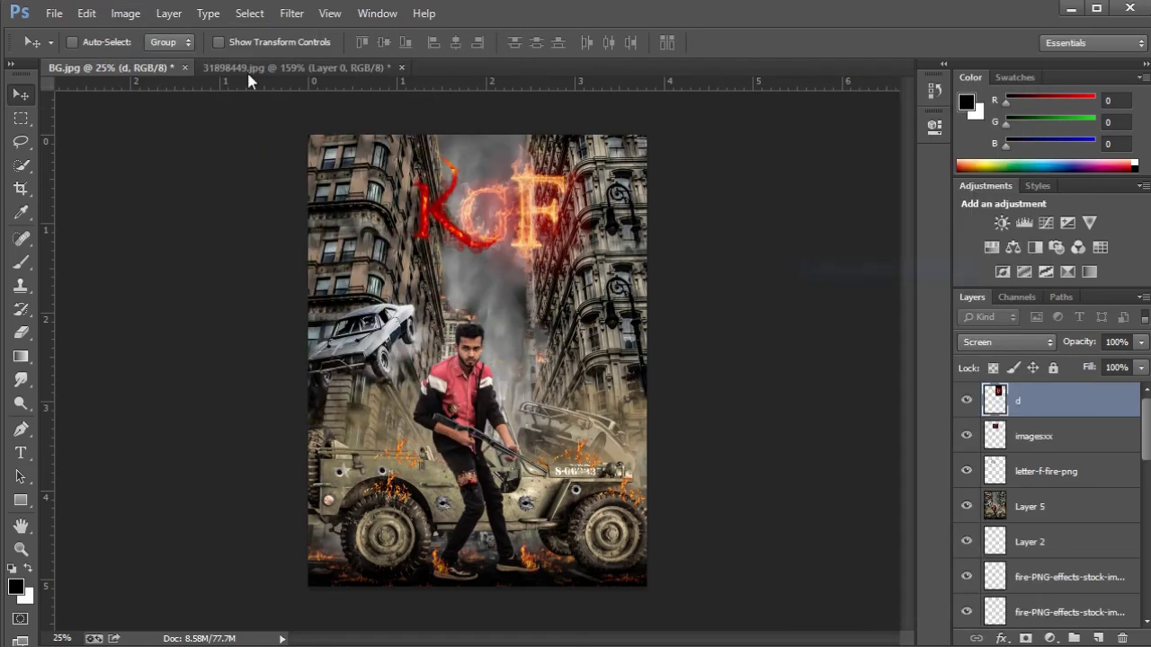
- Darken the red glow around the burning F with Levels, setting the black input level to 40
{"action": "left_click", "coordinate": [117, 13]}
{"action": "mouse_move", "coordinate": [197, 57]}
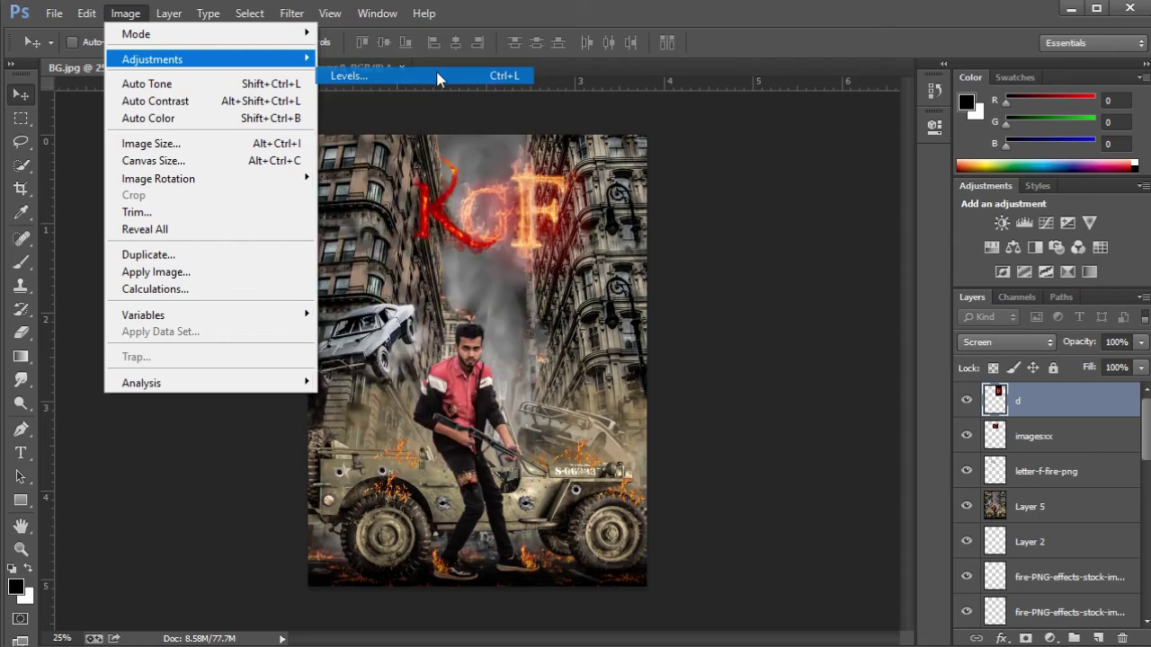
{"action": "left_click", "coordinate": [440, 78]}
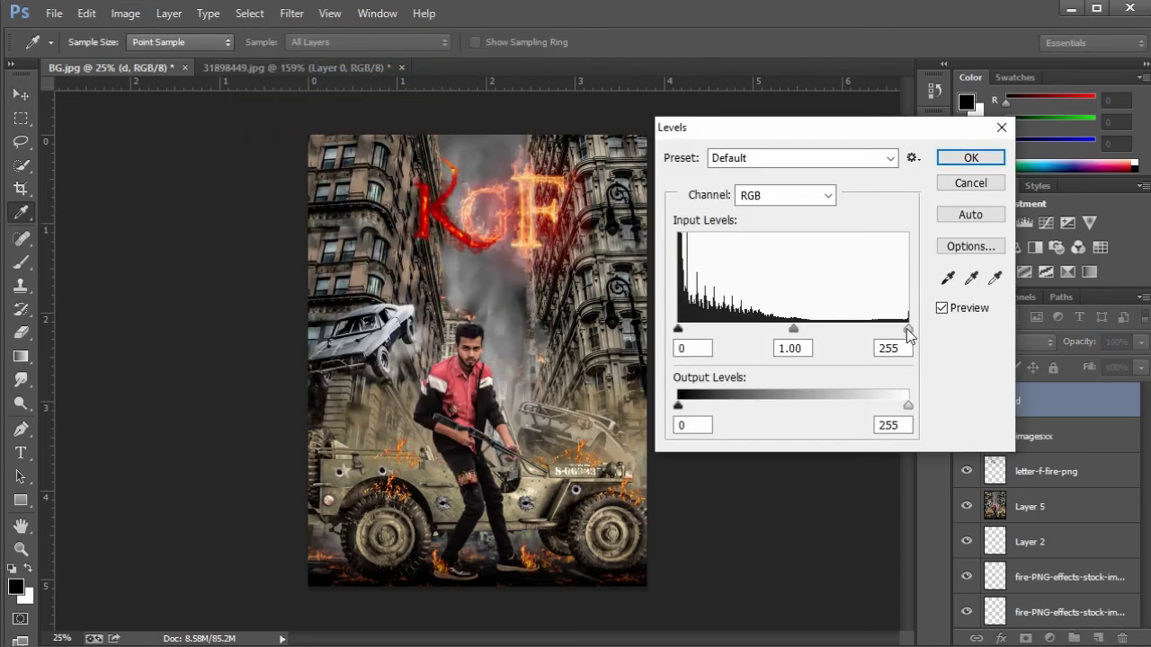
{"action": "left_click_drag", "start_coordinate": [908, 335], "coordinate": [933, 335]}
{"action": "left_click_drag", "start_coordinate": [679, 333], "coordinate": [714, 332]}
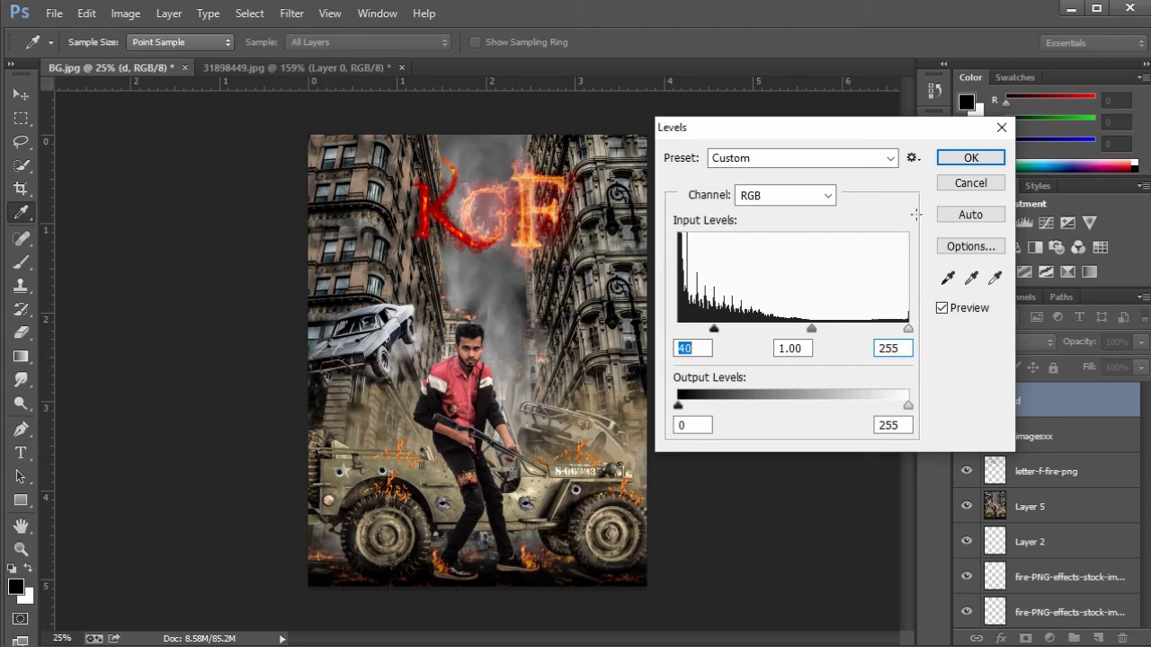
{"action": "left_click", "coordinate": [989, 159]}
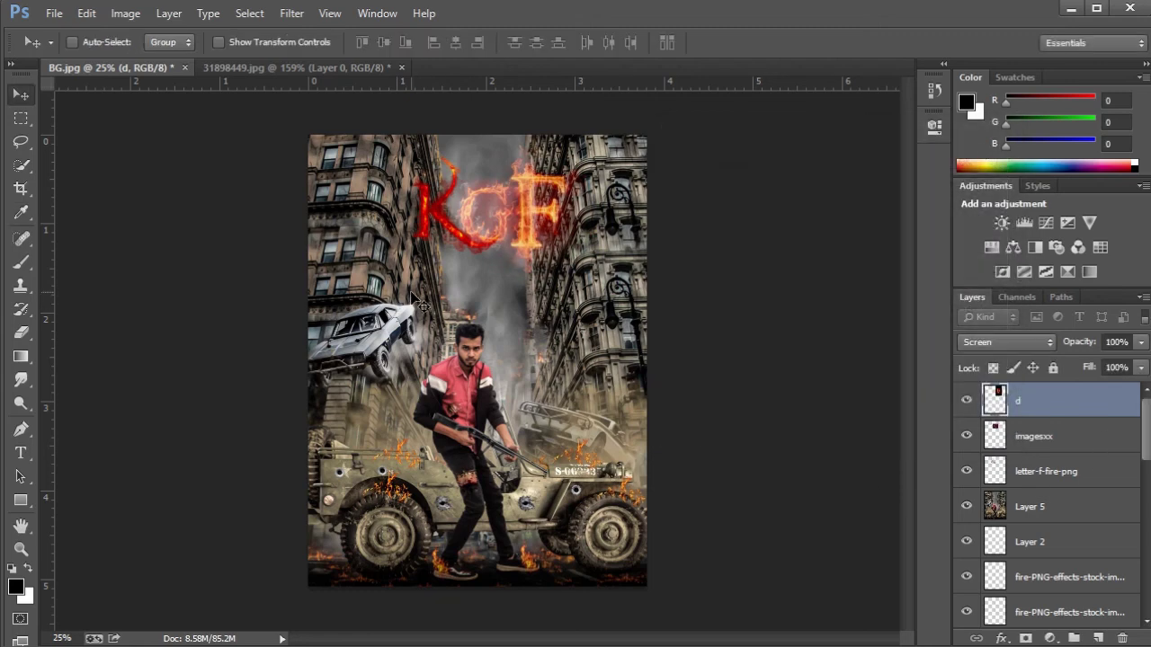
{"action": "left_click", "coordinate": [20, 548]}
{"action": "left_click", "coordinate": [486, 383]}
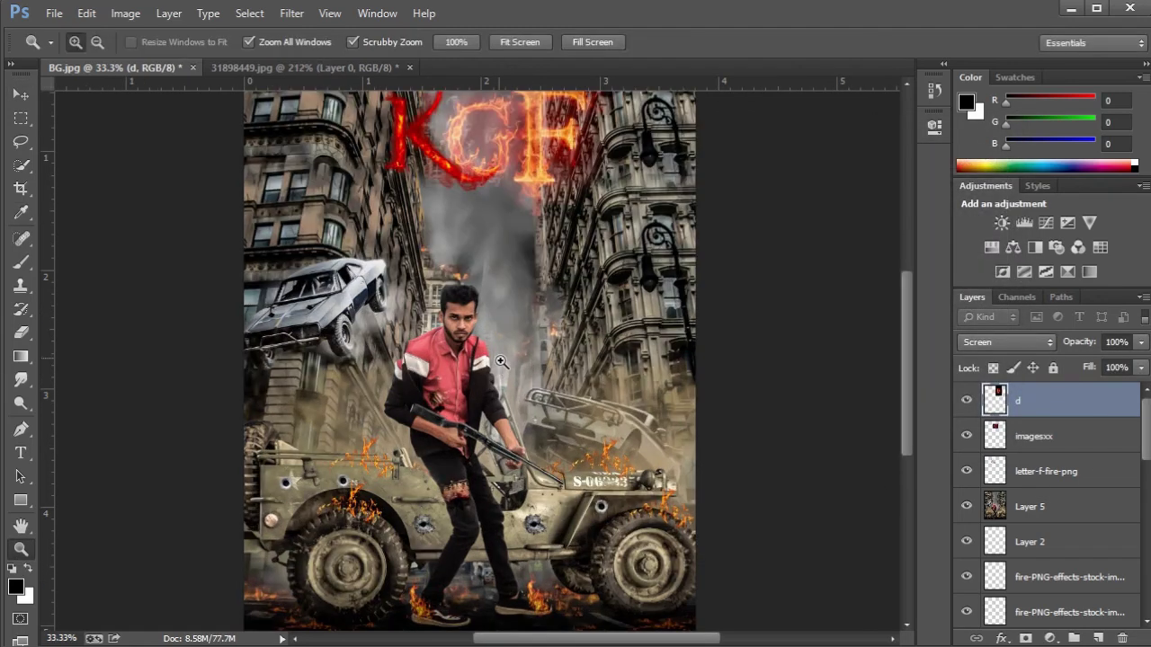
{"action": "right_click", "coordinate": [504, 358]}
{"action": "left_click", "coordinate": [554, 468]}
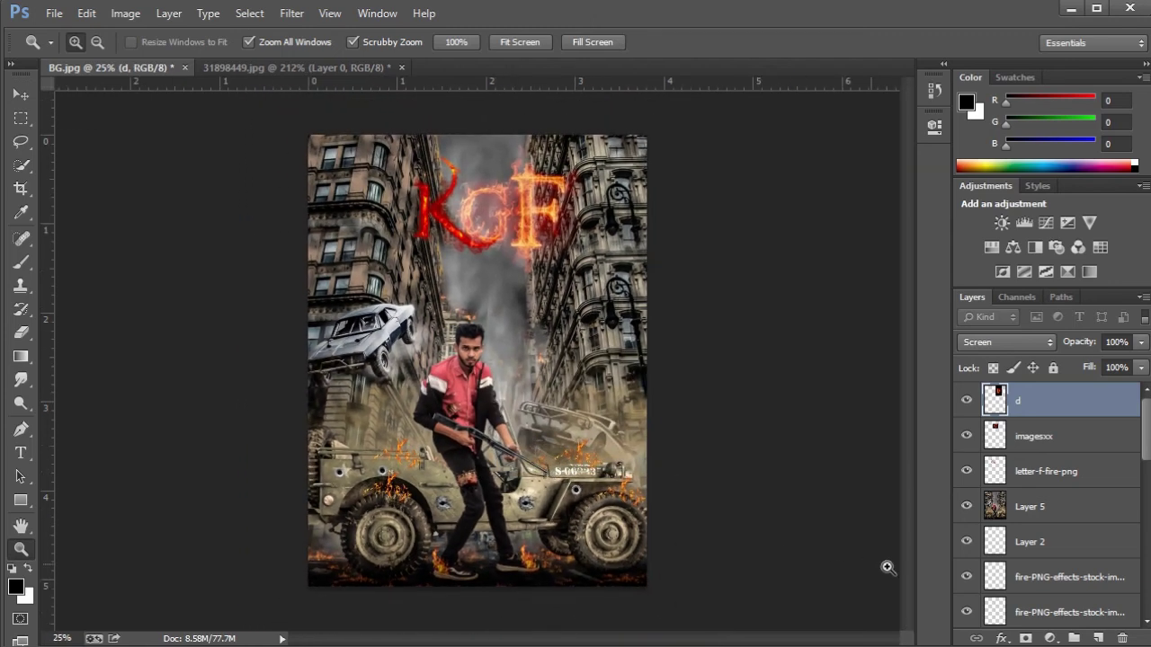
- Add a new layer on top and fill it with Apply Image from the merged layers, using Multiply at 100% opacity
{"action": "left_click", "coordinate": [1097, 637]}
{"action": "left_click", "coordinate": [125, 12]}
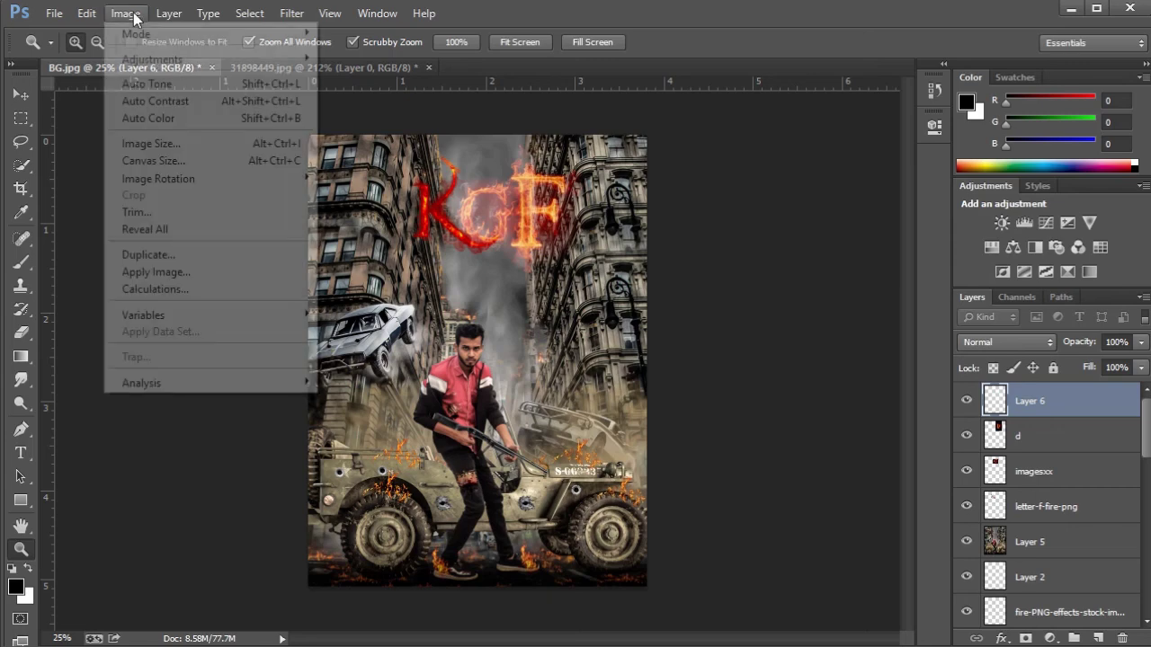
{"action": "left_click", "coordinate": [199, 273]}
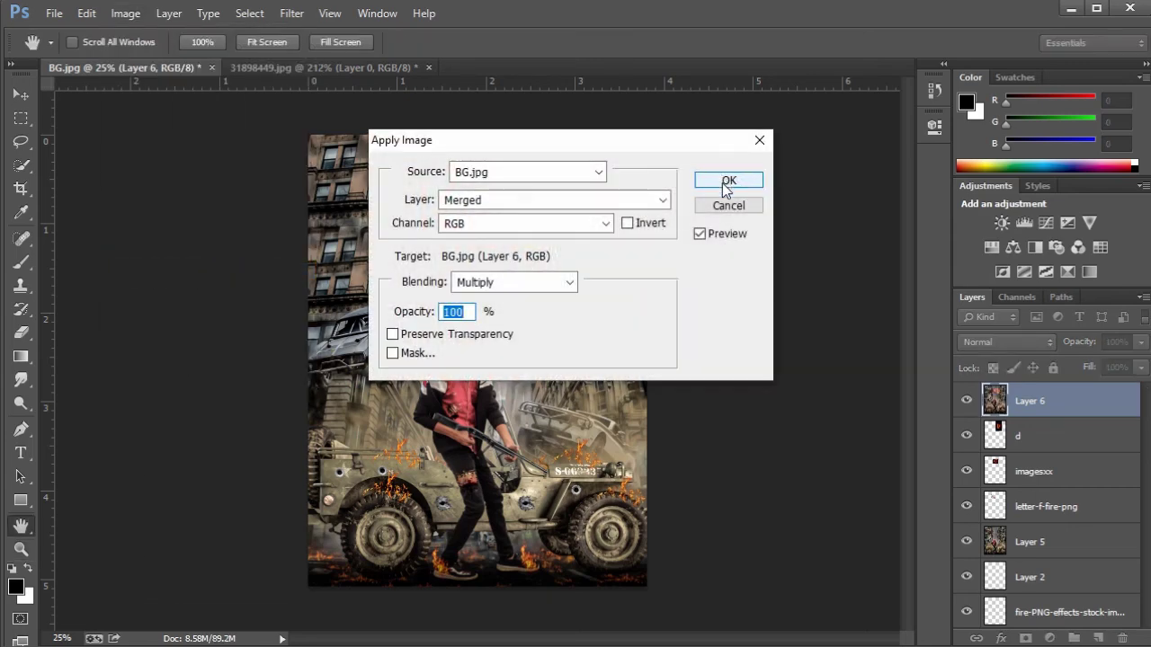
{"action": "left_click", "coordinate": [728, 182]}
- Examine the merged composite up close, covering the KGF title, the man and the jeep
{"action": "key", "text": "z"}
{"action": "left_click", "coordinate": [460, 394]}
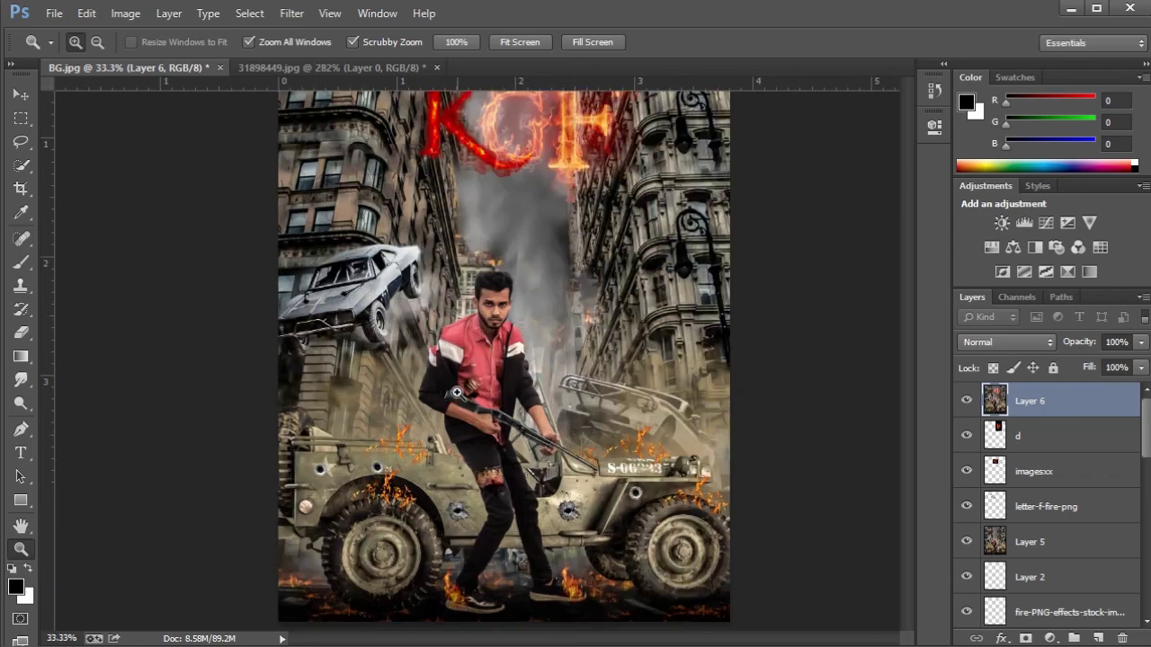
{"action": "right_click", "coordinate": [509, 280]}
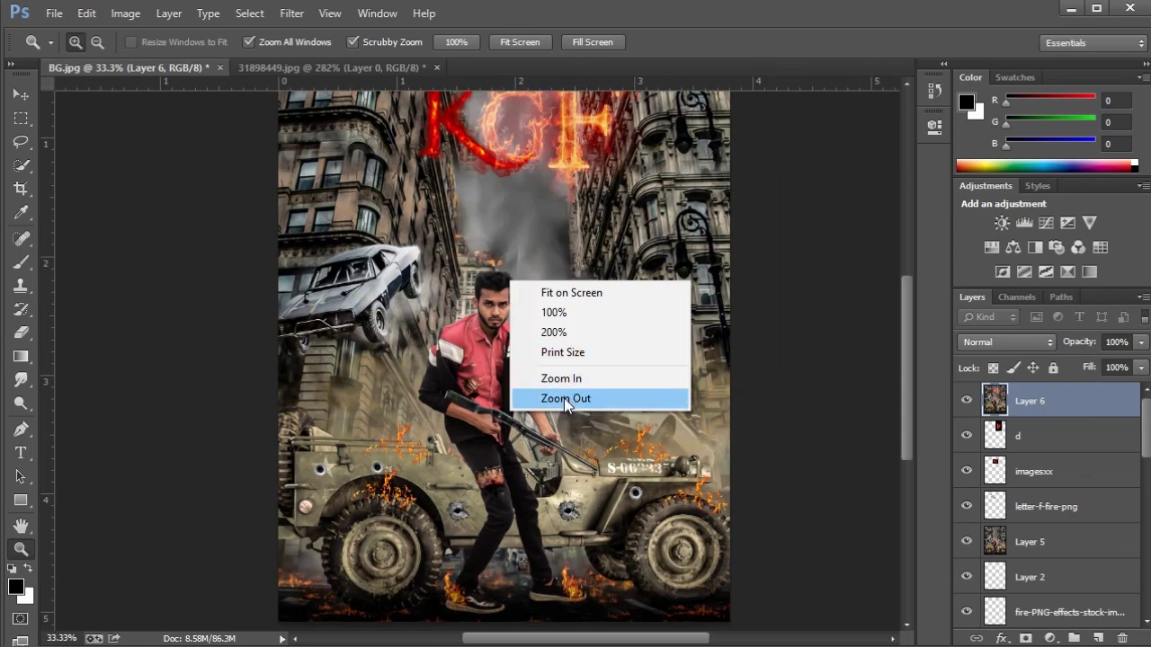
{"action": "left_click", "coordinate": [563, 398]}
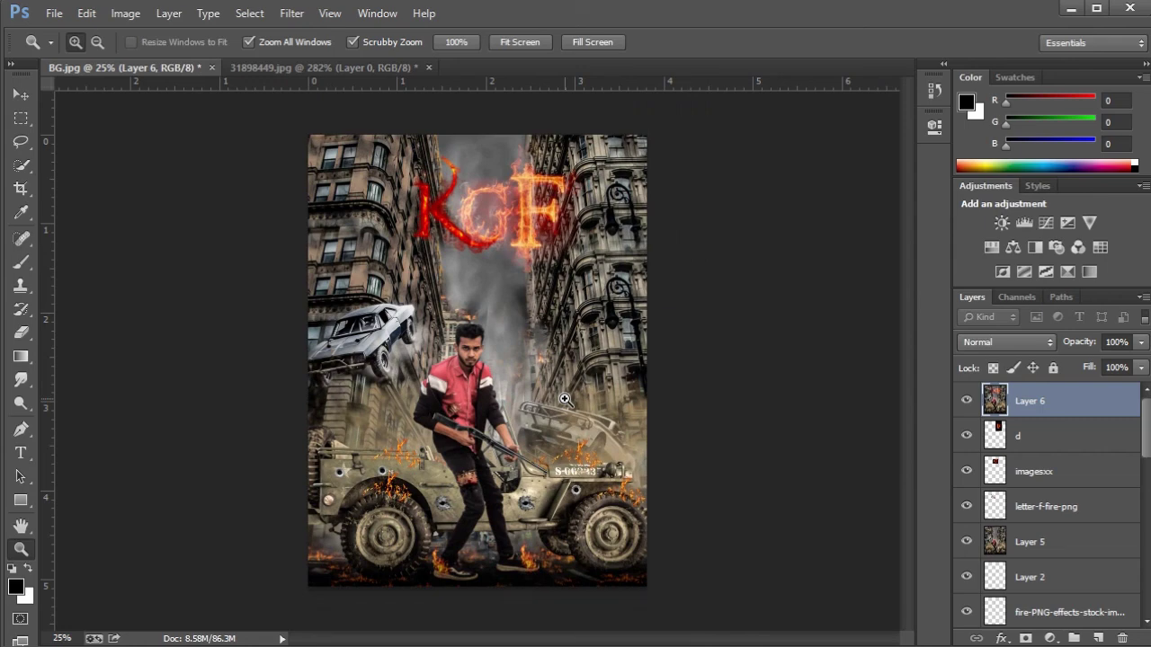
{"action": "left_click", "coordinate": [508, 336]}
{"action": "right_click", "coordinate": [451, 261]}
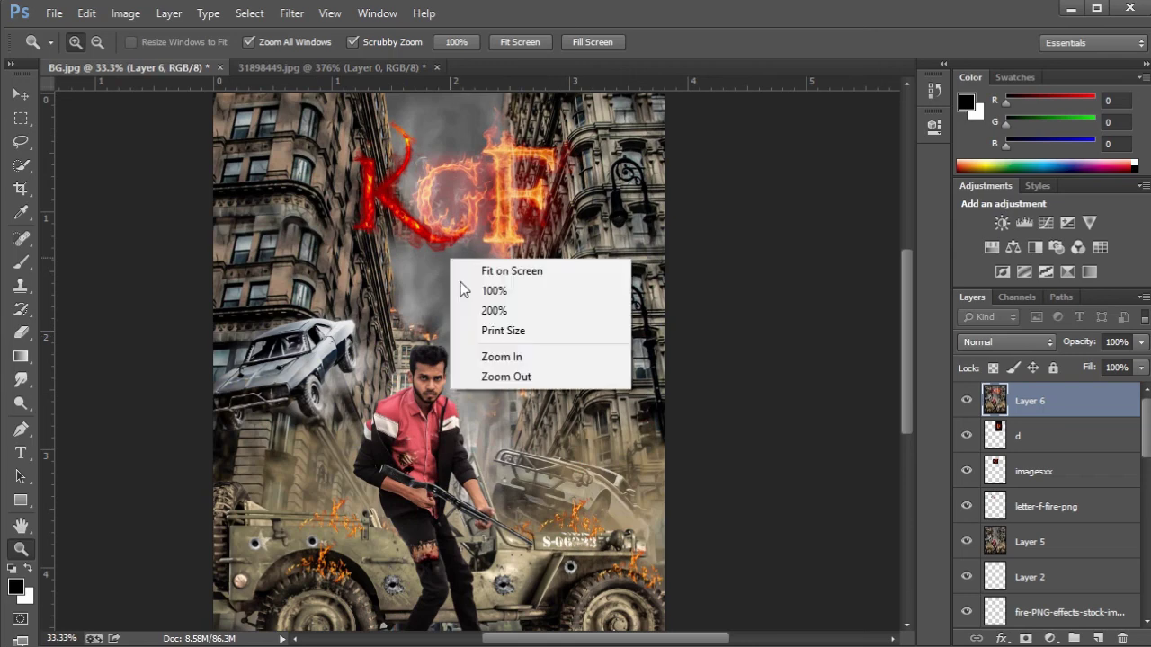
{"action": "left_click", "coordinate": [496, 378]}
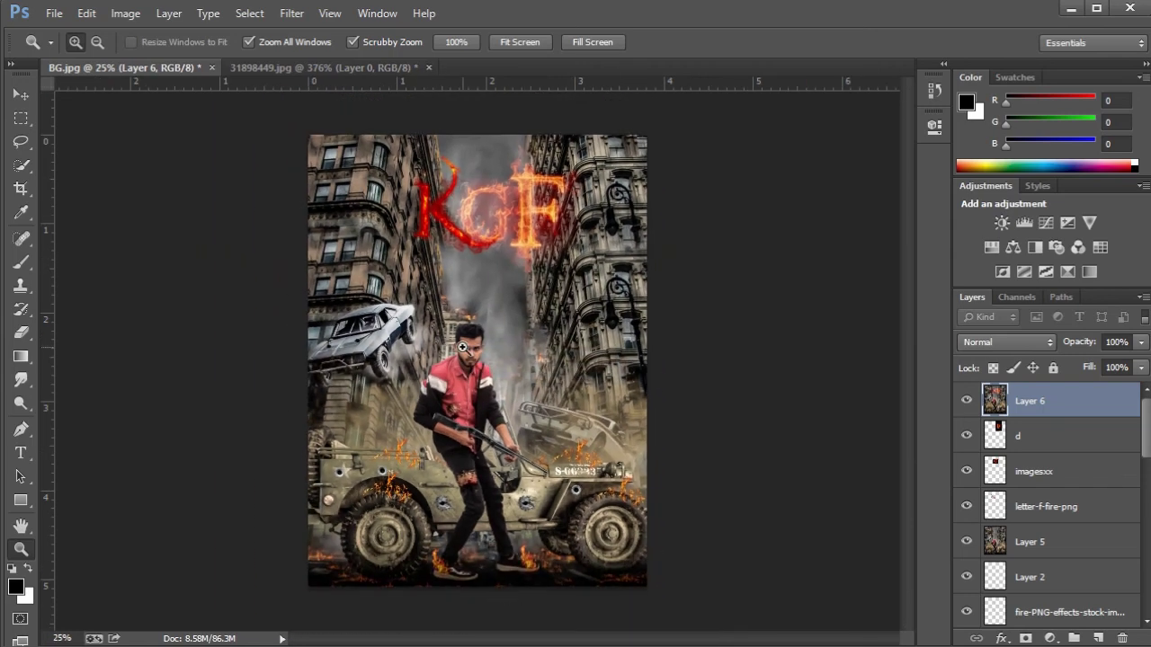